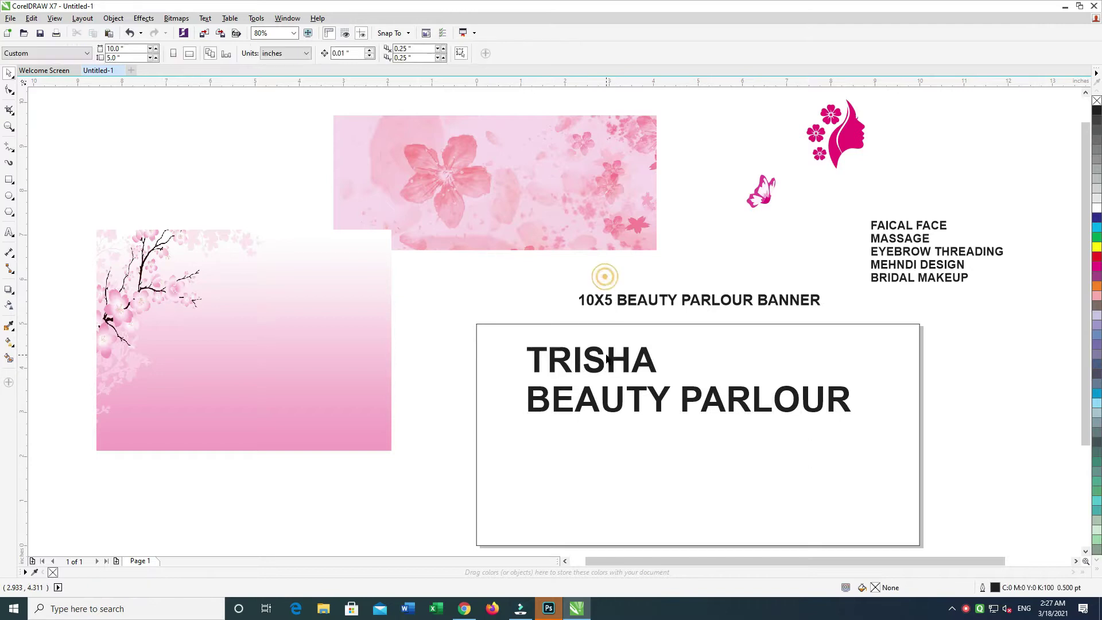
Switch to the web browser and go back to the earlier "trisha logo" image search results.
double_click(606, 359)
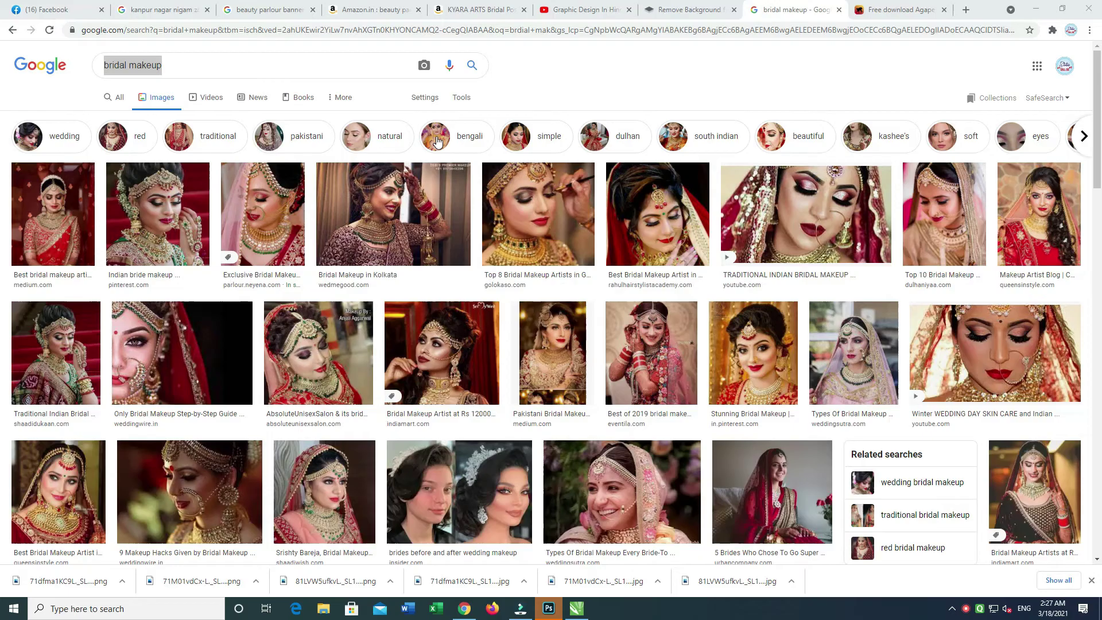
left_click(12, 30)
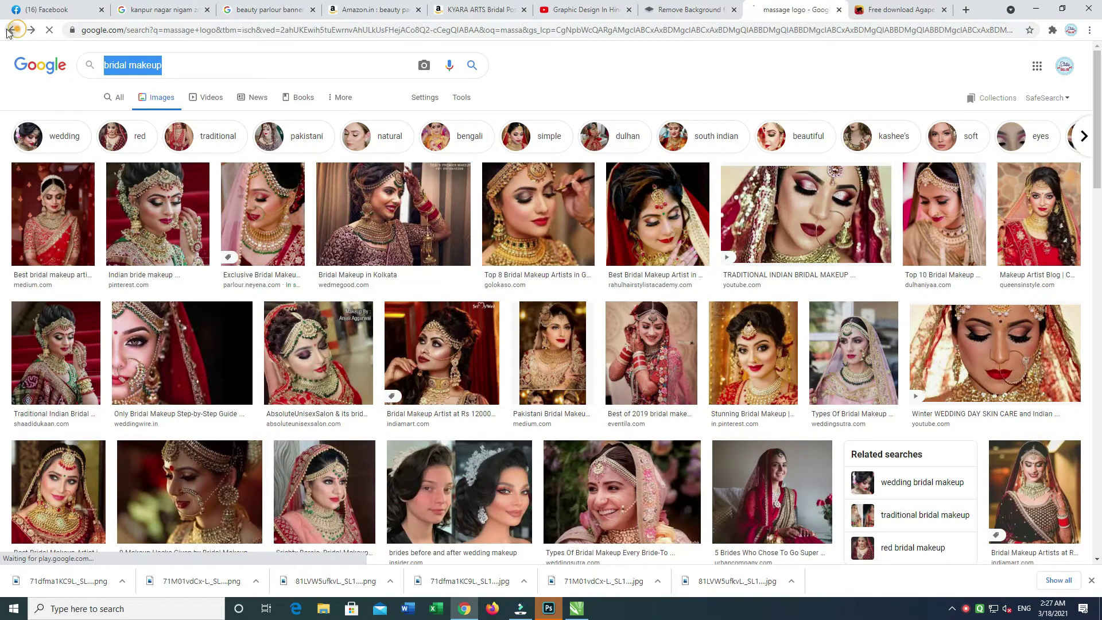
left_click(11, 30)
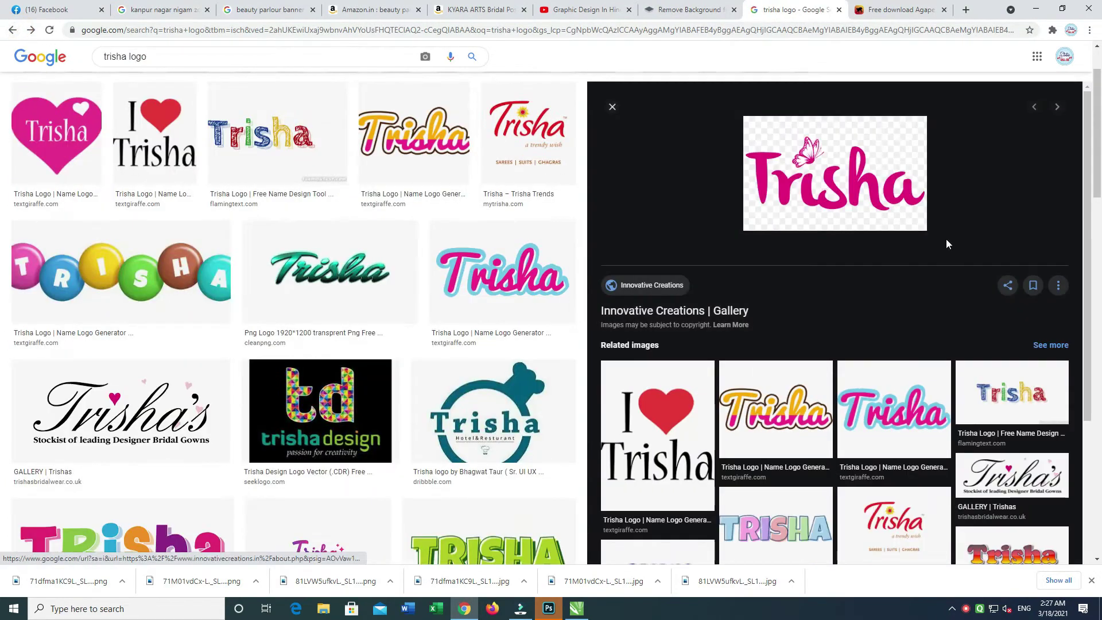
left_click(195, 64)
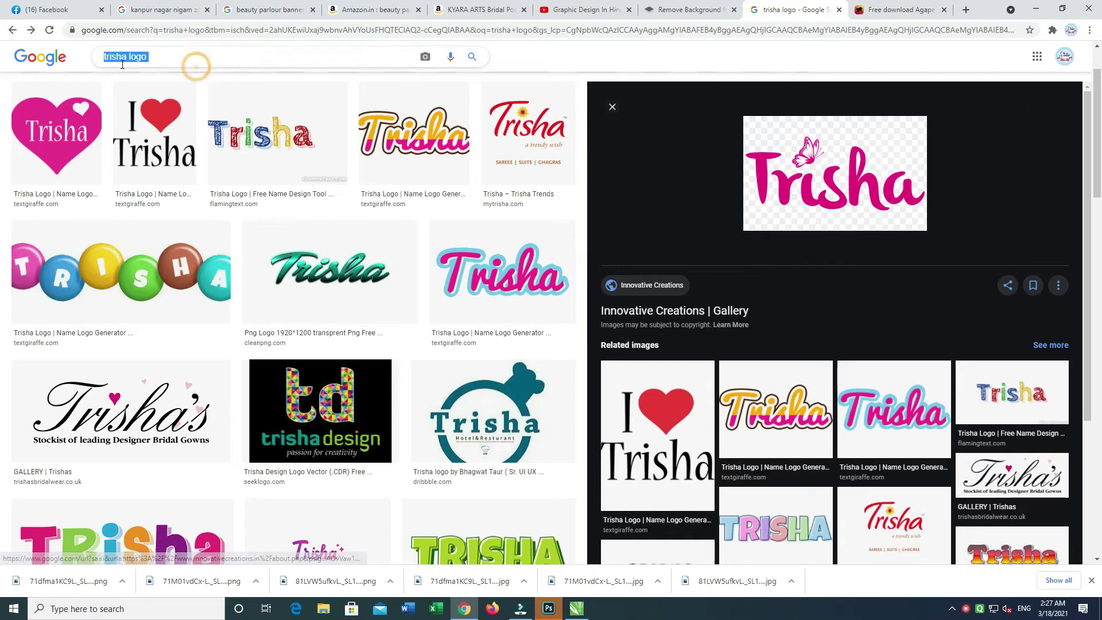
Copy the pink Trisha butterfly logo image and paste it into the CorelDRAW document.
right_click(835, 160)
left_click(885, 297)
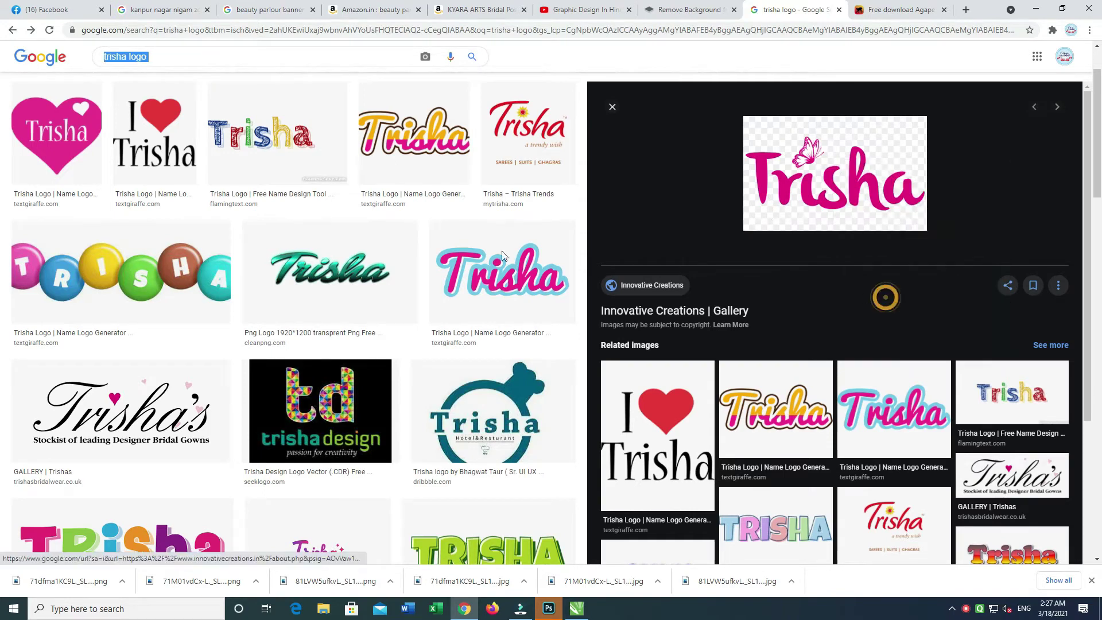
key("alt+Tab")
key("alt+Tab")
key("ctrl+v")
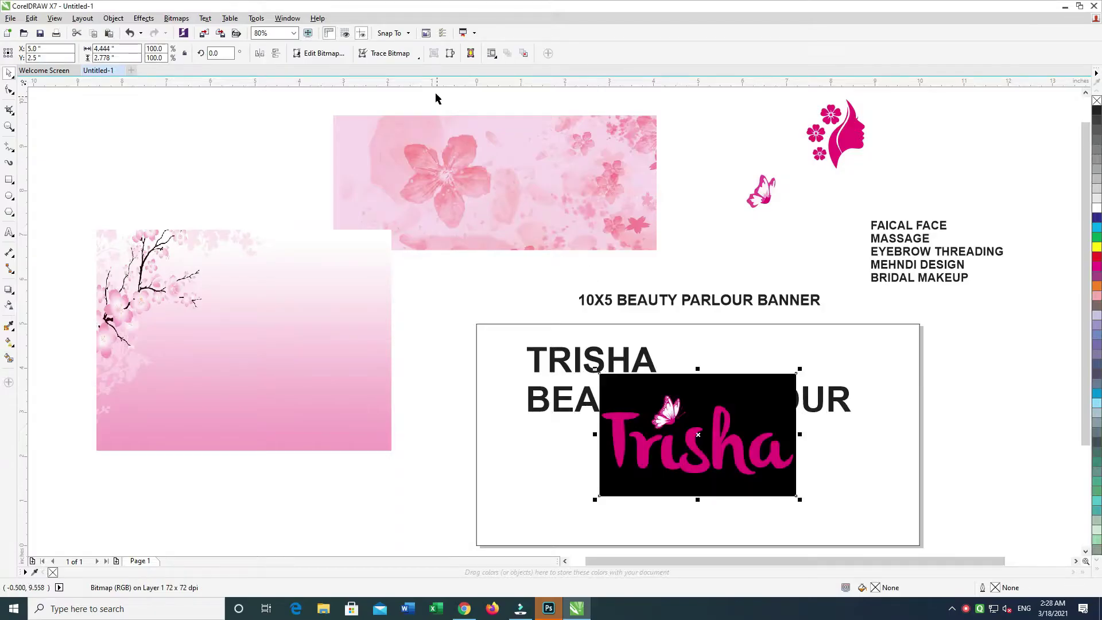
Trace the pasted logo bitmap with Quick Trace and move the traced version and the original bitmap apart.
left_click(385, 58)
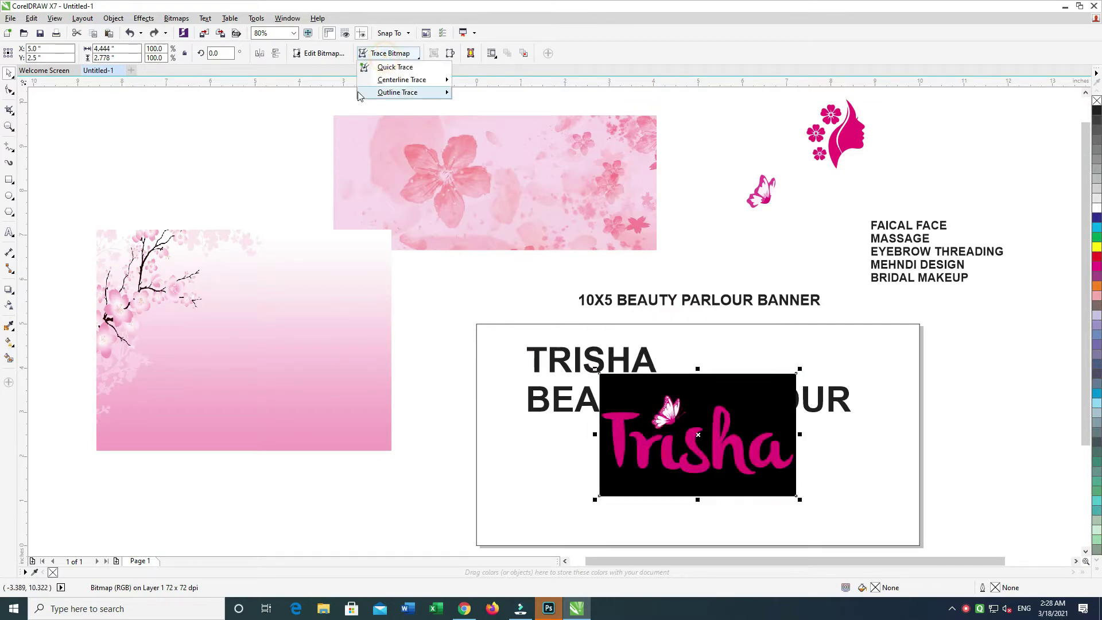
left_click(402, 66)
left_click_drag(767, 396, 792, 226)
left_click_drag(752, 415, 467, 399)
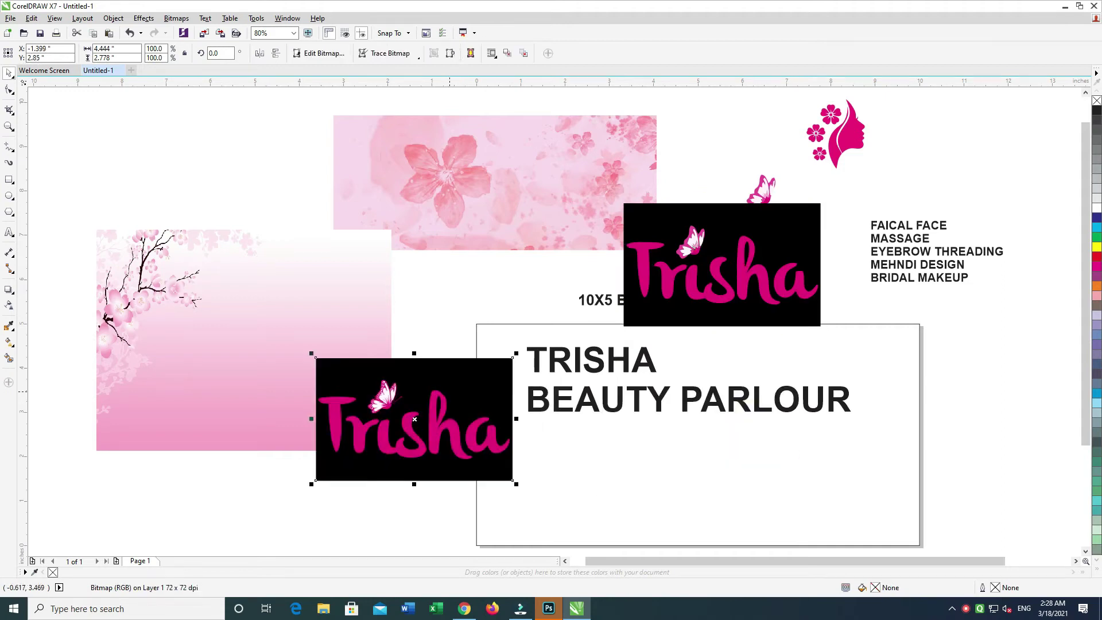
key("Delete")
left_click_drag(717, 241, 443, 298)
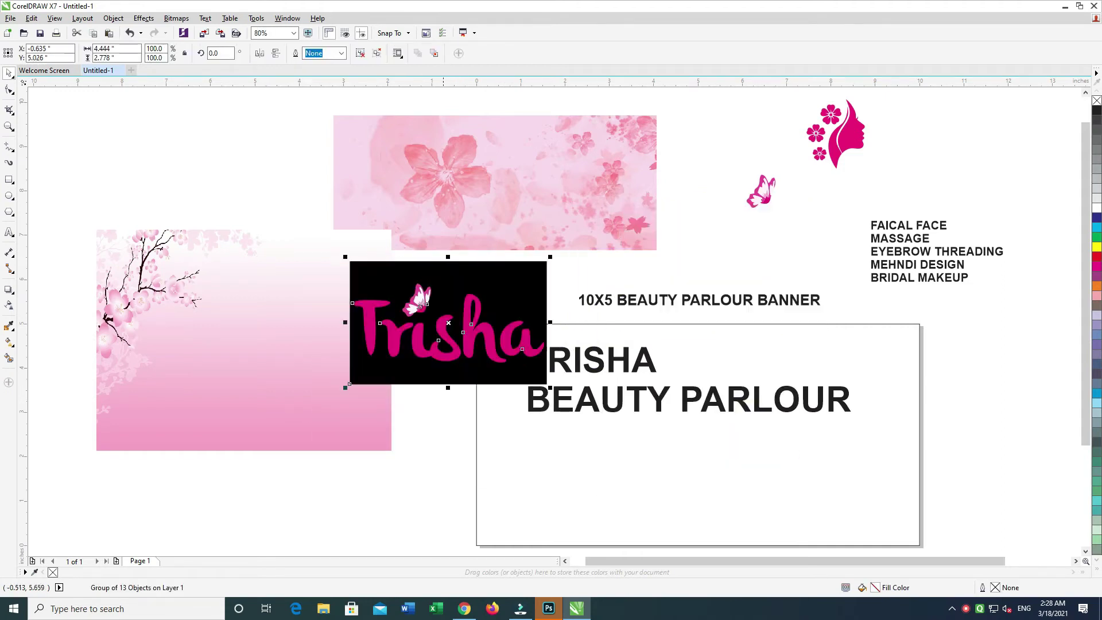
key("ctrl+z")
key("ctrl+z")
Delete the original Trisha logo bitmap, keeping the traced version.
left_click(392, 383)
right_click(434, 382)
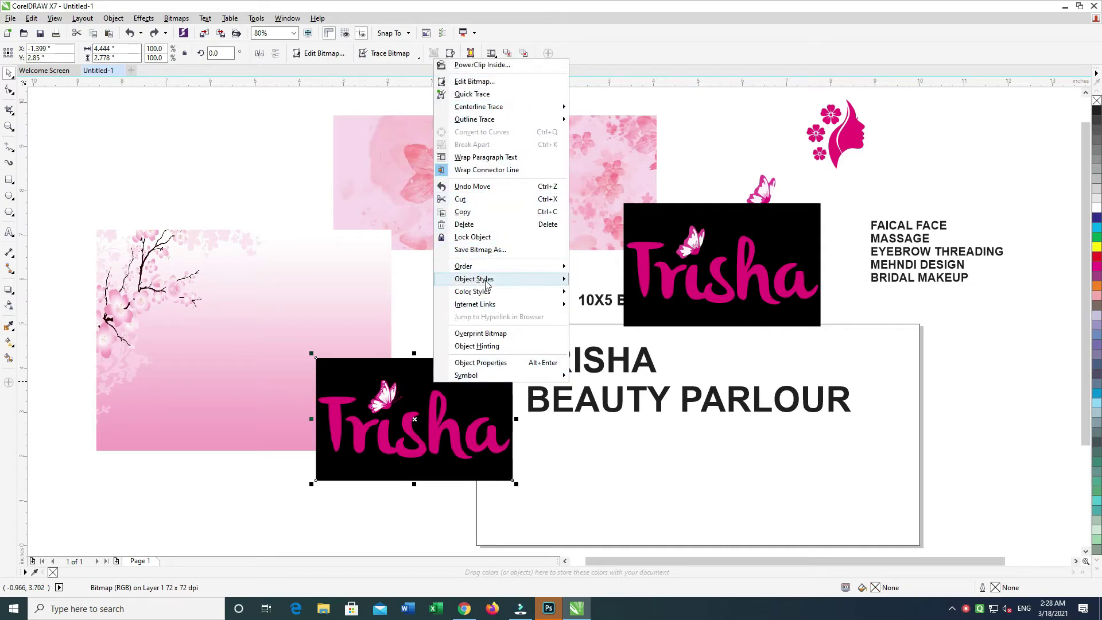
left_click(489, 225)
Move the traced logo onto the lower part of the banner page and delete its black background shape.
mouse_move(735, 232)
left_mouse_down()
mouse_move(544, 347)
mouse_move(549, 428)
left_mouse_up()
left_click(594, 427, "ctrl")
key("Delete")
Delete the leftover black piece inside the letter h of the traced logo.
left_click(575, 454)
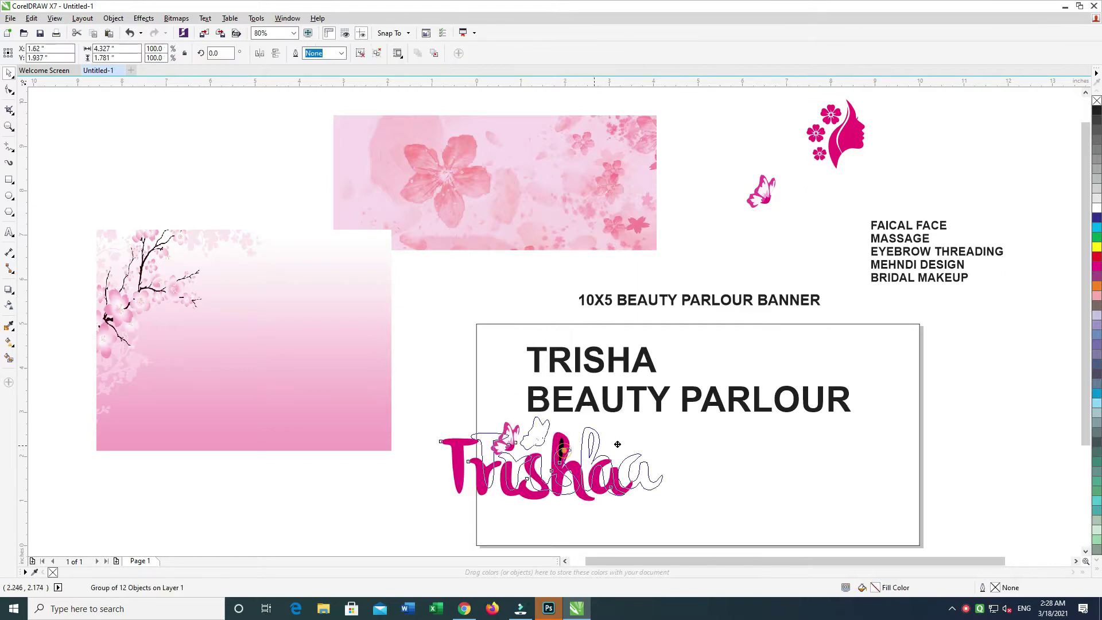
left_click(394, 450)
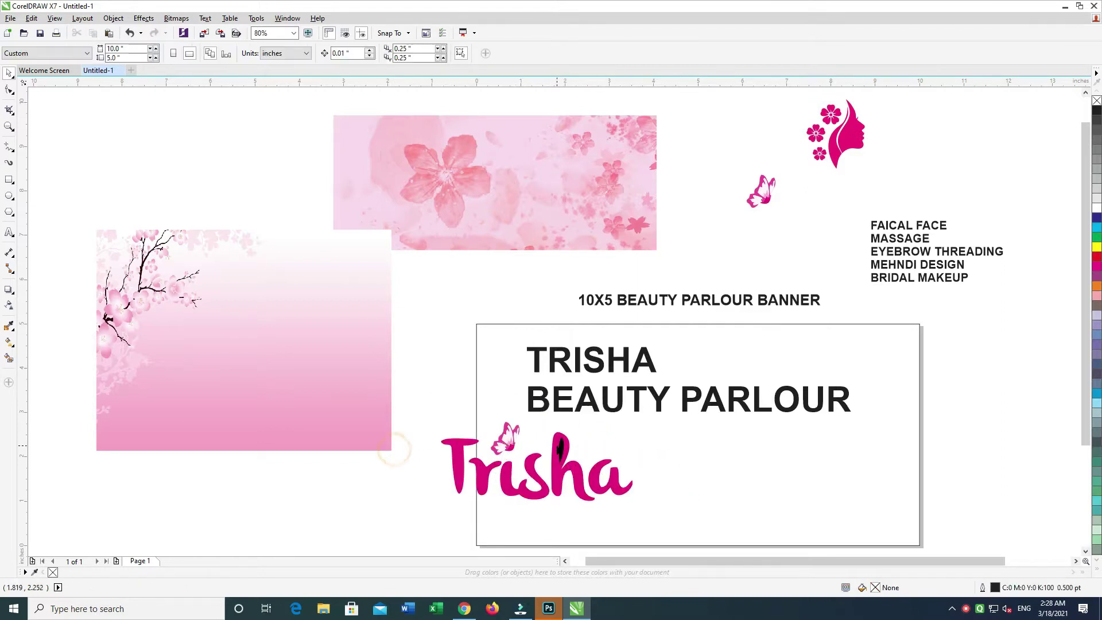
left_click(561, 451, "ctrl")
left_click(558, 481, "ctrl+shift")
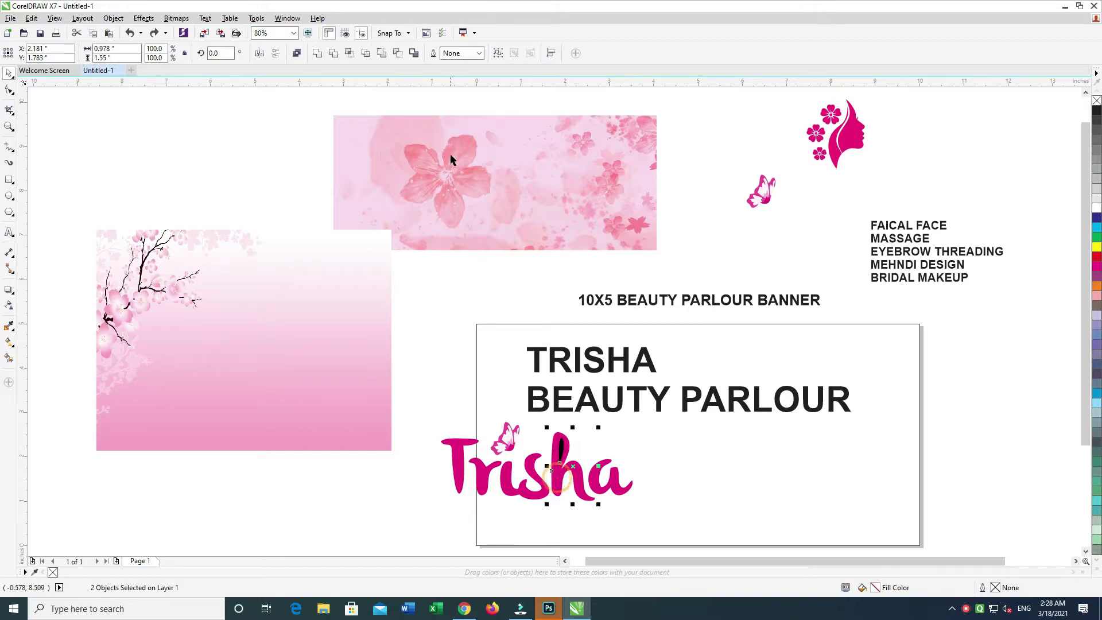
left_click(452, 414)
left_click(560, 449)
key("Delete")
Group the butterfly pieces of the traced logo and move the butterfly above the banner page.
left_click(511, 411)
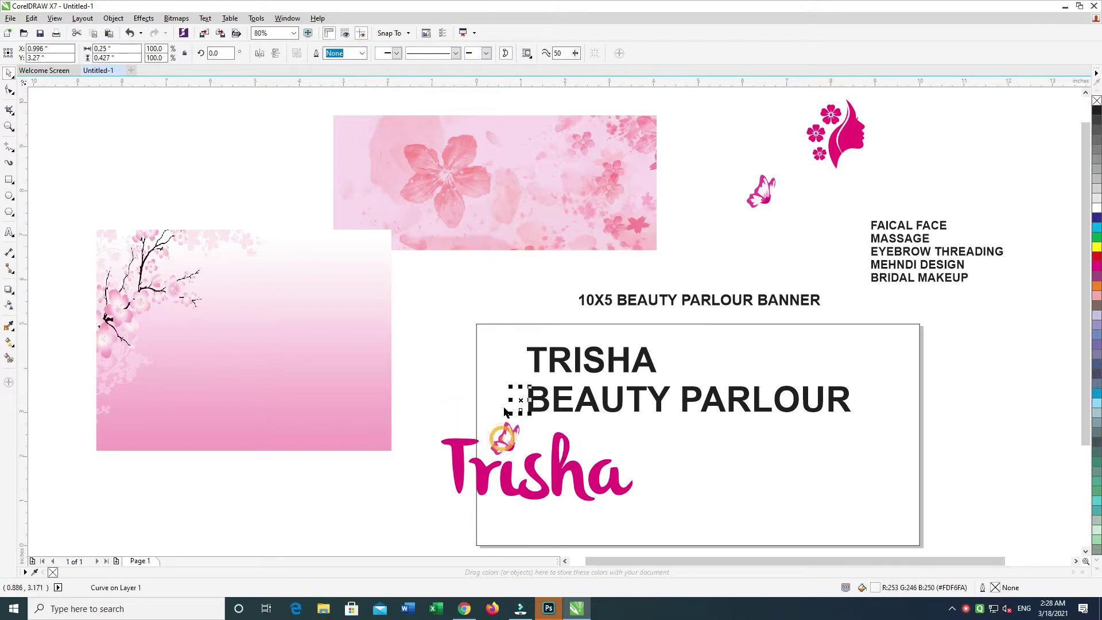
left_click_drag(443, 360, 536, 460)
key("ctrl+g")
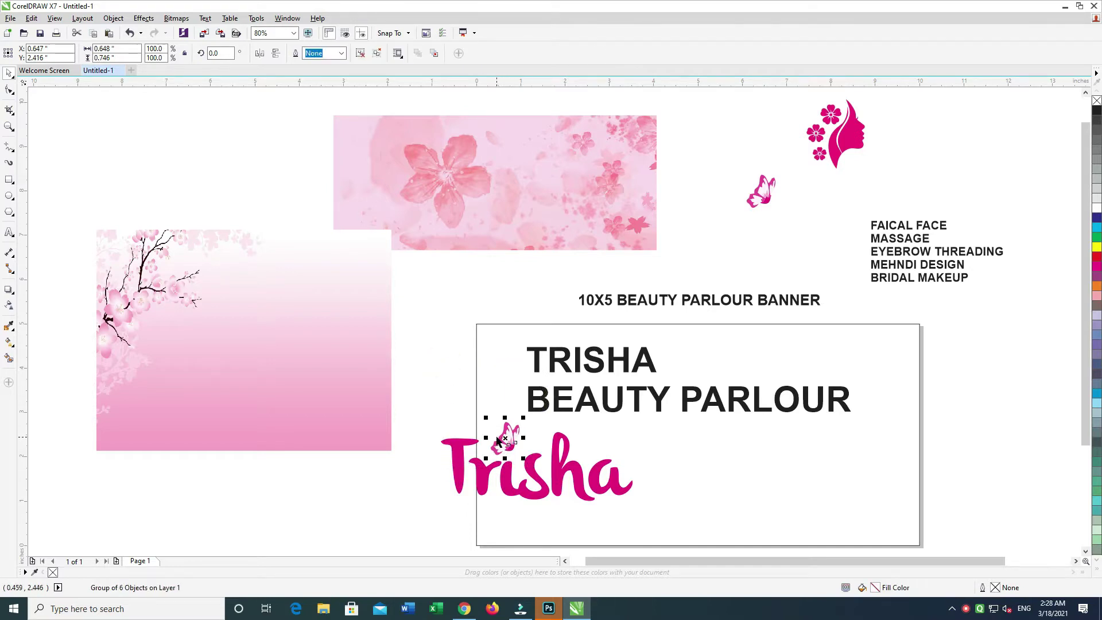
left_click_drag(517, 435, 518, 283)
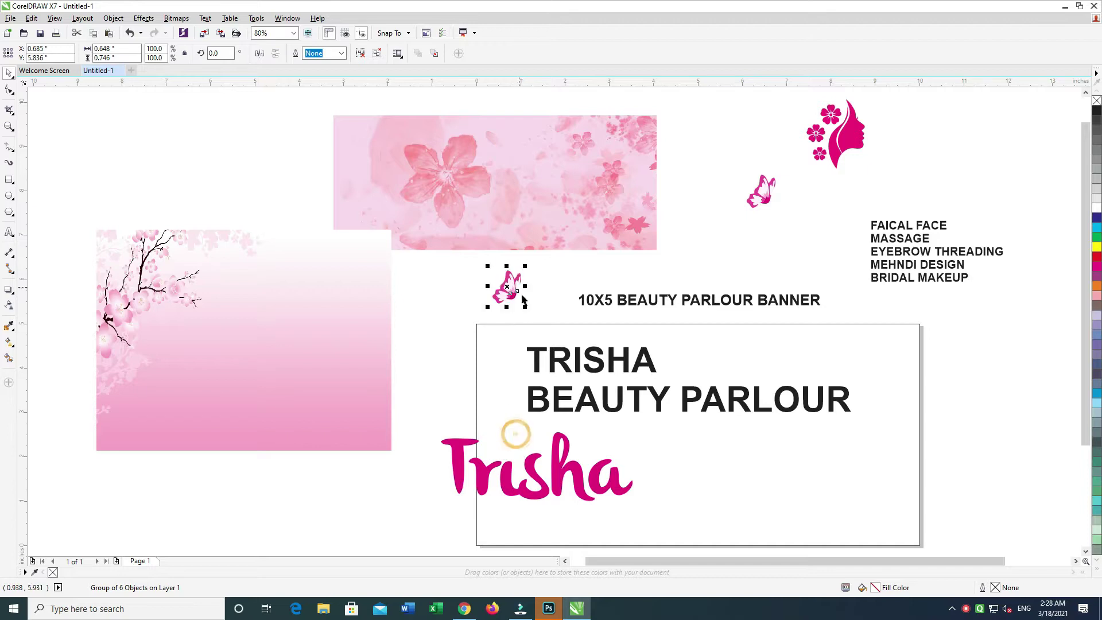
Select the five pink Trisha letter shapes and join them into a single curve.
left_click_drag(440, 421, 656, 521)
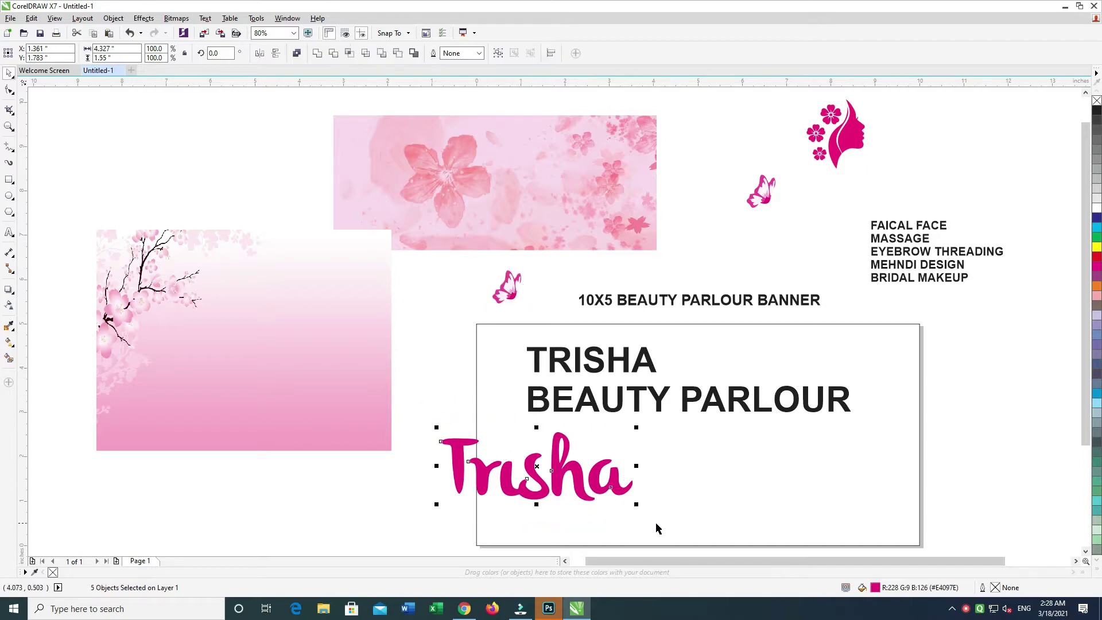
left_click_drag(612, 478, 619, 426)
key("ctrl+z")
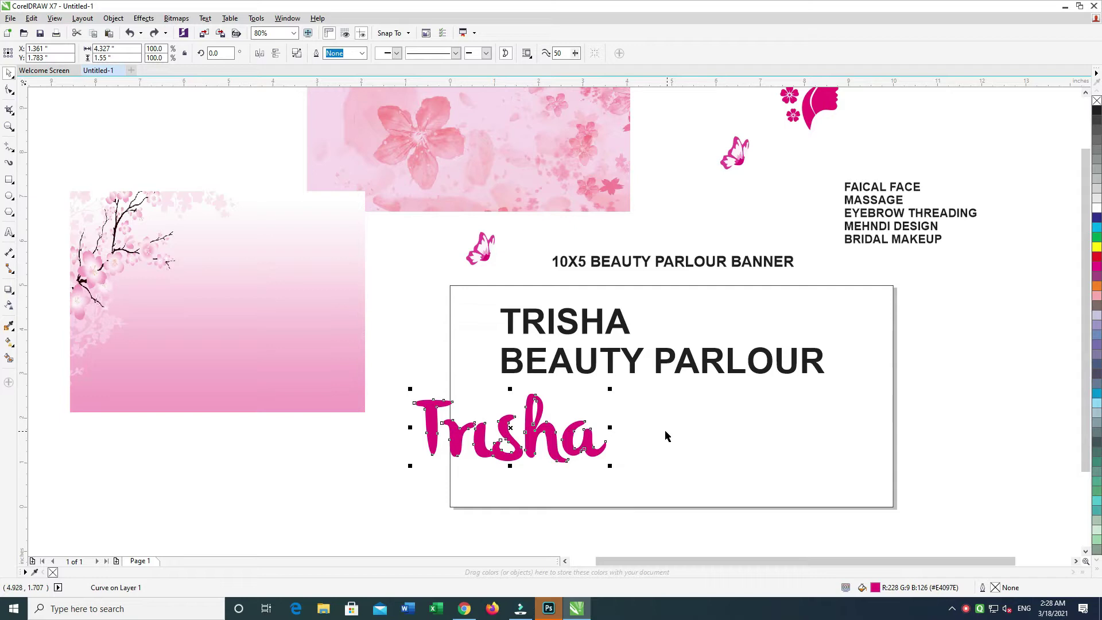
Delete the TRISHA line from the black heading text and move the remaining BEAUTY PARLOUR text toward the banner's right side.
scroll(620, 423, "up", 1)
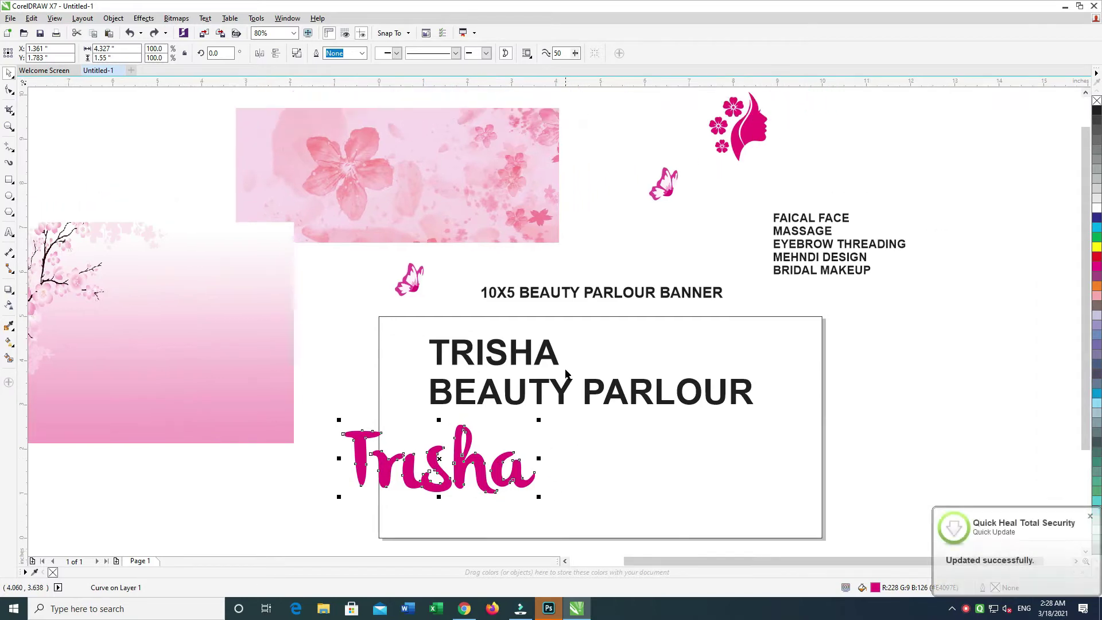
double_click(559, 351)
left_click_drag(559, 351, 418, 360)
key("Delete")
left_click(8, 73)
left_click_drag(627, 398, 770, 421)
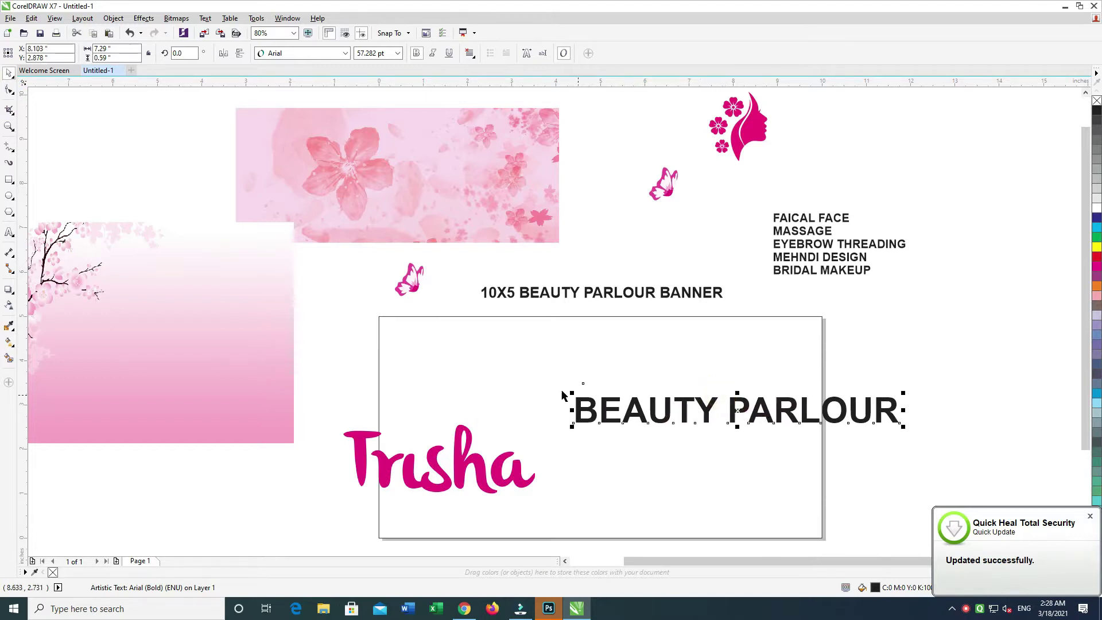
Move the pink Trisha lettering to the banner's upper-left area and rotate it about 8.5 degrees.
left_click_drag(478, 442, 597, 338)
scroll(567, 378, "up", 1)
scroll(594, 359, "down", 1)
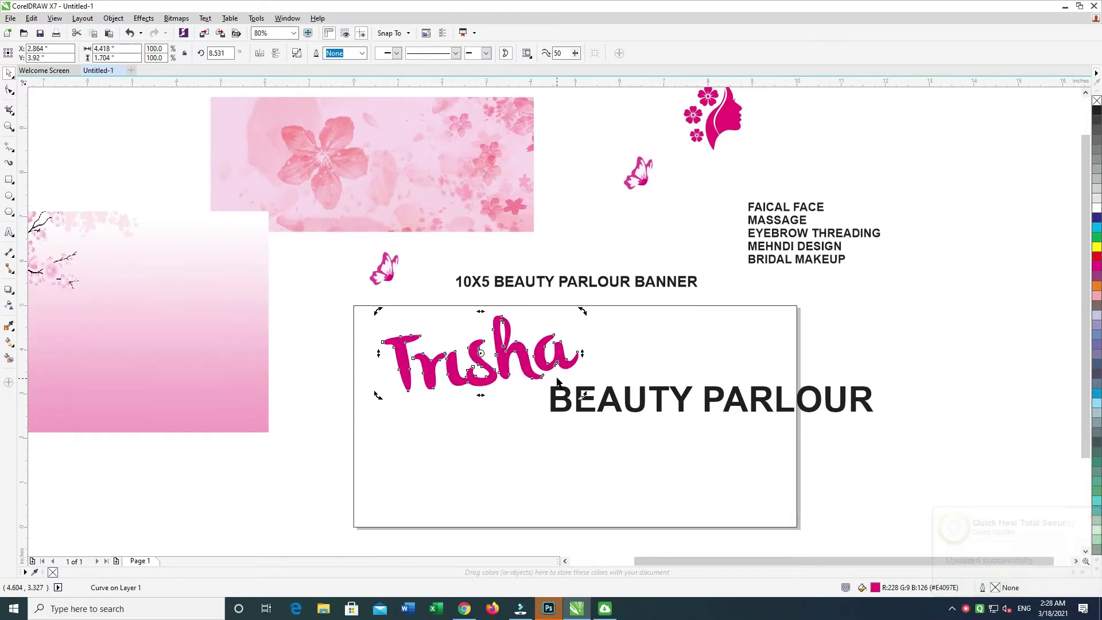
Place BEAUTY PARLOUR beside the Trisha lettering and break it into two center-aligned lines.
left_click_drag(554, 368, 627, 355)
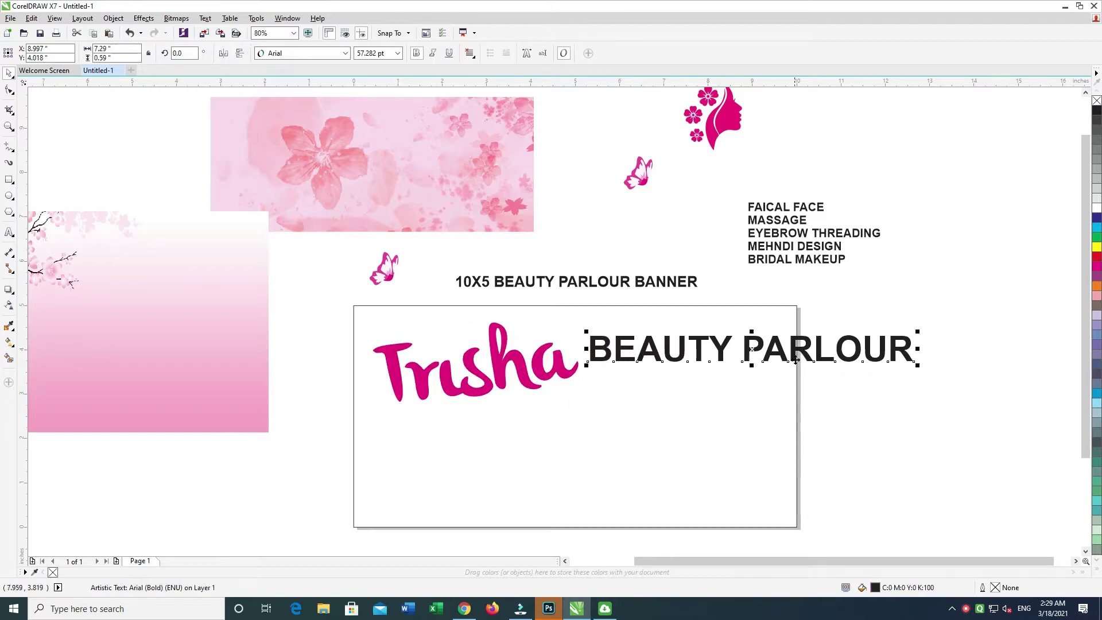
key("Return")
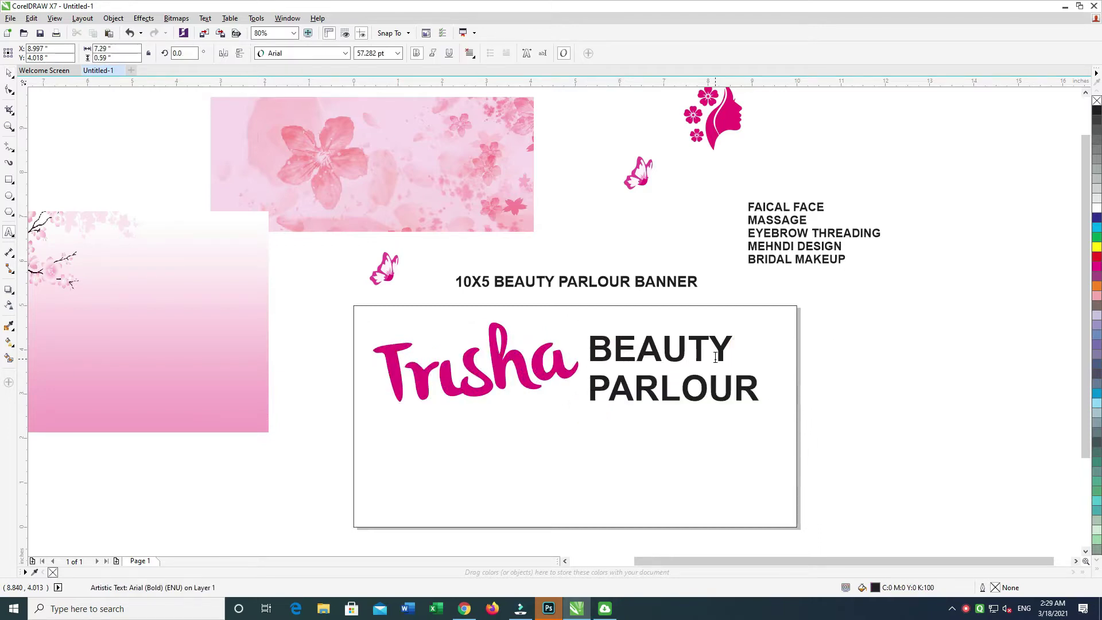
key("ctrl+e")
left_click_drag(677, 360, 691, 347)
left_click_drag(781, 394, 775, 391)
left_click_drag(673, 286, 688, 300)
left_click(693, 262)
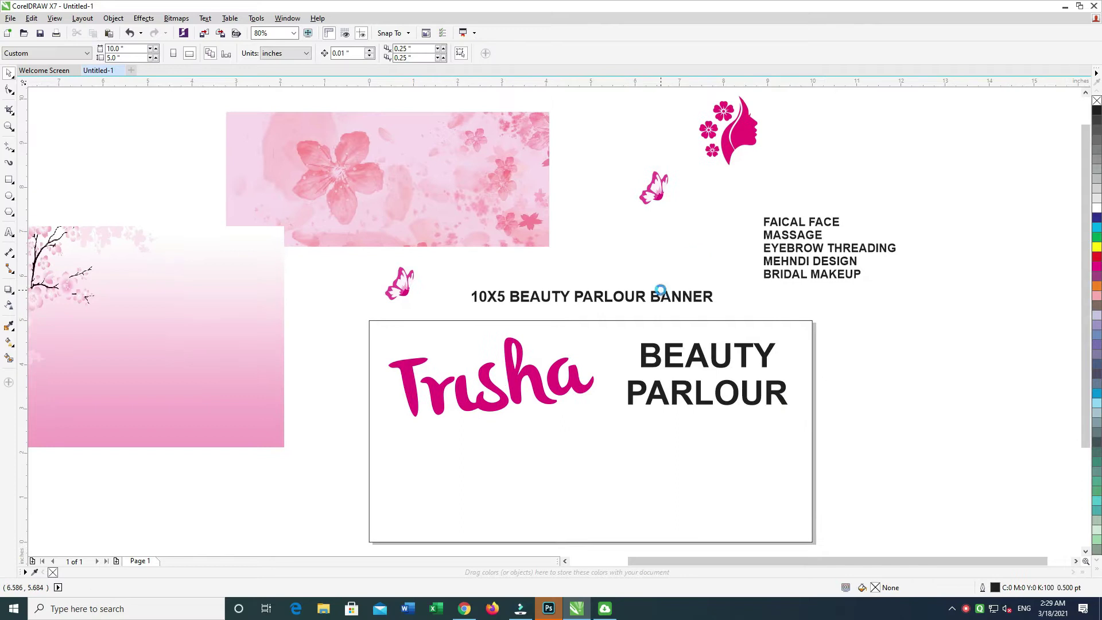
Import the three background-removed photos of the bride and the two makeup models into the document.
key("ctrl+i")
left_click(35, 103)
left_click_drag(117, 135, 488, 184)
key("Return")
left_click(420, 316)
left_click(476, 395)
scroll(574, 419, "down", 2)
left_click(527, 379)
Place the two makeup photos right of the banner and the bride photo, scaled to about 4.37 x 5.08 inches, left of it.
left_click_drag(657, 430, 806, 369)
left_click_drag(500, 337, 873, 302)
left_click_drag(426, 269, 475, 446)
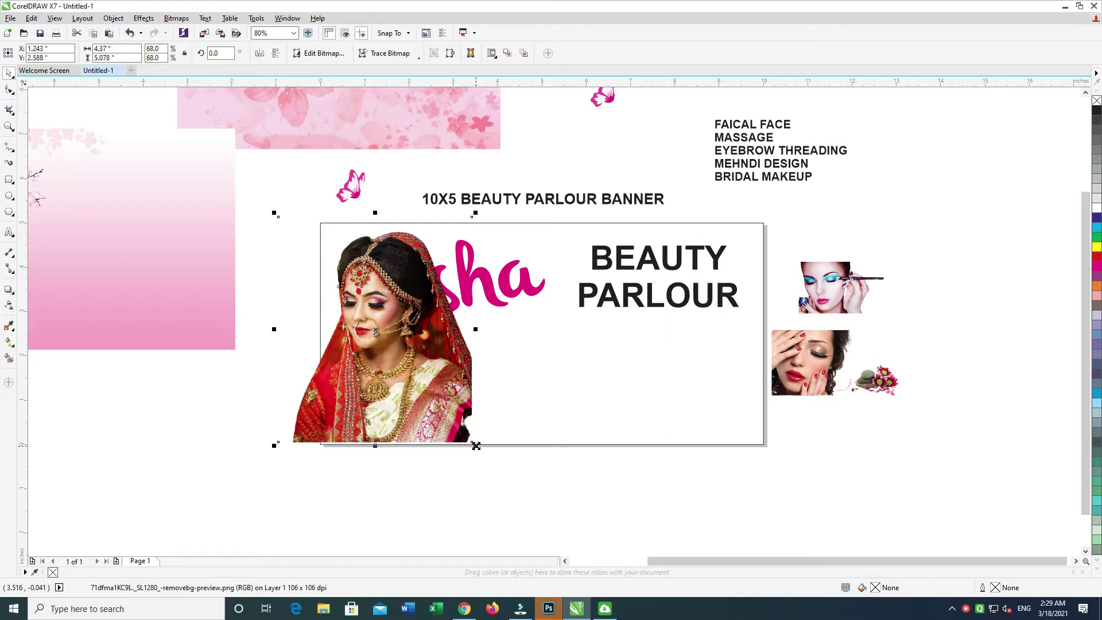
left_click_drag(430, 407, 210, 431)
Enlarge the face-and-flowers photo to about 8.82 x 4.41 inches and align it to the banner rectangle's top and left edges.
left_click_drag(823, 379, 406, 395)
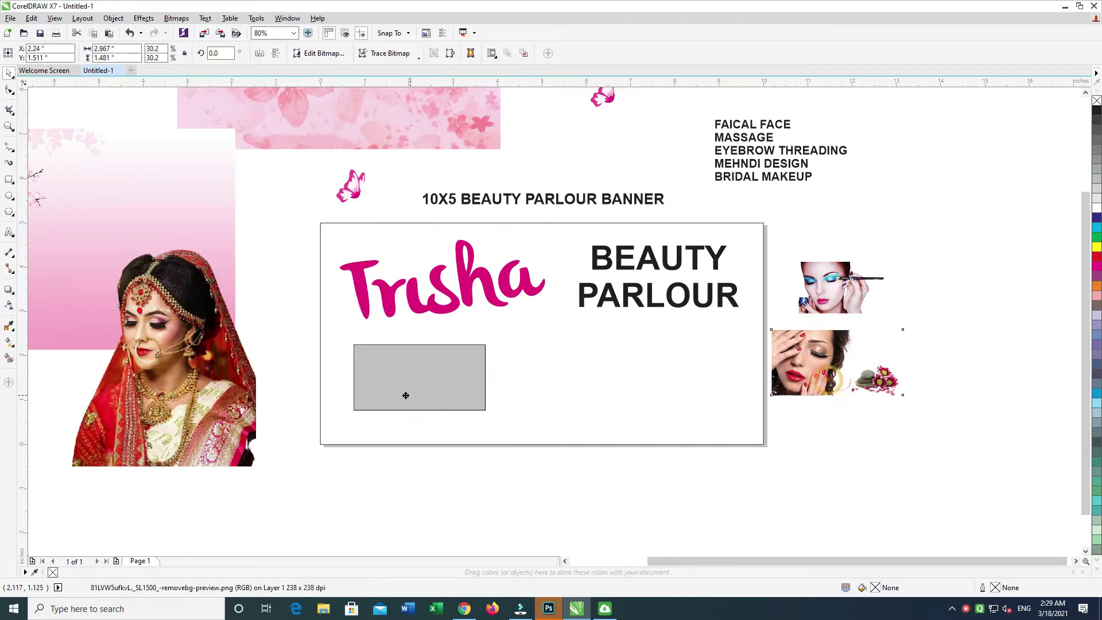
left_click_drag(488, 410, 664, 462)
left_click_drag(555, 395, 579, 396)
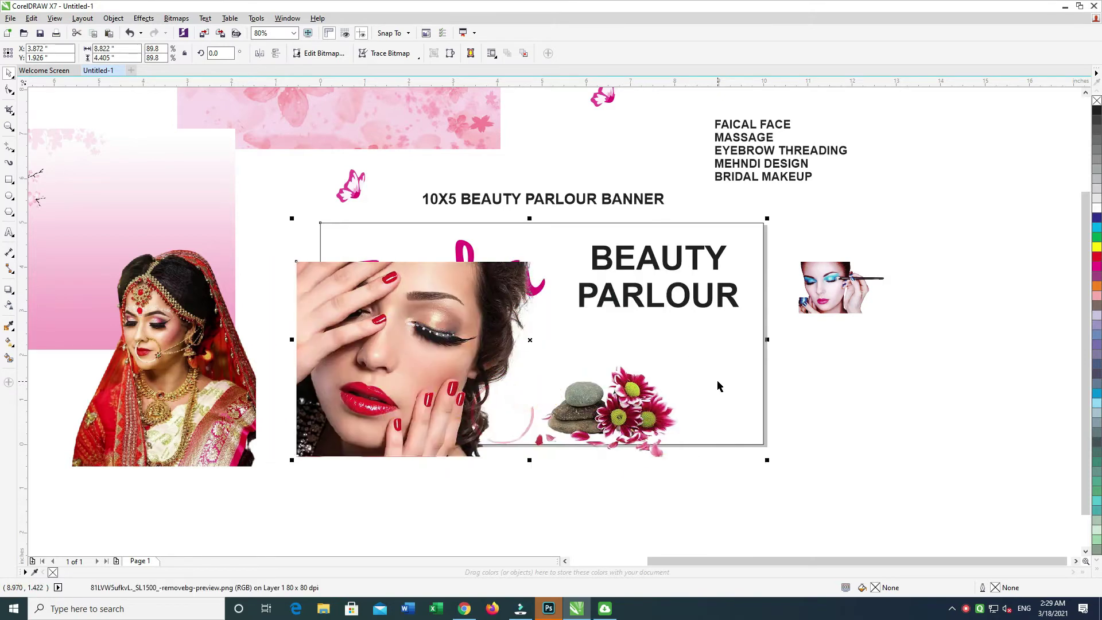
left_click(718, 386, "shift")
key("t")
key("l")
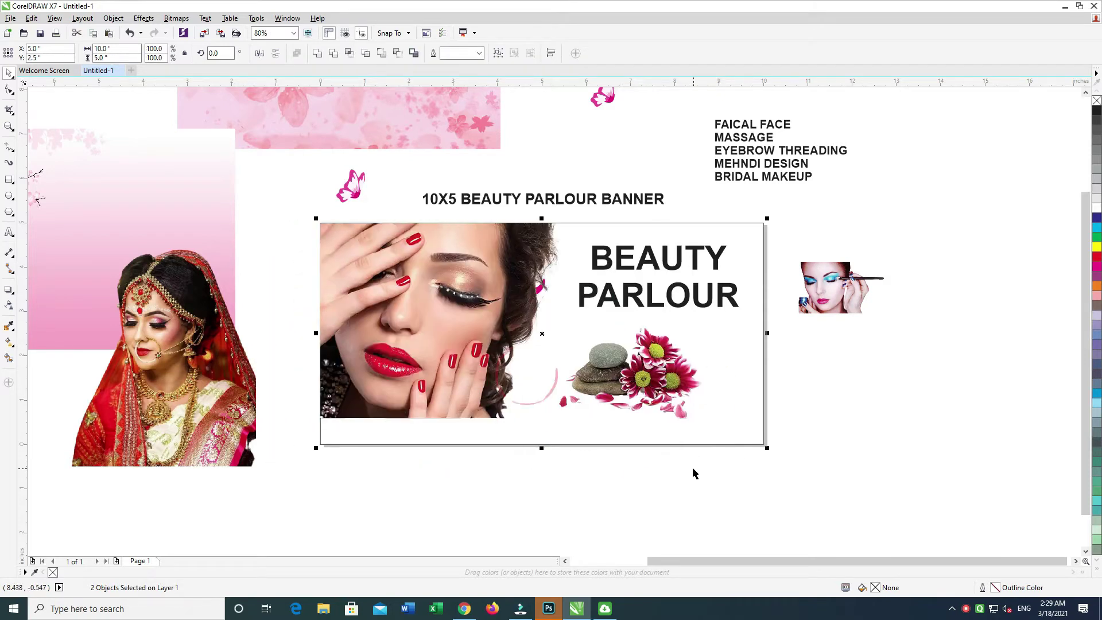
Enlarge the face-and-flowers photo to about 10.08 x 5.04 inches so it covers the banner, and nudge it slightly left.
left_click(703, 425, "shift")
left_click_drag(701, 376, 687, 382)
key("ctrl+z")
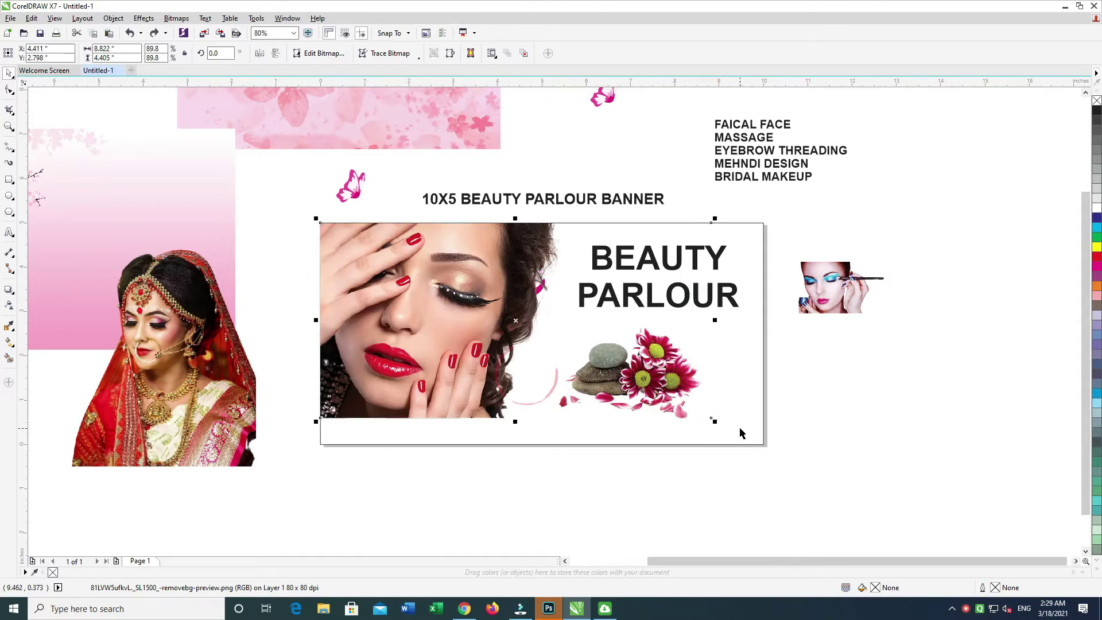
left_click_drag(715, 421, 770, 448)
left_click_drag(662, 415, 654, 415)
Try to PowerClip the face-and-flowers photo inside the banner rectangle.
right_click(578, 312)
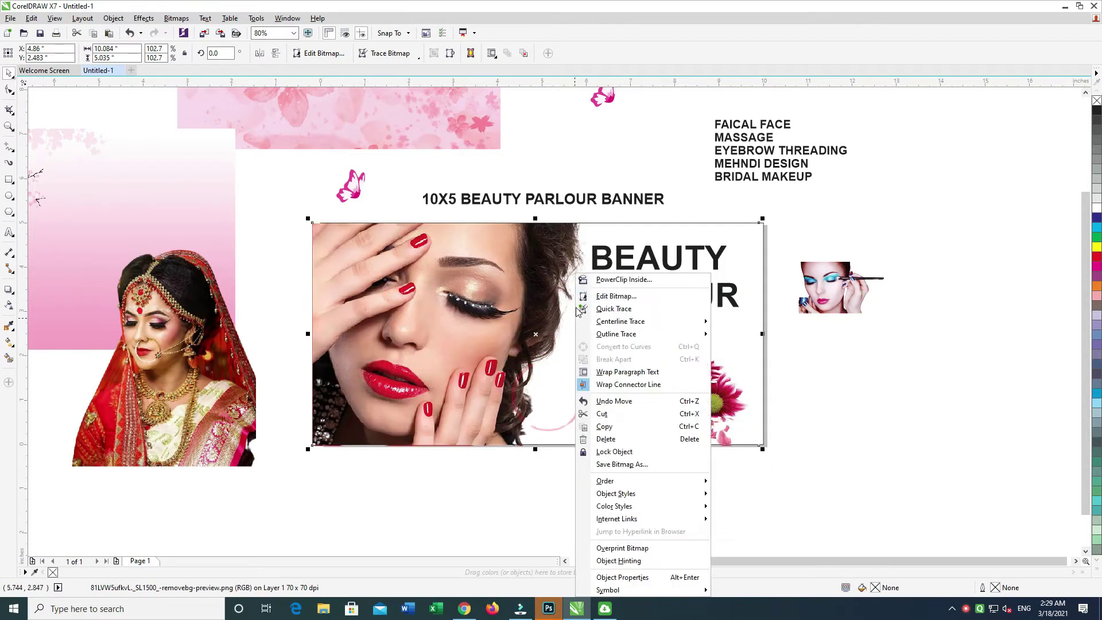
left_click(634, 280)
left_click(691, 230)
left_click(602, 325)
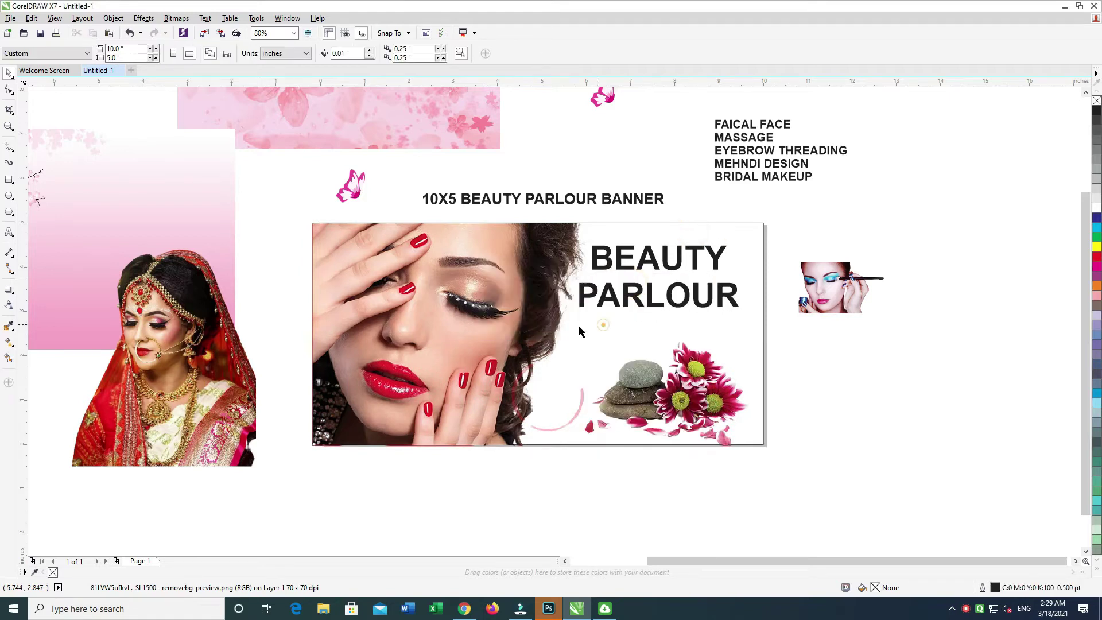
Move the face-and-flowers photo down off the banner's upper edge and PowerClip it inside the banner rectangle.
left_click_drag(494, 307, 476, 344)
right_click(476, 344)
left_click(532, 31)
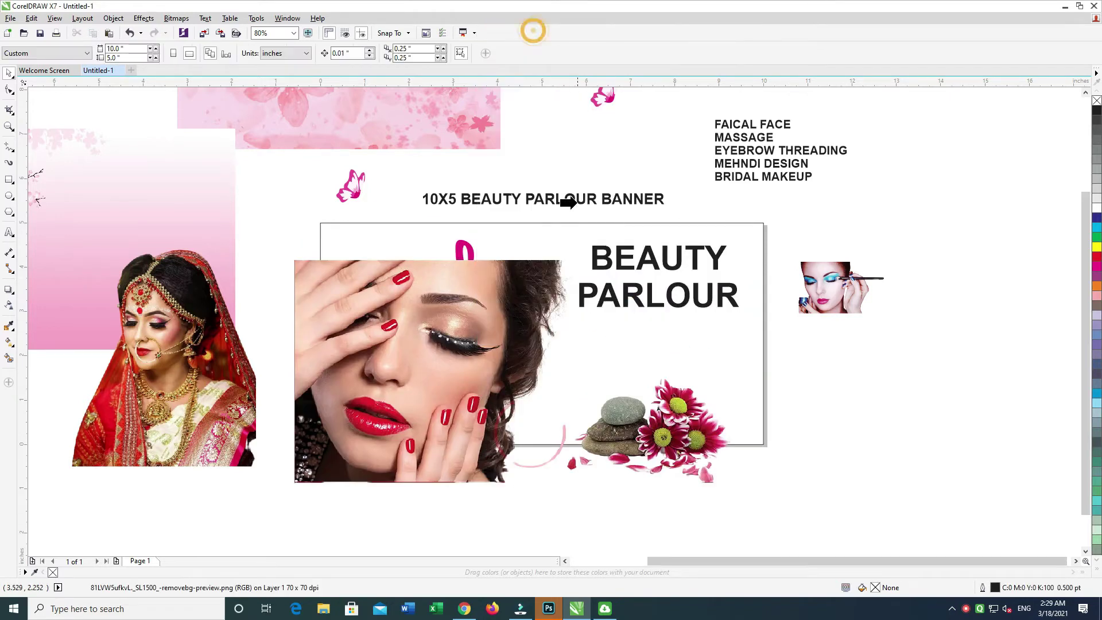
left_click(562, 223)
Edit the PowerClip contents to center the photo on the page, and finish editing the clip.
left_click(571, 335, "ctrl")
key("p")
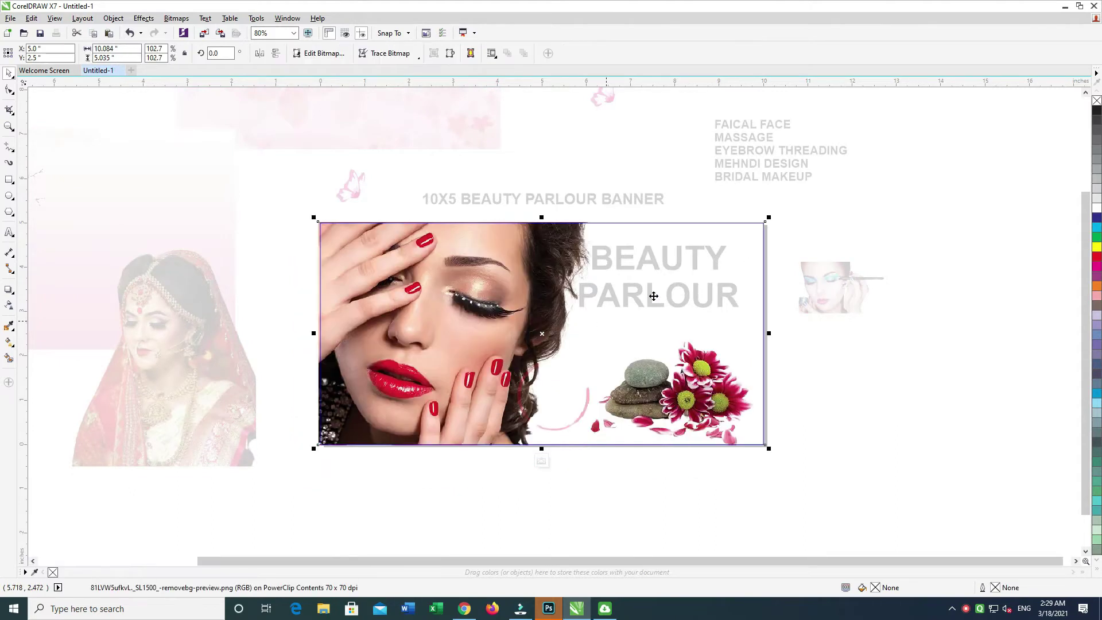
left_click(799, 403, "ctrl")
left_click_drag(735, 347, 704, 361)
left_click(775, 392)
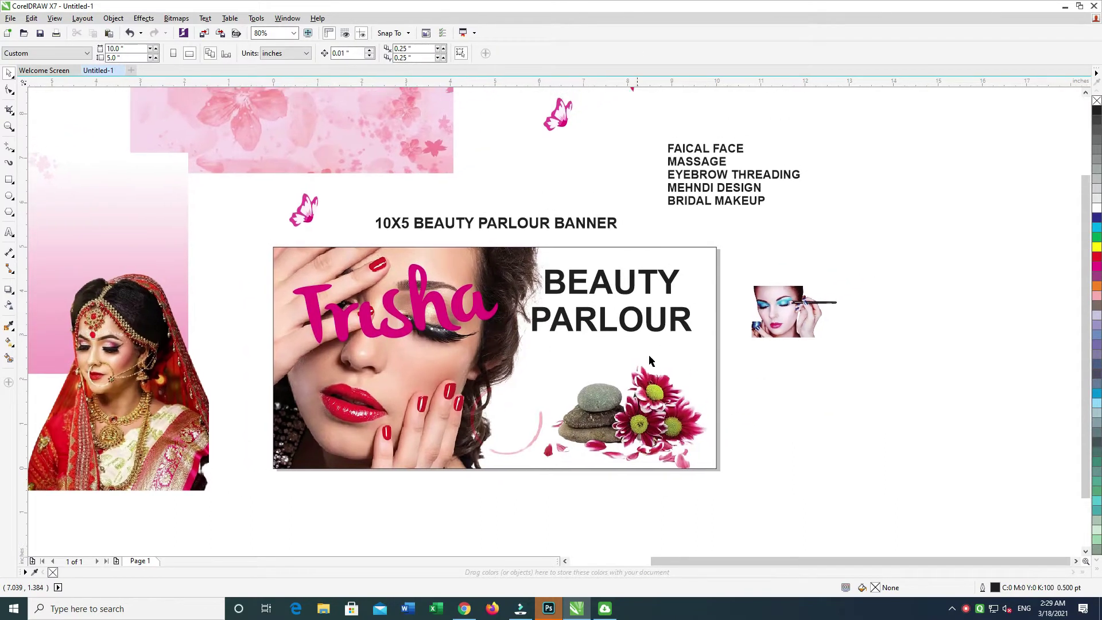
Edit the banner's PowerClip contents and pull in the photo's outer edge with the Shape tool to crop out the stones and flowers.
left_click(706, 277)
left_click_drag(810, 248, 453, 367)
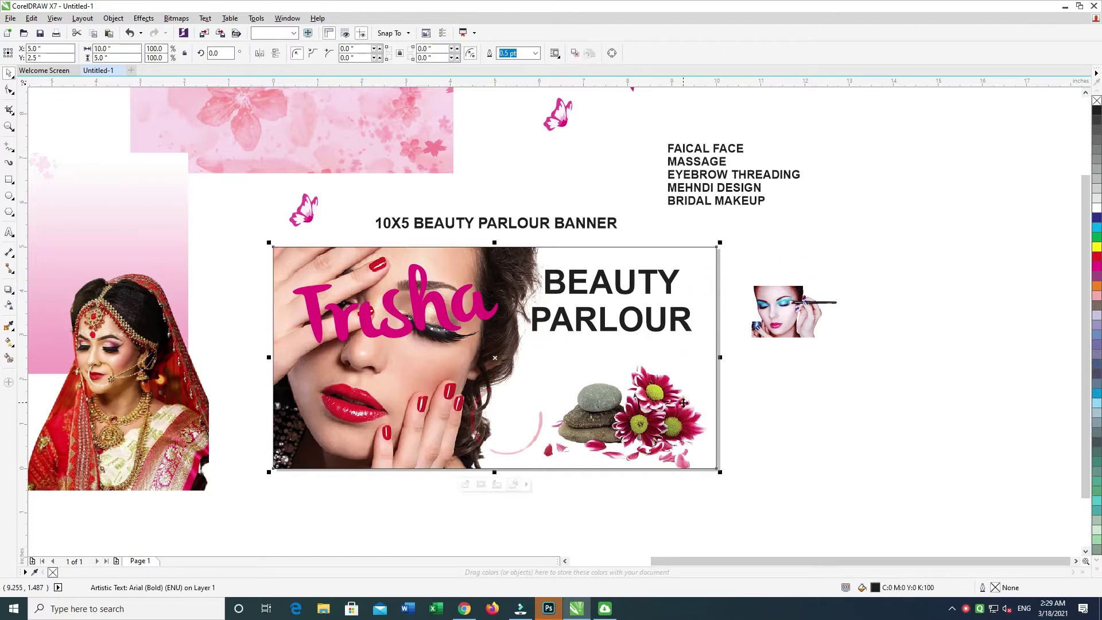
left_click(673, 414, "ctrl")
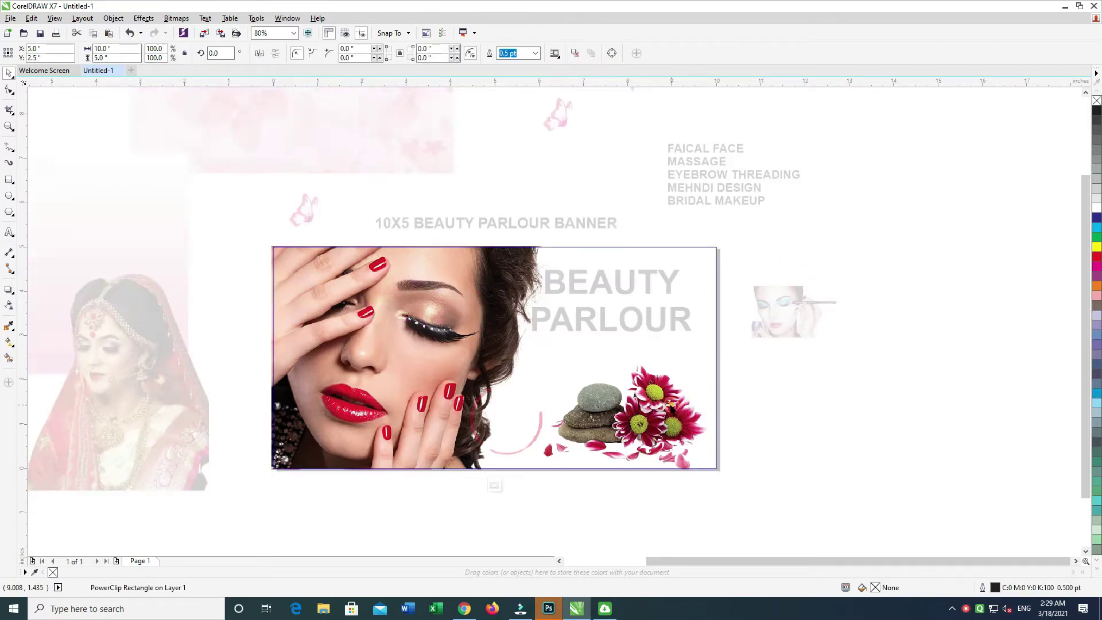
left_click(9, 90)
left_click_drag(517, 226, 784, 497)
left_click_drag(718, 470, 551, 465)
Add a node on the face photo's crop edge, reshape the lower crop edge, and finish editing the clip.
double_click(550, 390)
left_click(494, 467)
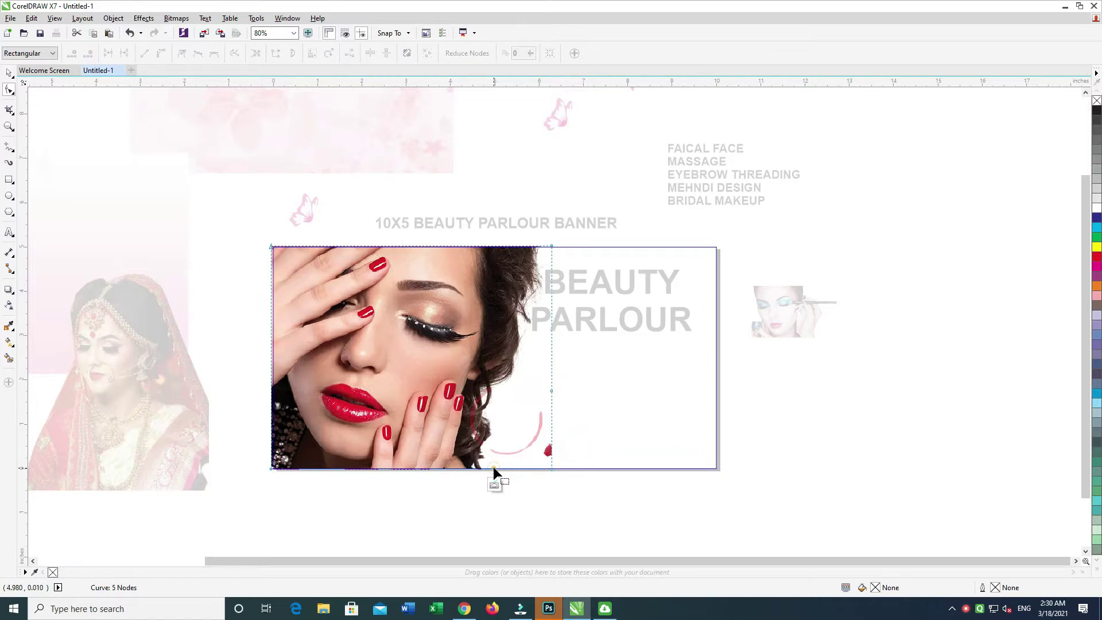
left_click_drag(491, 467, 552, 450)
left_click(9, 74)
left_click(404, 155, "ctrl")
Move the BEAUTY PARLOUR text down and place the Trisha lettering above it on the blank area beside the face.
left_click_drag(597, 261, 599, 367)
left_click(703, 254)
left_click(576, 303)
left_click_drag(392, 334, 595, 375)
left_click_drag(600, 310, 605, 327)
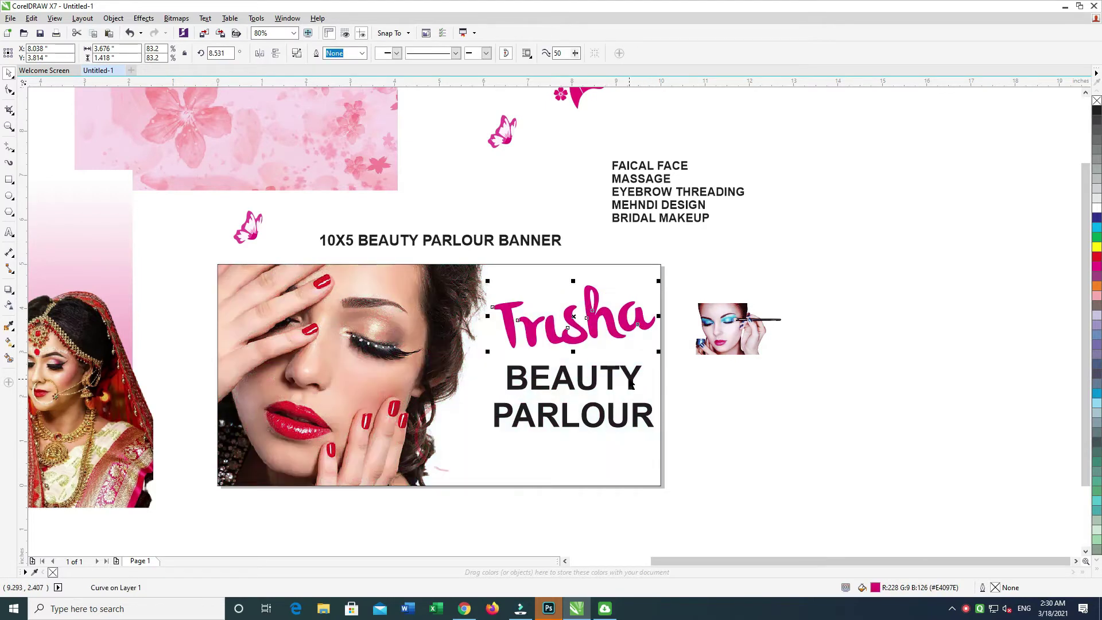
Shrink the BEAUTY PARLOUR text to about 42.5 pt, and shift and slightly enlarge the Trisha lettering.
left_click(631, 383)
left_click_drag(660, 431, 641, 424)
left_click_drag(583, 341, 574, 345)
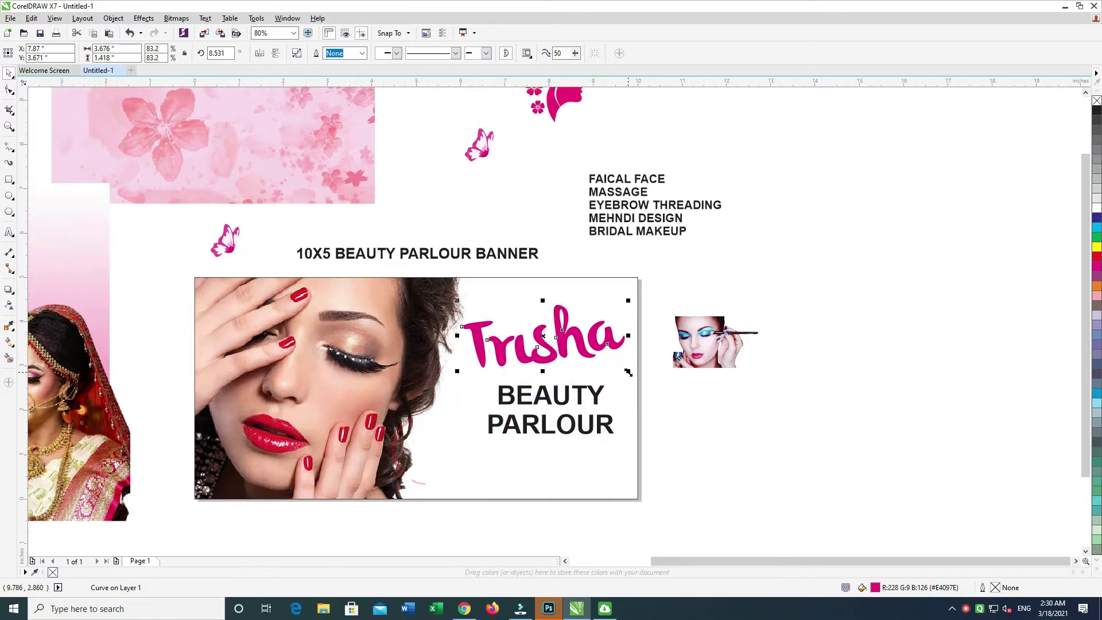
left_click_drag(627, 370, 633, 374)
Edit the PowerClip contents to shift the face photo left past the banner's edge, and finish editing the clip.
left_click(351, 344, "ctrl")
left_click_drag(392, 322, 384, 325)
left_click(354, 194, "ctrl")
double_click(394, 324)
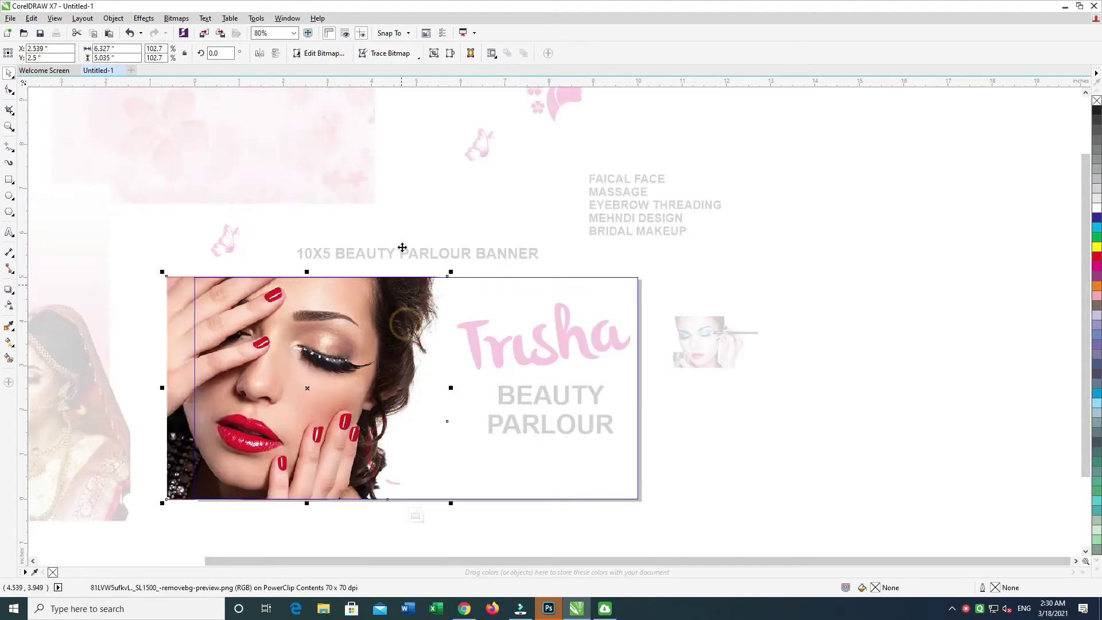
left_click(386, 185, "ctrl")
Enlarge the Trisha lettering to about 4.45 x 1.72 inches on the blank area and shift the BEAUTY PARLOUR text beneath it.
left_click_drag(545, 335, 530, 327)
key("ctrl+z")
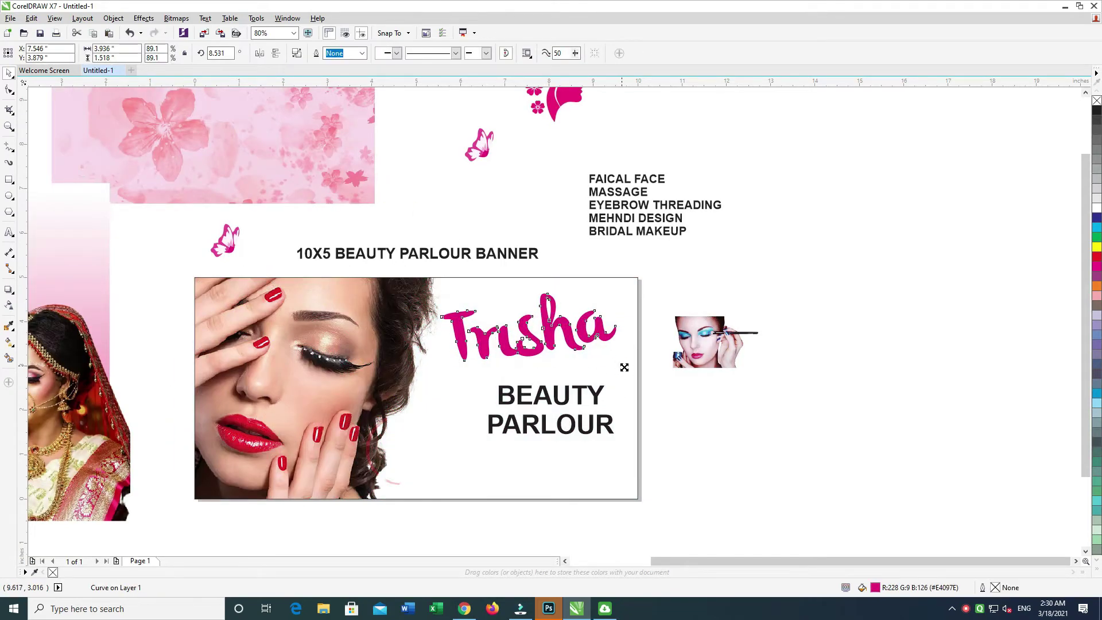
left_click_drag(621, 365, 633, 371)
scroll(545, 373, "down", 1)
left_click_drag(519, 396, 593, 353)
scroll(597, 255, "up", 1)
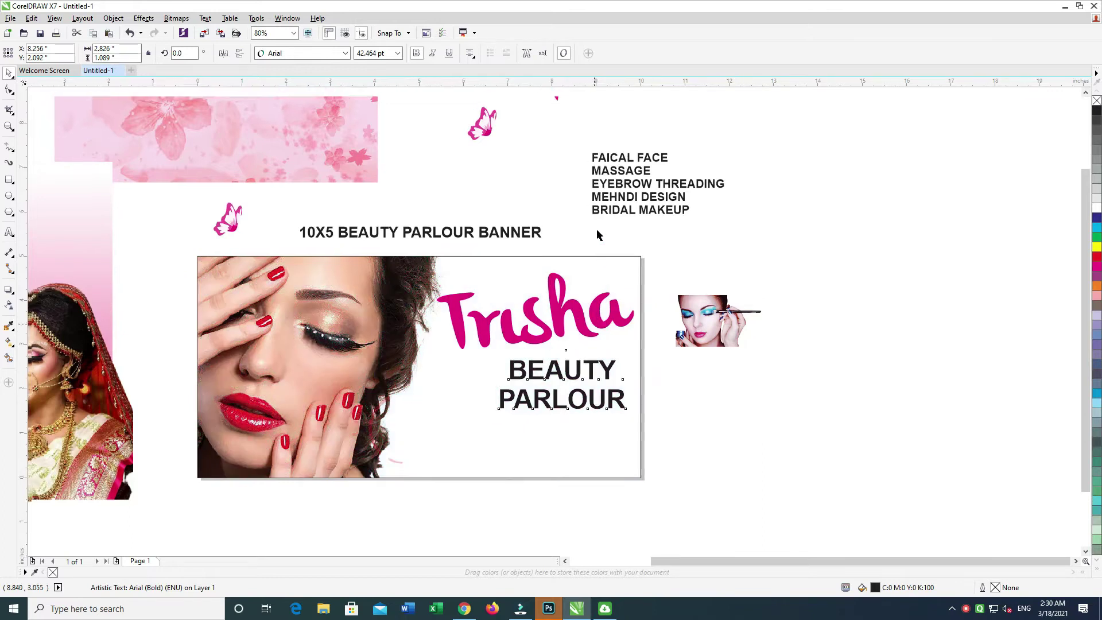
Bring the woman's-face-and-flowers logo onto the Trisha lettering and scale it down to about 0.84 x 1 inch.
scroll(605, 186, "up", 1)
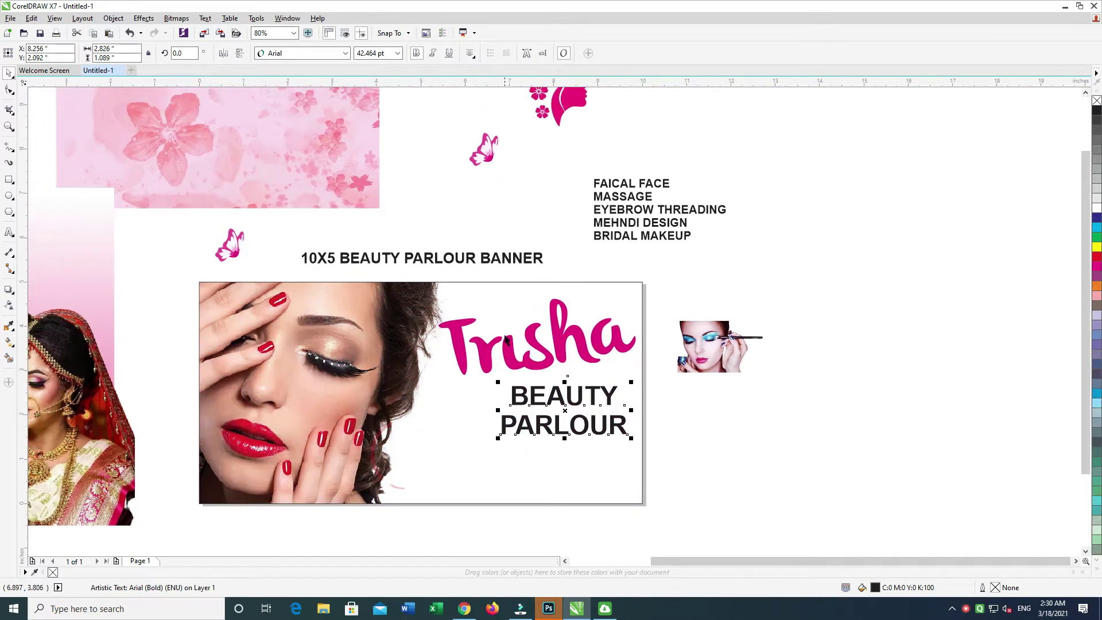
scroll(554, 276, "up", 2)
left_click_drag(555, 144, 498, 351)
left_click_drag(528, 300, 515, 324)
left_click_drag(497, 341, 506, 339)
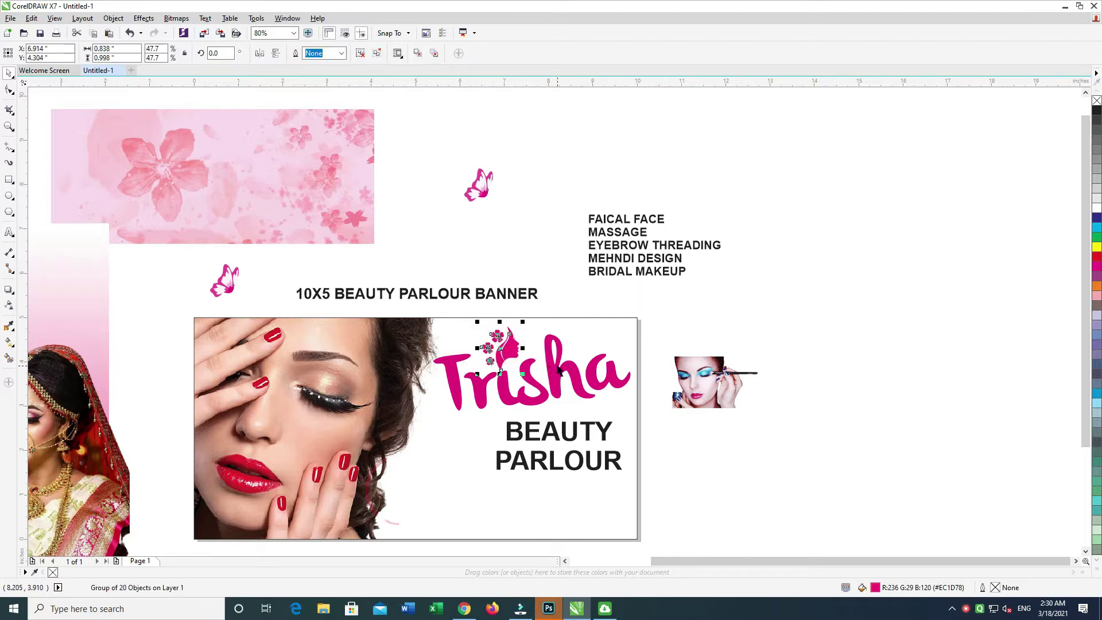
Try the logo over the second half of the Trisha lettering, and move it off the page above the banner.
left_click_drag(515, 344, 566, 342)
key("ctrl+z")
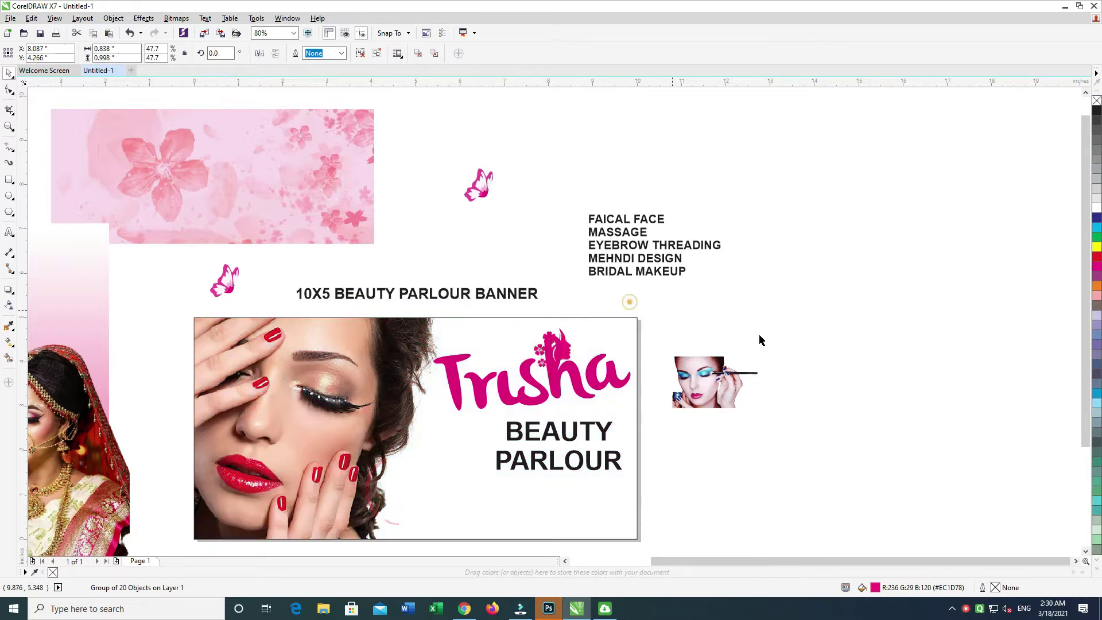
left_click(696, 322)
left_click_drag(573, 354, 539, 269)
key("ctrl+z")
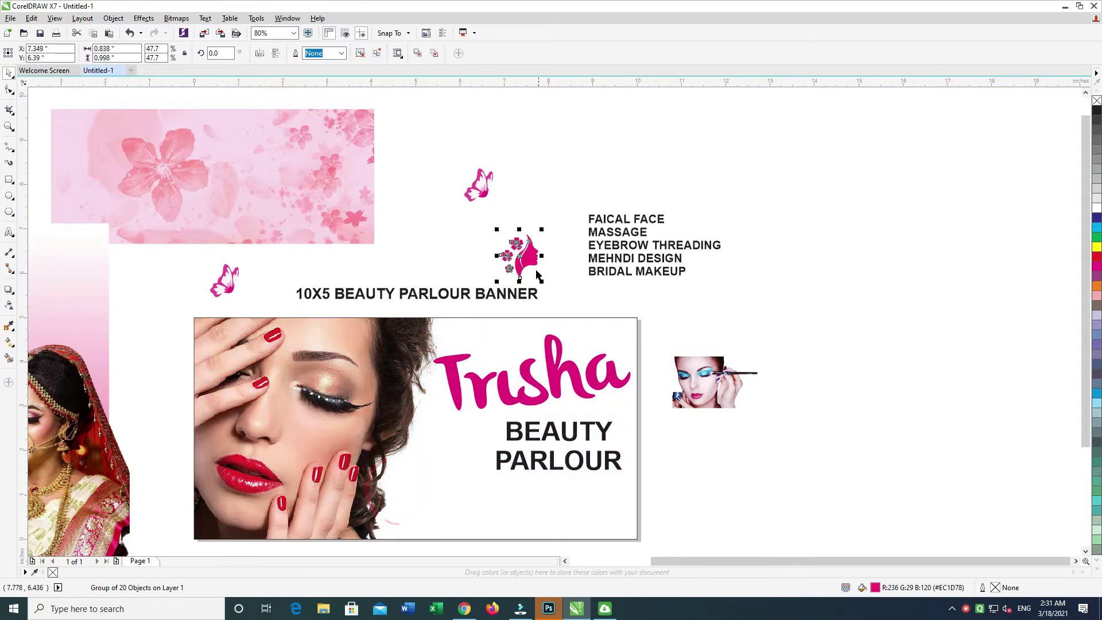
Nudge the Trisha lettering slightly up and change the BEAUTY PARLOUR text to title case.
left_click(531, 379)
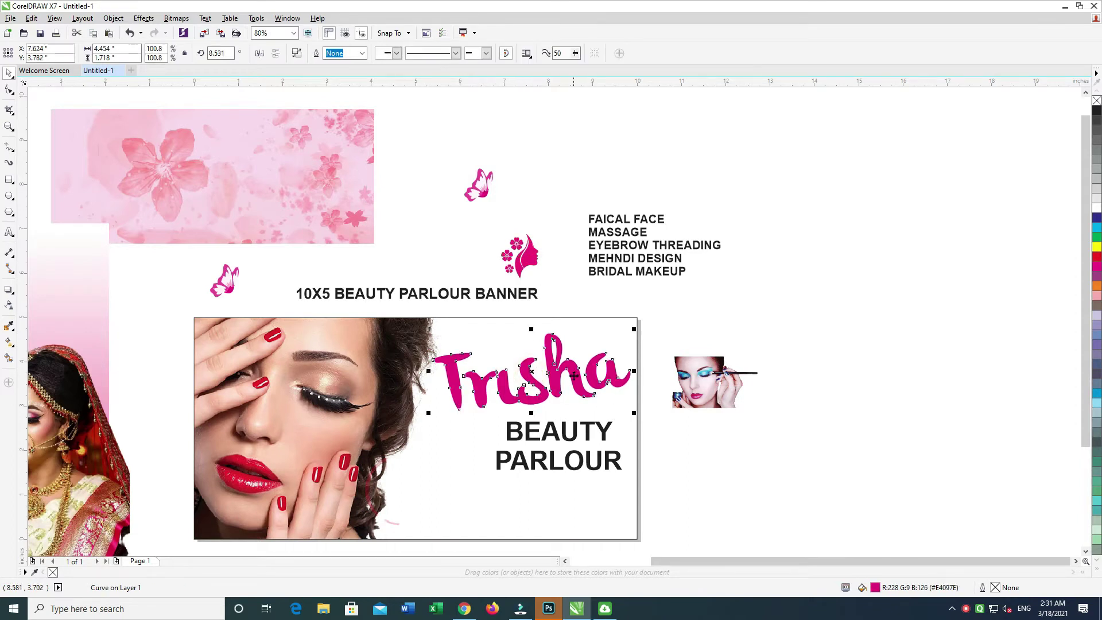
left_click_drag(573, 379, 574, 375)
double_click(560, 432)
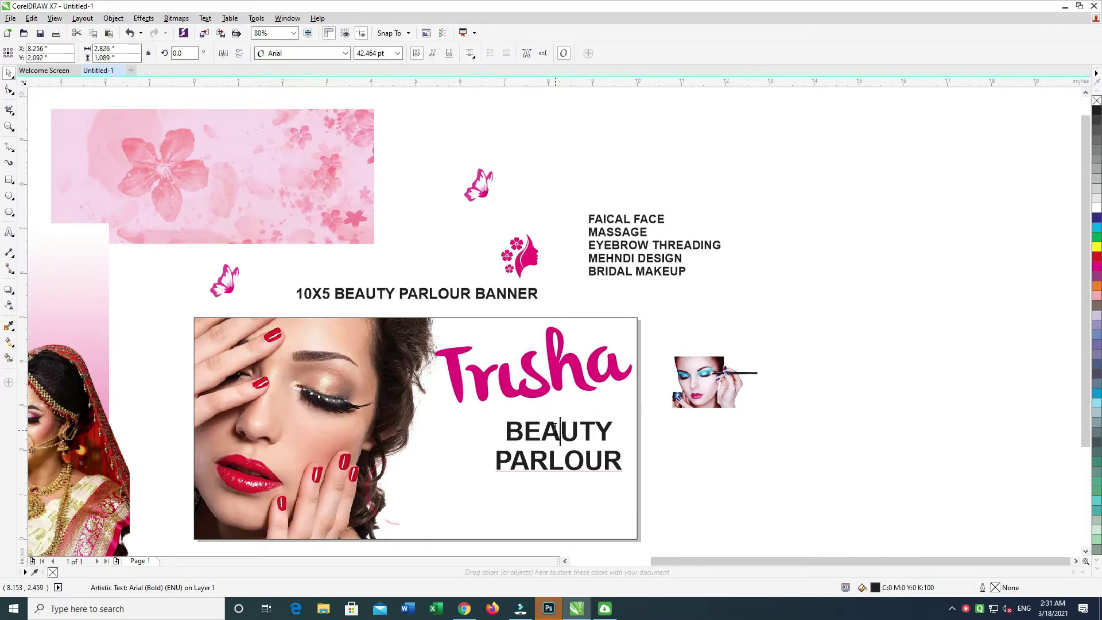
key("ctrl+a")
key("shift+F3")
Reduce the Beauty Parlour text to 38.464 pt and move it slightly right.
key("ctrl+KP_2")
key("ctrl+KP_2")
key("ctrl+KP_2")
key("ctrl+KP_2")
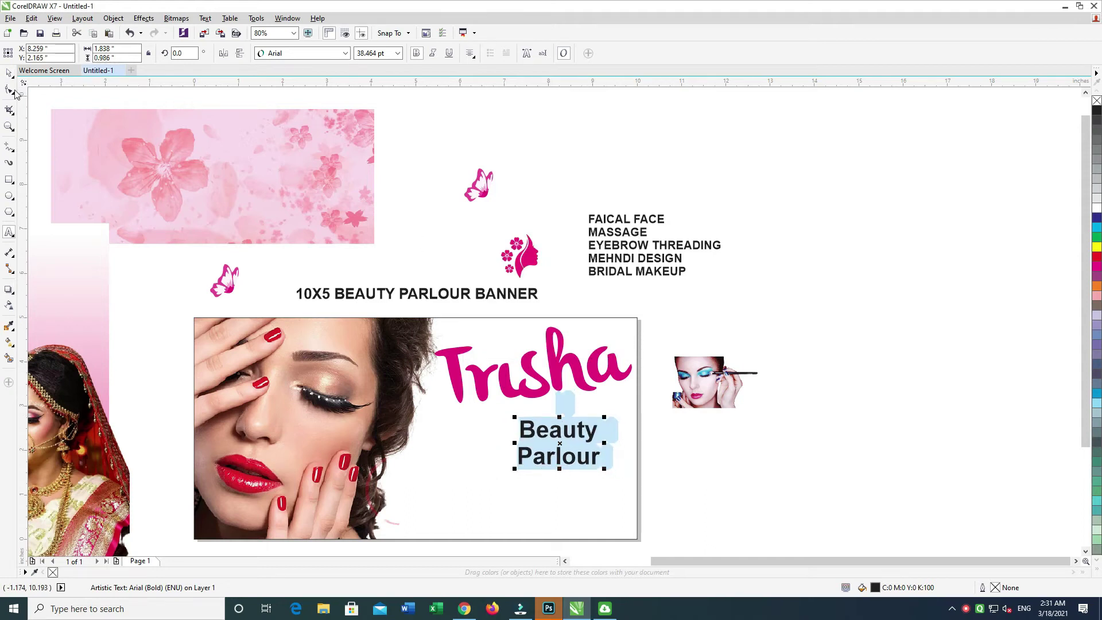
key("ctrl+space")
left_click_drag(561, 456, 579, 454)
left_click(552, 366)
Center the pink cherry-blossom gradient image horizontally and vertically on the banner rectangle.
left_click(260, 169)
left_click_drag(107, 295, 145, 273)
left_click(125, 273)
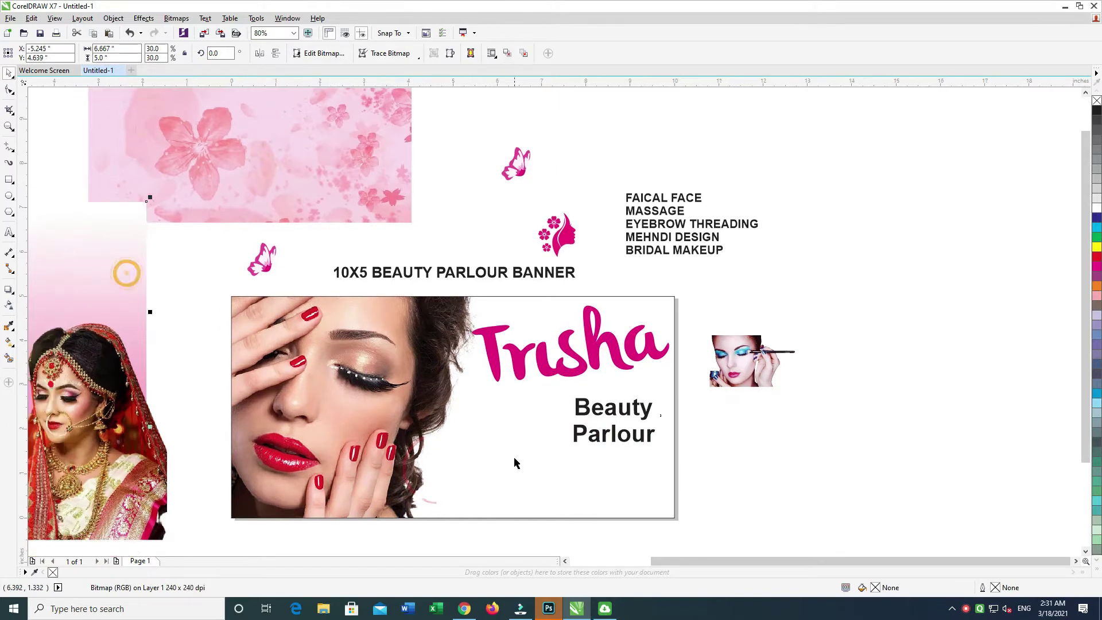
left_click(515, 457, "shift")
key("c")
key("e")
left_click(858, 249)
left_click(462, 451)
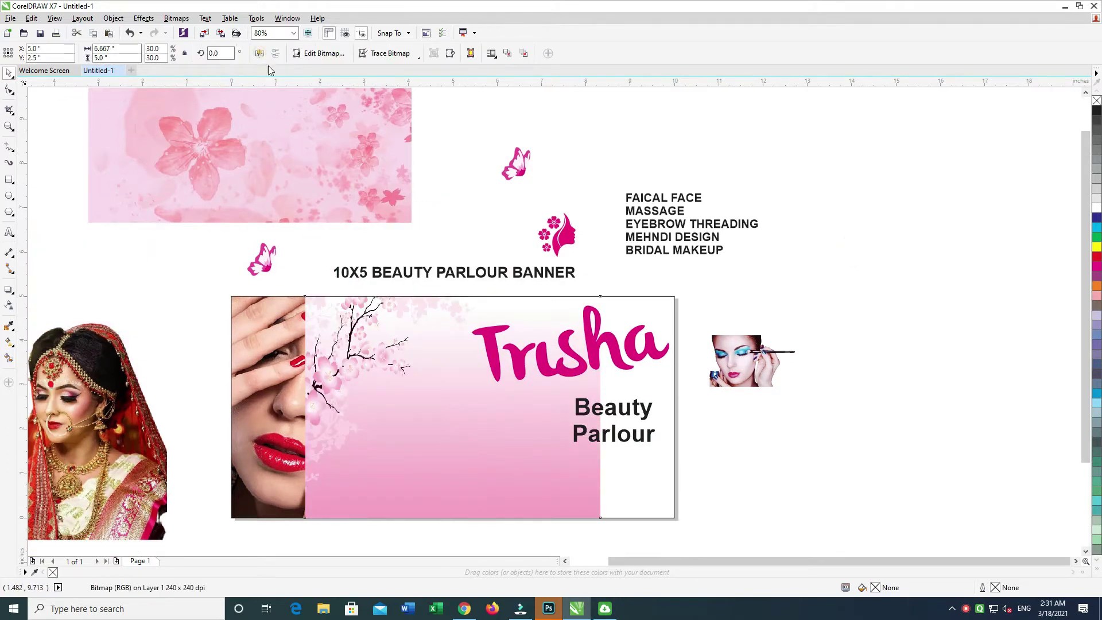
Mirror the cherry-blossom gradient image horizontally and align it to the banner's right edge.
left_click(260, 53)
left_click(635, 479, "shift")
key("r")
left_click(741, 458)
left_click(579, 485)
Apply a linear transparency to the cherry-blossom image so it fades out toward the face photo.
key("alt+x")
key("Escape")
left_click(9, 306)
left_click_drag(545, 419, 367, 420)
left_click(8, 74)
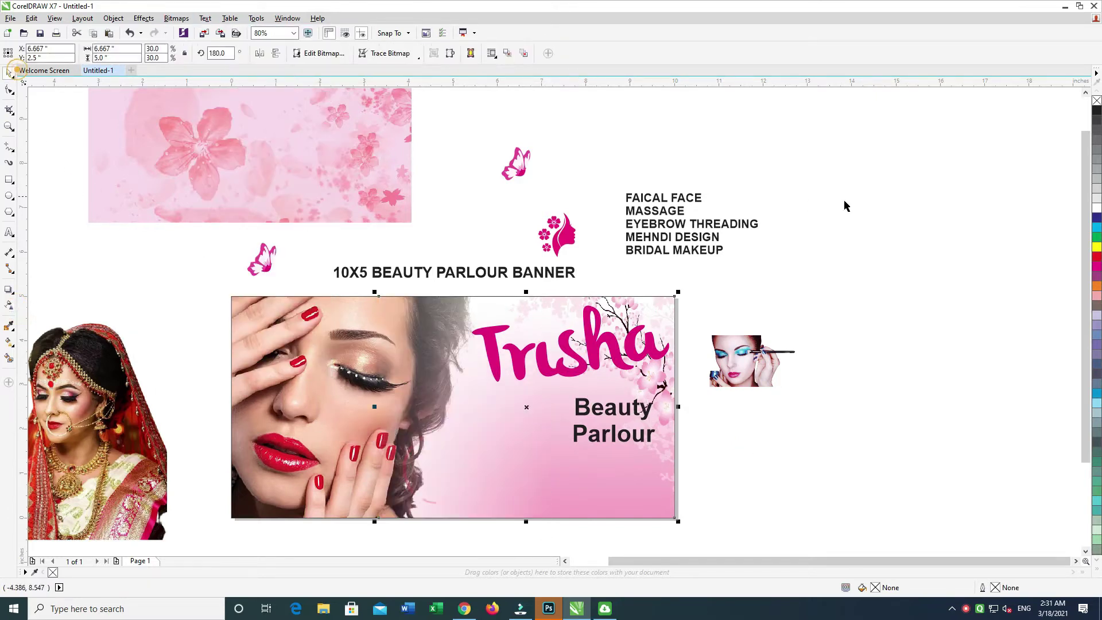
Delete the cherry-blossom gradient image and move the pink floral background image onto the banner.
left_click(613, 481)
key("Delete")
left_click_drag(343, 173, 585, 448)
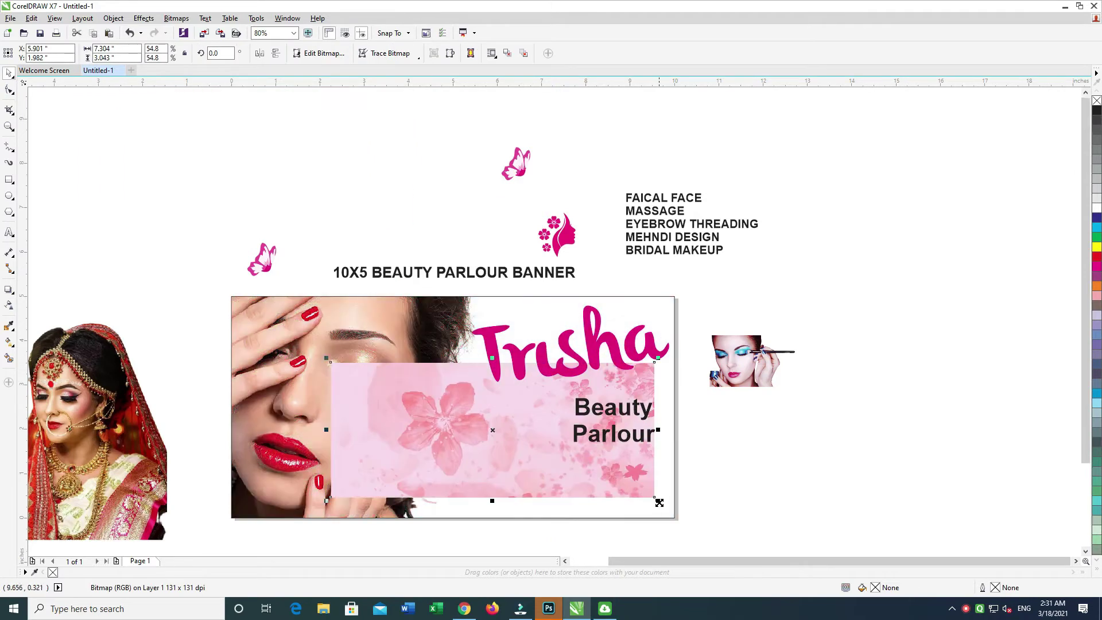
Enlarge the pink floral background to about 12.28 x 5.12 inches and center it vertically on the banner.
left_click_drag(659, 503, 716, 534)
left_click(627, 307, "shift")
key("e")
left_click(675, 475)
left_click_drag(721, 506, 770, 525)
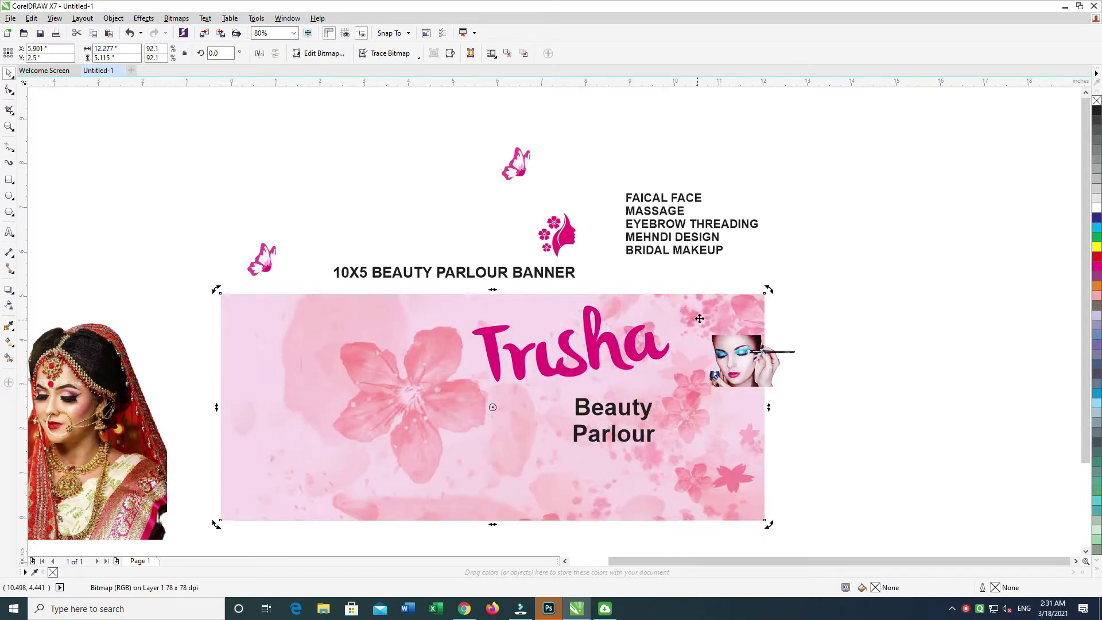
PowerClip the pink floral background inside the banner rectangle.
key("shift+Page_Down")
right_click(726, 312)
left_click(785, 281)
left_click(533, 455)
Edit the PowerClip contents to send the floral background behind the face photo, shift it left, and finish editing.
double_click(534, 459)
key("shift+Page_Down")
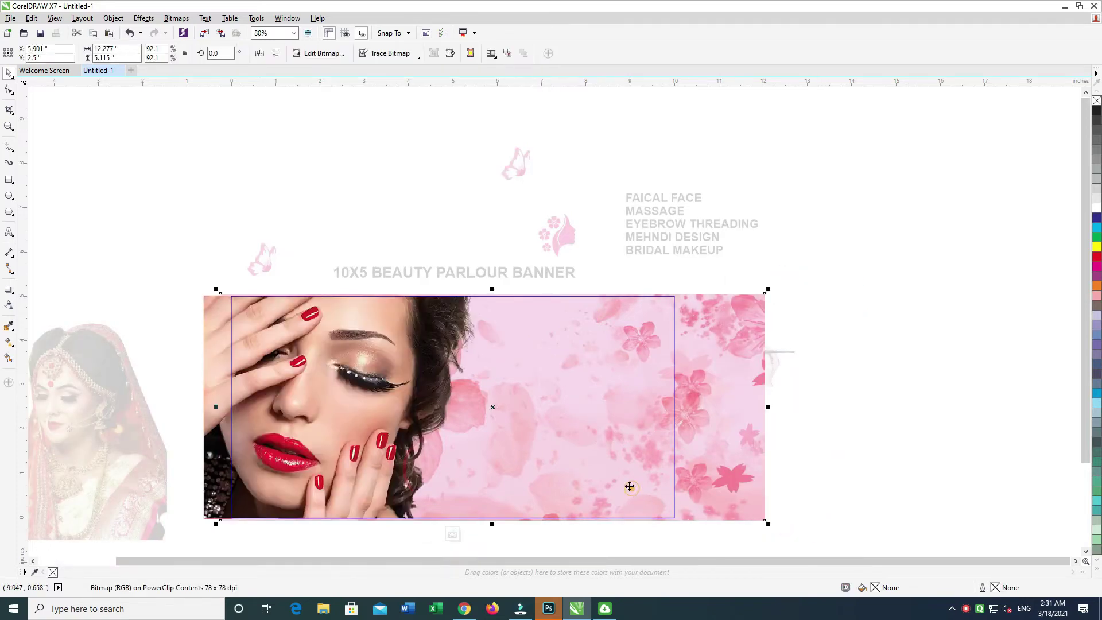
left_click_drag(729, 477, 663, 475)
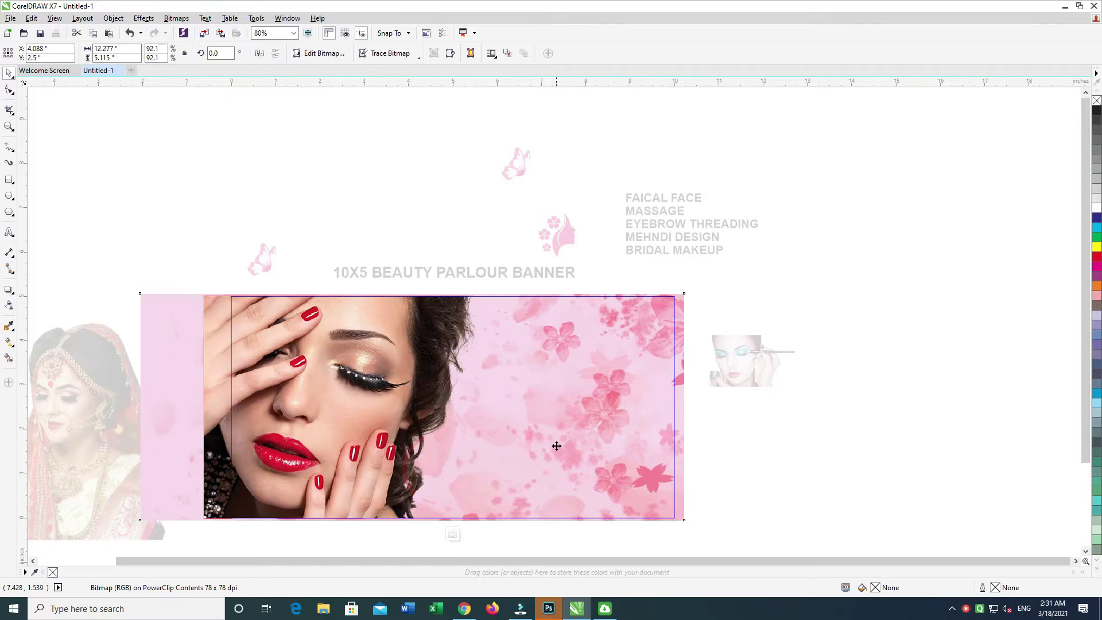
left_click(699, 165, "ctrl")
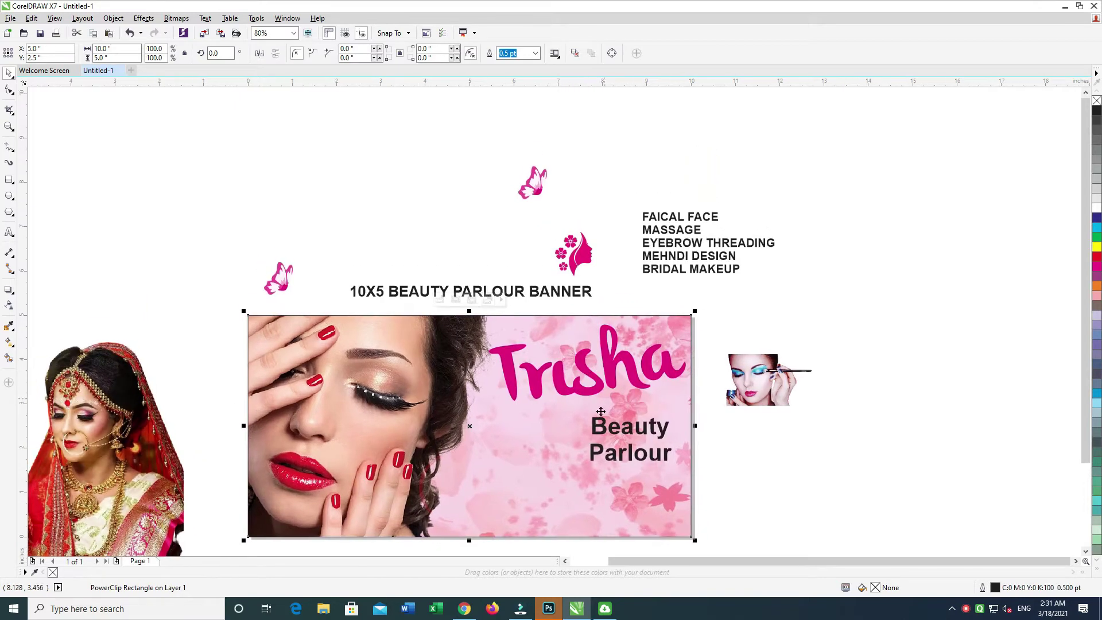
Apply a uniform transparency of 38 to the floral background within the PowerClip and finish editing the clip.
left_click(565, 472, "ctrl")
left_click_drag(602, 452, 618, 390)
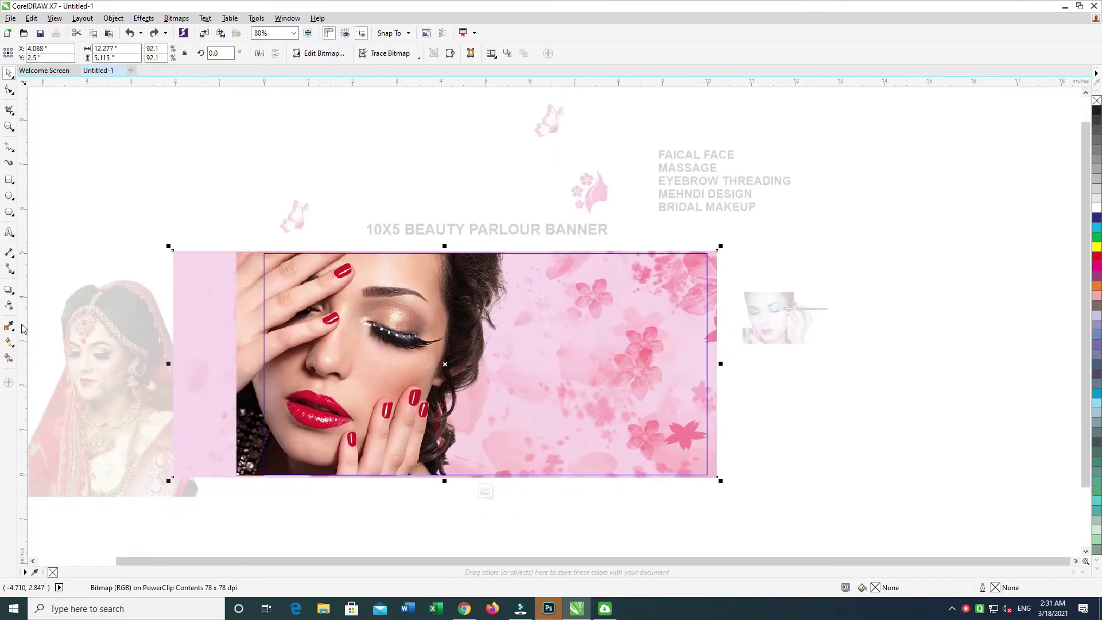
left_click(9, 307)
left_click(438, 492)
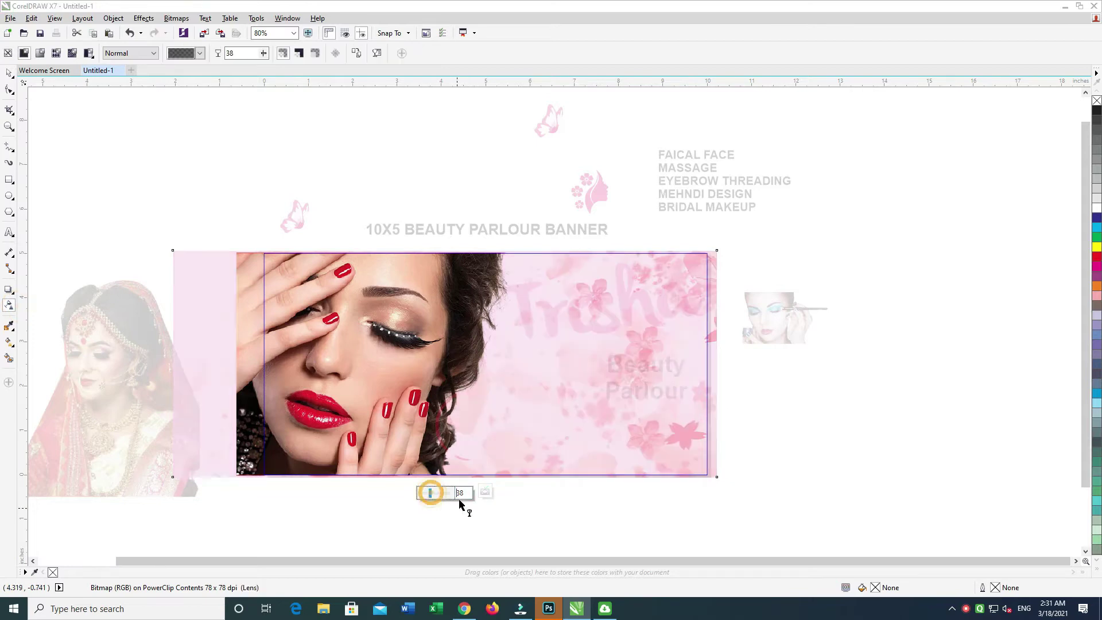
key("space")
left_click(184, 136)
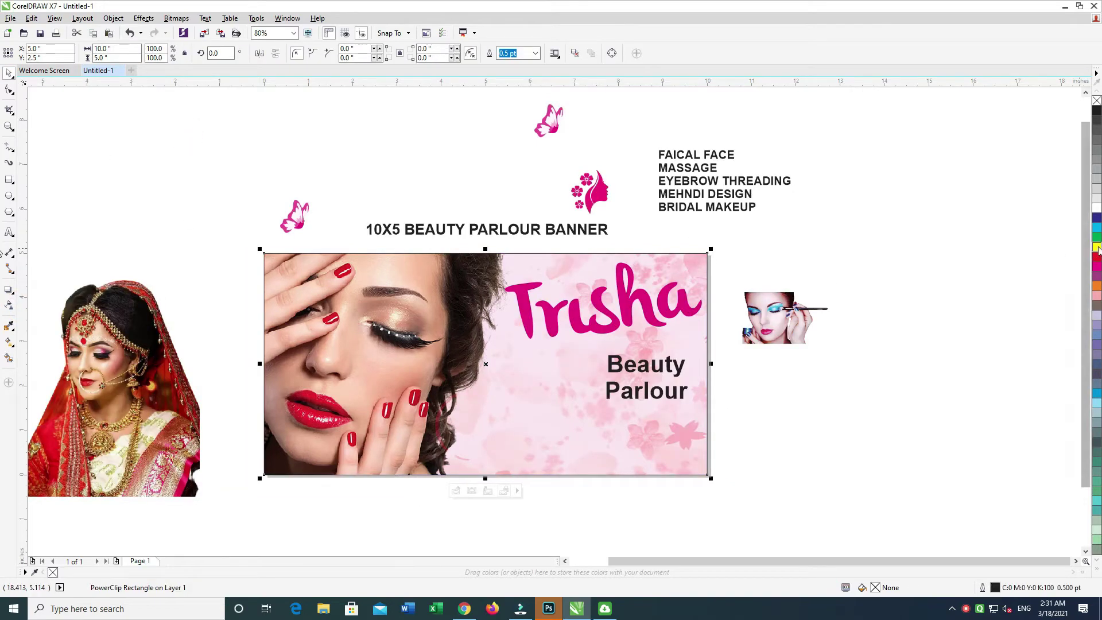
Fill the banner rectangle with magenta (C0 M100 Y0 K0) and turn it into an elliptical fountain fill with a white center.
left_click(1097, 269)
left_click(887, 236)
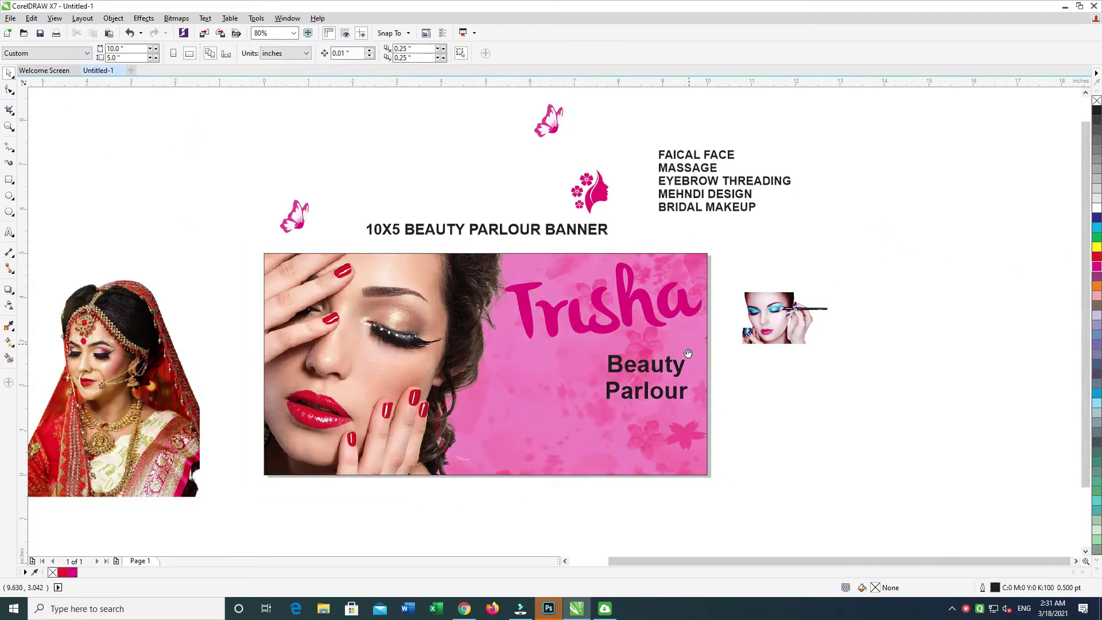
scroll(688, 367, "up", 1)
left_click(593, 394)
key("g")
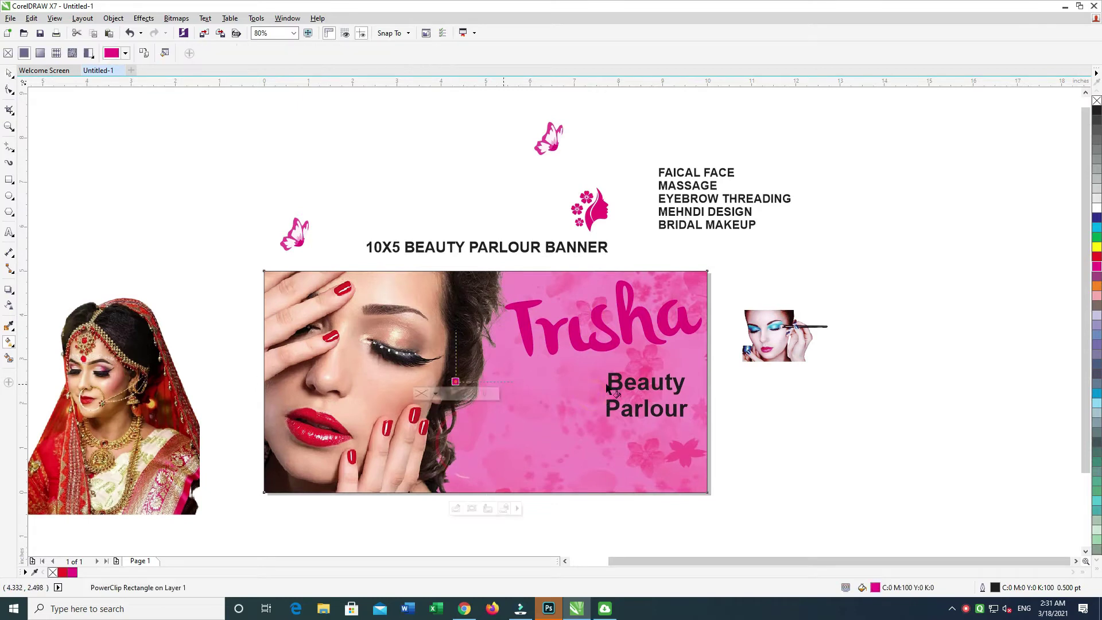
left_click_drag(455, 381, 670, 381)
left_click(164, 53)
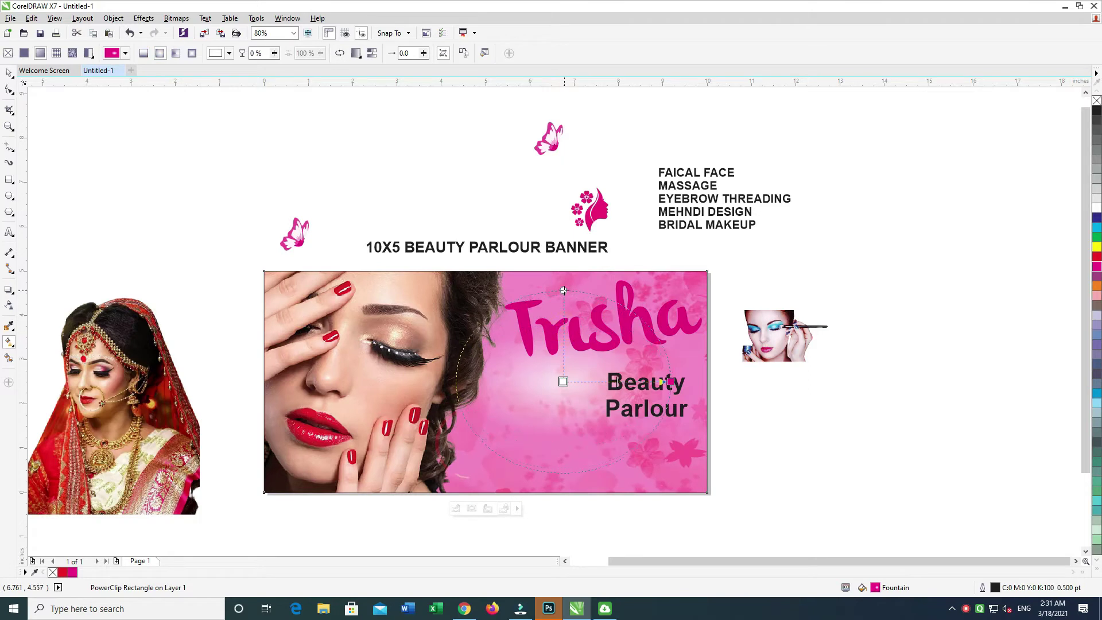
Set the fountain fill's center color to very dark purple, #2E0026, and widen the ellipse beyond the banner's right edge.
left_click(670, 381)
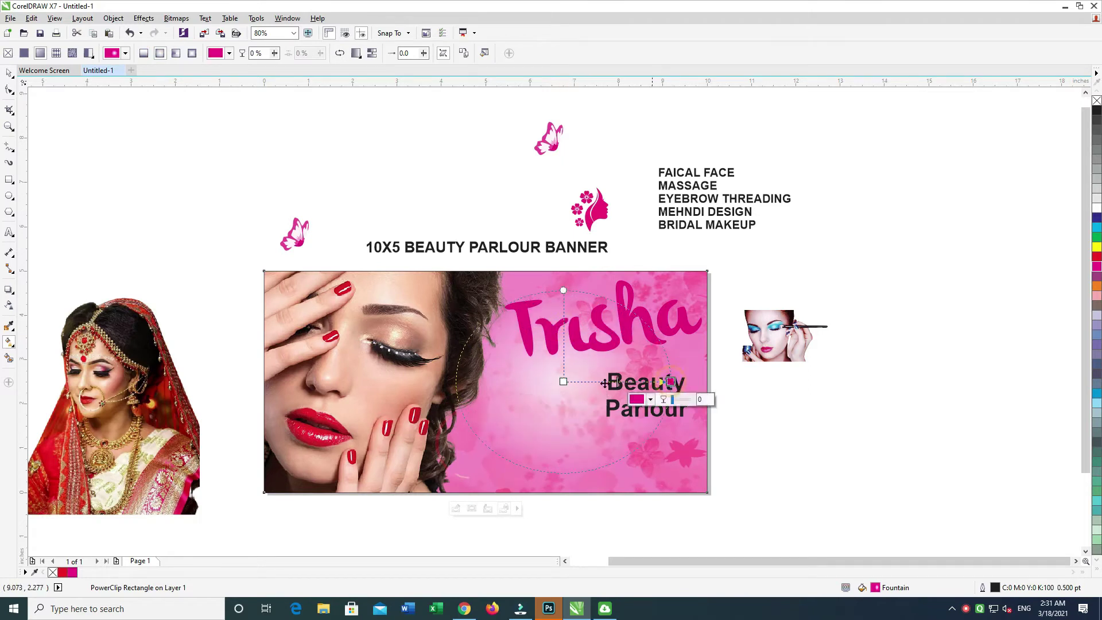
left_click(562, 381)
left_click(544, 400)
left_click(567, 423)
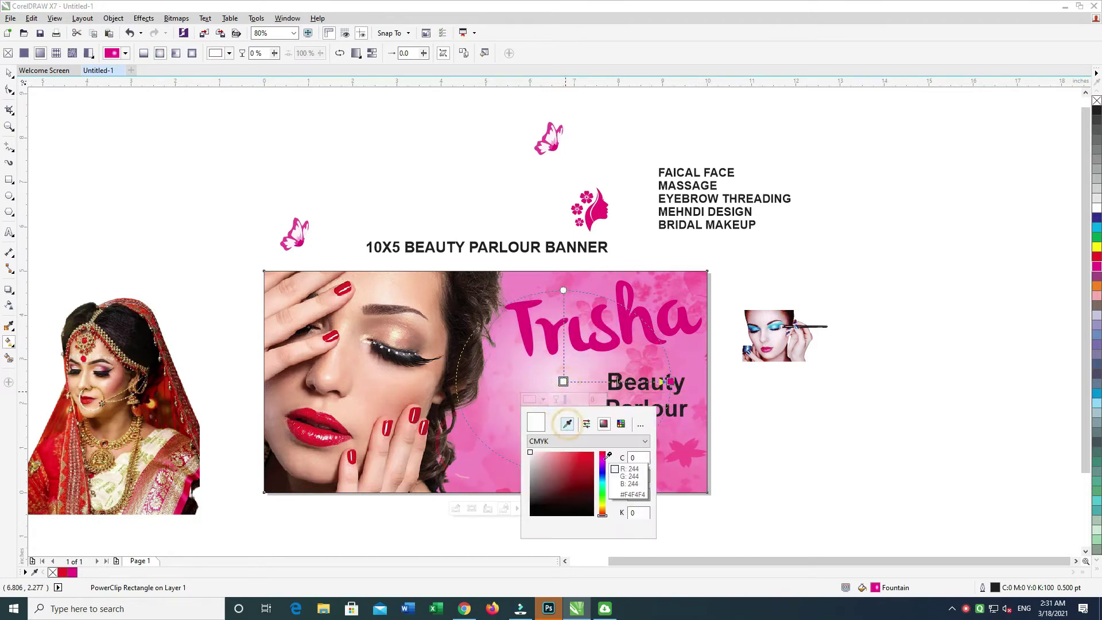
left_click(601, 459)
left_click(587, 481)
left_click(584, 498)
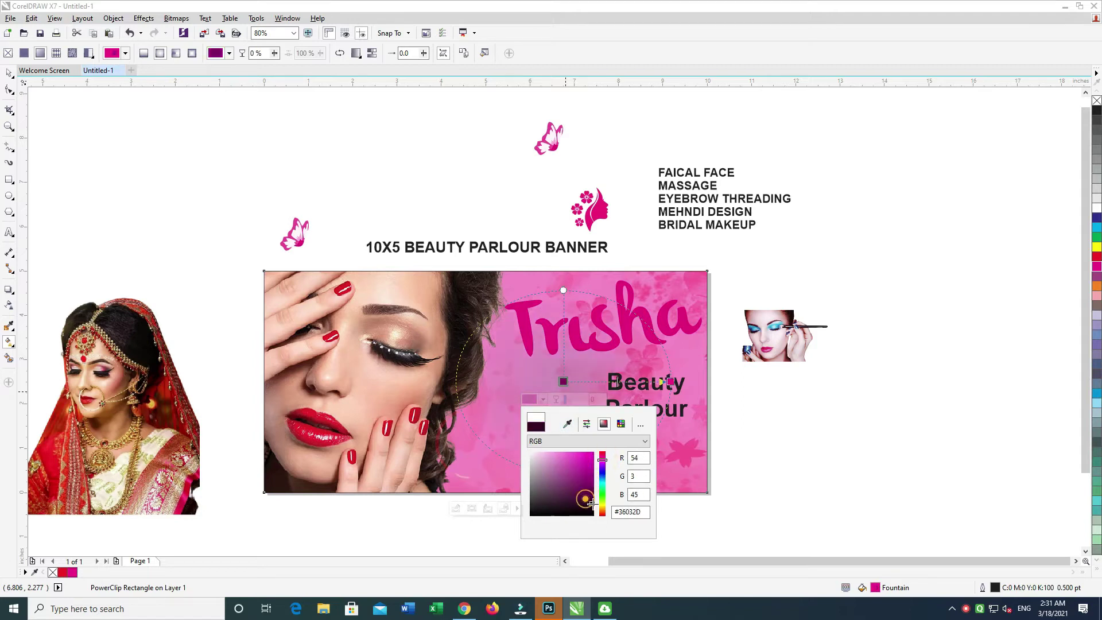
left_click(563, 381)
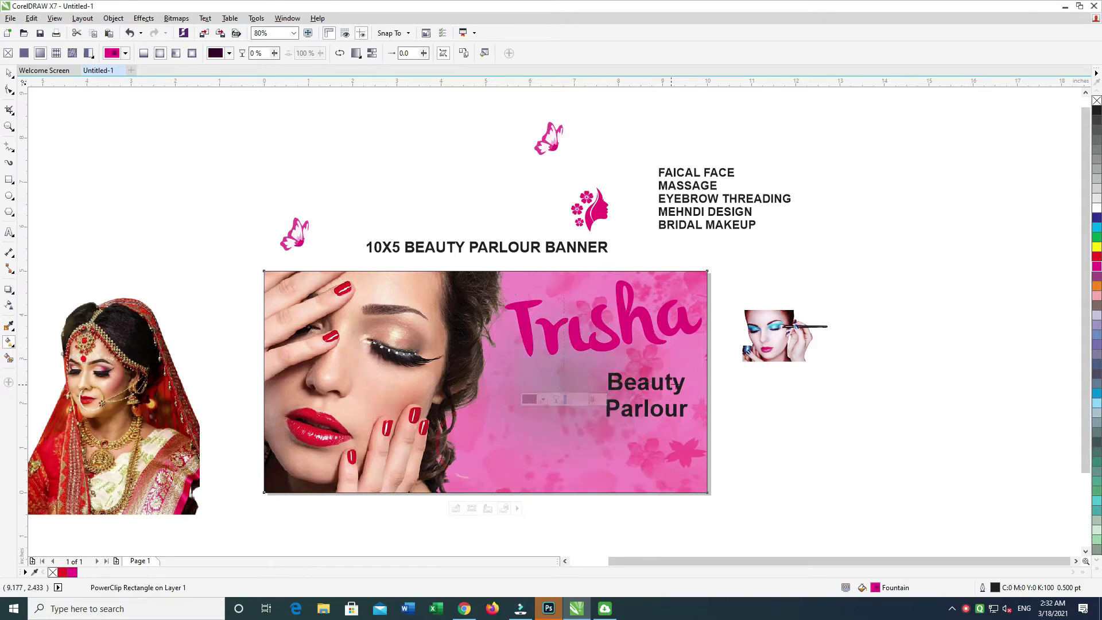
left_click_drag(670, 381, 739, 381)
left_click_drag(564, 381, 567, 383)
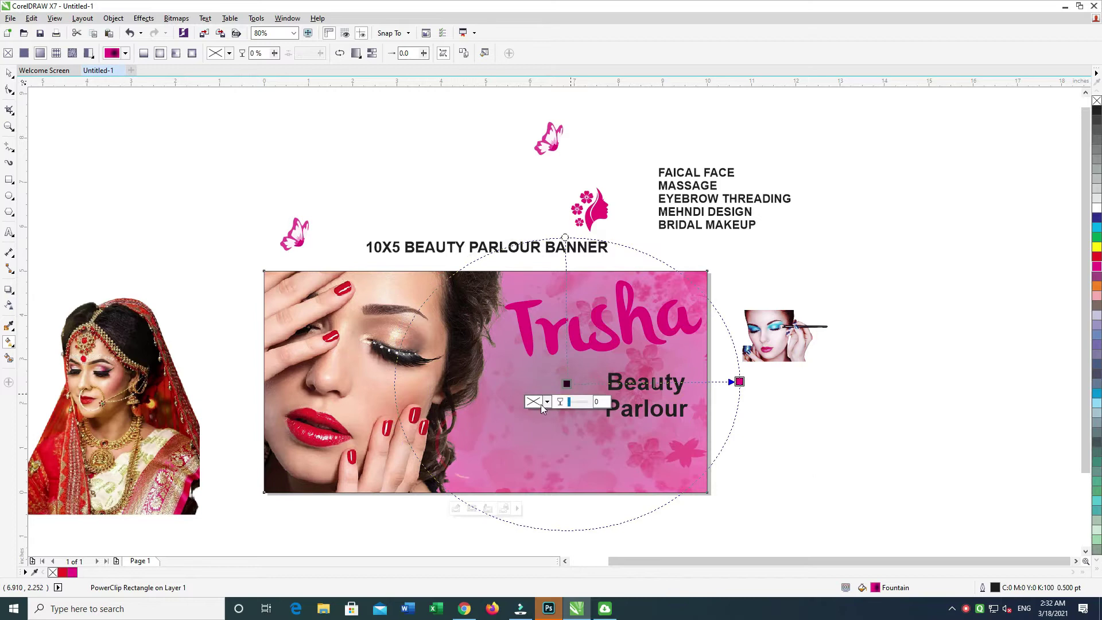
Try a #FF0048 center and a near-black outer color (C64 M75 Y59 K82) in the banner's fountain fill.
left_click(547, 401)
left_click(567, 383)
left_click(546, 402)
left_click(571, 425)
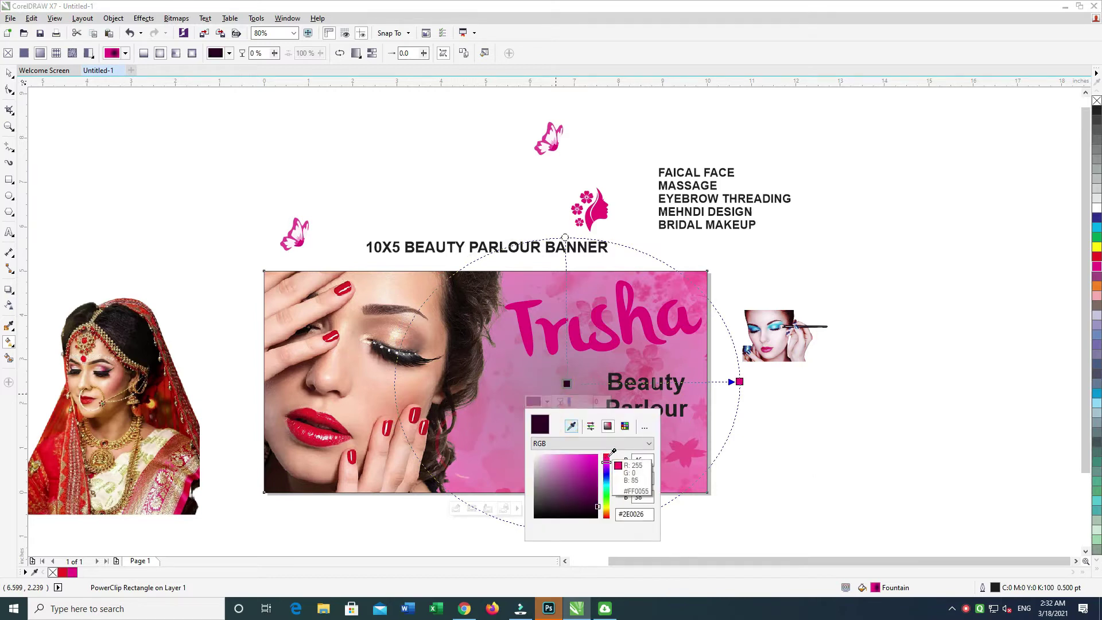
left_click(607, 457)
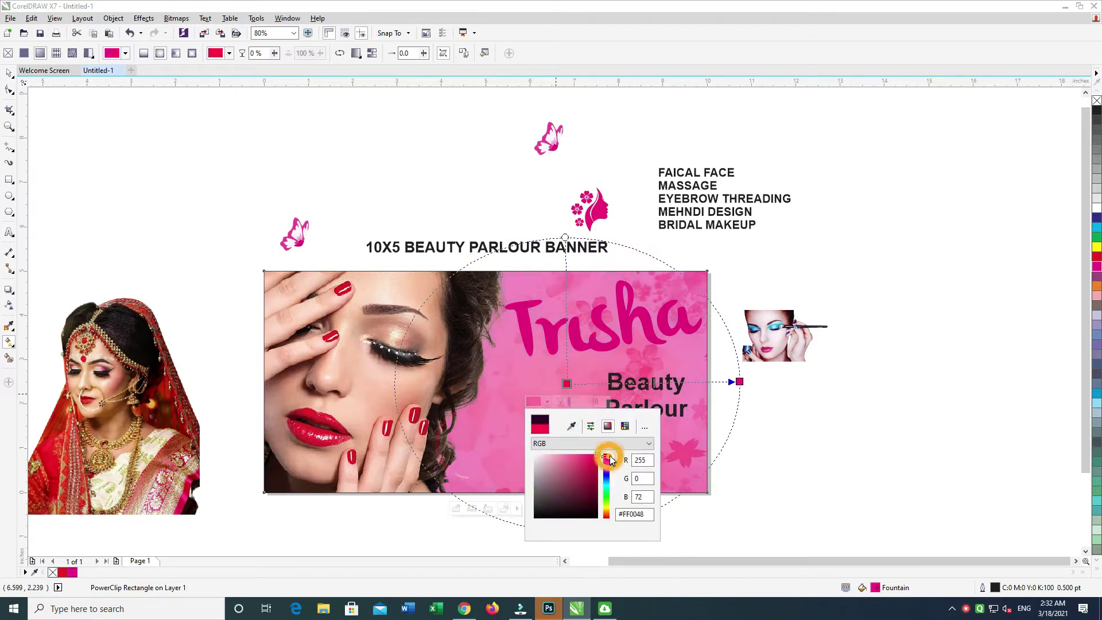
left_click(740, 382)
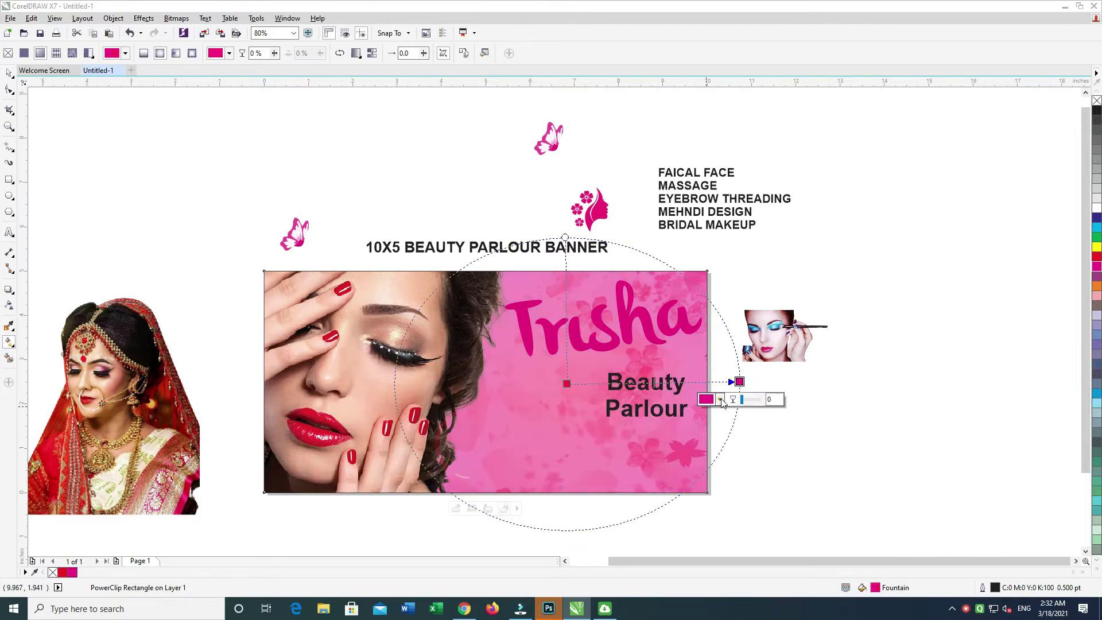
left_click(722, 402)
left_click(770, 503)
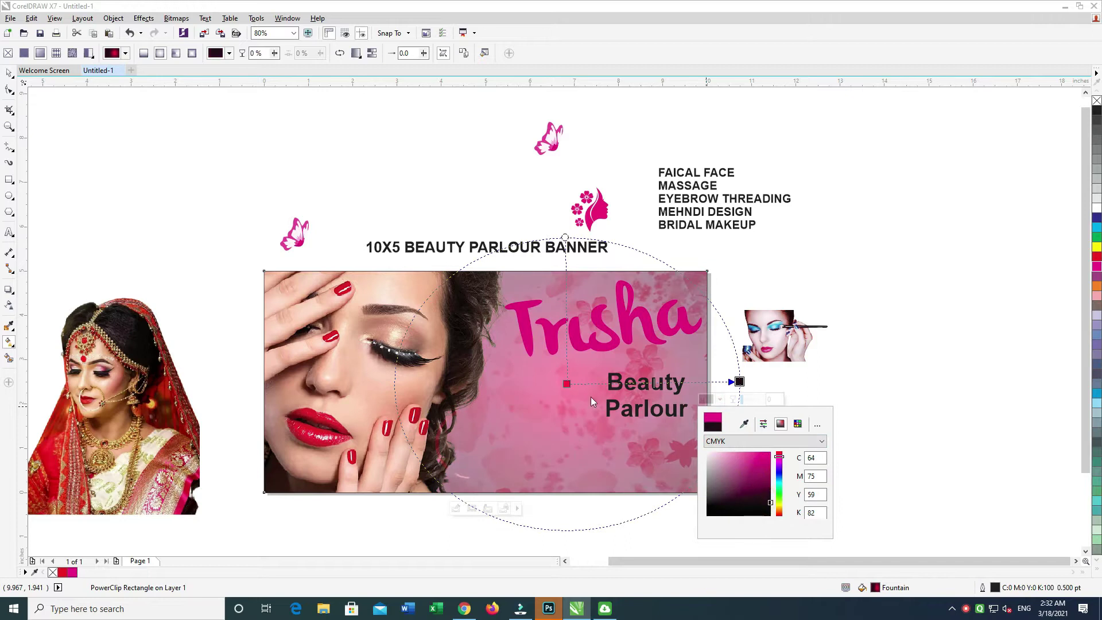
Try a magenta center and a dark magenta #63013A outer color in the banner's fountain fill.
left_click(567, 384)
left_click(547, 402)
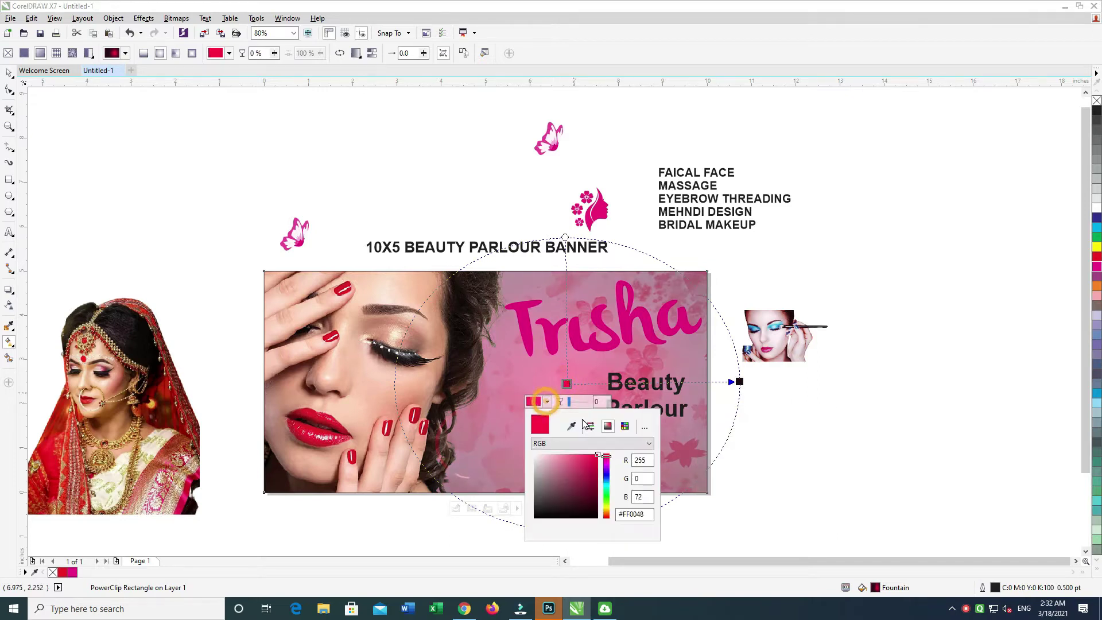
left_click(1097, 264)
mouse_move(739, 381)
left_mouse_down()
mouse_move(674, 382)
mouse_move(739, 381)
left_mouse_up()
left_click(720, 399)
left_click(744, 423)
left_click(1096, 266)
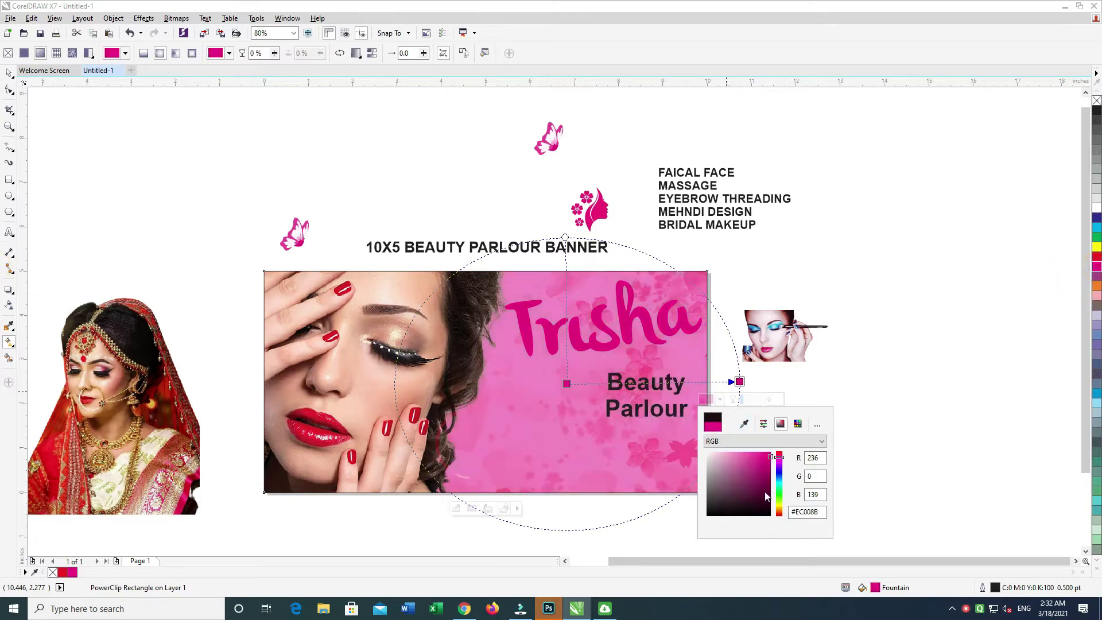
left_click(765, 495)
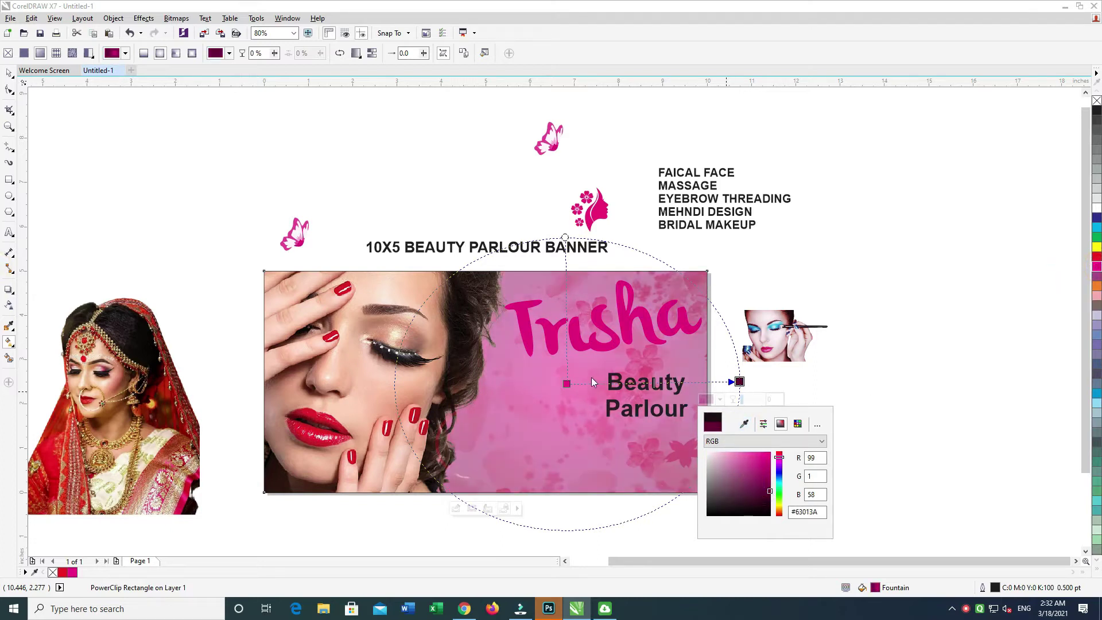
Try shifting the fountain fill's center slightly right and shrinking its ellipse to end just past the banner's right edge.
left_click_drag(567, 384, 589, 382)
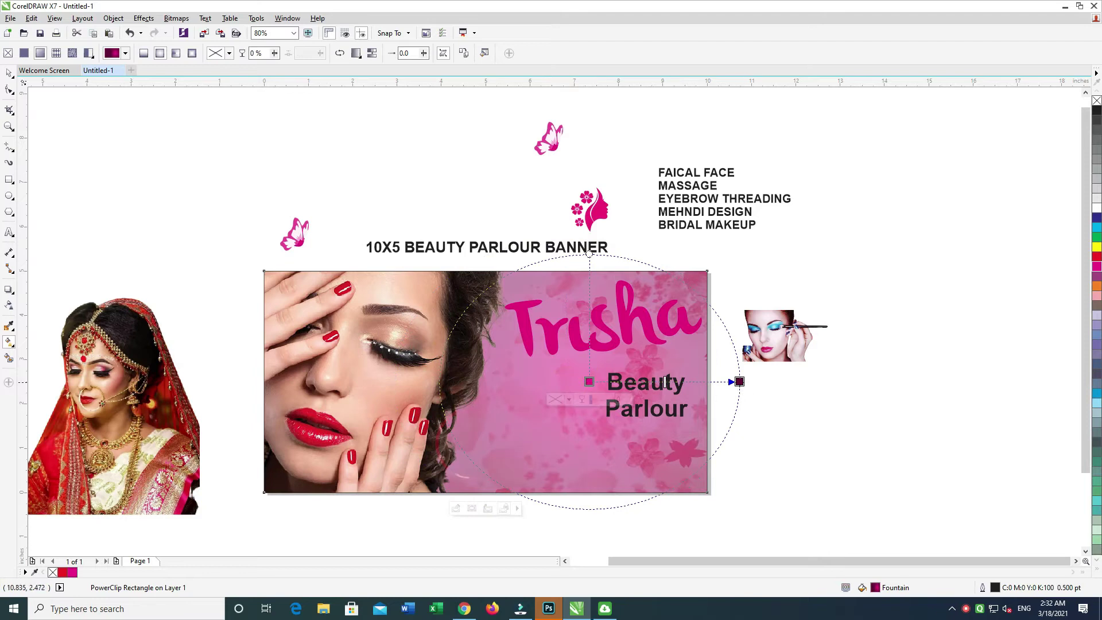
left_click_drag(739, 381, 673, 382)
left_click_drag(590, 302, 589, 298)
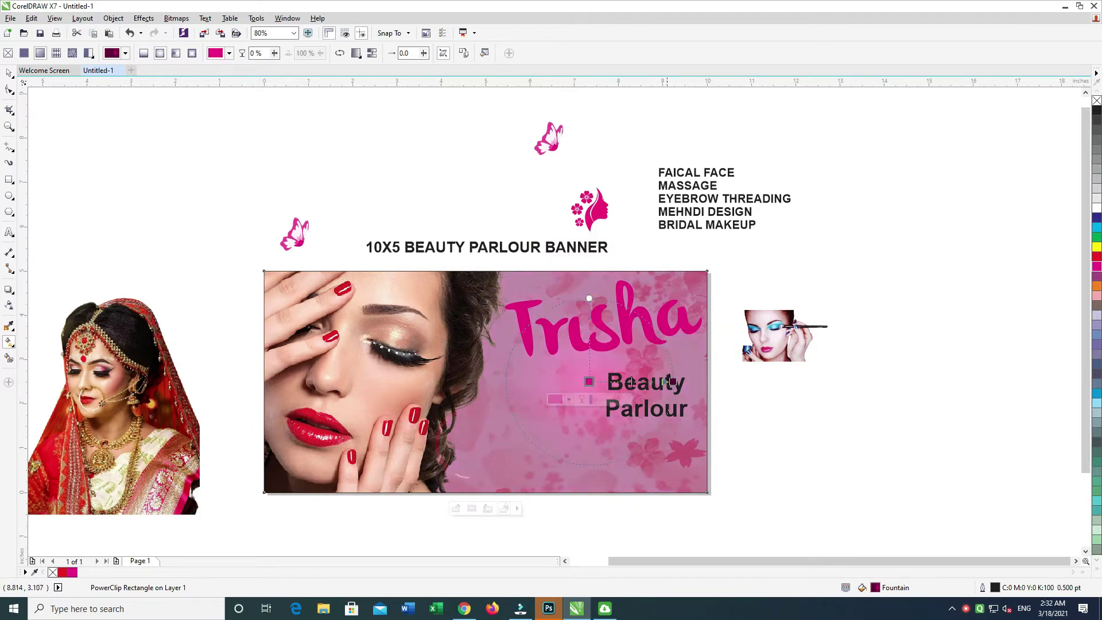
left_click_drag(672, 382, 724, 375)
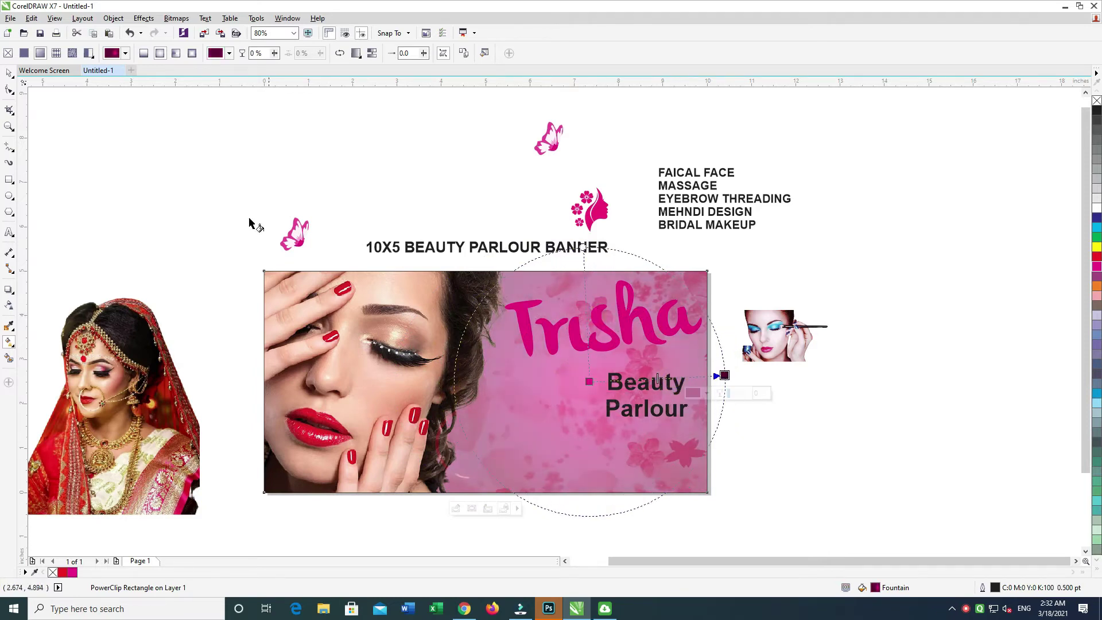
Undo the banner's fountain fill changes back to the plain light pink floral background.
left_click(8, 73)
left_click(224, 133)
left_click_drag(561, 406, 625, 440)
key("ctrl+z")
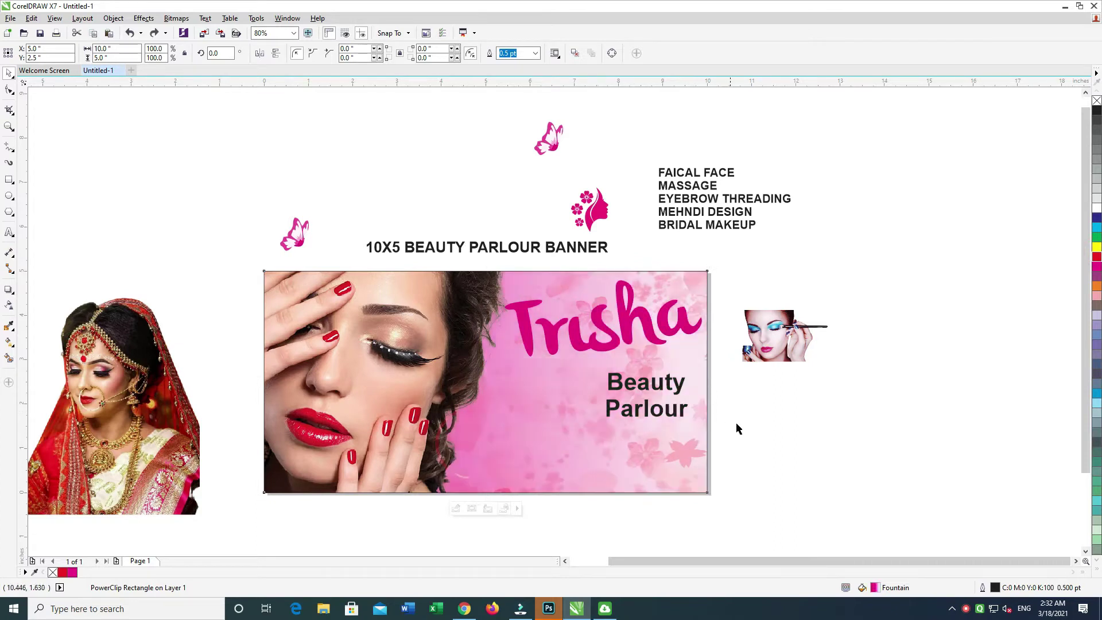
left_click(771, 415)
key("ctrl+z")
left_click(790, 433)
left_click_drag(724, 435, 700, 463)
Give the Trisha lettering a 4 pt black outline.
left_click(635, 369)
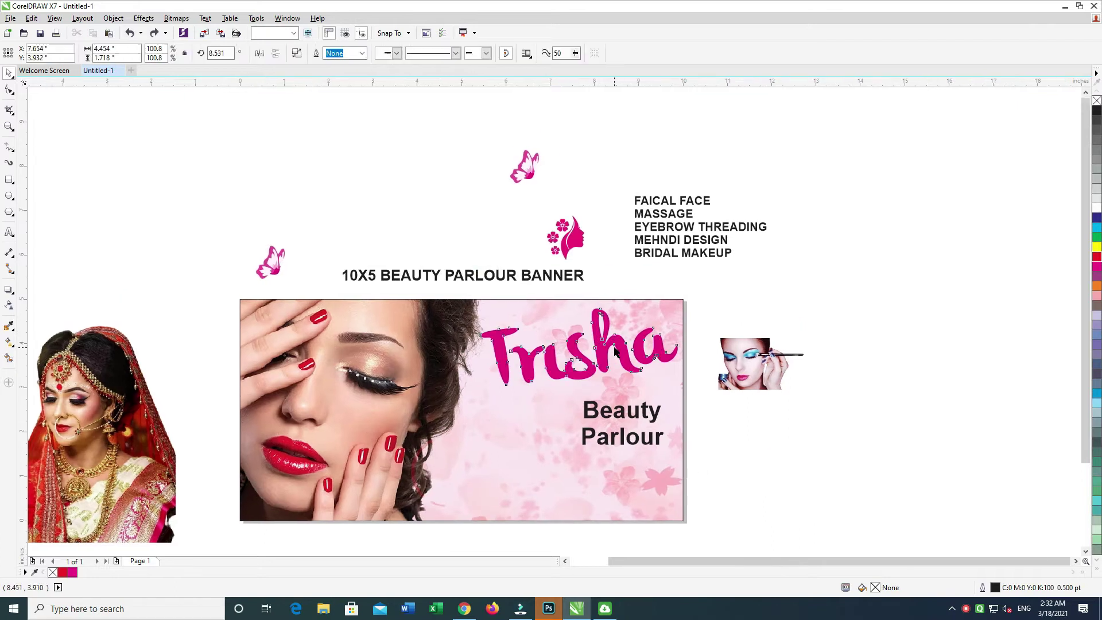
left_click(762, 299)
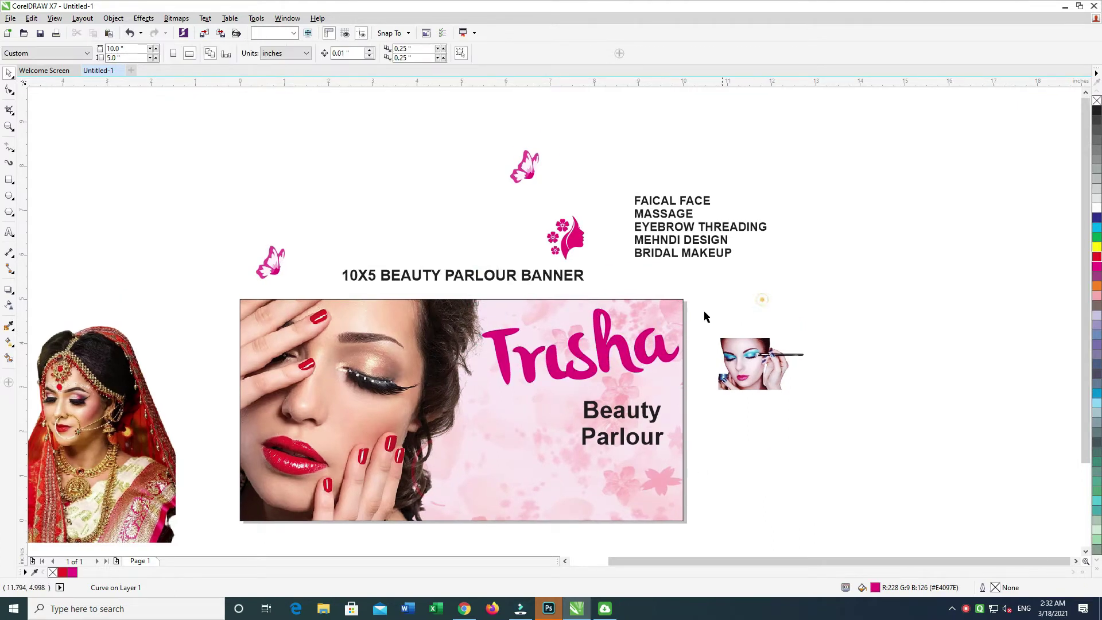
left_click(571, 349)
key("F12")
type("4")
key("Return")
key("F12")
left_click(512, 307)
left_click(560, 372)
left_click(545, 410)
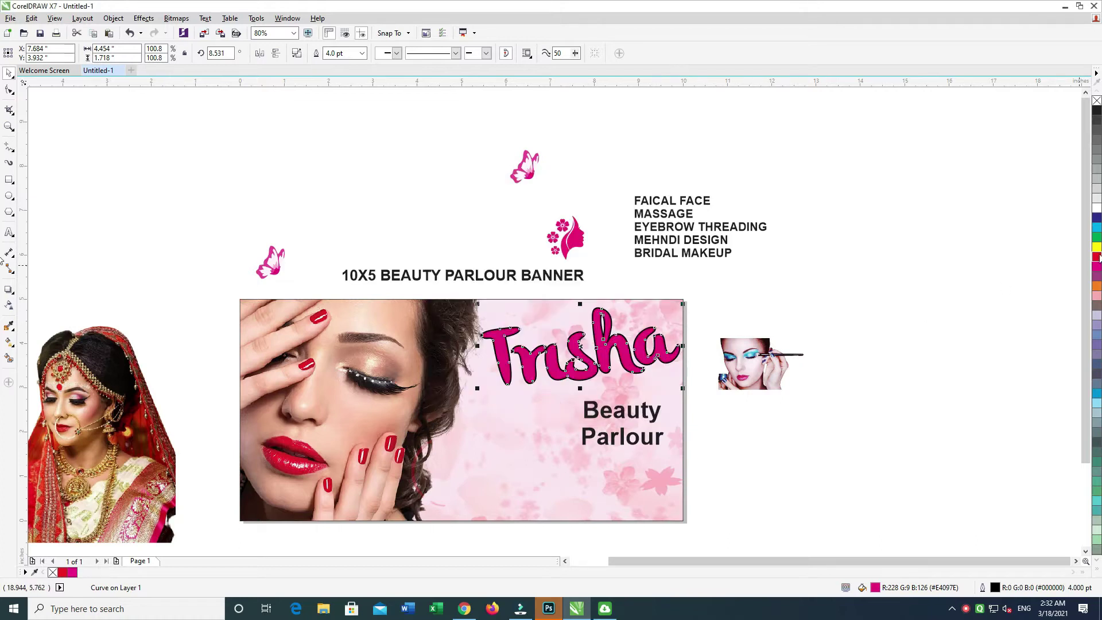
left_click(813, 255)
Move the eye makeup photo up and farther away from the banner's right side.
left_click_drag(780, 350, 836, 286)
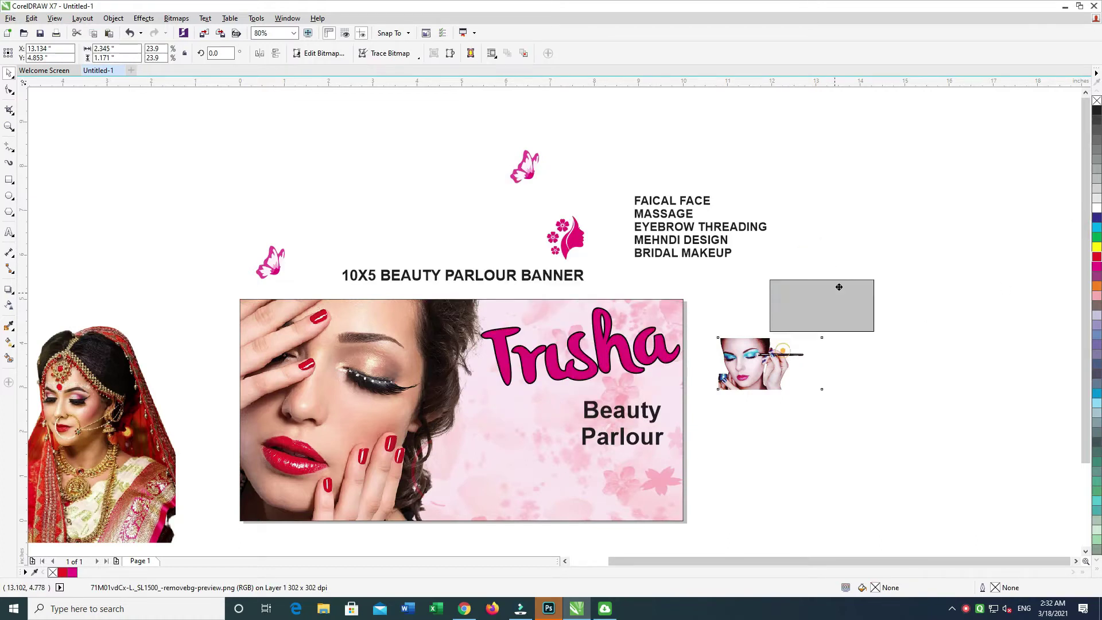
left_click_drag(732, 286, 181, 537)
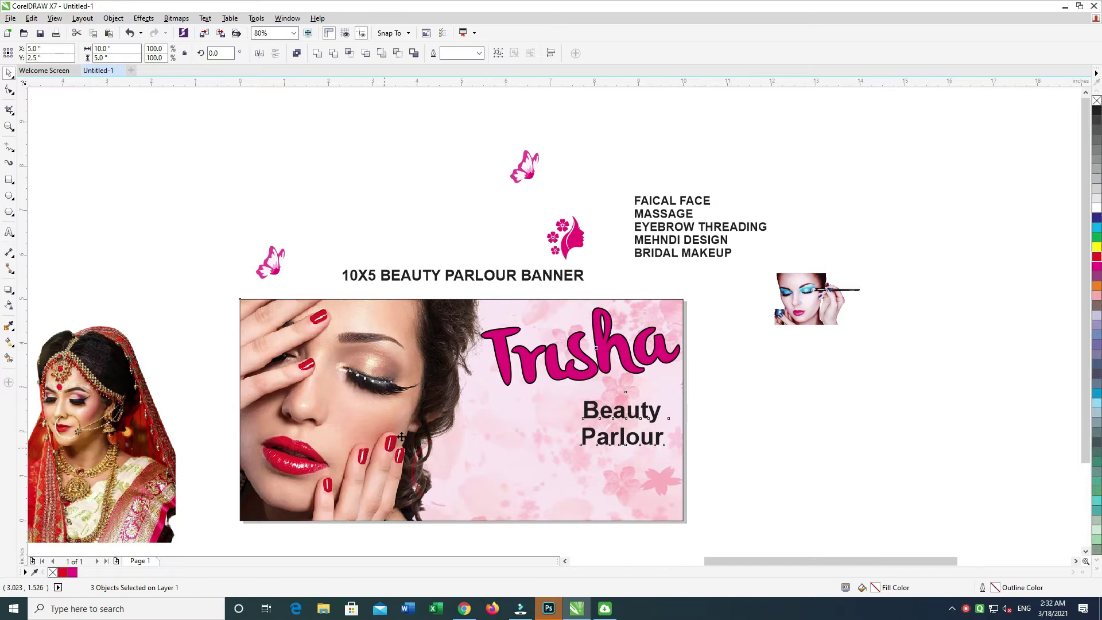
key("shift+F2")
left_click_drag(845, 359, 688, 409)
left_click(968, 243)
Nudge the outlined Trisha lettering down and left within the banner to X 7.574", Y 3.772".
left_click(767, 276)
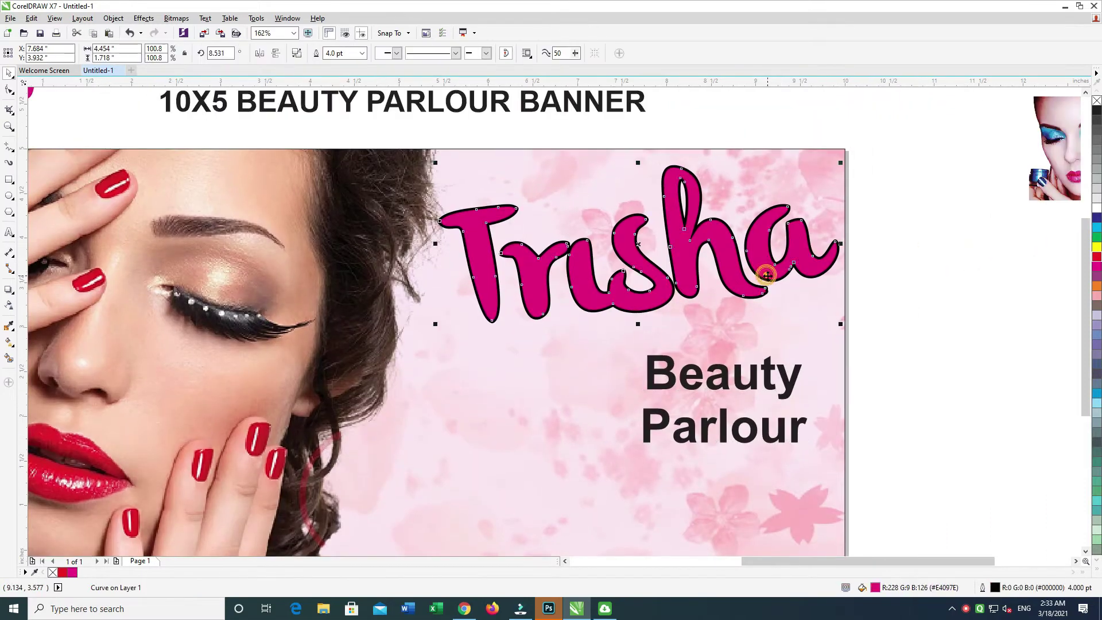
key("Down")
key("Down")
key("Left")
key("Left")
key("Left")
key("Left")
key("Left")
key("Left")
key("Left")
key("Left")
key("Left")
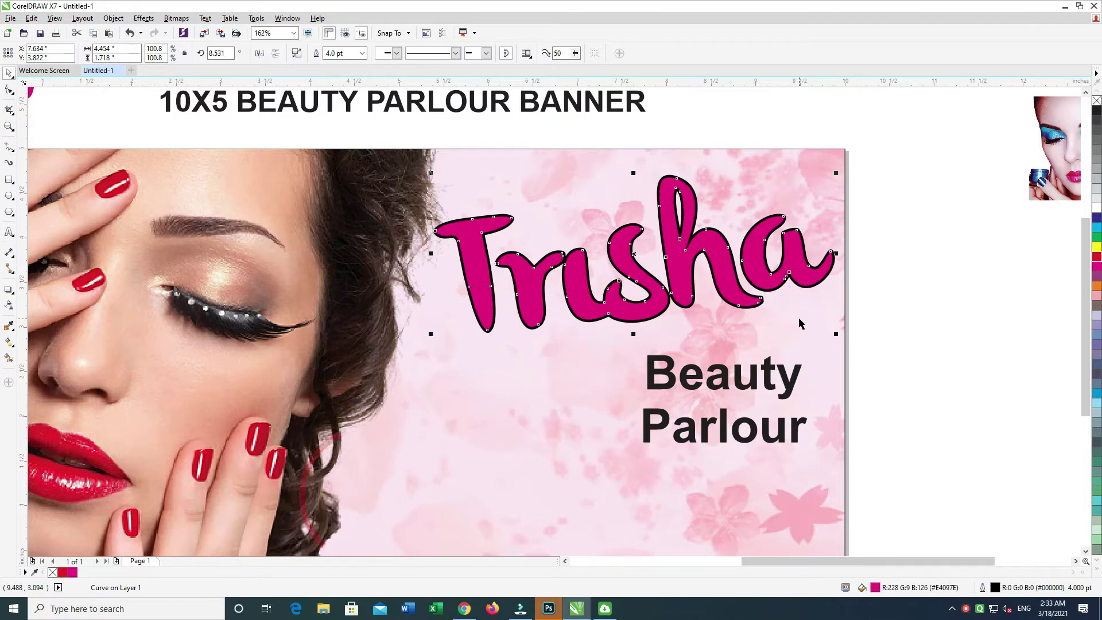
key("Down")
key("Down")
key("Down")
key("Down")
key("Down")
key("Right")
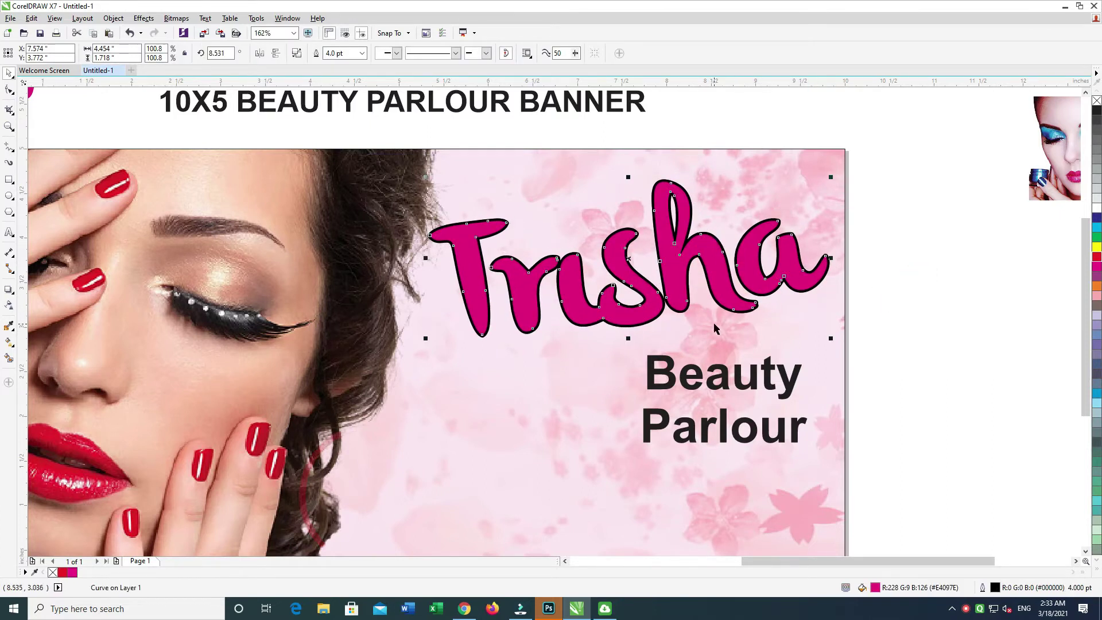
key("Right")
key("Right")
key("Right")
key("Up")
key("Up")
key("Up")
key("Escape")
Add a one-step outside contour of about 0.083" around the Trisha lettering and break the contour group apart.
left_click(8, 290)
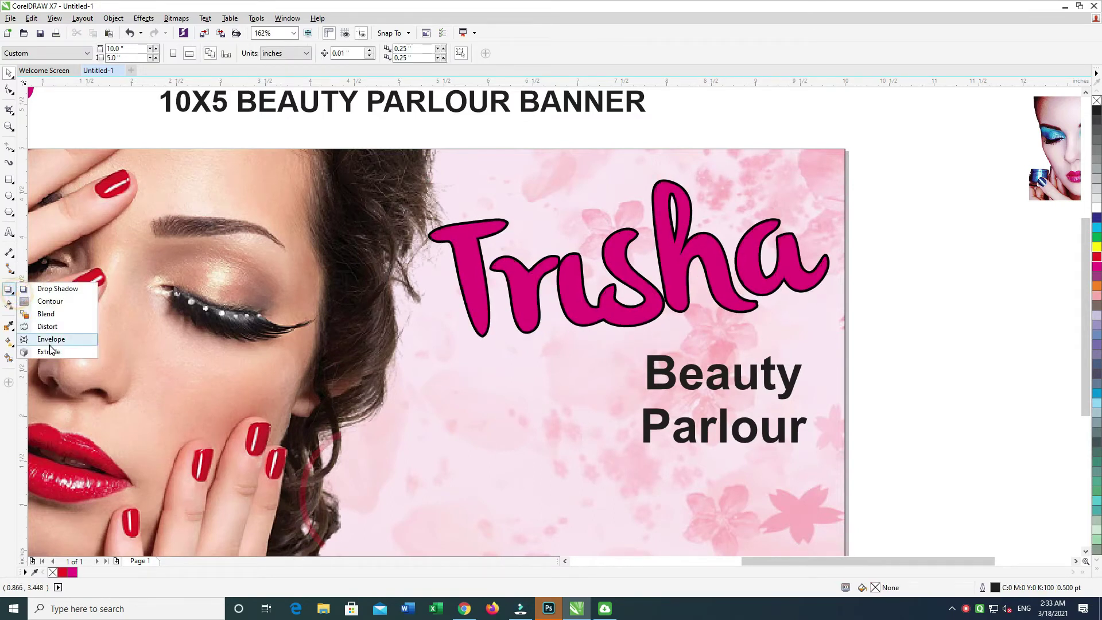
left_click(56, 315)
left_click(643, 317)
mouse_move(637, 339)
left_mouse_down()
mouse_move(645, 356)
mouse_move(631, 340)
left_mouse_up()
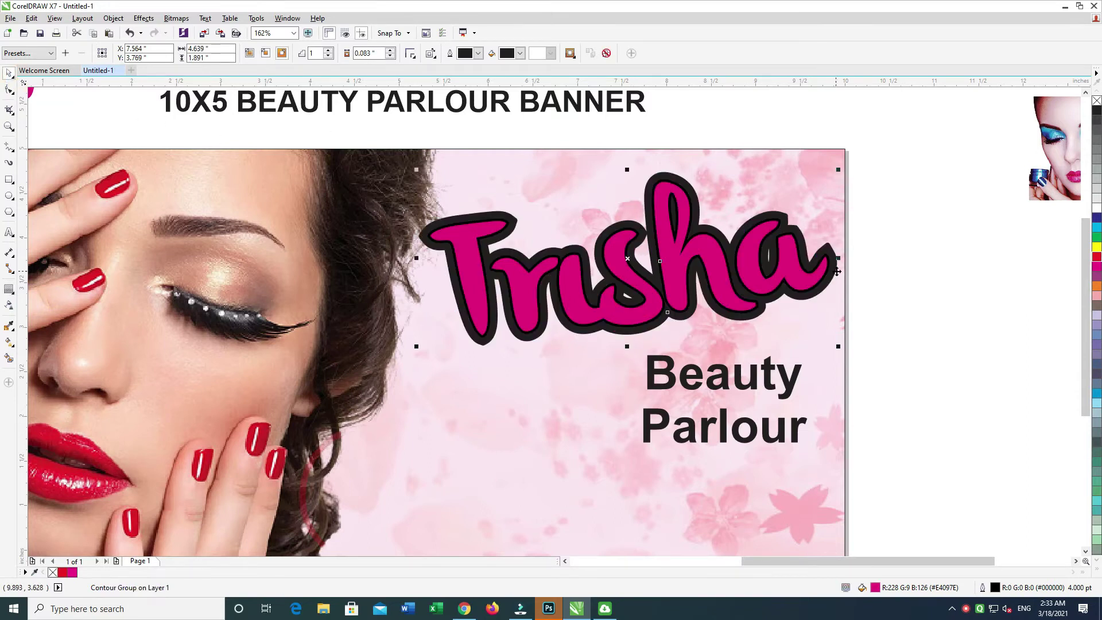
key("ctrl+k")
key("ctrl+z")
key("ctrl+k")
Fill the separated contour shape behind the Trisha lettering with white and remove its outline.
mouse_move(775, 224)
left_mouse_down()
mouse_move(774, 196)
mouse_move(773, 210)
left_mouse_up()
left_click(1096, 208)
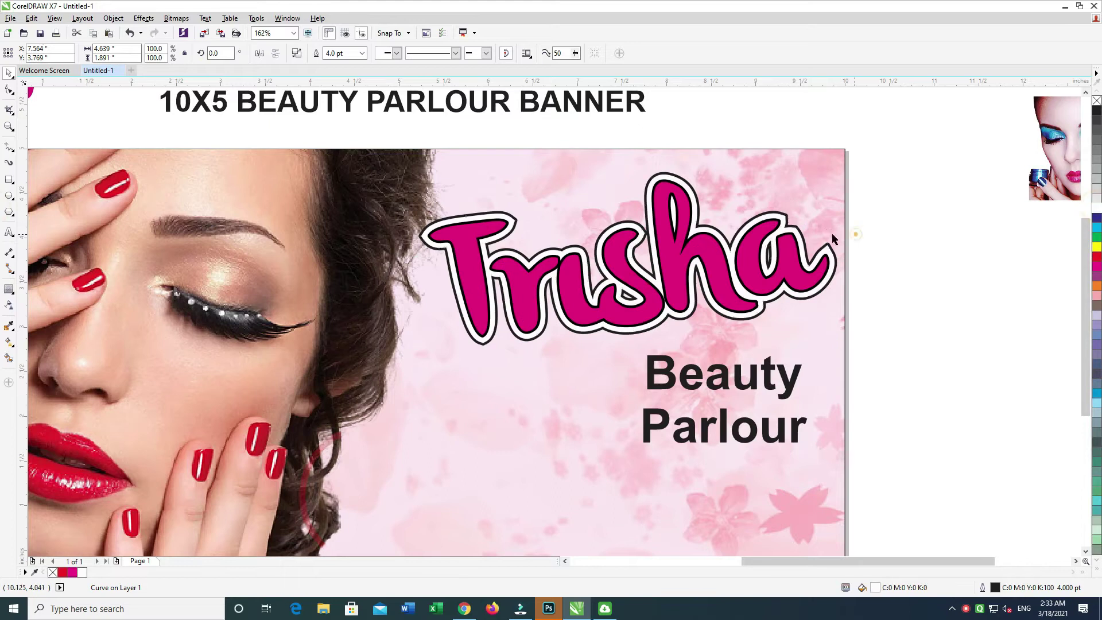
left_click(895, 236)
left_click(768, 233)
left_click(886, 225)
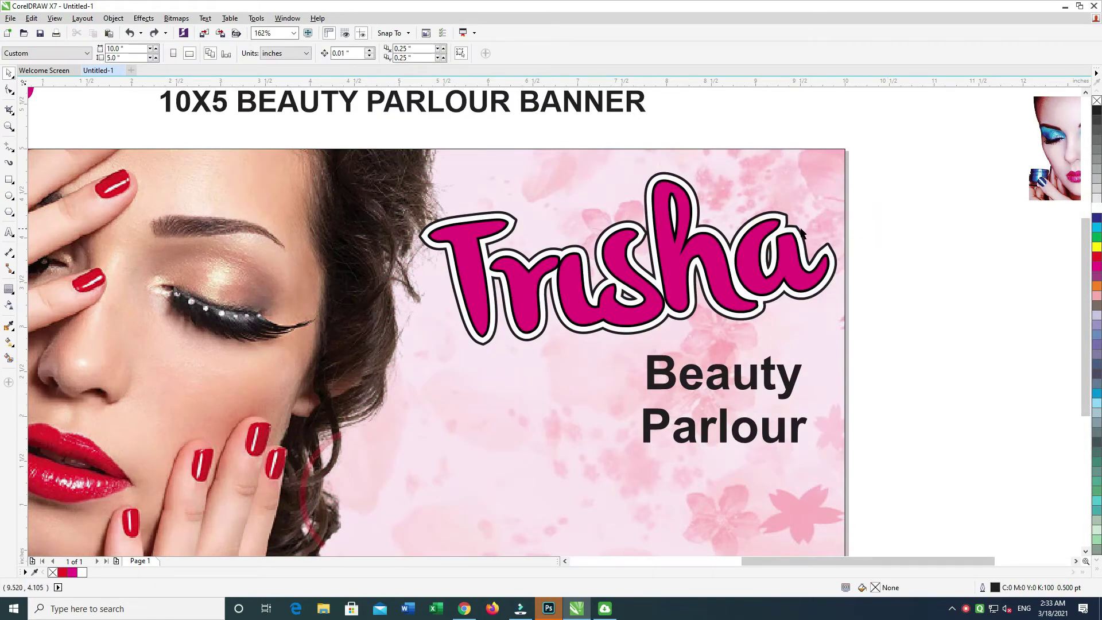
left_click(802, 233)
right_click(1096, 101)
left_click(887, 247)
Create a black-filled, black-outlined copy of the white contour shape and place it behind, offset slightly right and down as a shadow.
left_click(800, 239)
left_click_drag(820, 235, 822, 236)
left_click(1096, 112)
right_click(1096, 112)
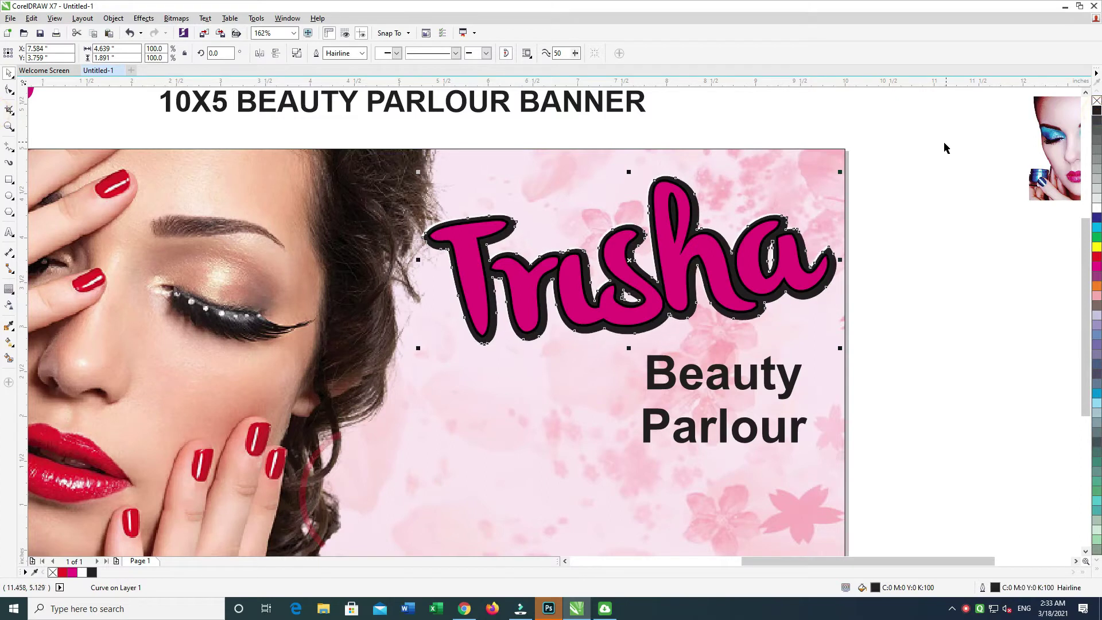
key("ctrl+Page_Down")
key("Right")
key("Down")
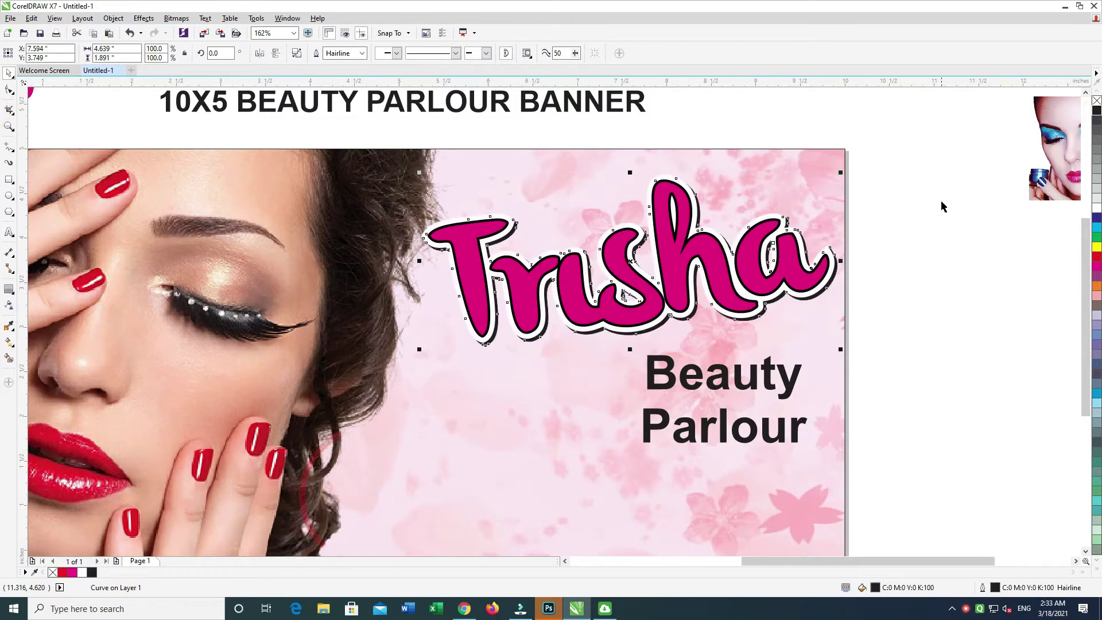
scroll(922, 218, "up", 2)
left_click(915, 191)
Place a copy of the Trisha lettering on top with no outline and a white fill.
left_click(694, 301)
key("ctrl+z")
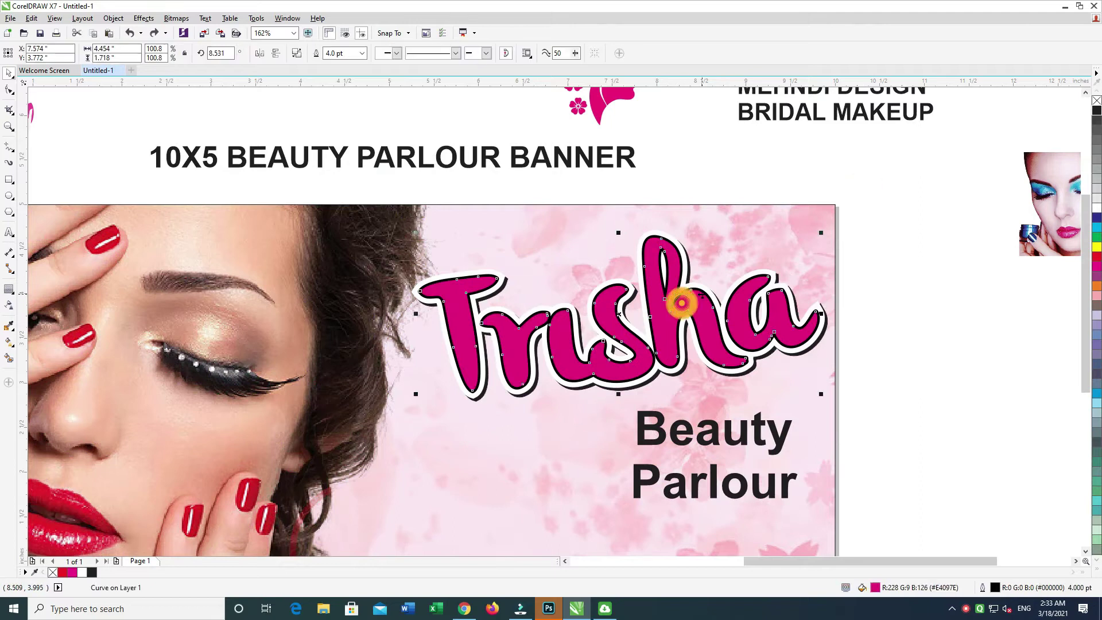
right_click(1096, 101)
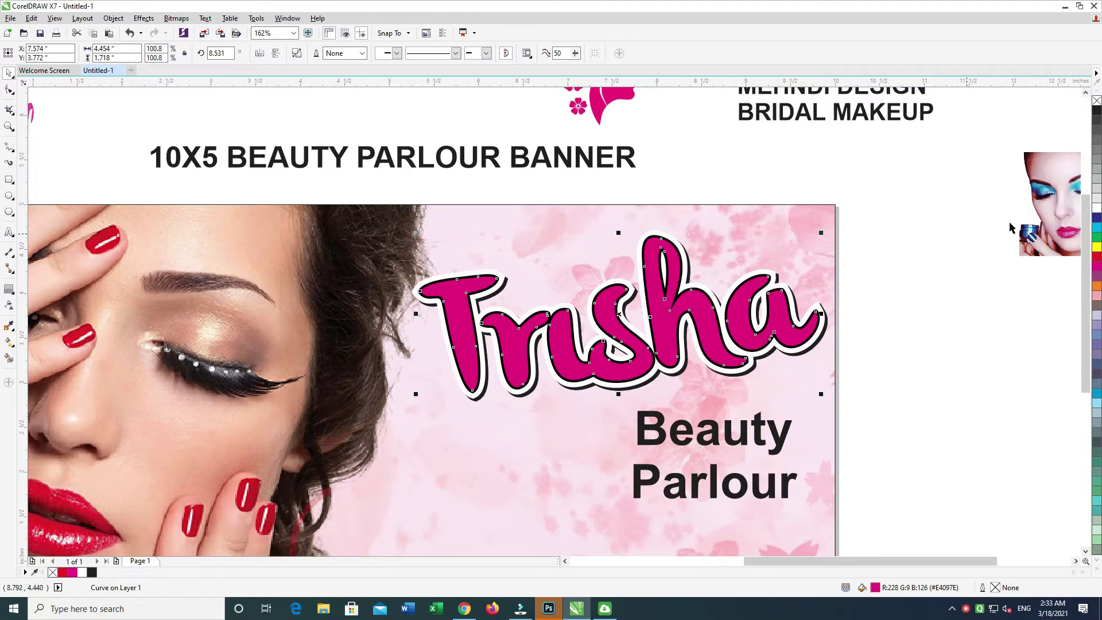
left_click(1096, 209)
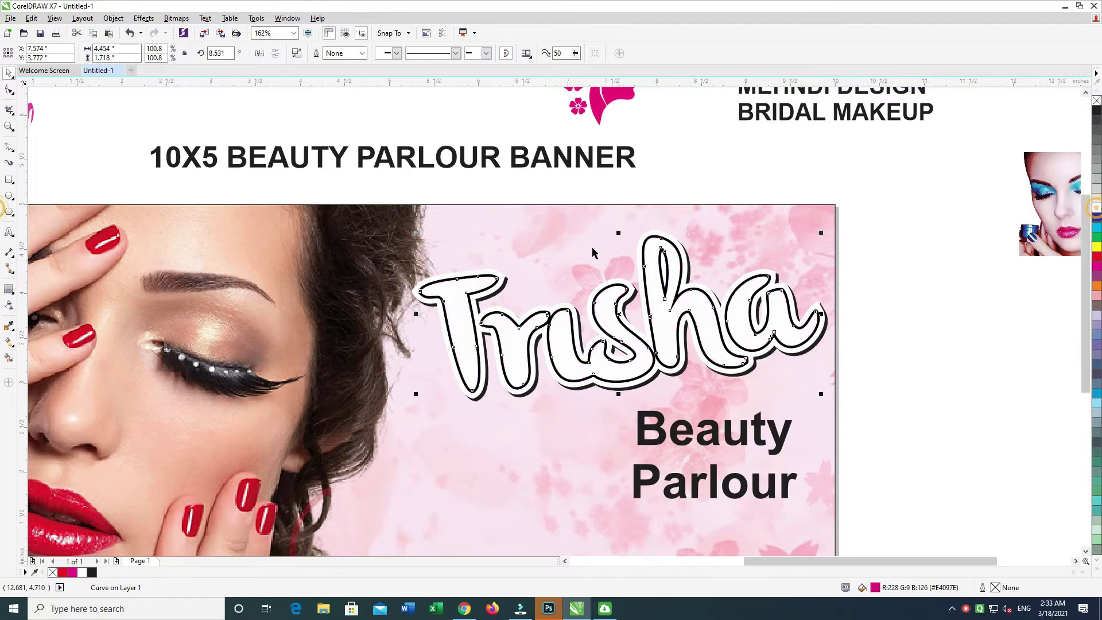
Try a linear transparency running from above the banner down into the white lettering copy, and undo it.
left_click(9, 305)
left_click_drag(598, 199, 618, 302)
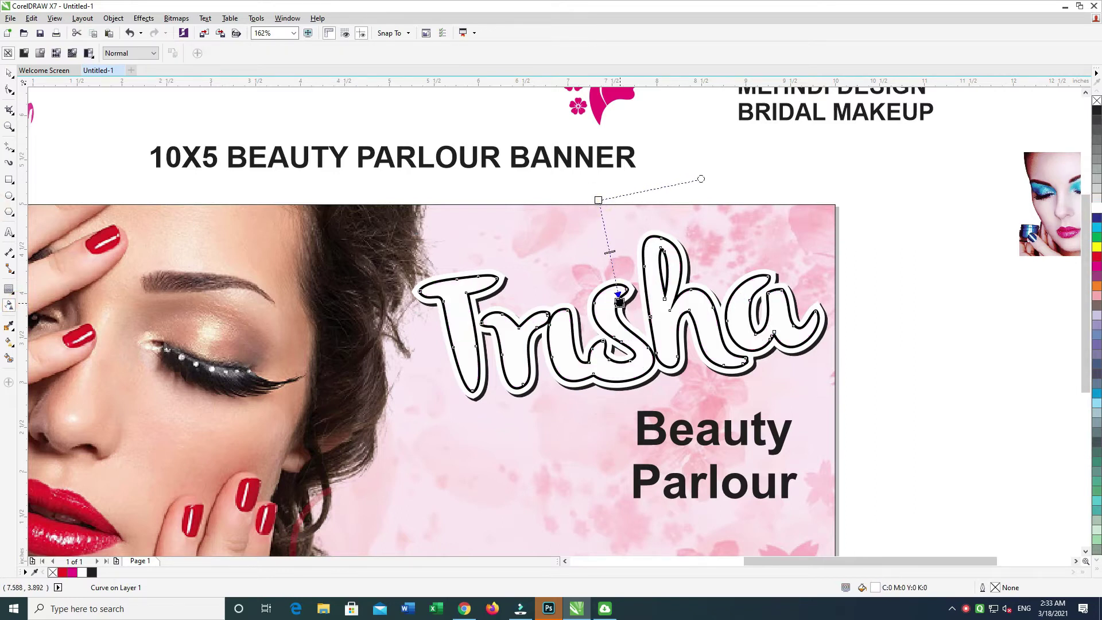
left_click_drag(701, 178, 634, 195)
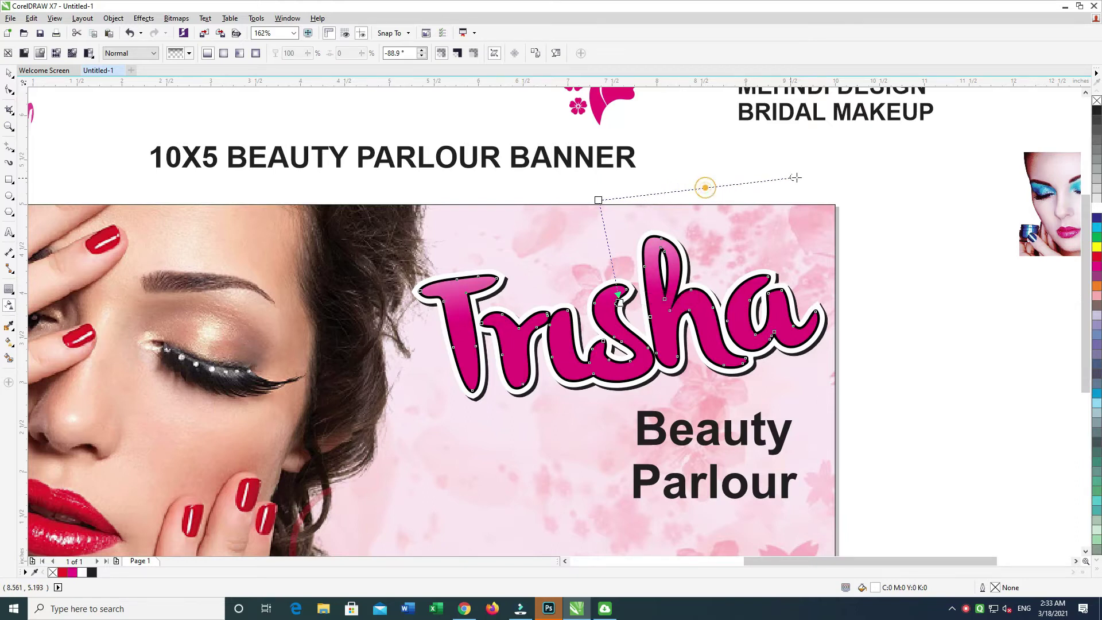
left_click_drag(618, 299, 611, 248)
key("ctrl+z")
key("ctrl+z")
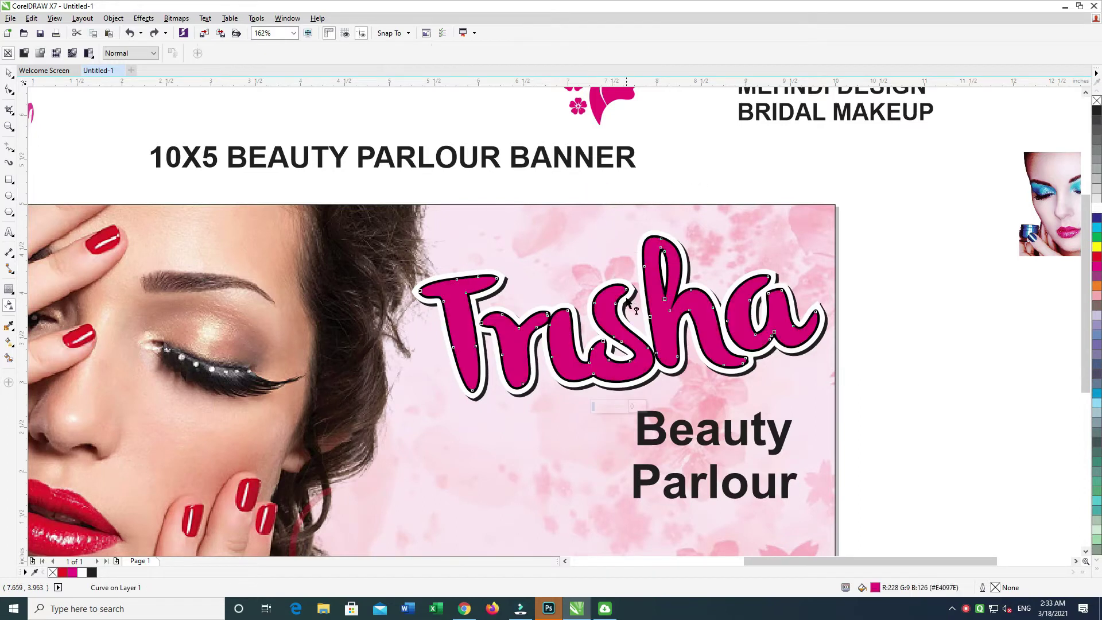
key("ctrl+z")
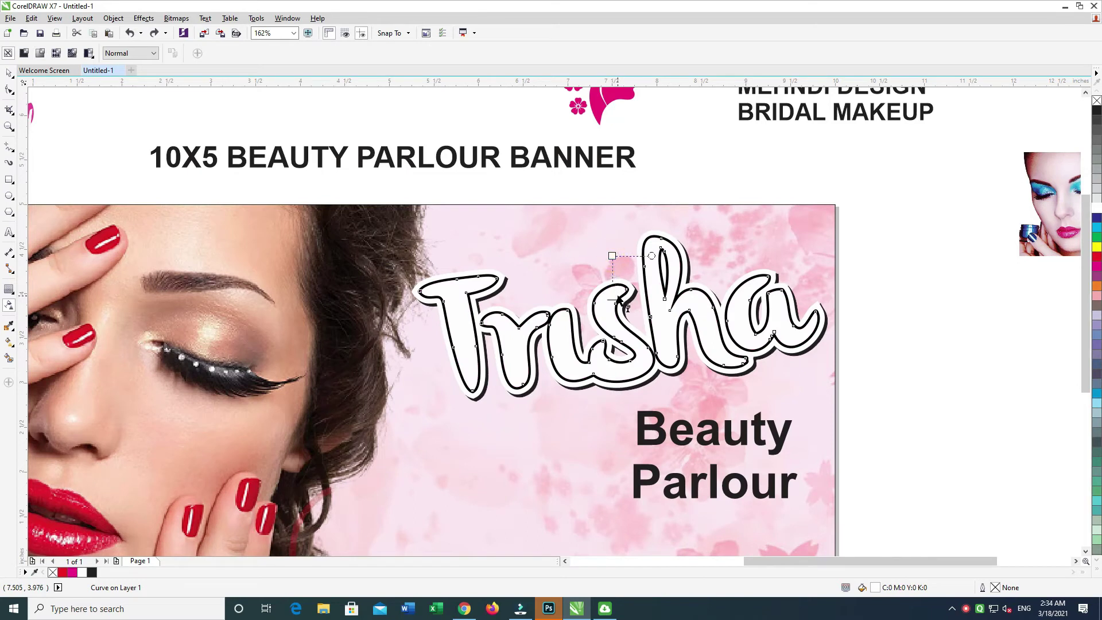
Apply a short linear transparency to the white lettering copy and adjust it to form a highlight on the letters' upper parts.
key("ctrl+shift+z")
key("ctrl+shift+z")
key("ctrl+shift+z")
mouse_move(612, 256)
left_mouse_down()
mouse_move(612, 273)
mouse_move(604, 244)
left_mouse_up()
left_click_drag(617, 294, 601, 217)
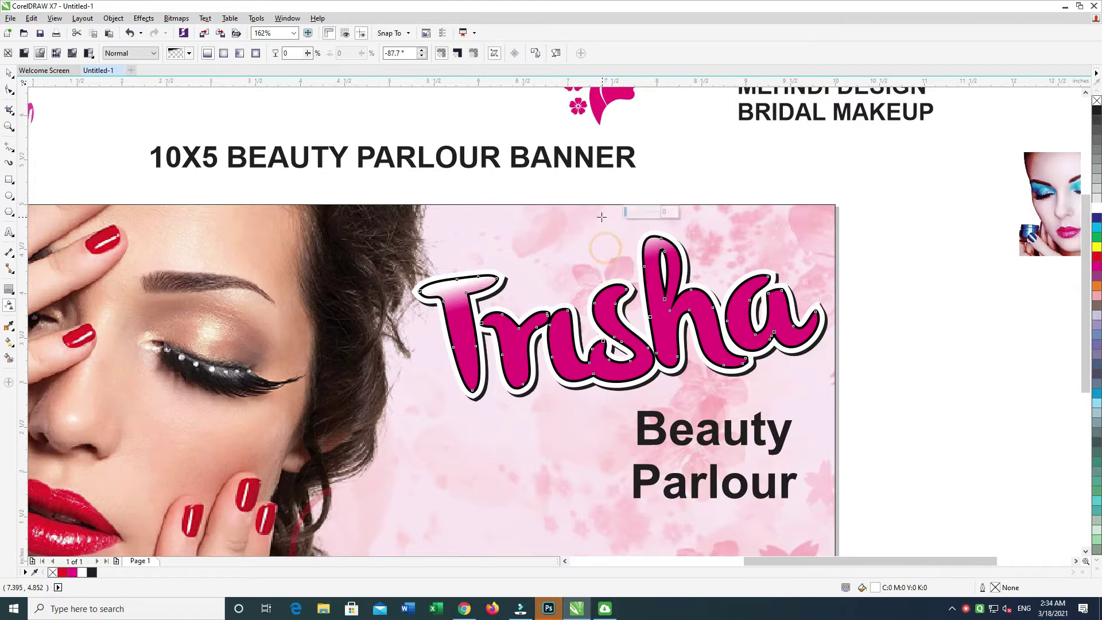
left_click(9, 73)
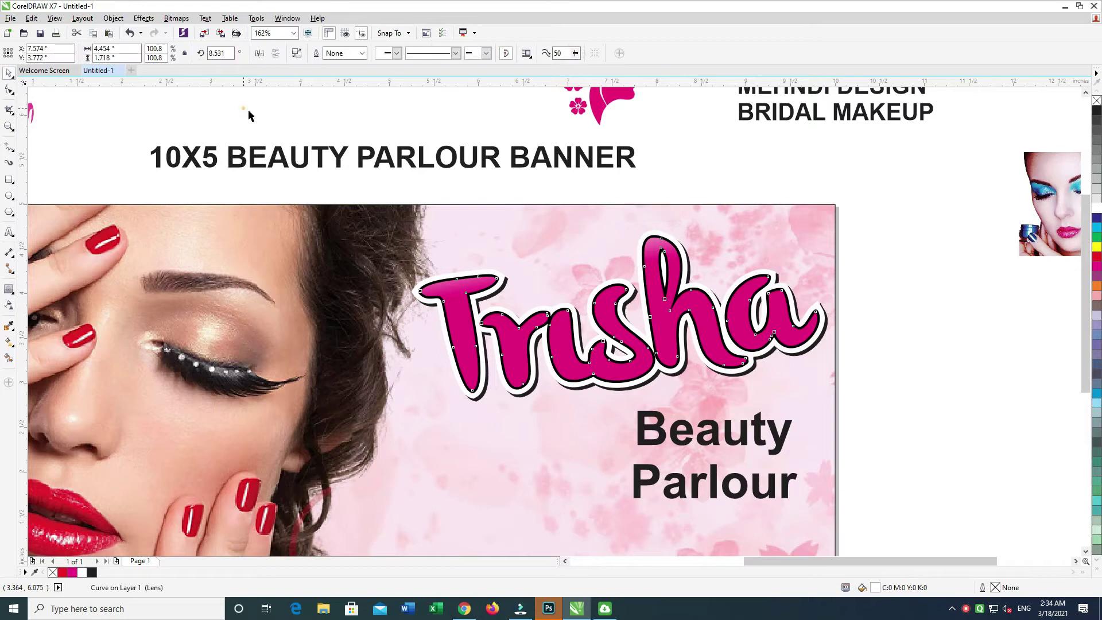
Delete the white highlight copy from the Trisha lettering and undo the extra deletion.
left_click(477, 313)
key("Delete")
left_click(463, 297)
key("Delete")
key("ctrl+z")
Duplicate the Trisha lettering without an outline and nudge the copy 0.03" right and 0.03" down.
key("plus")
right_click(1096, 100)
key("Right")
key("Right")
key("Right")
key("Down")
key("Down")
key("Down")
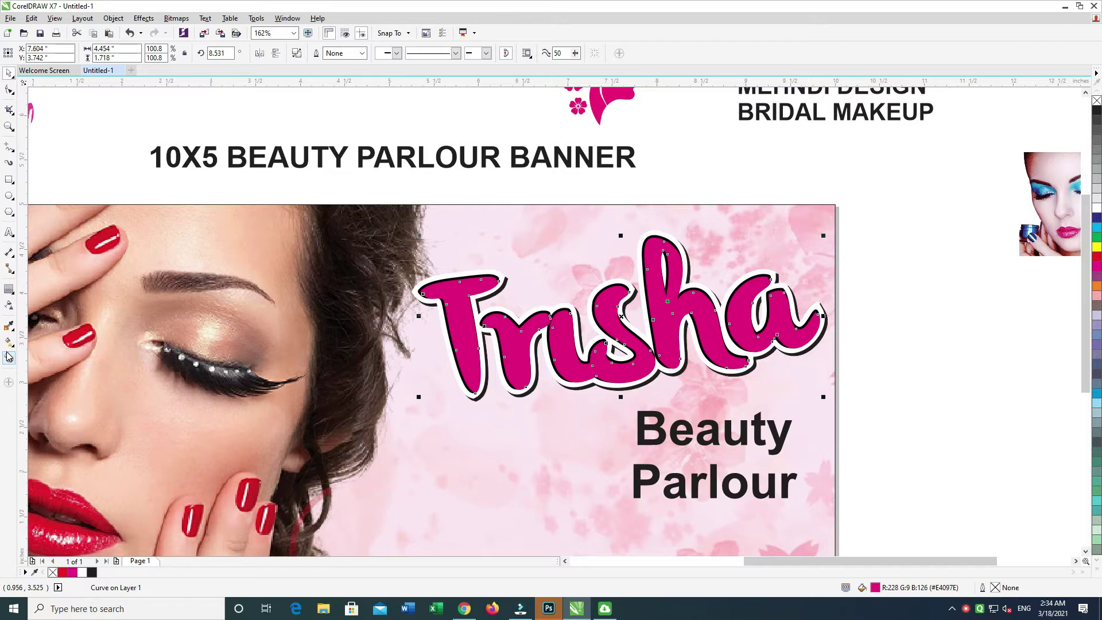
Try filling enclosed areas of the Trisha lettering with Smart Fill and undo the fills.
left_click(469, 279)
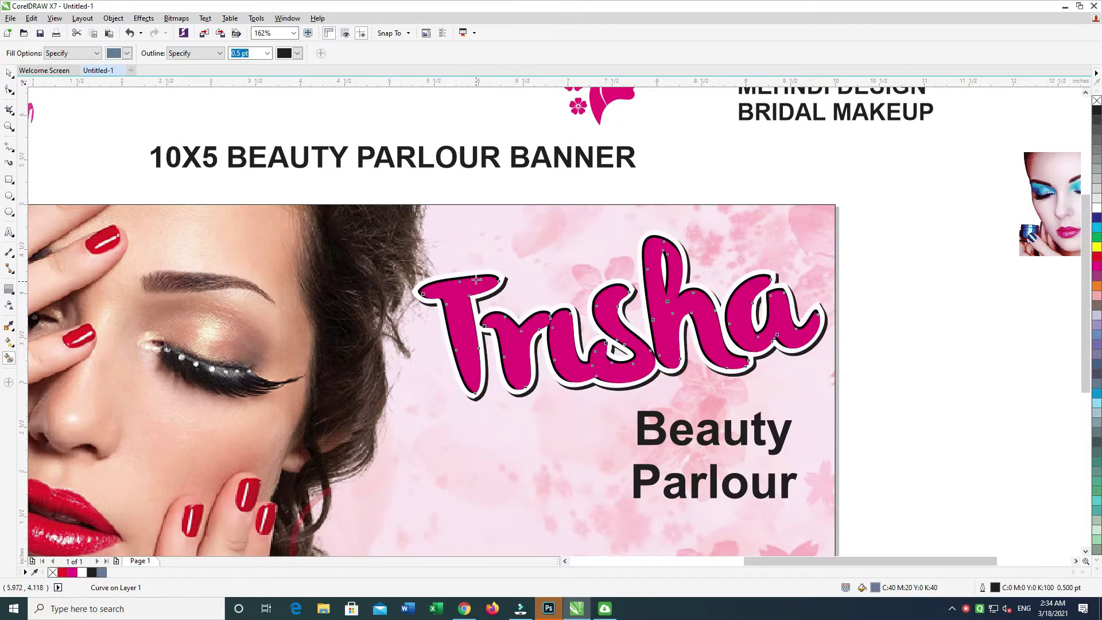
left_click(453, 283)
key("ctrl+z")
left_click(529, 319)
key("ctrl+z")
left_click(522, 327)
key("ctrl+z")
key("ctrl+shift+z")
key("ctrl+z")
key("ctrl+shift+z")
key("ctrl+z")
key("ctrl+z")
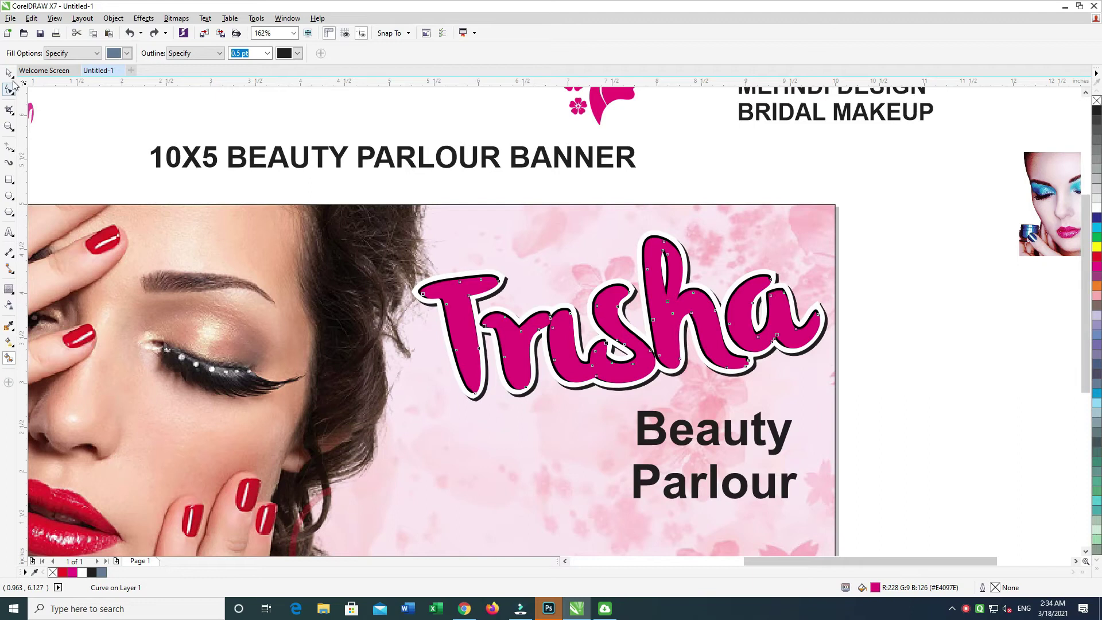
Give the Trisha lettering copy a yellow fill and outline and move it back behind the magenta letters.
left_click(8, 73)
left_click(497, 123)
left_click(488, 303)
left_click(613, 296)
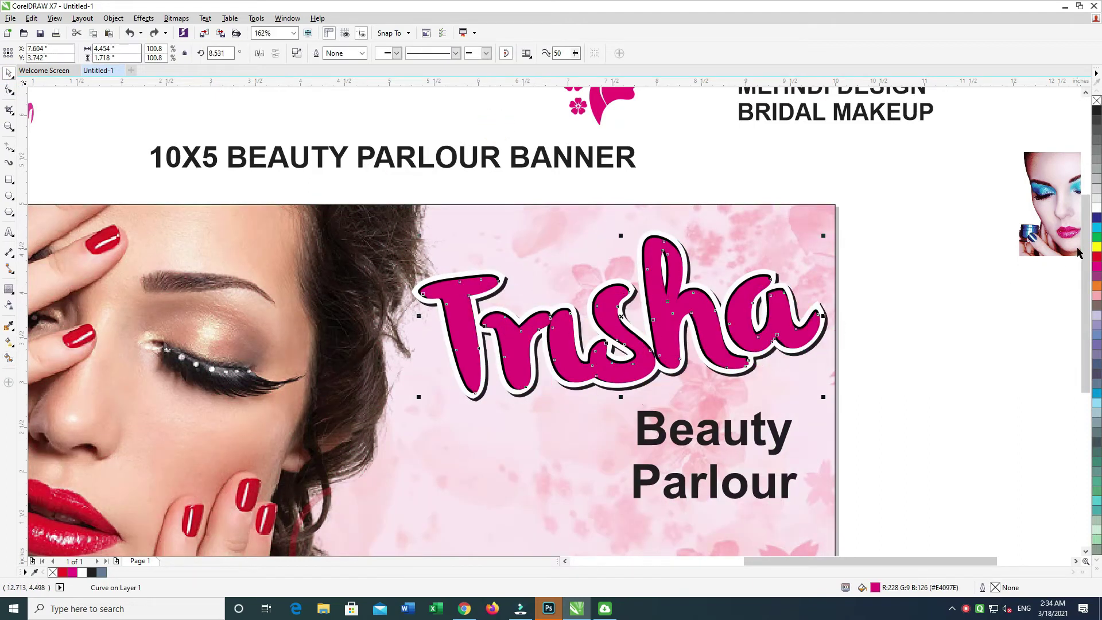
left_click(1097, 247)
right_click(1096, 247)
key("ctrl+Page_Down")
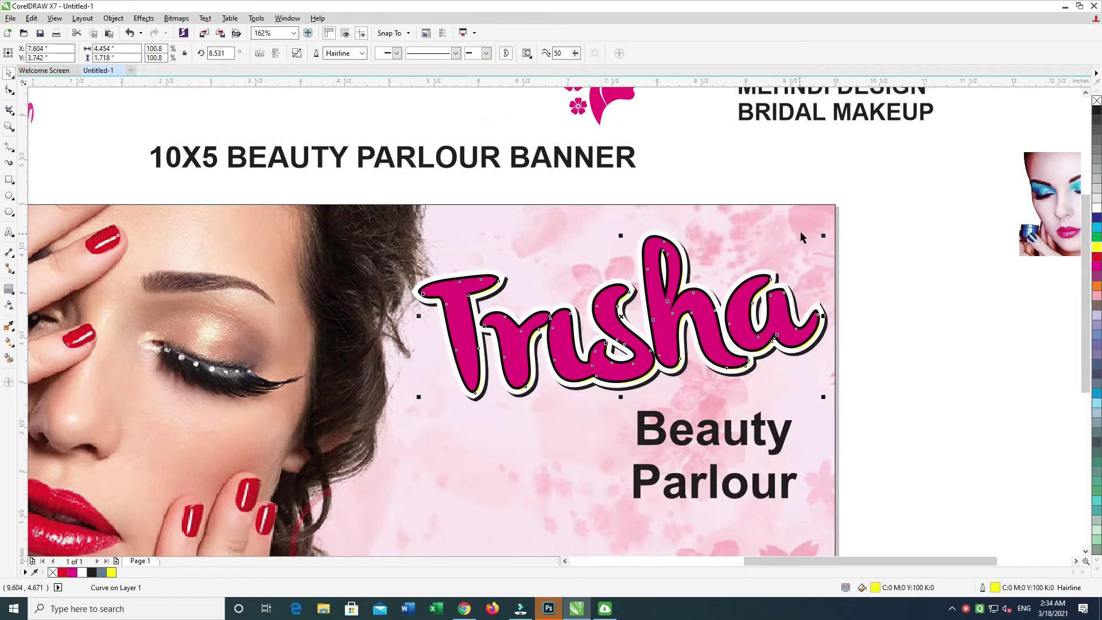
Recolour the rear Trisha copy's fill and outline cyan and nudge it 0.02" right and 0.01" down.
left_click(1097, 227)
right_click(1096, 228)
key("Right")
key("Right")
key("Down")
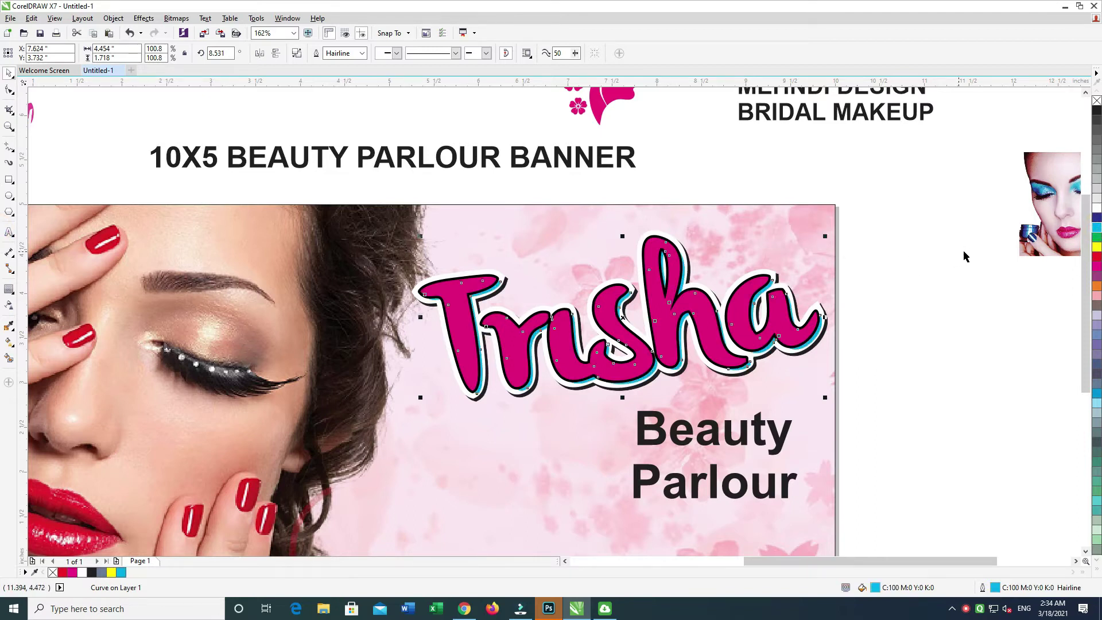
Try magenta and black as fill and outline colours for the rear Trisha copy.
left_click(1097, 266)
right_click(1096, 265)
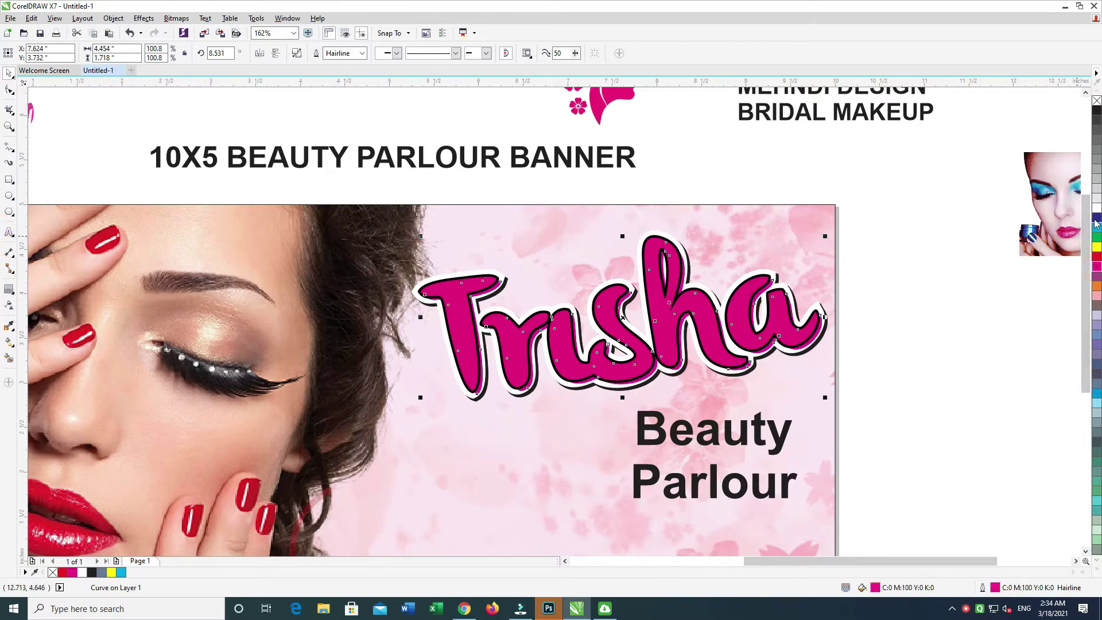
left_click_drag(894, 181, 364, 440)
left_click(1004, 351)
left_click(821, 339)
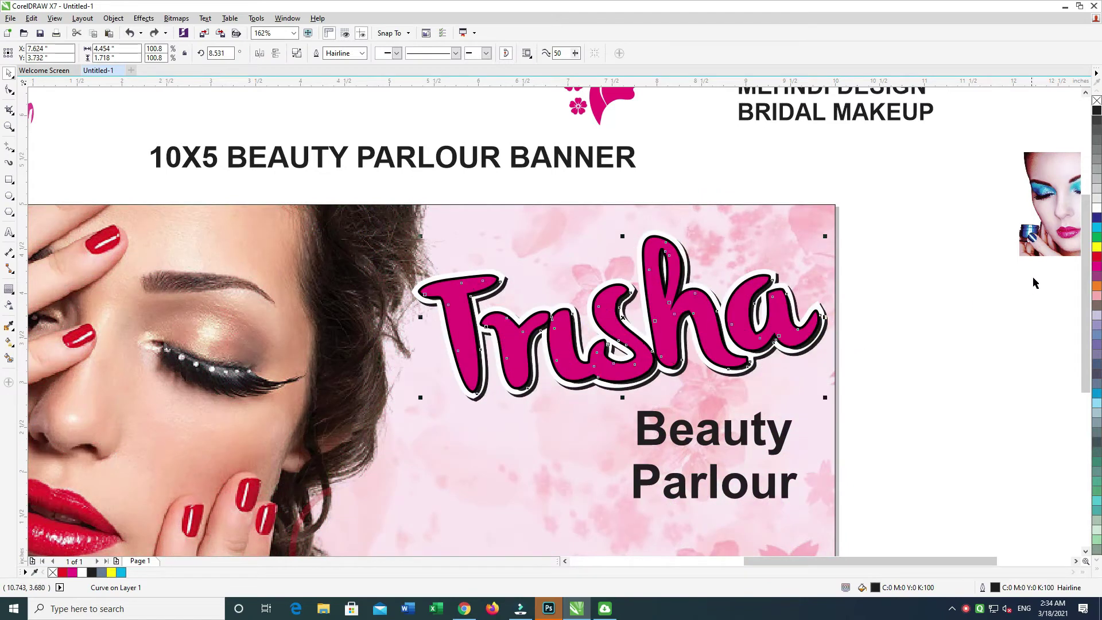
Set the rear Trisha copy's fill and outline to 10% black and group all the lettering layers.
left_click(1097, 198)
right_click(1097, 198)
left_click(1096, 178)
right_click(1096, 179)
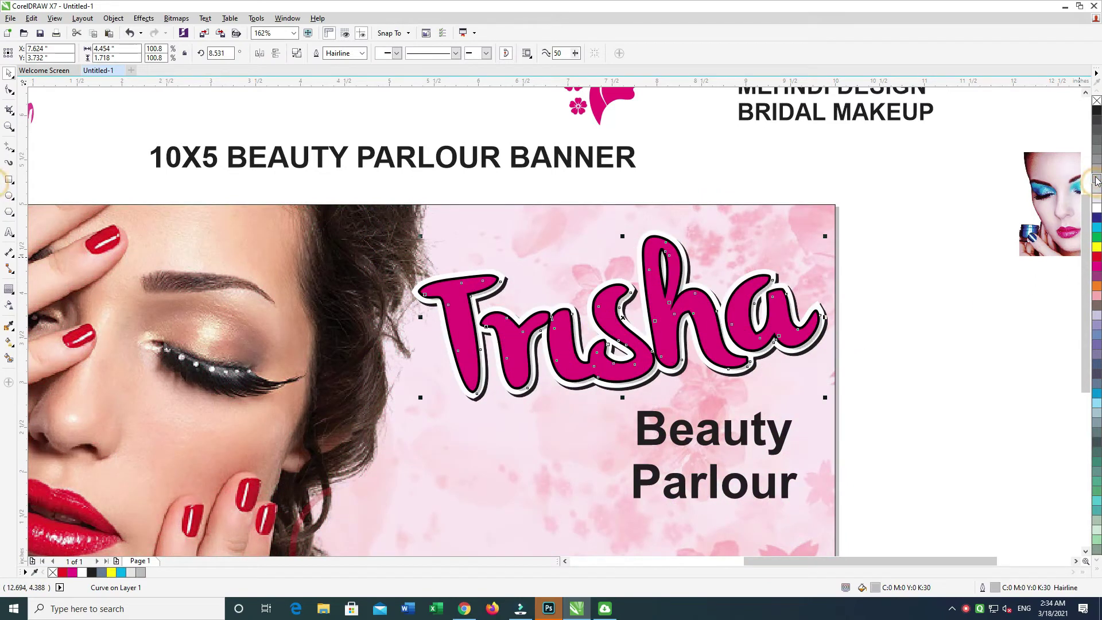
left_click(1097, 209)
right_click(1097, 209)
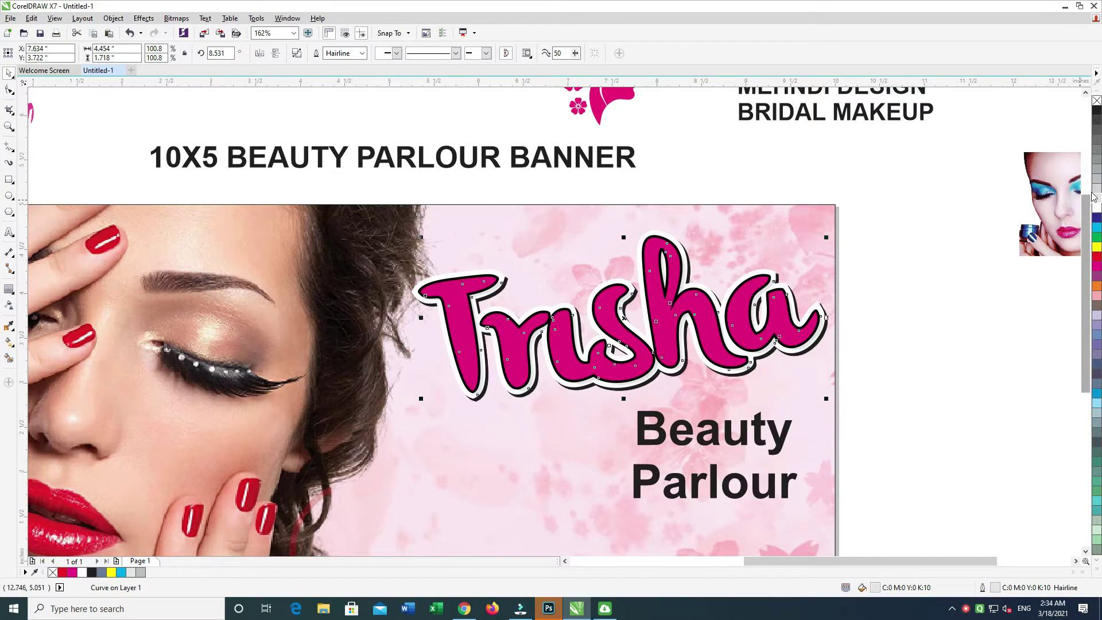
left_click_drag(921, 190, 378, 441)
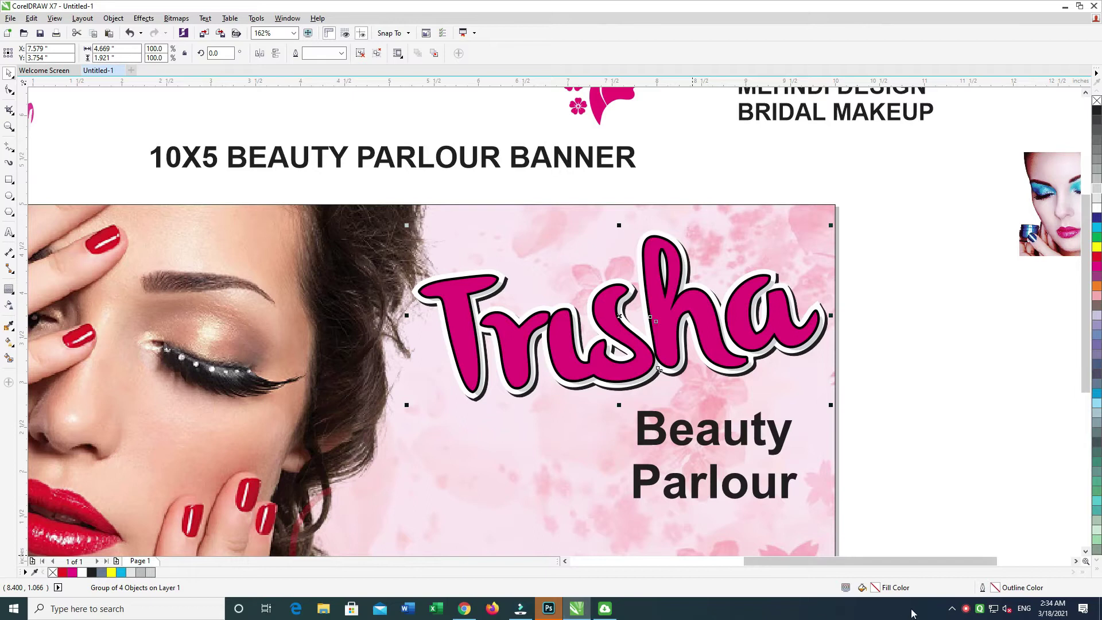
left_click(966, 608)
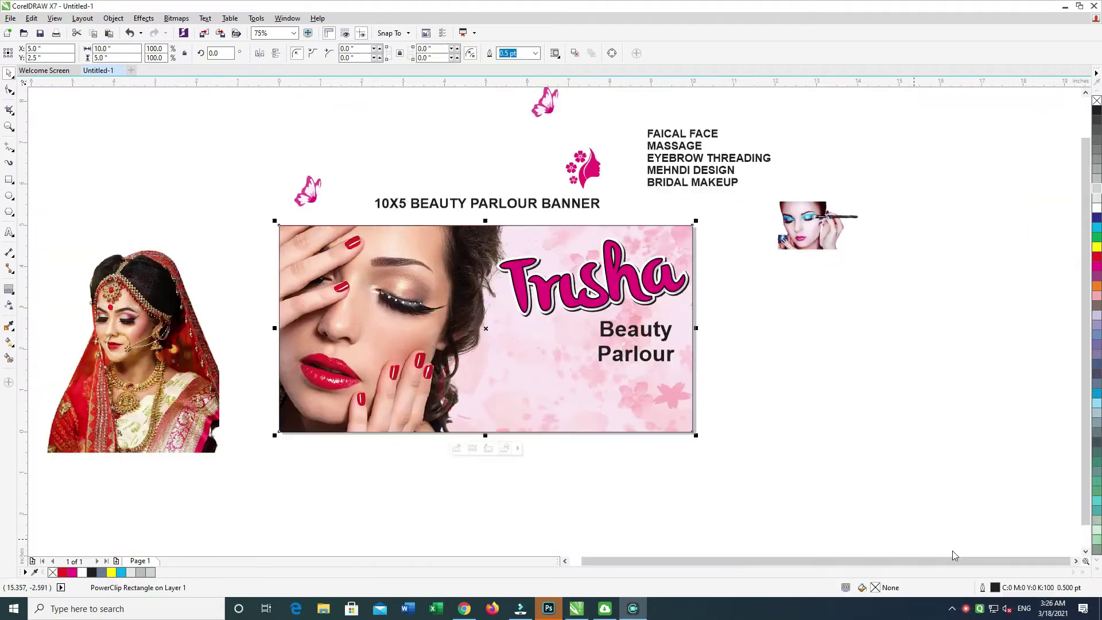
Open the banner's PowerClip contents and add a drop shadow at 50 opacity to the model photo, offset about 0.53" right and 0.43" down.
left_click(910, 439)
left_click(486, 448)
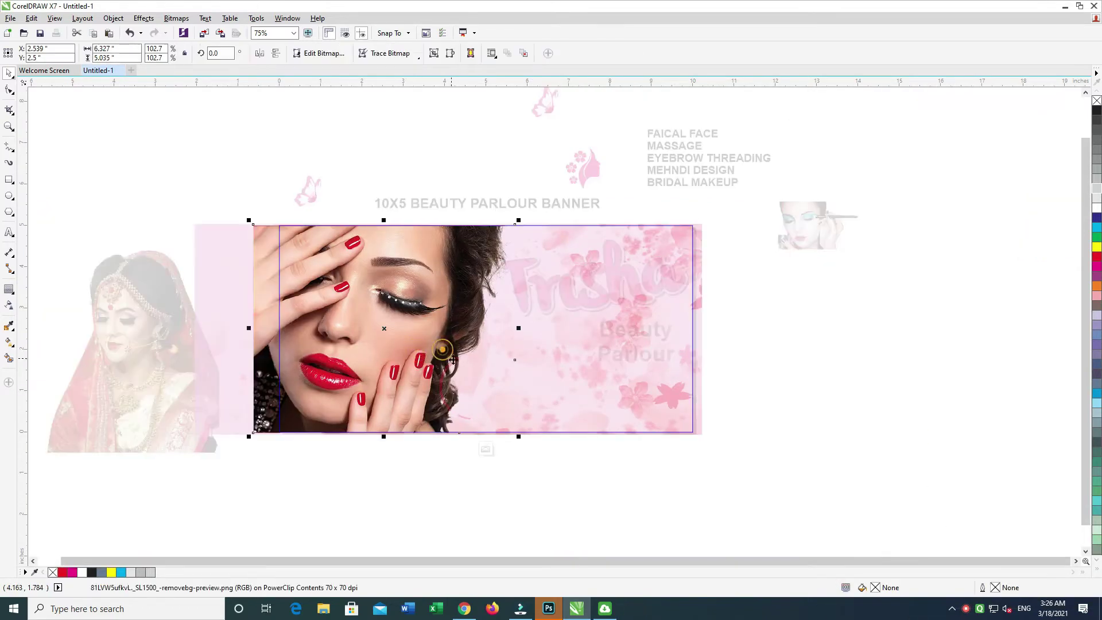
left_click(9, 290)
left_click(46, 288)
left_click_drag(383, 328, 535, 449)
double_click(308, 53)
key("Return")
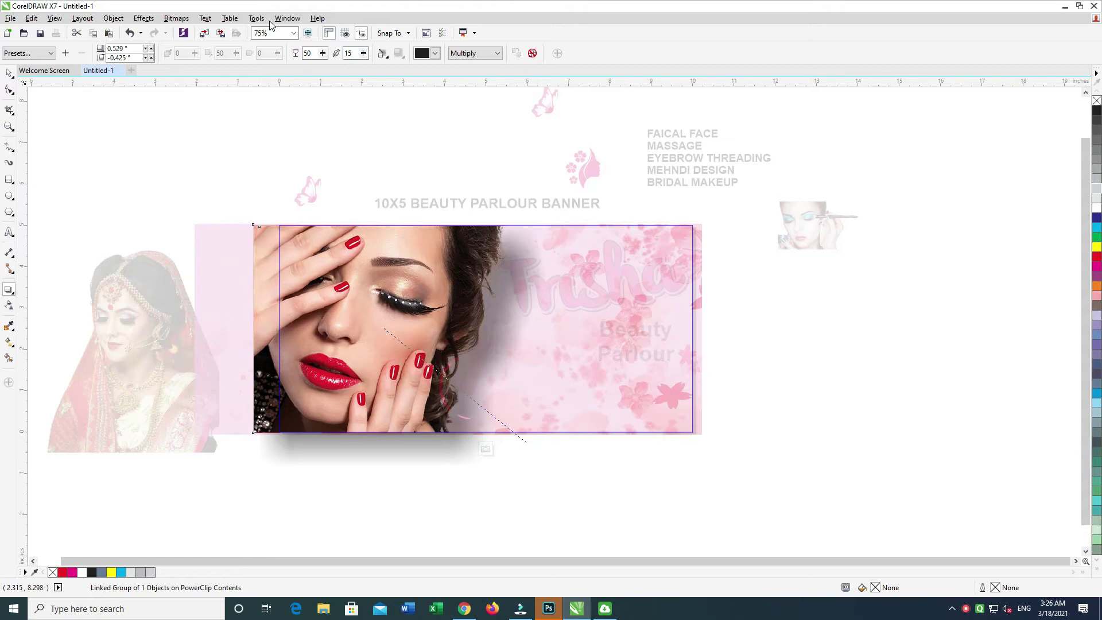
Set the model photo's shadow feathering to 5 and finish editing the PowerClip contents.
double_click(349, 52)
type("5")
left_click(295, 44)
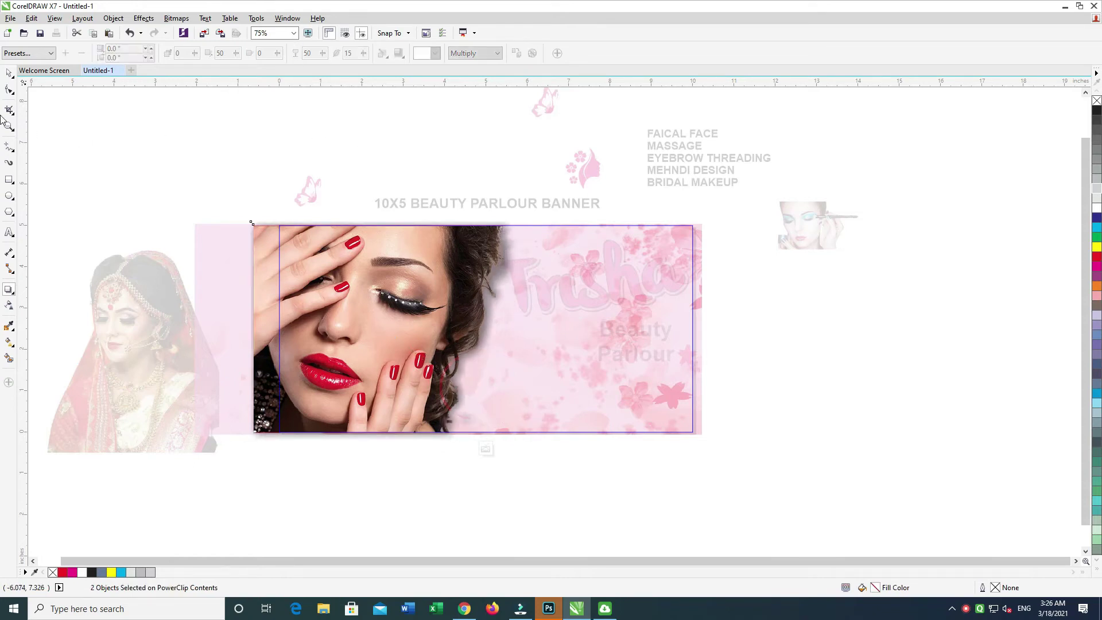
left_click(9, 73)
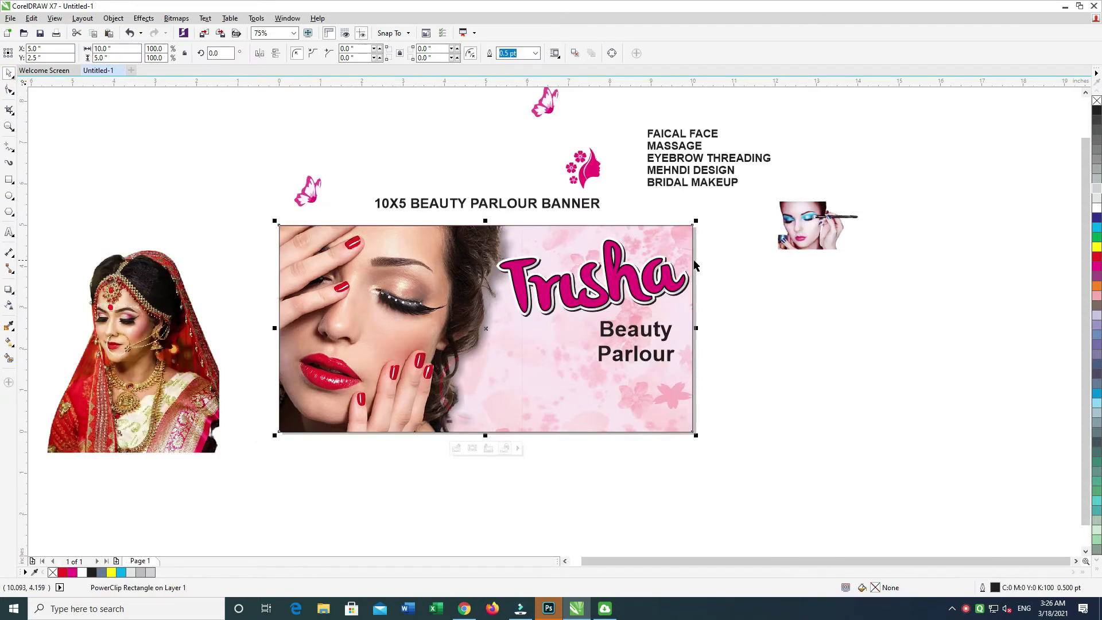
Place one butterfly on the banner above the "ri" of Trisha, scaled to about 0.46" wide.
left_click_drag(693, 260, 642, 264)
left_click_drag(708, 217, 434, 329)
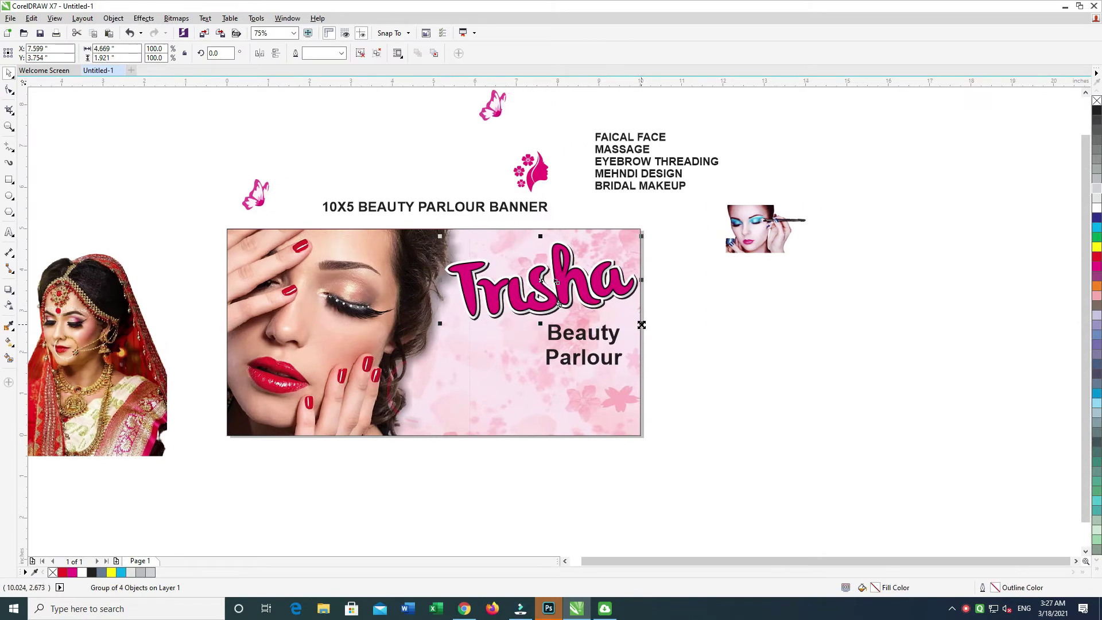
left_click_drag(680, 308, 495, 384)
left_click(710, 284)
left_click(606, 336)
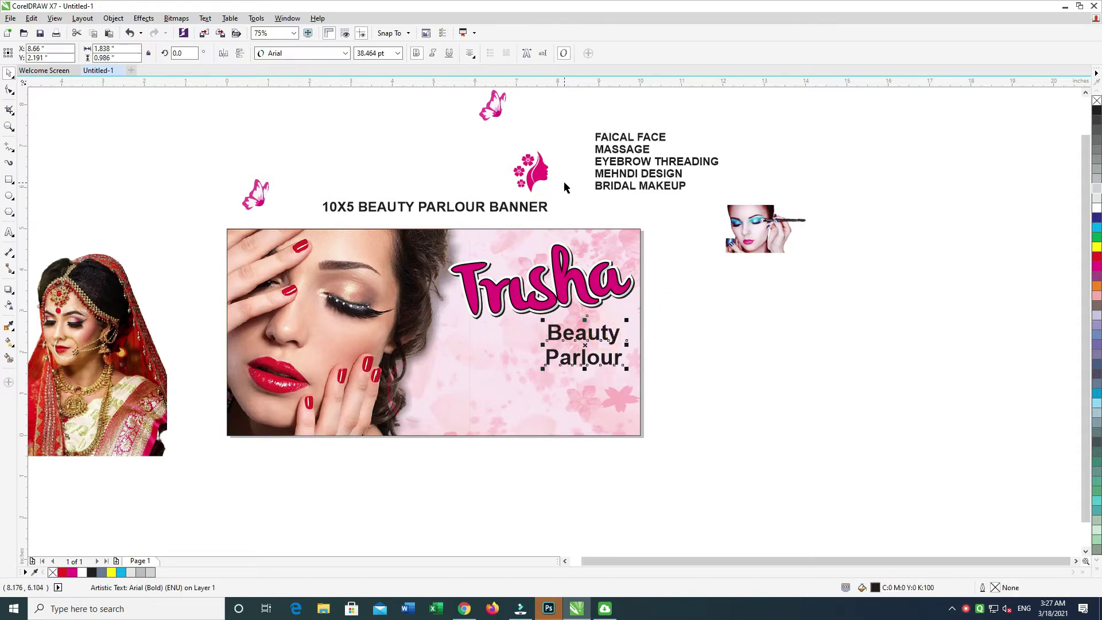
scroll(563, 181, "up", 1)
mouse_move(439, 93)
left_mouse_down()
mouse_move(552, 156)
mouse_move(516, 256)
mouse_move(520, 284)
mouse_move(531, 261)
mouse_move(519, 263)
left_mouse_up()
key("Right")
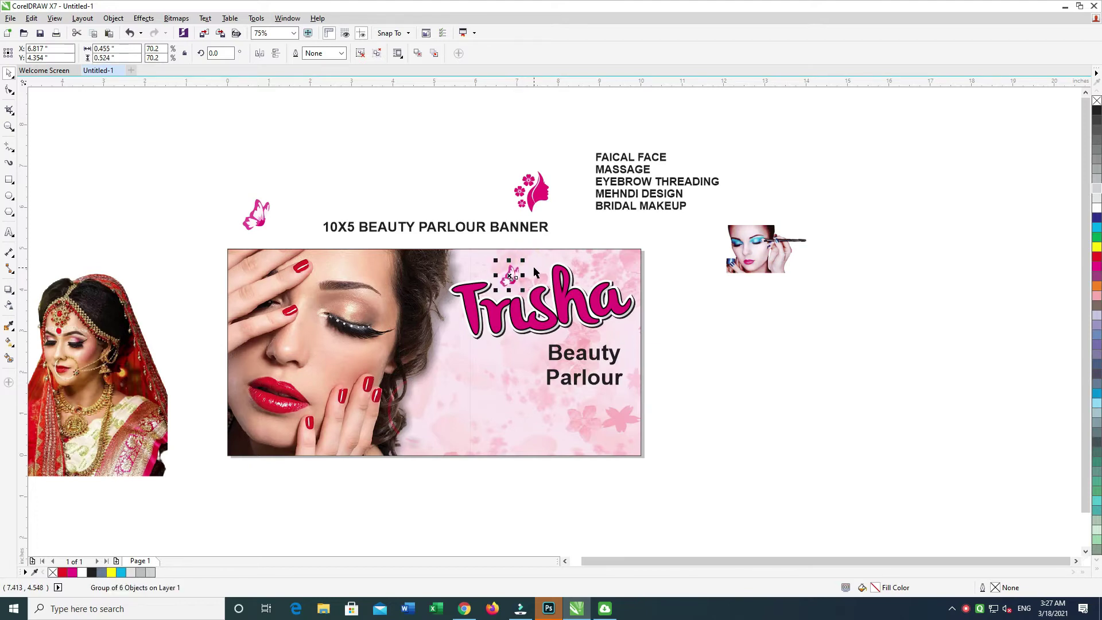
Place a mirrored butterfly copy about 0.67" wide above the final "a" and group both butterflies with the lettering.
left_click_drag(511, 278, 599, 262)
left_click(260, 54)
left_click_drag(613, 280, 636, 286)
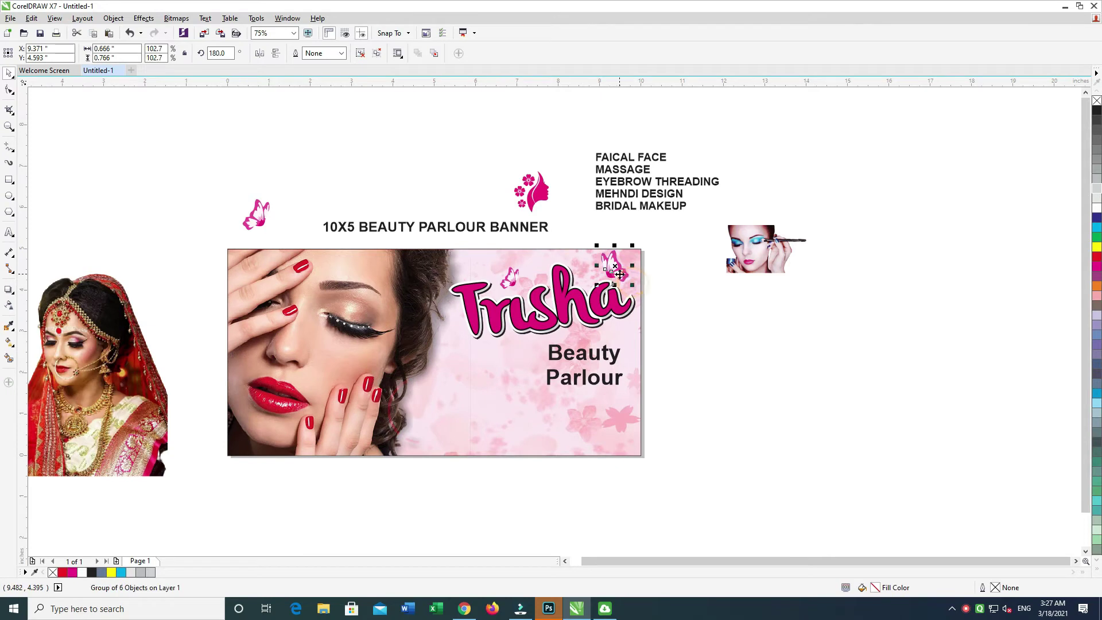
left_click_drag(667, 231, 411, 353)
key("ctrl+g")
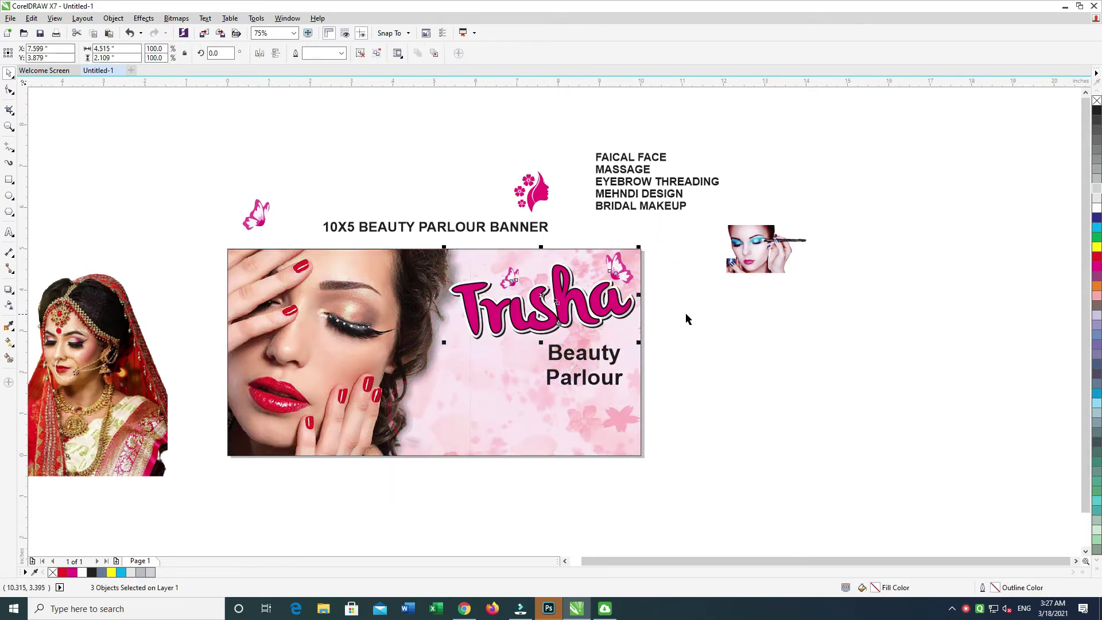
Move the Beauty Parlour text off the banner to its right and nudge the Trisha group slightly down.
left_click_drag(702, 314, 471, 433)
left_click_drag(593, 358, 711, 356)
left_click_drag(677, 240, 395, 344)
key("Down")
key("Down")
key("Down")
Add a drop shadow to the Trisha group with opacity 55 and feathering 5, offset about 0.08" right and 0.07" down.
left_click_drag(571, 318, 601, 359)
key("ctrl+z")
left_click(9, 290)
type("55")
key("Return")
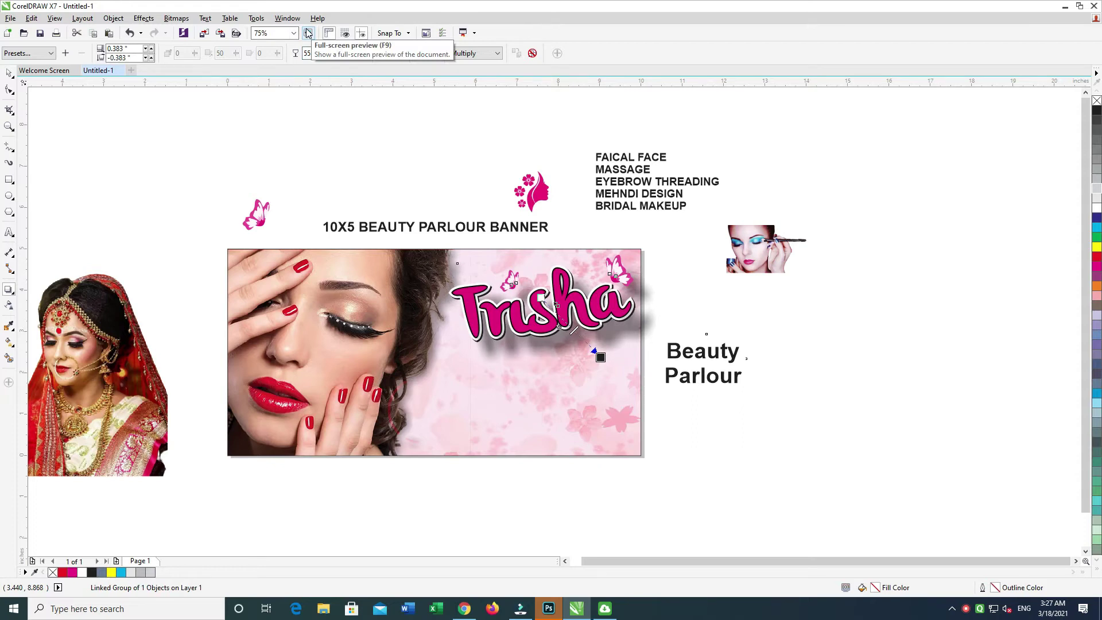
left_click_drag(351, 53, 323, 53)
type("5")
key("Return")
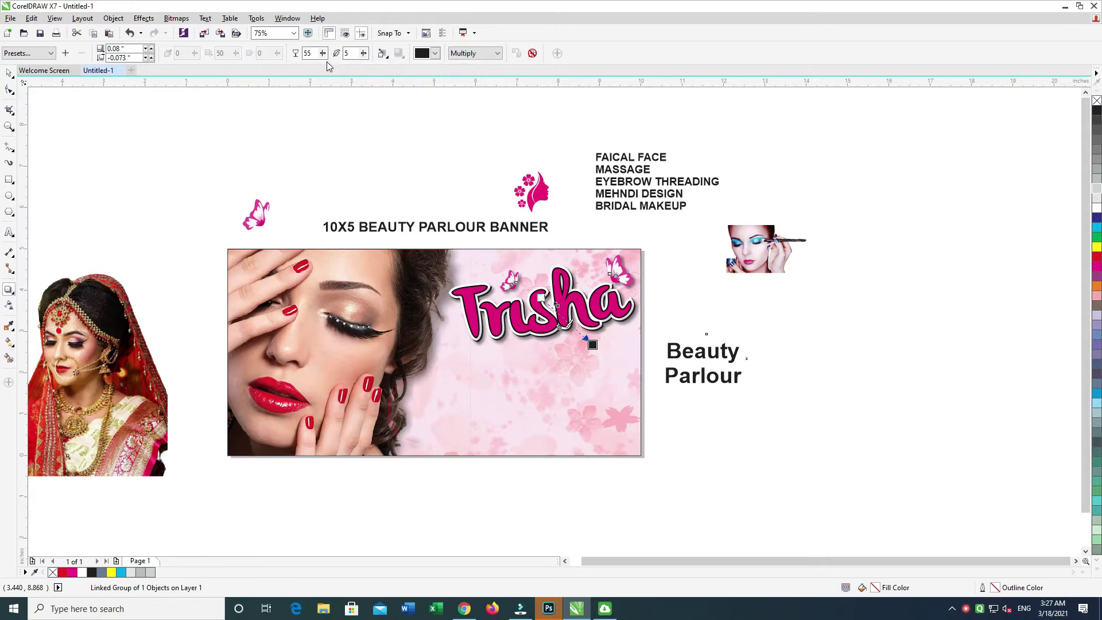
Group the Trisha lettering with its shadow and shift the group slightly left and down.
left_click(9, 73)
left_click_drag(700, 234, 358, 384)
key("ctrl+g")
left_click_drag(571, 267, 571, 270)
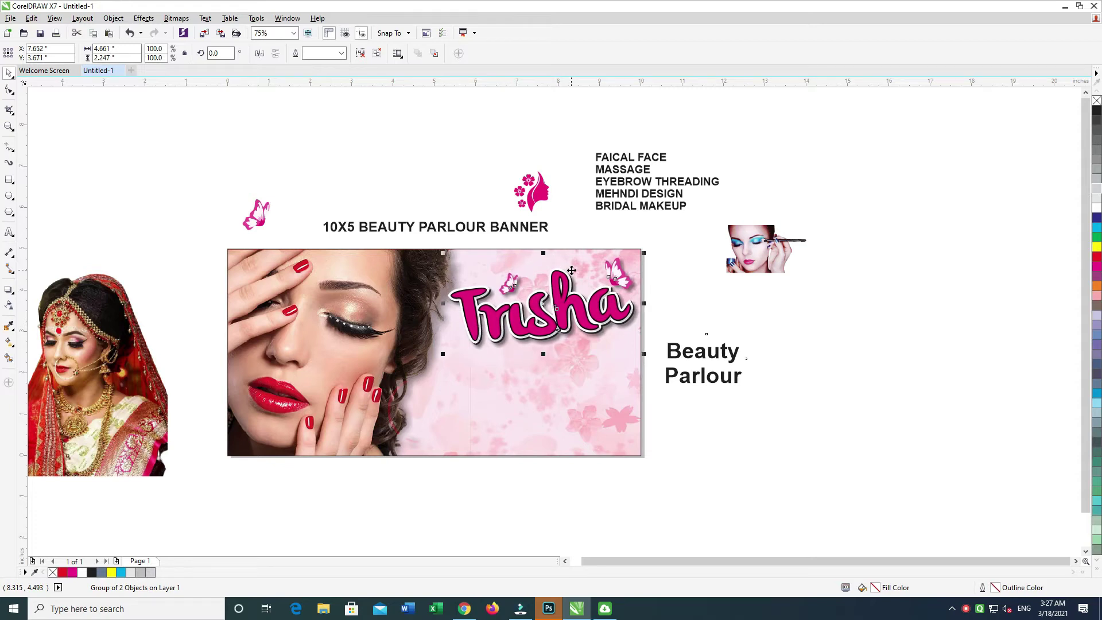
left_click(840, 341)
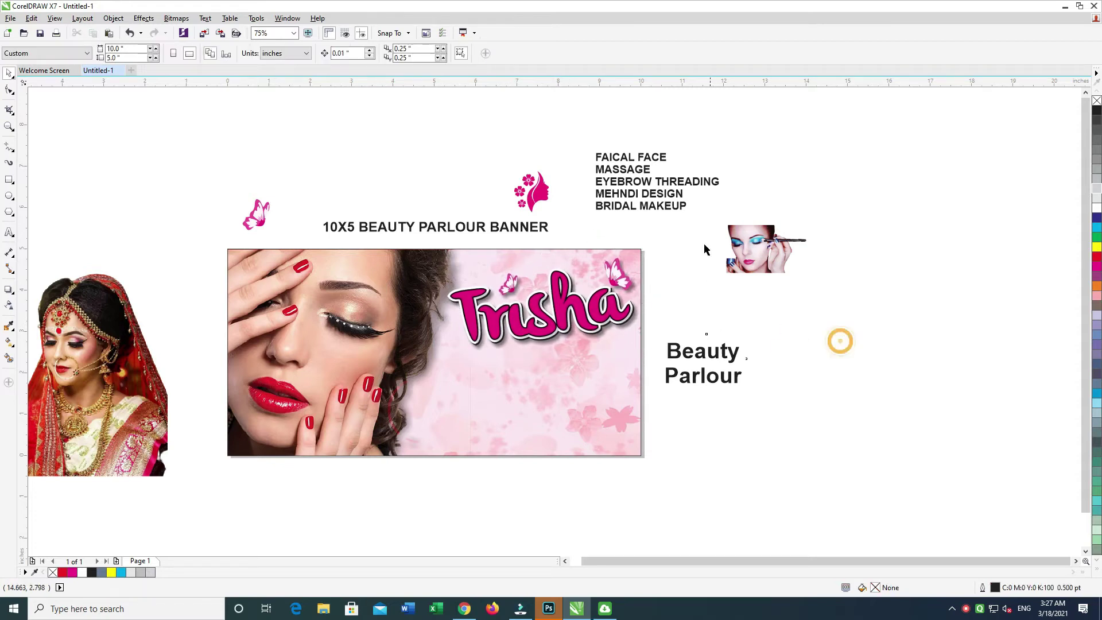
Move the services list onto the banner's lower part and remove its EYEBROW THREADING and MEHNDI DESIGN lines.
left_click_drag(642, 167, 466, 396)
double_click(433, 422)
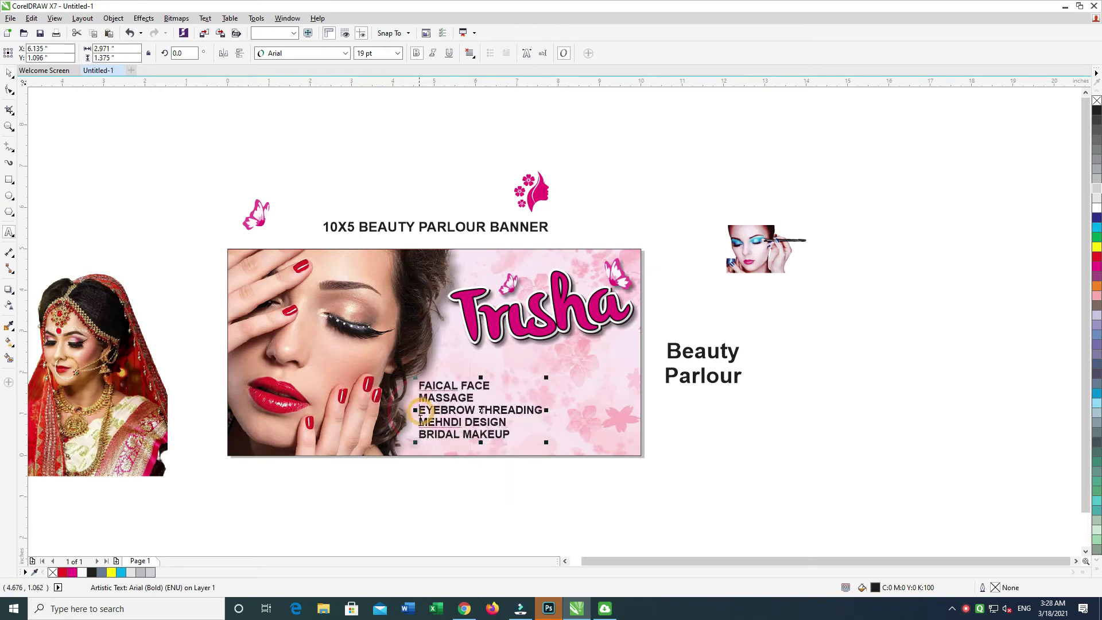
left_click_drag(460, 422, 508, 422)
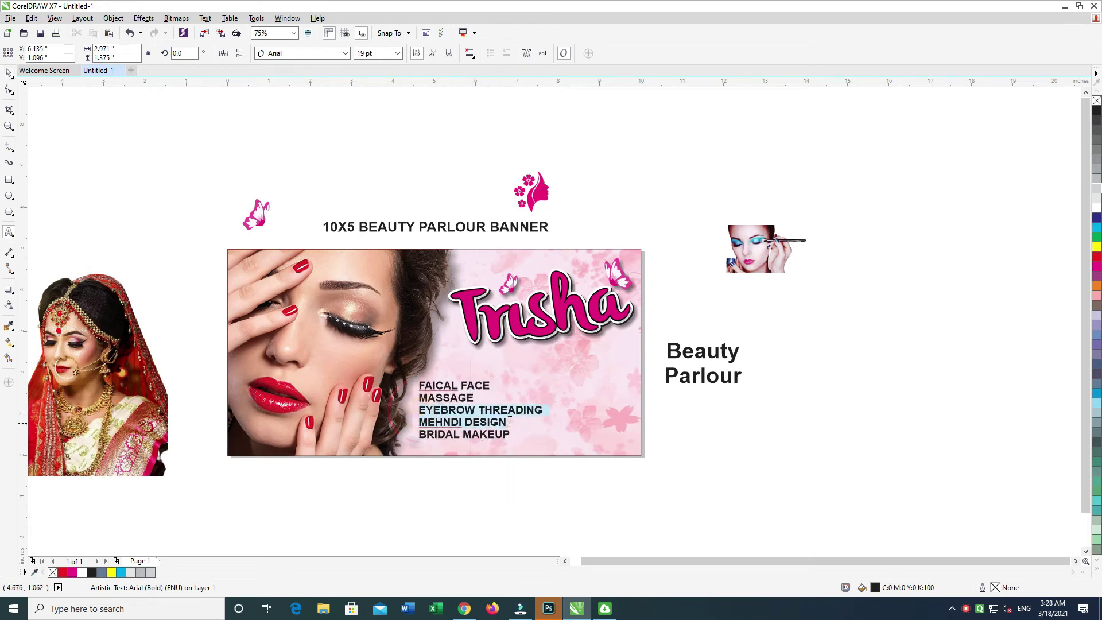
key("Delete")
Place EYEBROW THREADING and MEHNDI DESIGN as a separate 19 pt text block to the right of the services list.
left_click(546, 390)
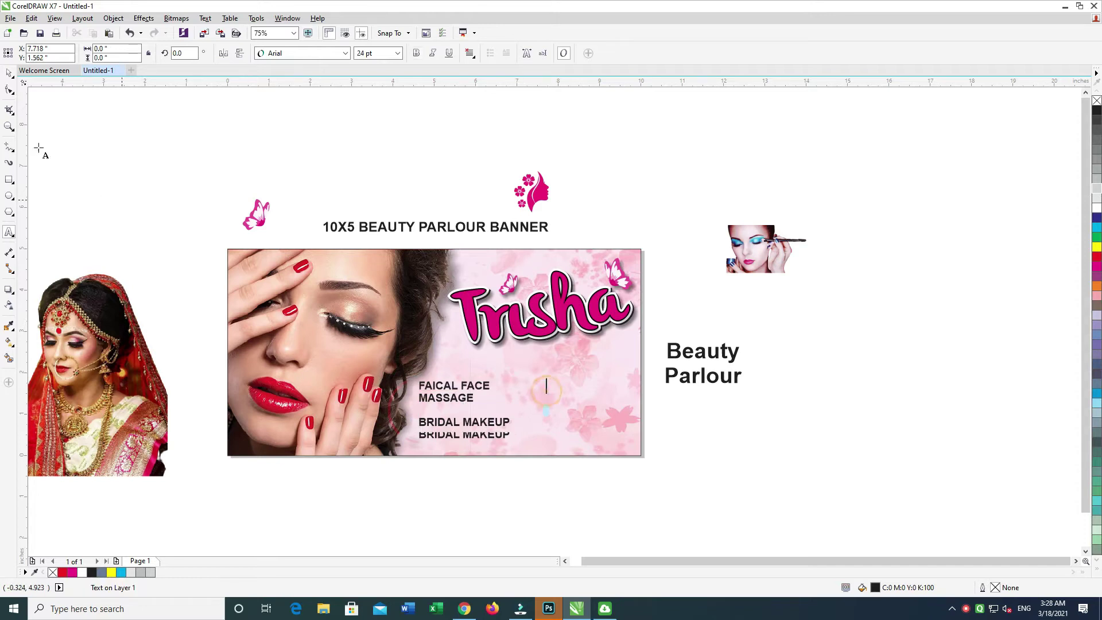
left_click(9, 75)
left_click_drag(463, 396, 566, 380)
key("ctrl+z")
right_click(565, 380)
double_click(565, 380)
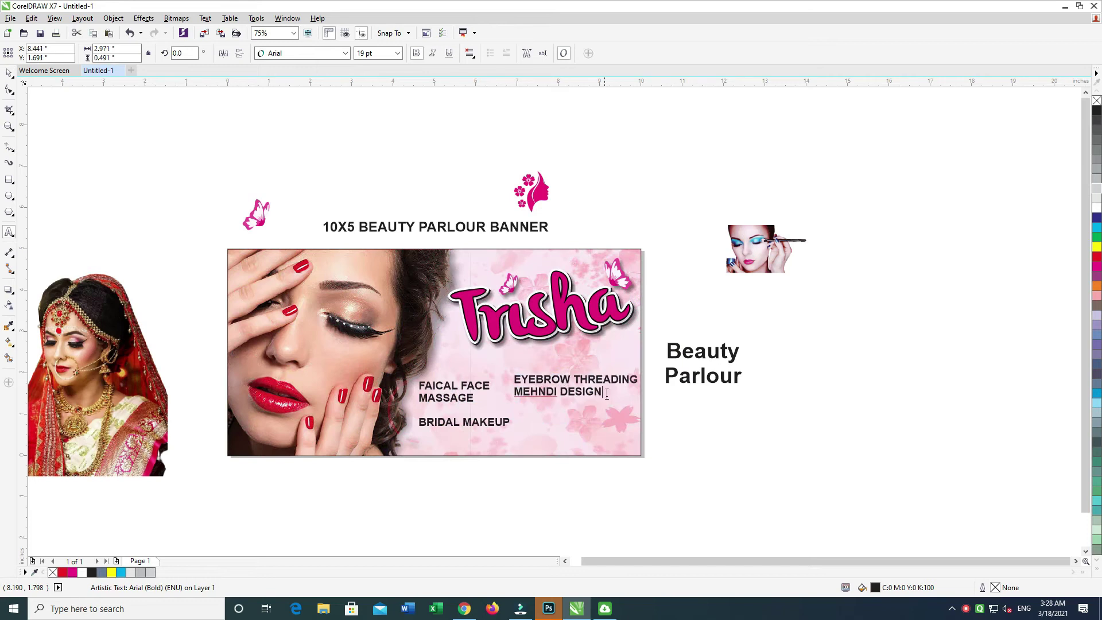
left_click(10, 77)
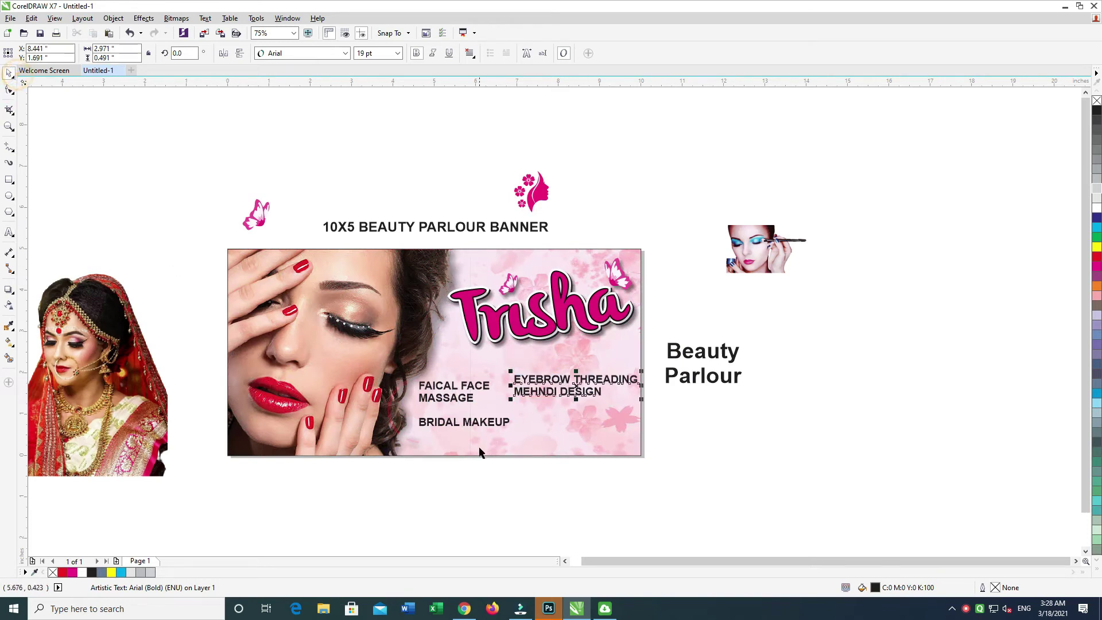
Delete the BRIDAL MAKEUP line from the services list.
double_click(432, 426)
left_click_drag(508, 422, 420, 423)
key("BackSpace")
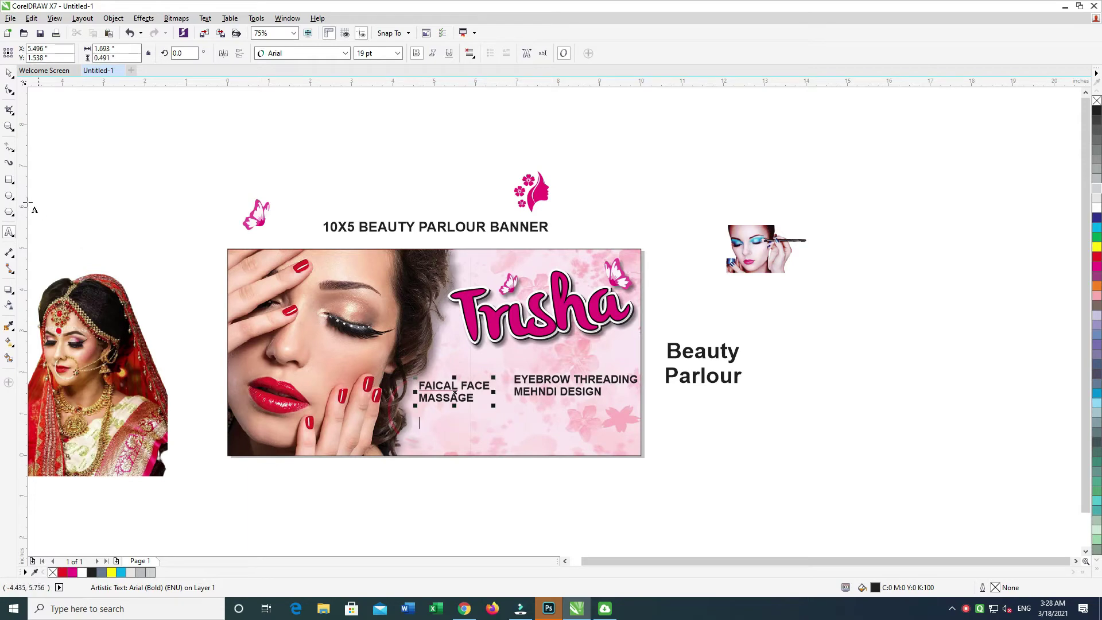
left_click(9, 75)
Align the two service text blocks by their top edges.
left_click(545, 381)
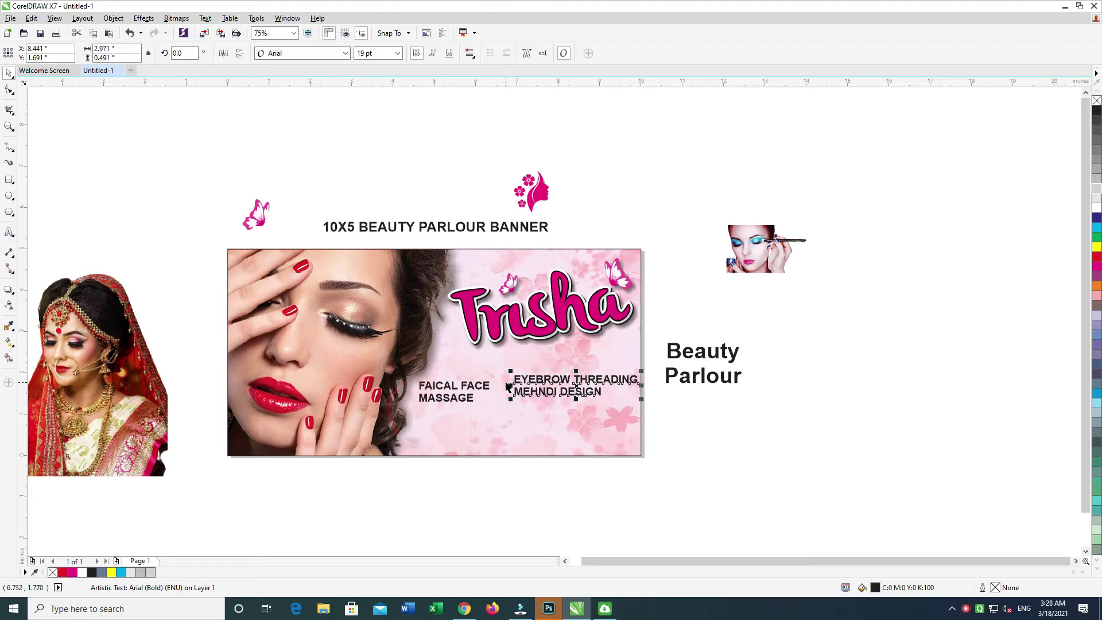
left_click(479, 390, "shift")
key("t")
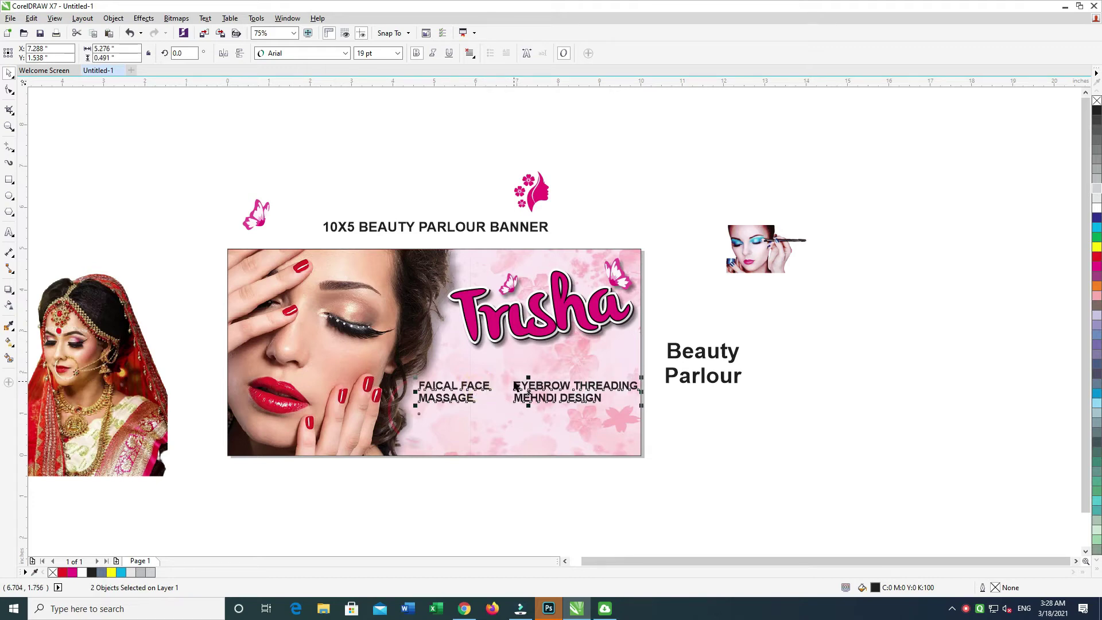
Move both service text blocks lower on the banner and narrow the gap between them.
left_click_drag(551, 390, 573, 413)
left_click(679, 435)
left_click(573, 412)
Group the two service text blocks and shift the group about 0.07" right and 0.1" down.
left_click_drag(715, 468, 413, 396)
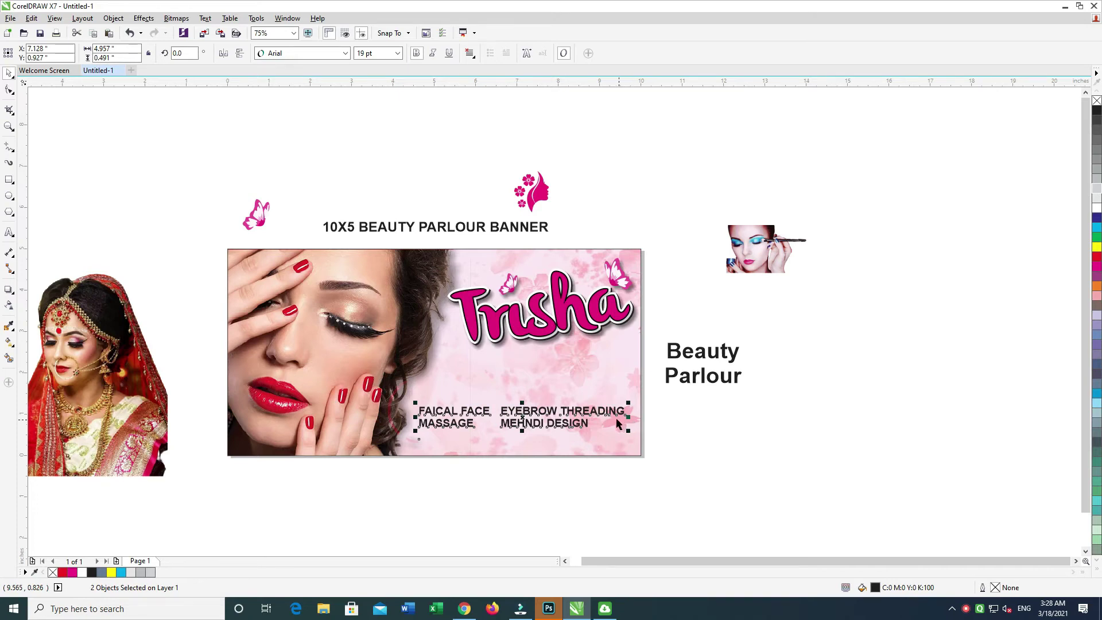
key("ctrl+g")
left_click_drag(516, 405, 517, 412)
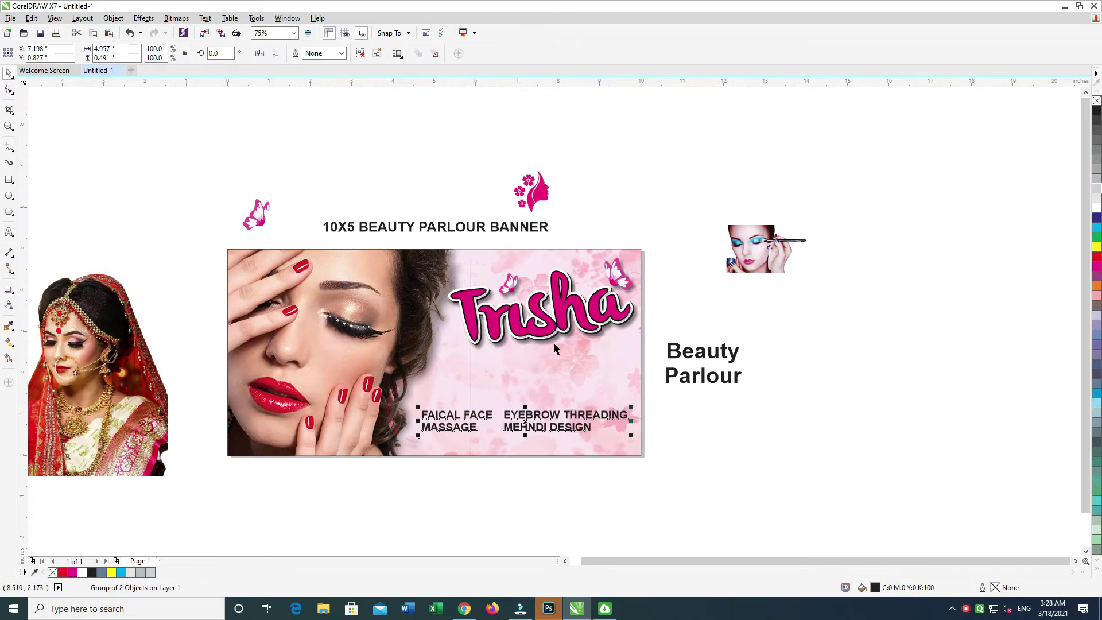
left_click(965, 607)
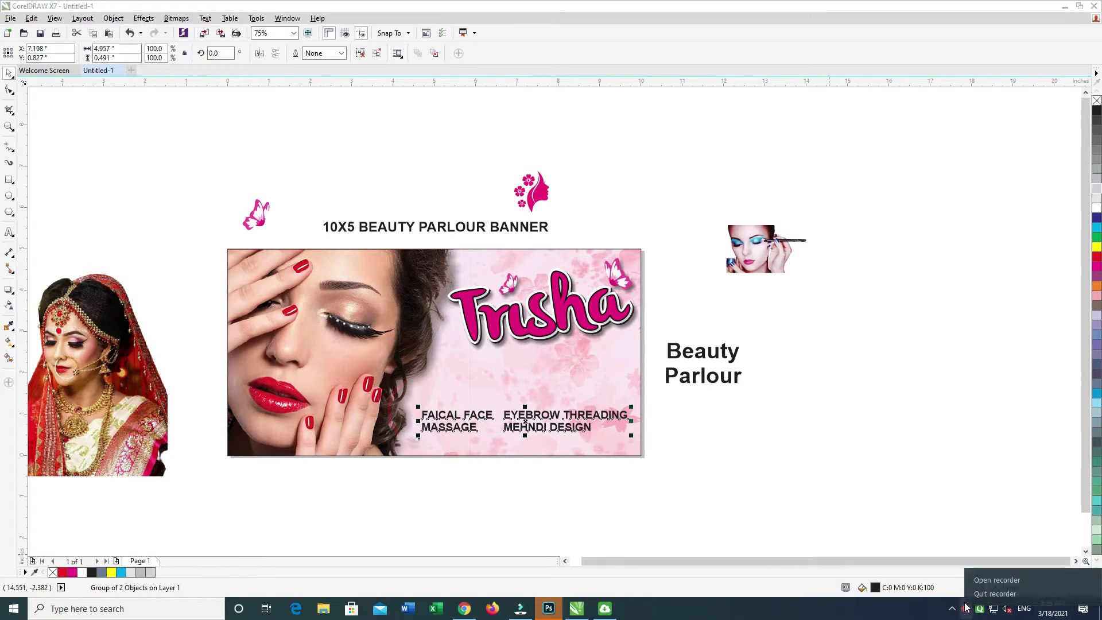
left_click(961, 572)
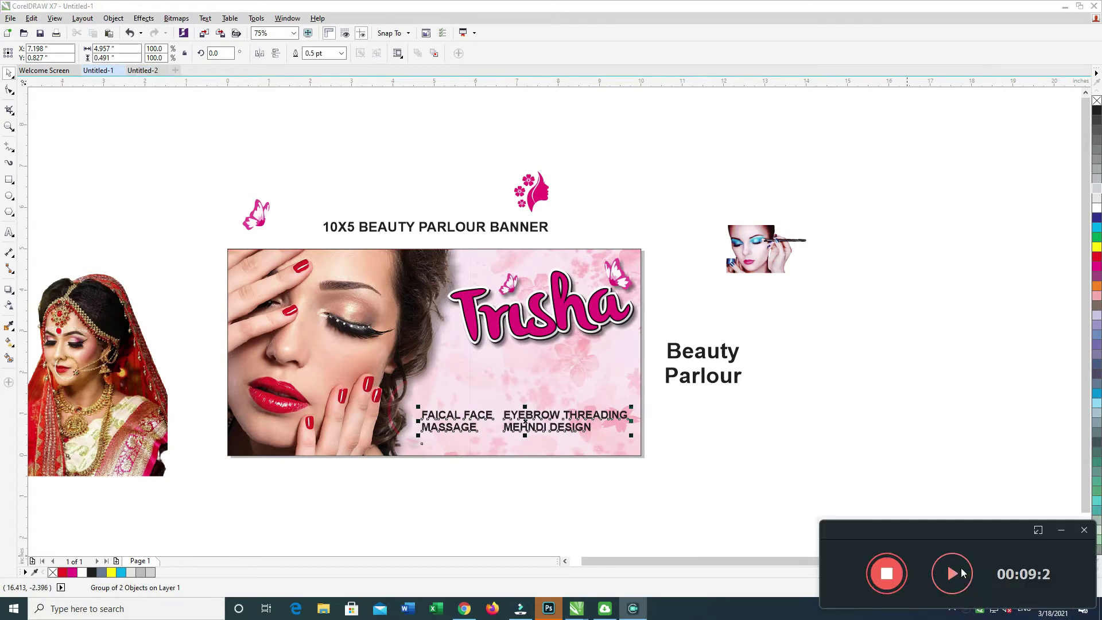
left_click(963, 572)
Add a separate BRIDAL MAKEUP text line below MASSAGE, using a copy of the service text.
left_click(656, 280)
left_click(514, 414)
key("ctrl+z")
left_click(361, 193)
left_click_drag(532, 416, 527, 444)
left_click(616, 446, "ctrl")
key("Delete")
double_click(474, 445)
key("ctrl+a")
type("BRIDAL MAKEUP")
left_click(10, 73)
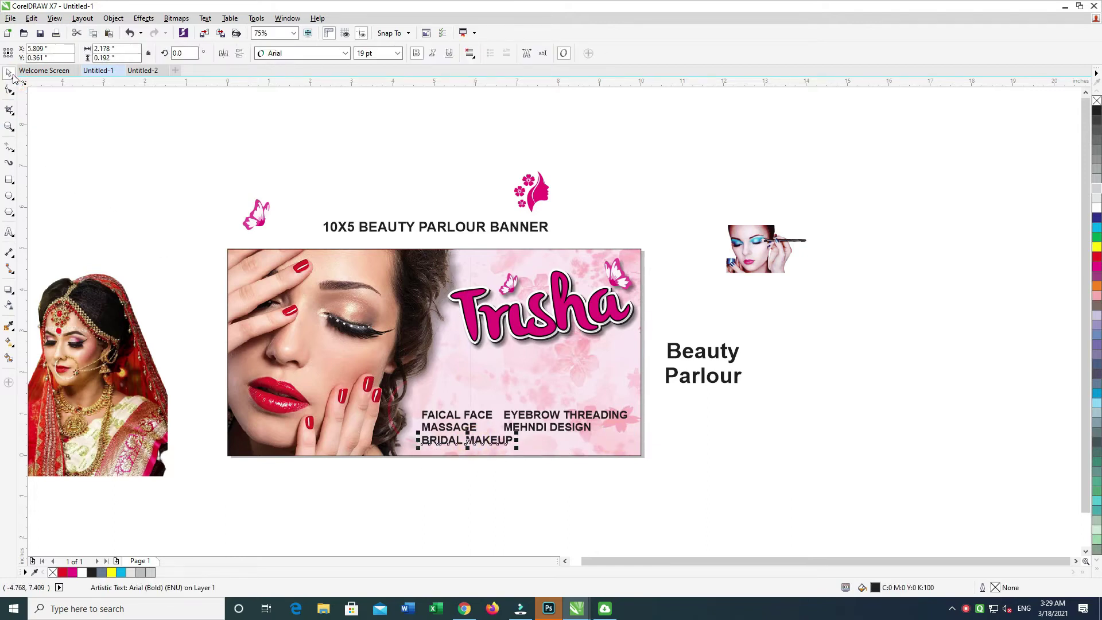
Move the BRIDAL MAKEUP line and the service text blocks below the banner and ungroup the two blocks.
left_click_drag(509, 446, 527, 483)
left_click(537, 426)
left_click_drag(535, 435, 499, 513)
key("ctrl+u")
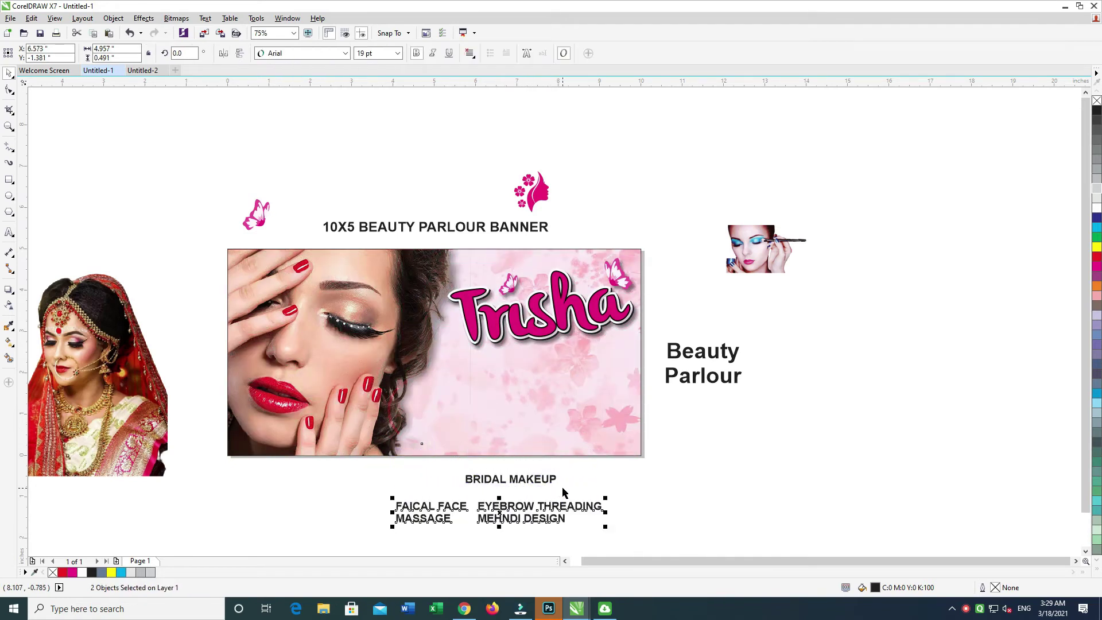
left_click(570, 505)
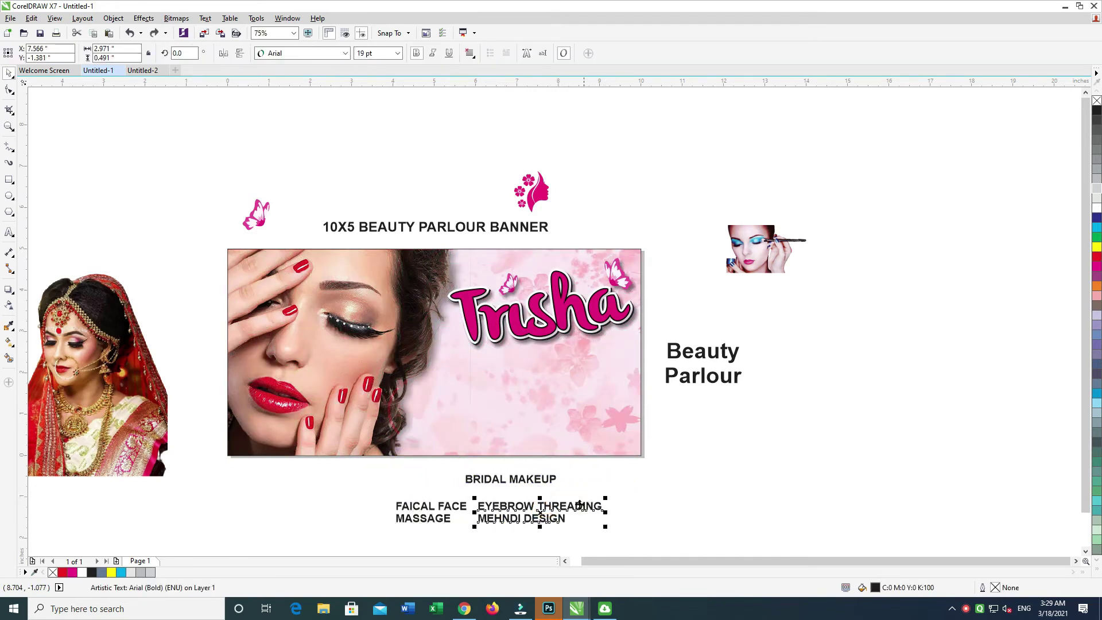
left_click(445, 507)
left_click_drag(460, 457, 426, 470)
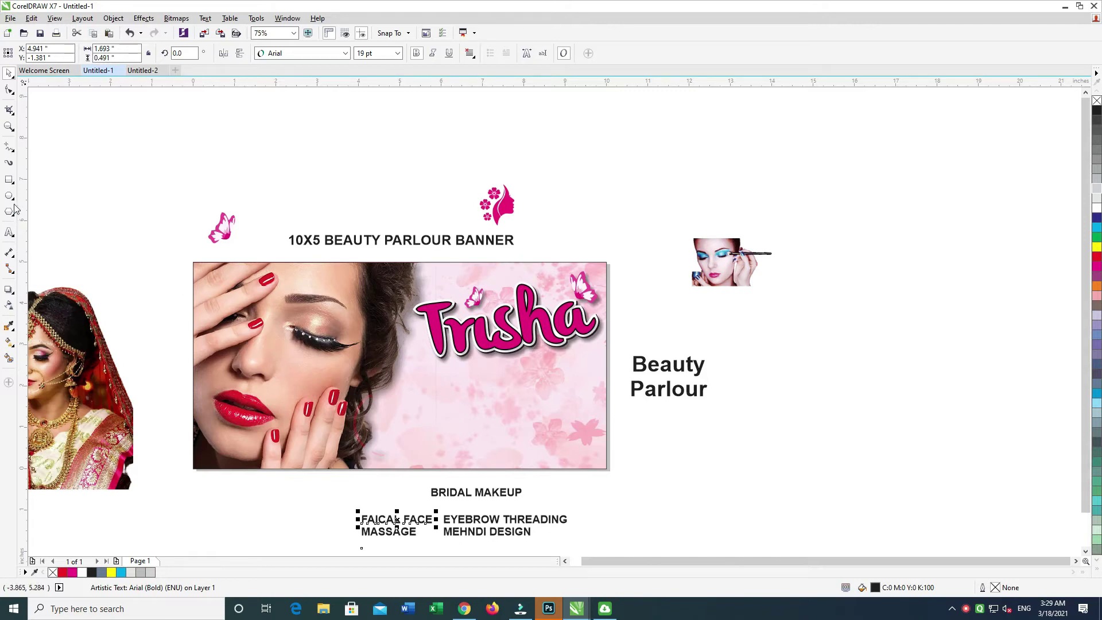
Draw a rectangle about 1.82 by 0.42 inches below the Trisha lettering and round its corners to about 0.1 inch.
left_click(9, 182)
left_click_drag(390, 402, 466, 420)
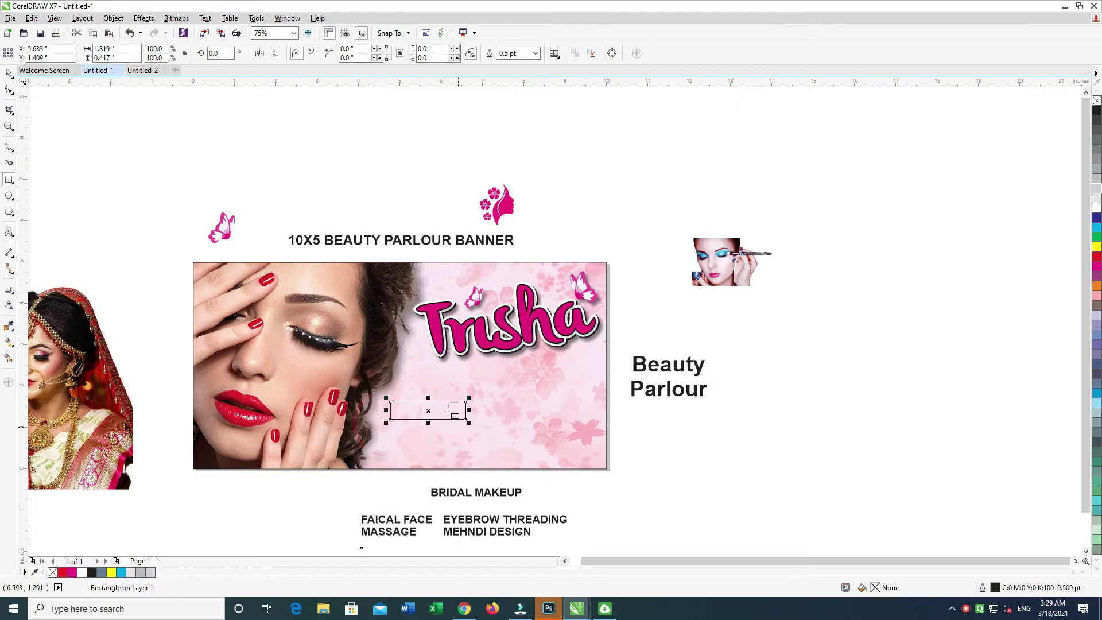
left_click(8, 91)
left_click_drag(390, 402, 395, 402)
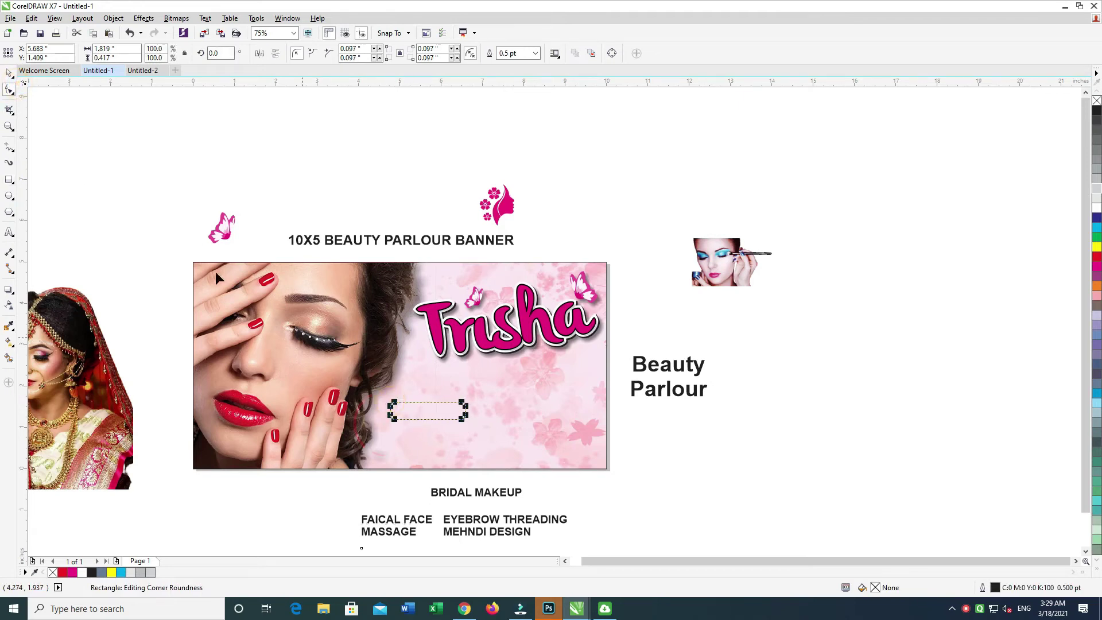
Widen the rounded rectangle to about 2.1 inches and fill it with white.
left_click(9, 72)
left_click_drag(468, 410, 448, 405)
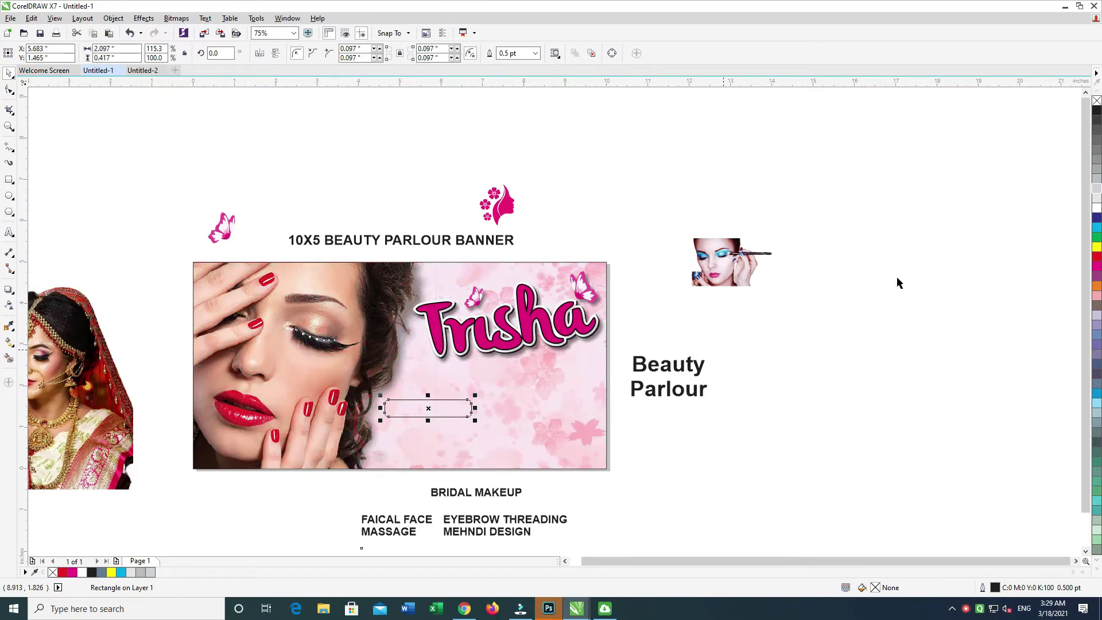
left_click(1096, 208)
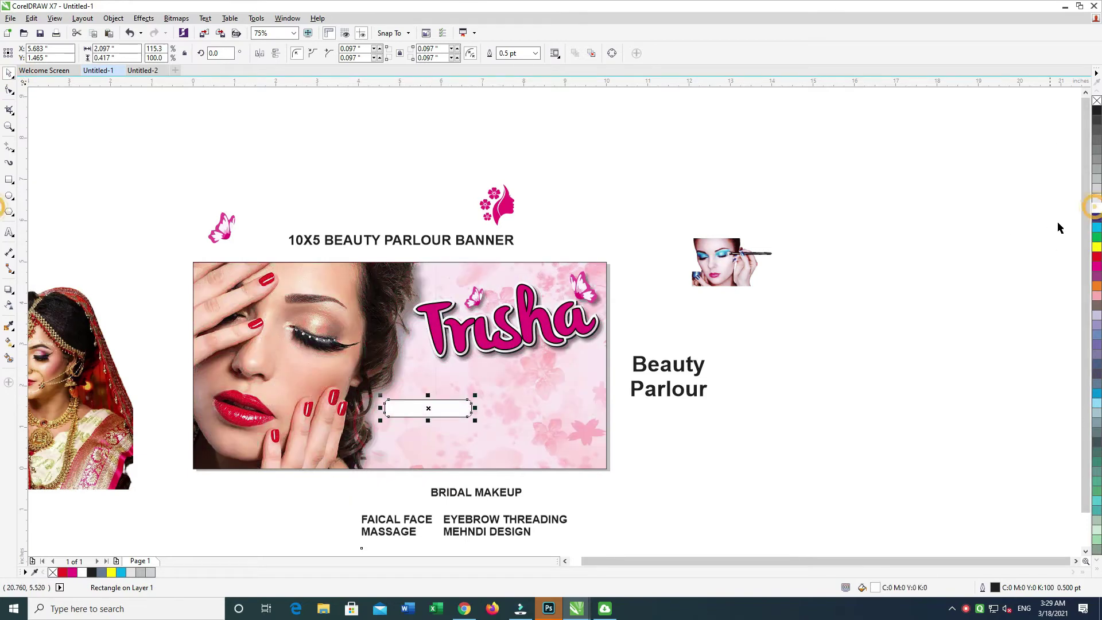
left_click(816, 250)
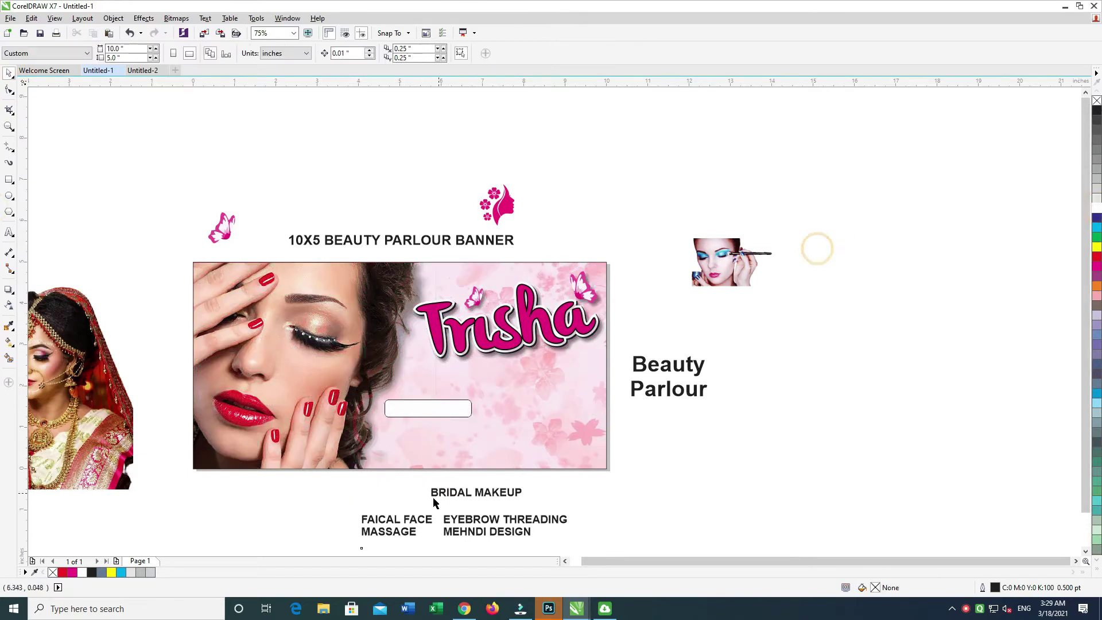
Center the MASSAGE text on the white rectangle and resize the rectangle to about 1.73 by 0.44 inches.
left_click(436, 402, "shift")
key("c")
key("e")
left_click_drag(346, 515, 467, 397)
left_click(464, 408, "shift")
left_click(655, 460)
left_click(464, 408)
left_click_drag(476, 408, 465, 408)
left_click_drag(346, 490, 466, 419)
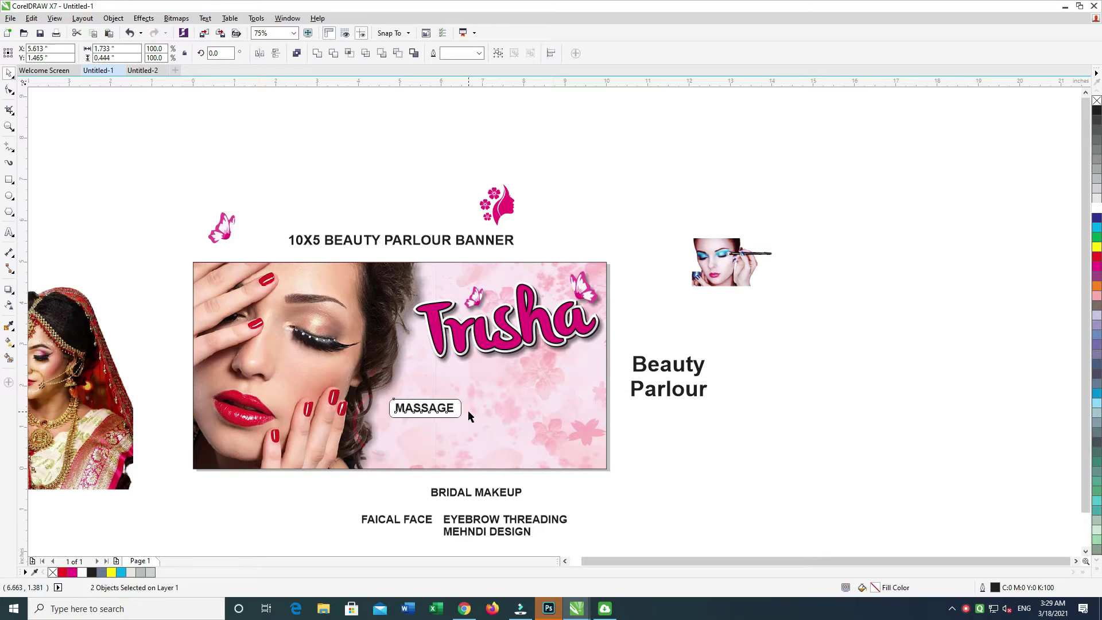
Nudge the MASSAGE text and its rectangle about 0.12 inch down and 0.03 inch left.
key("Down")
key("Down")
key("Down")
key("Down")
key("Down")
key("Down")
key("Down")
key("Down")
key("Down")
key("Down")
key("Down")
key("Down")
key("Left")
key("Left")
key("Left")
left_click(663, 439)
Remove the outline of the rectangle behind MASSAGE and keep its fill white.
left_click(451, 423)
left_click(1096, 230)
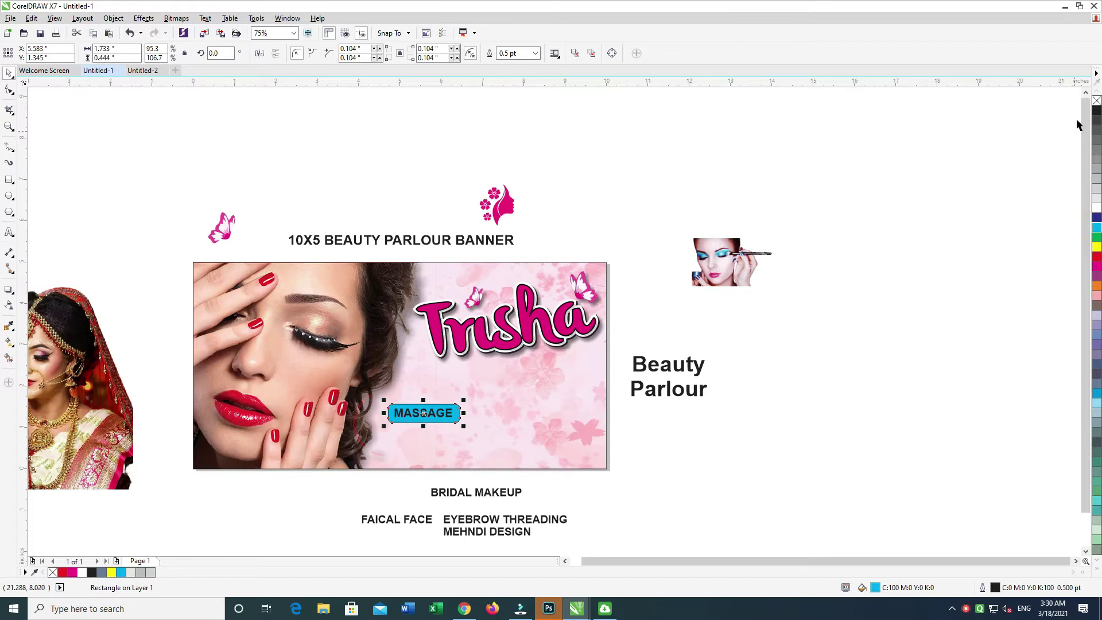
right_click(1096, 102)
left_click(1096, 208)
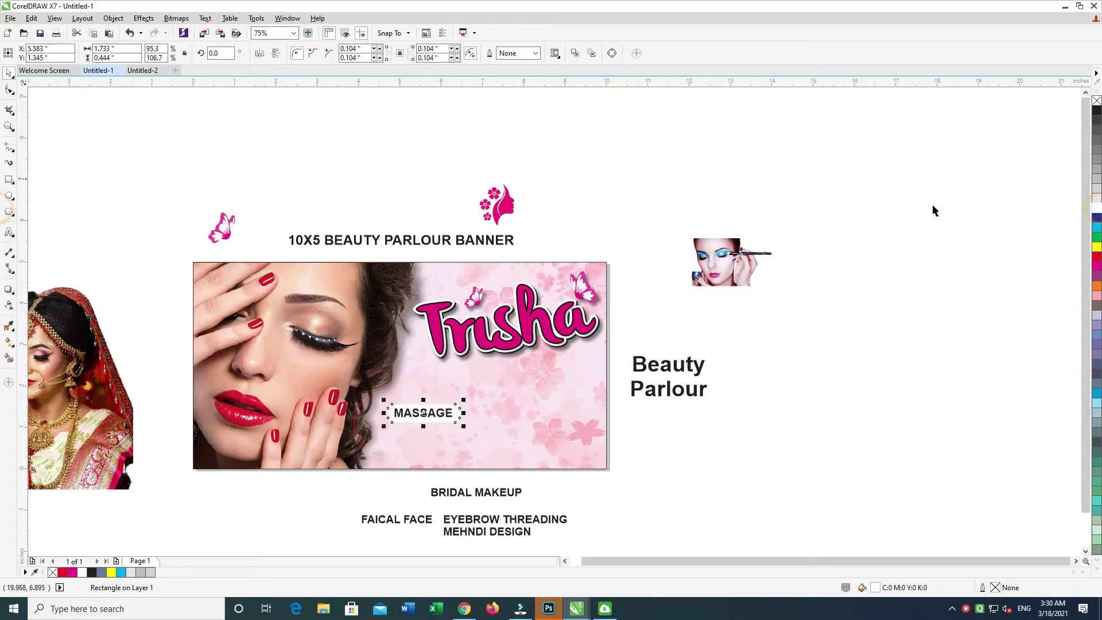
Rotate a copy of the white rectangle by about 5.6 degrees, fill it with cyan and place it behind the original.
left_click_drag(464, 400, 465, 396)
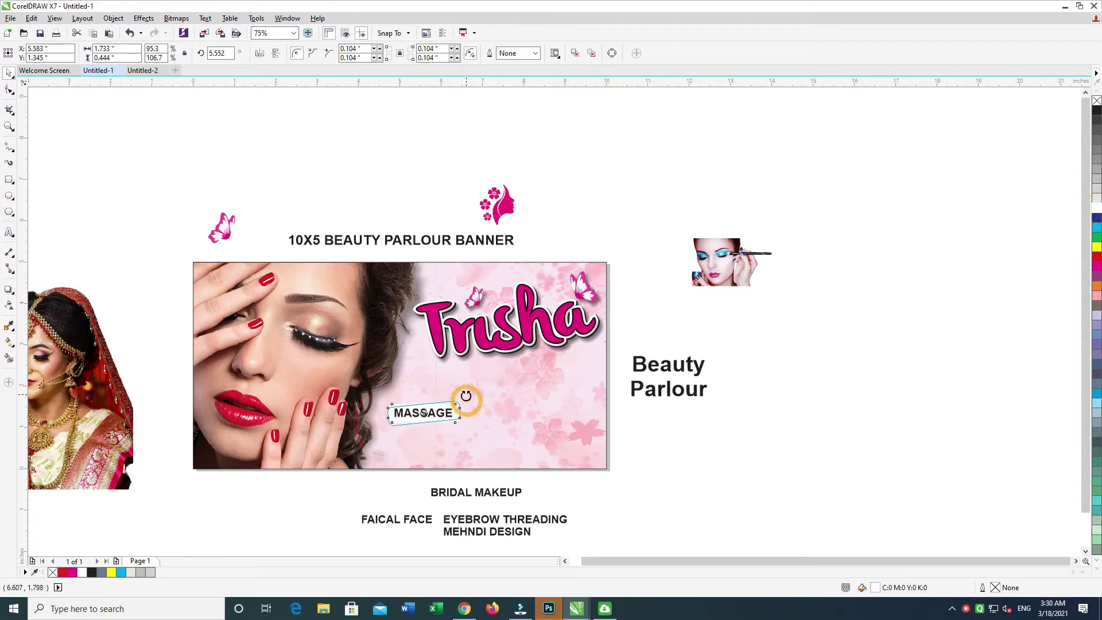
left_click(456, 412)
left_click(1095, 227)
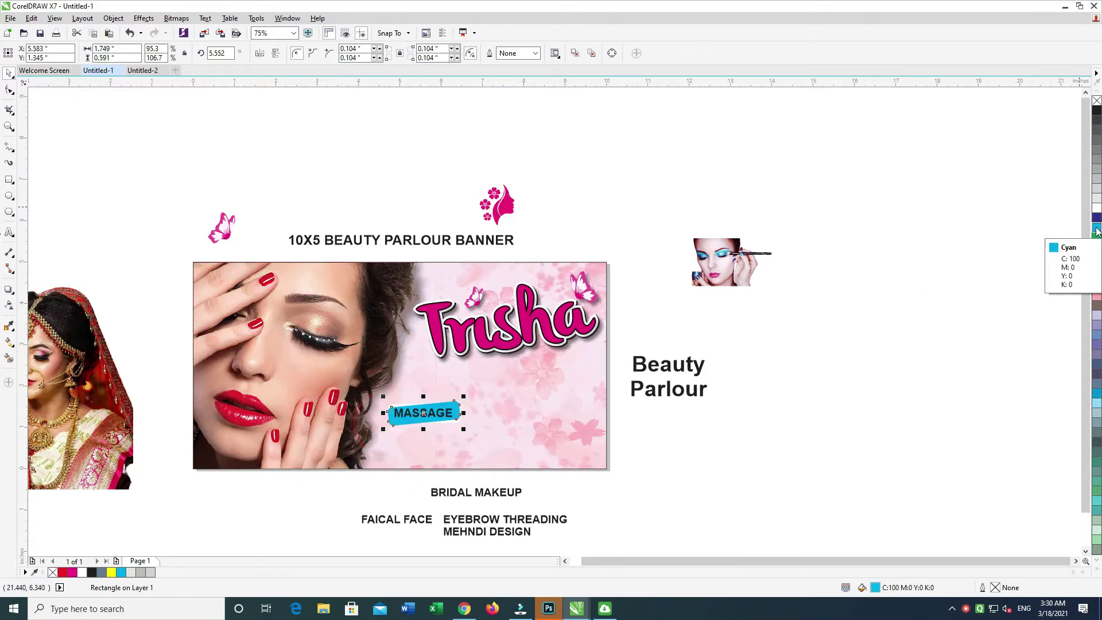
key("ctrl+Page_Down")
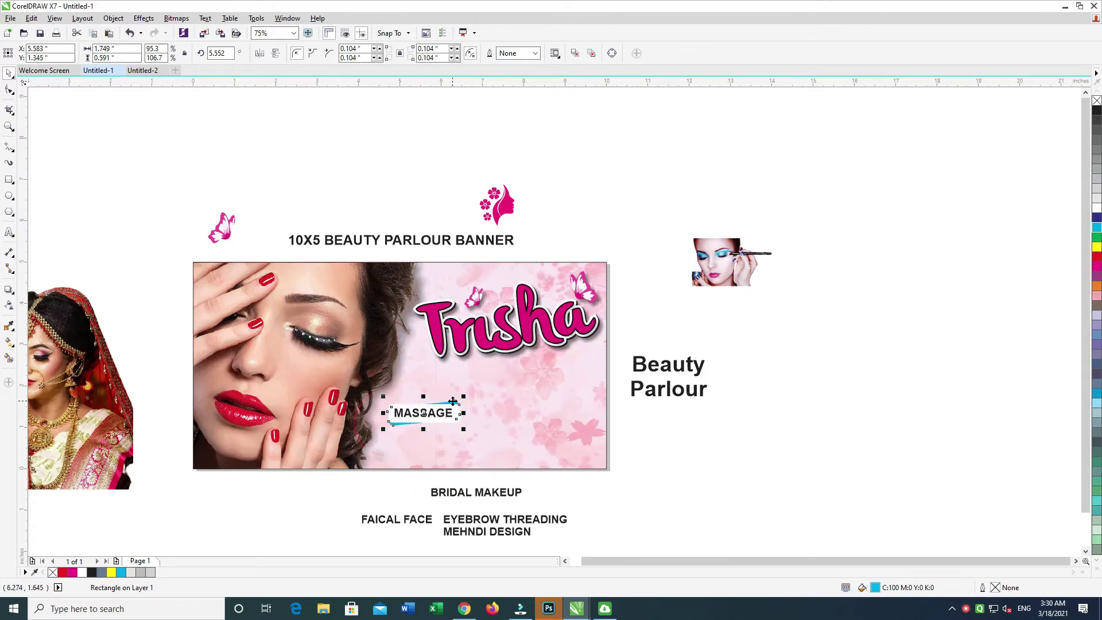
Group the MASSAGE text with its white and cyan shapes and enlarge the group slightly.
left_click_drag(642, 440, 387, 369)
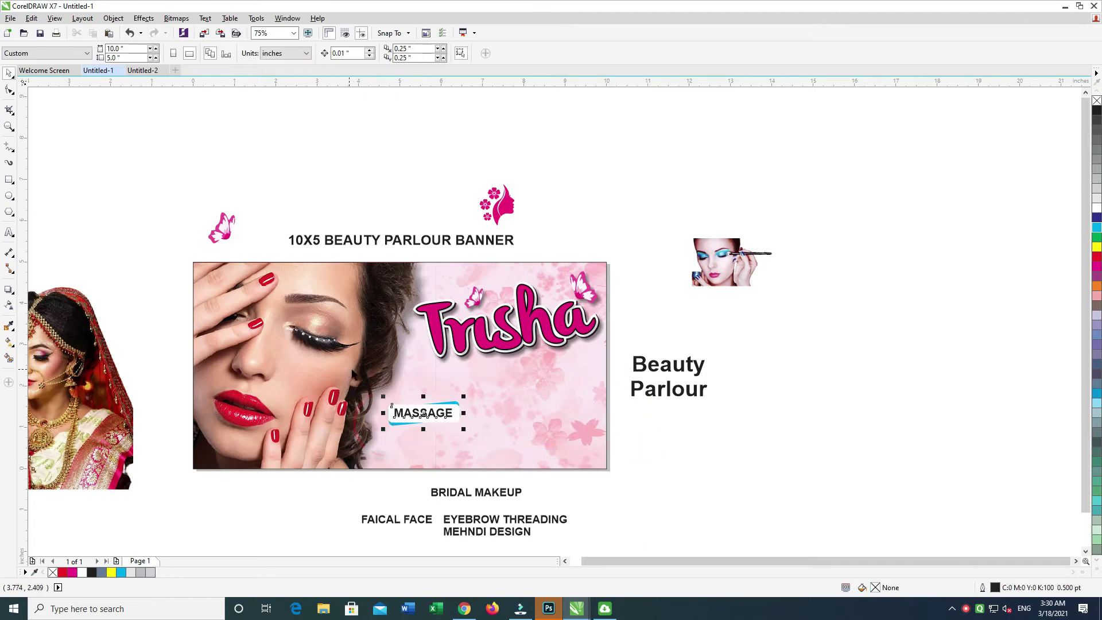
key("ctrl+g")
mouse_move(463, 429)
left_mouse_down()
mouse_move(484, 436)
mouse_move(467, 432)
left_mouse_up()
left_click(455, 402, "ctrl")
left_click(460, 400)
Copy the MASSAGE label beside the original and delete the text from the copy.
left_click(463, 400, "ctrl")
left_click_drag(470, 397, 527, 411)
left_click(429, 405)
left_click(701, 449)
left_click(543, 421)
left_click(654, 430)
left_click(546, 413, "ctrl")
key("Delete")
Widen the empty label backdrop to make room for the BRIDAL MAKEUP text.
left_click(495, 493)
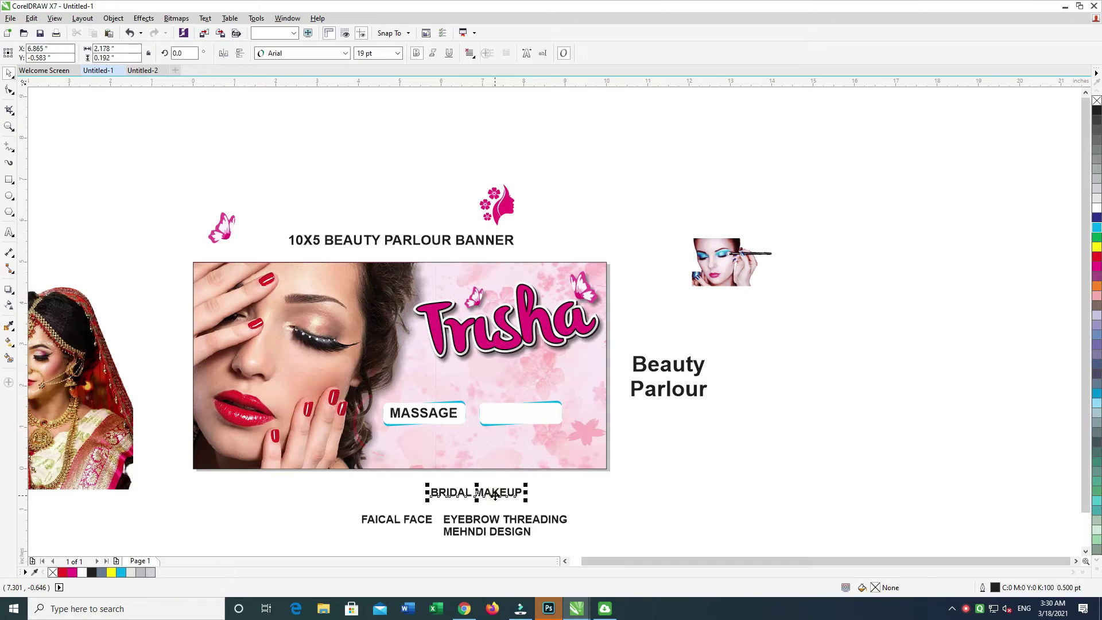
left_click_drag(544, 411, 475, 397)
left_click_drag(566, 413, 590, 425)
left_click(696, 446)
Center the BRIDAL MAKEUP text on the empty label backdrop and bring the text to the front.
left_click(479, 494)
left_click(539, 414, "shift")
key("c")
key("e")
left_click(665, 419)
left_click_drag(657, 458, 480, 381)
key("shift+Page_Up")
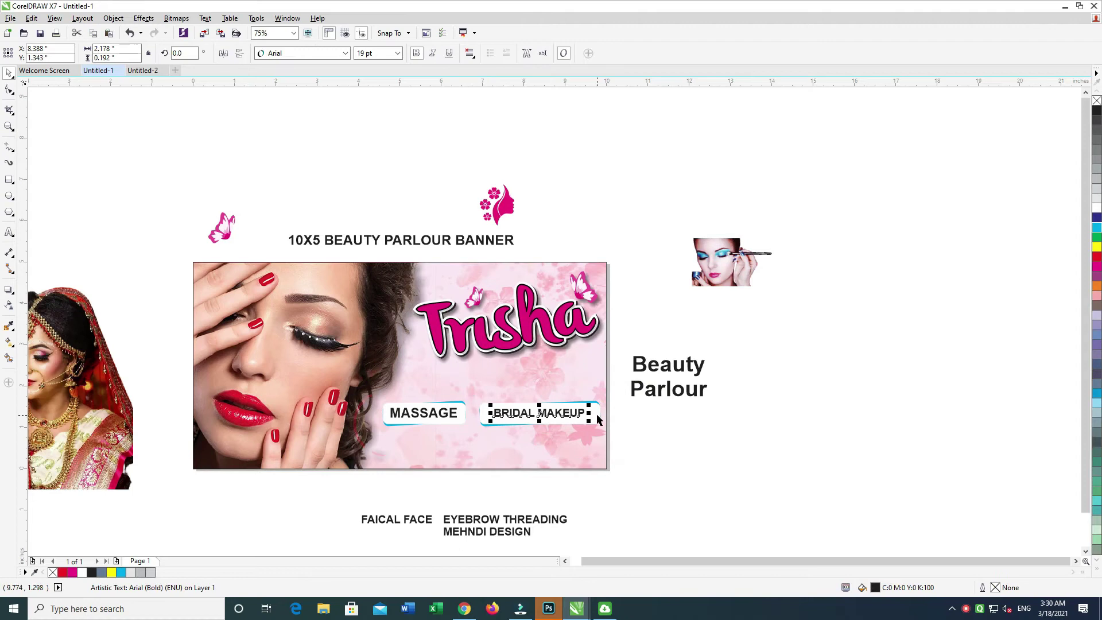
Narrow the BRIDAL MAKEUP backdrop to about 2.38 inches so it fits the text closely.
left_click(598, 411)
left_click_drag(599, 412, 584, 415)
left_click_drag(463, 387, 657, 458)
left_click(630, 425)
left_click(578, 411)
left_click_drag(587, 413, 580, 413)
Move the BRIDAL MAKEUP label closer to MASSAGE and nudge both labels about 0.11 inch left.
left_click_drag(637, 455, 467, 392)
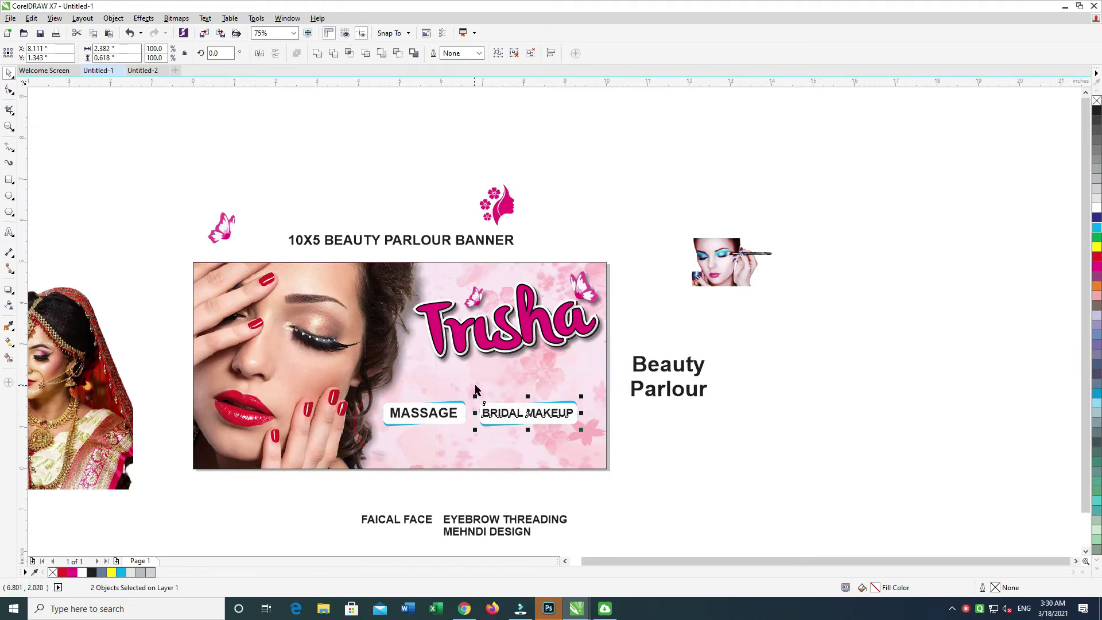
key("Left")
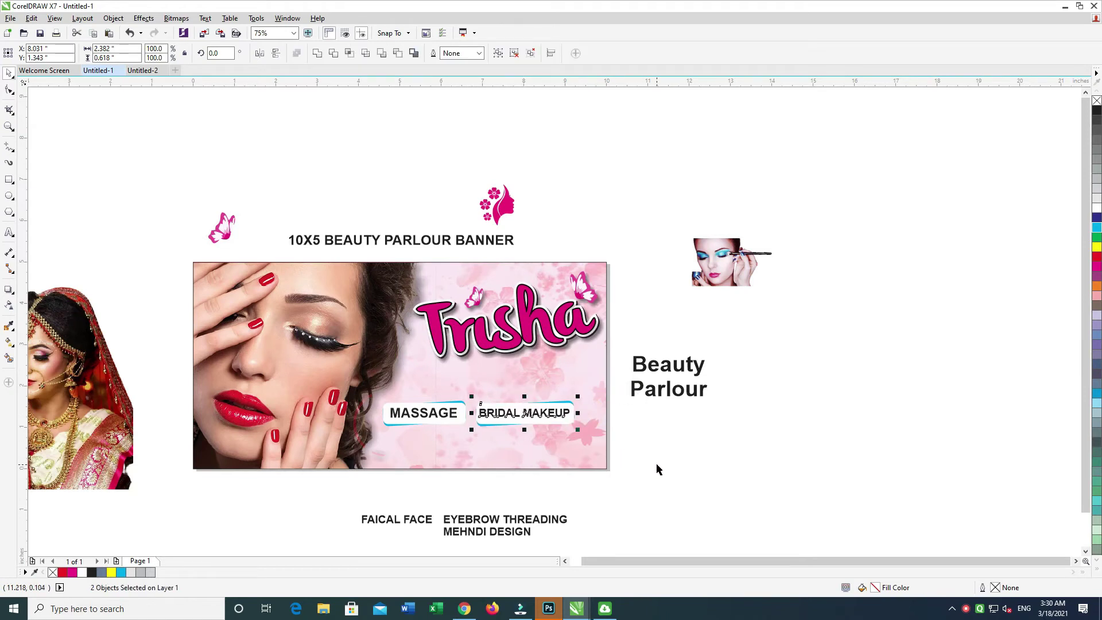
left_click_drag(458, 396, 367, 371)
key("Left")
key("Left")
key("Left")
key("Left")
key("Left")
key("Left")
key("Left")
key("Left")
key("Left")
key("Left")
key("Left")
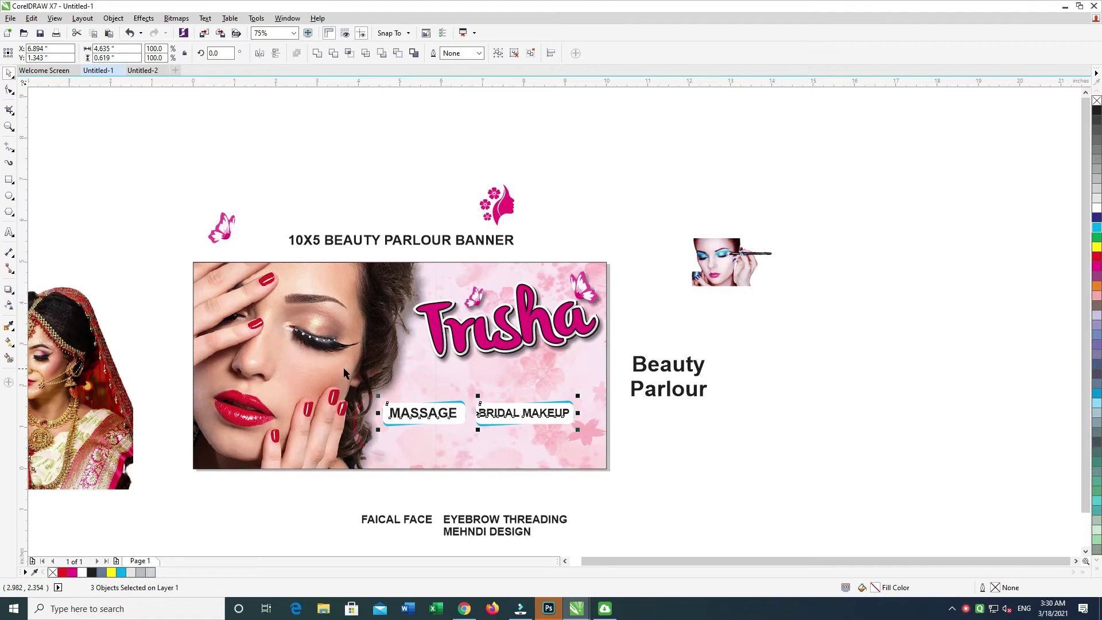
key("Left")
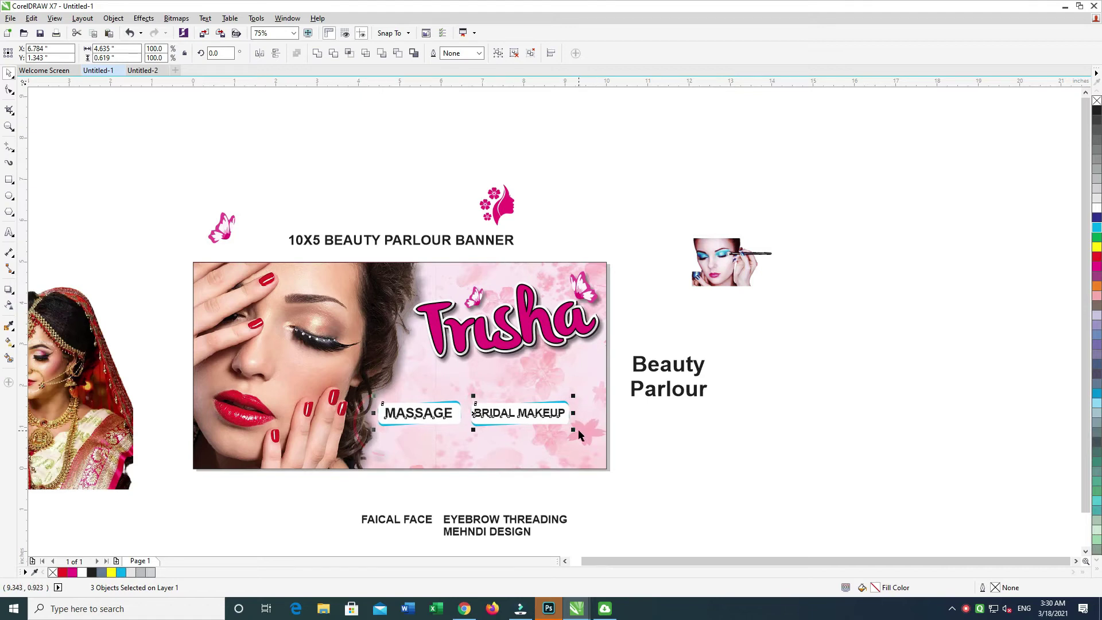
Scale the MASSAGE and BRIDAL MAKEUP labels down slightly together.
left_click_drag(574, 431, 564, 424)
left_click(636, 423)
left_click_drag(681, 458, 384, 350)
left_click(646, 461)
Copy a label below MASSAGE, delete its text and widen the empty backdrop to about 2.22 inches.
left_click_drag(346, 491, 432, 435)
right_click(432, 434)
left_click(416, 438, "ctrl")
key("Delete")
left_click(400, 523)
left_click(444, 443)
left_click_drag(460, 438, 473, 438)
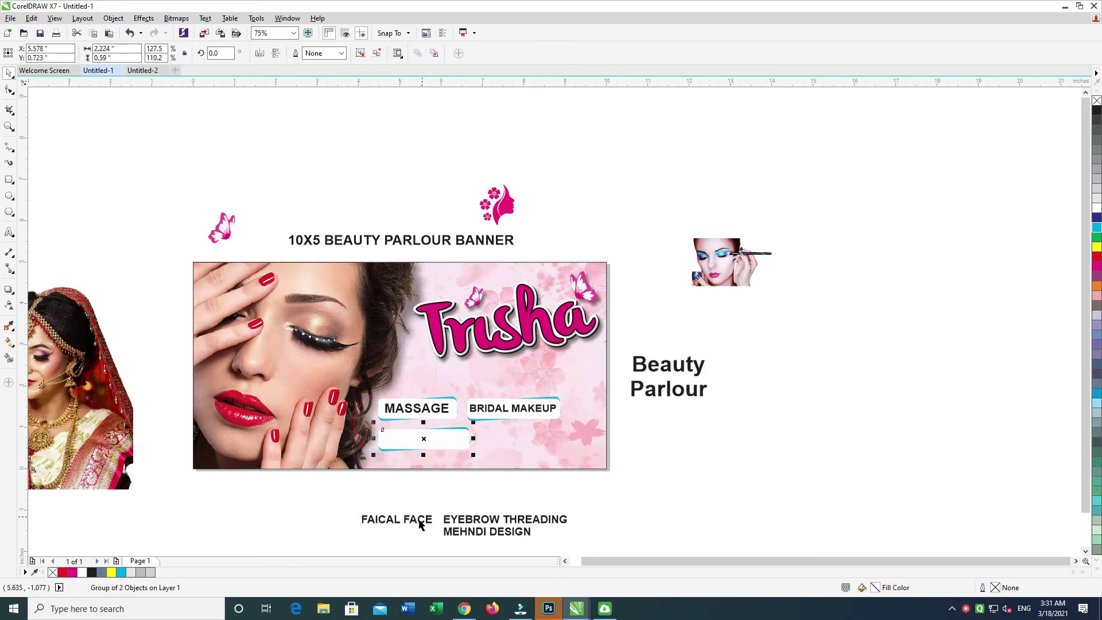
Center the FAICAL FACE text on the empty backdrop below MASSAGE.
left_click(419, 522)
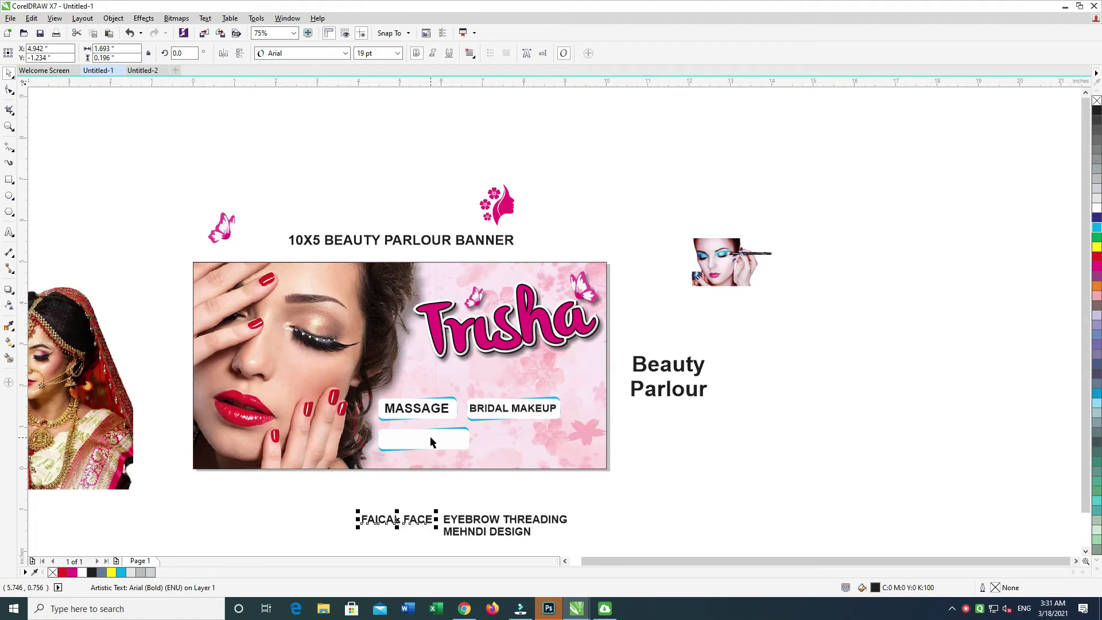
left_click(429, 437)
left_click(410, 520)
left_click(428, 443, "shift")
key("c")
key("e")
left_click(383, 522)
left_click_drag(359, 522, 479, 423)
Copy the FAICAL FACE label to the spot below BRIDAL MAKEUP and delete the copy's text.
left_click_drag(453, 435, 551, 437)
left_click(677, 428)
left_click(540, 439)
key("Delete")
Center the MEHNDI DESIGN text on the fourth backdrop and bring the text to the front.
left_click(506, 532)
left_click(526, 442, "shift")
key("c")
key("e")
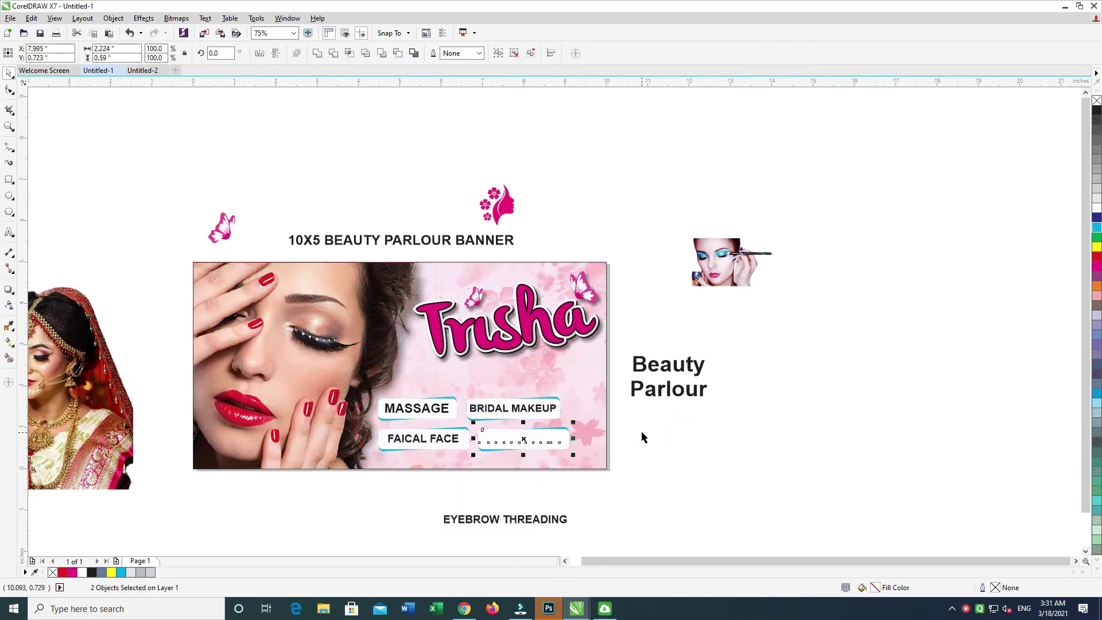
left_click(516, 431)
key("shift+Page_Up")
Delete the leftover EYEBROW THREADING text and group each service label's text with its backdrop.
left_click_drag(649, 478, 610, 424)
key("Delete")
left_click_drag(352, 509, 489, 426)
left_click_drag(587, 400, 454, 428)
key("ctrl+g")
left_click_drag(153, 356, 507, 441)
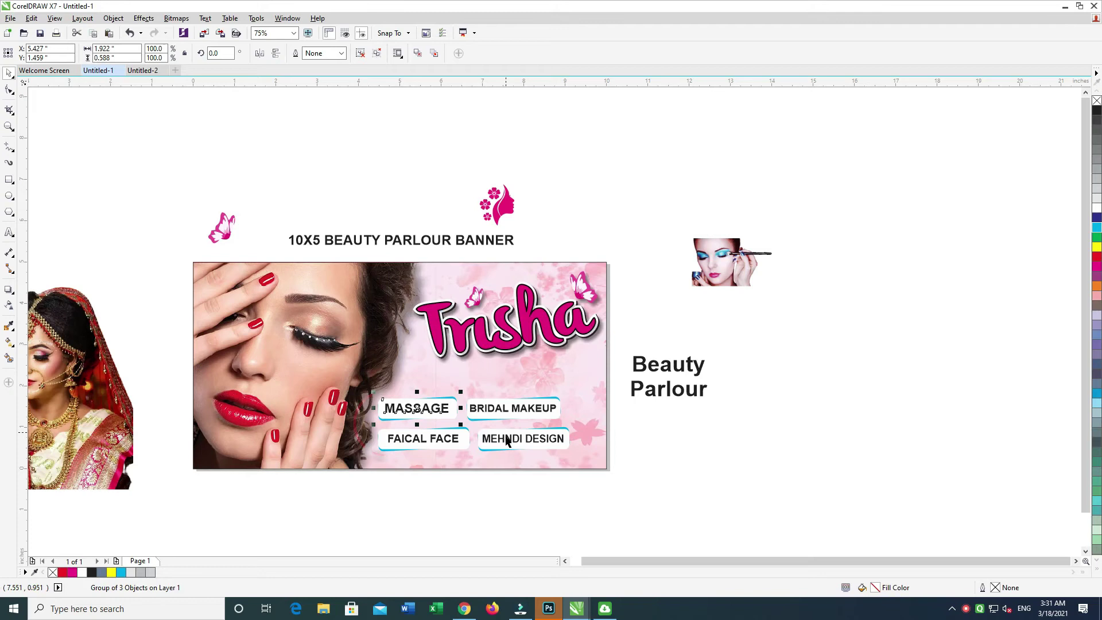
Undo the accidental shift of the banner background and group the four service labels together.
left_click_drag(360, 509, 591, 390)
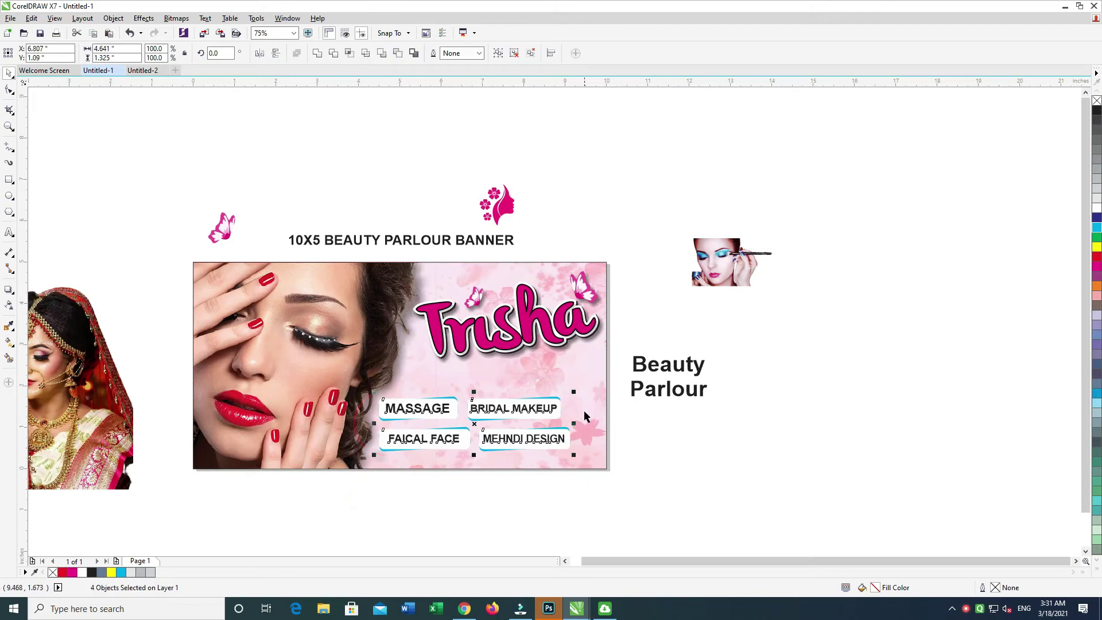
left_click(576, 425)
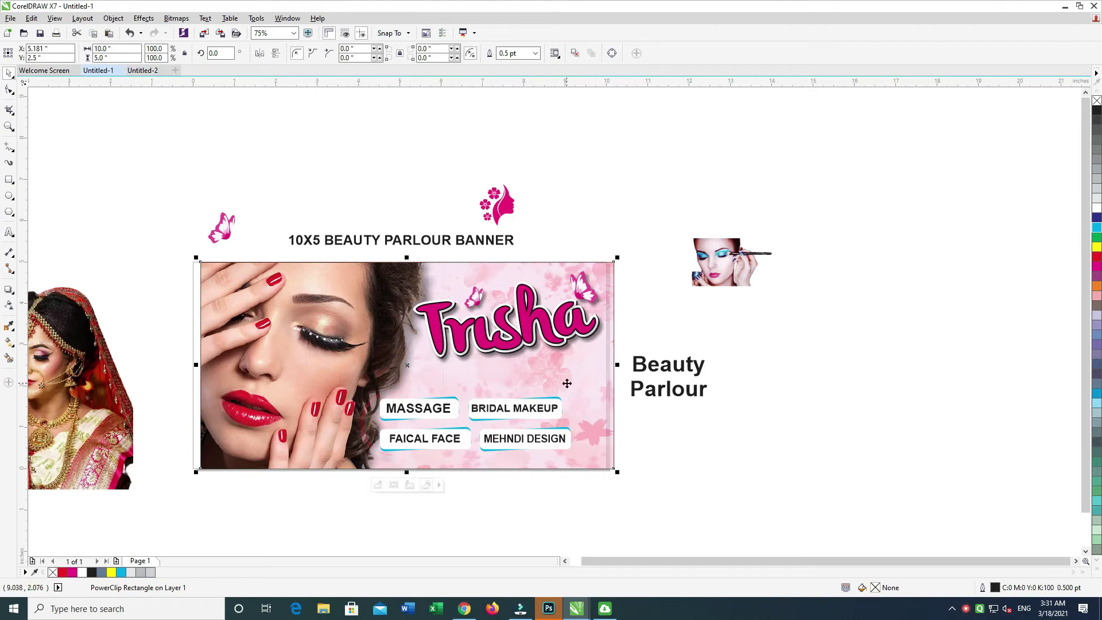
key("ctrl+z")
left_click_drag(644, 494, 344, 385)
key("ctrl+g")
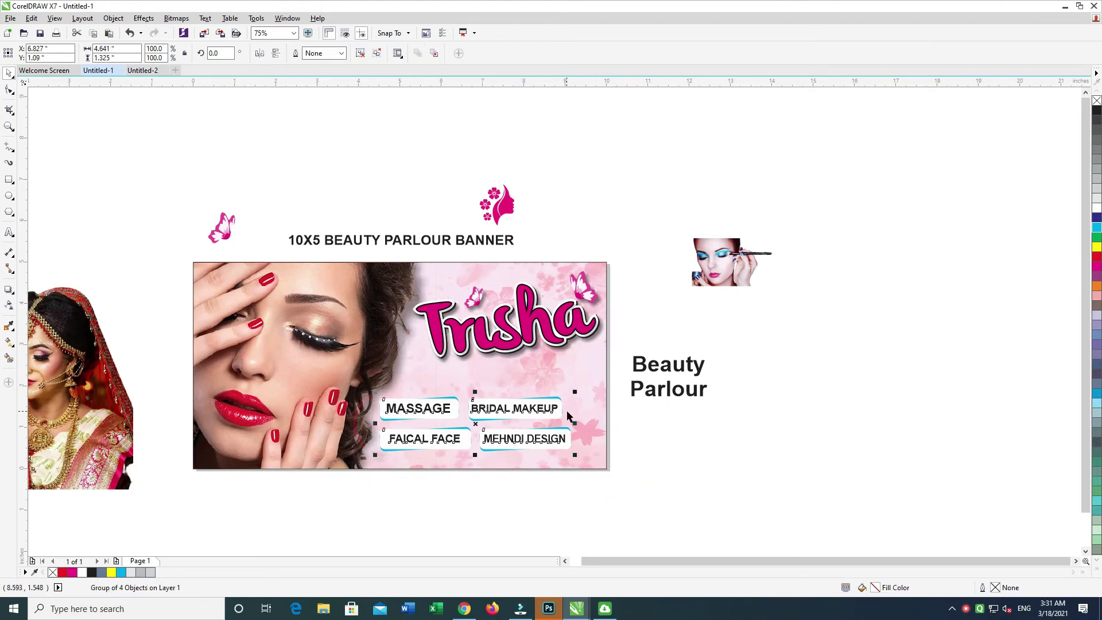
Widen the grouped service labels to about 5.09 inches and nudge them slightly right.
left_click_drag(574, 423, 593, 425)
key("Right")
key("Right")
key("Right")
key("Right")
key("Right")
key("Right")
key("Right")
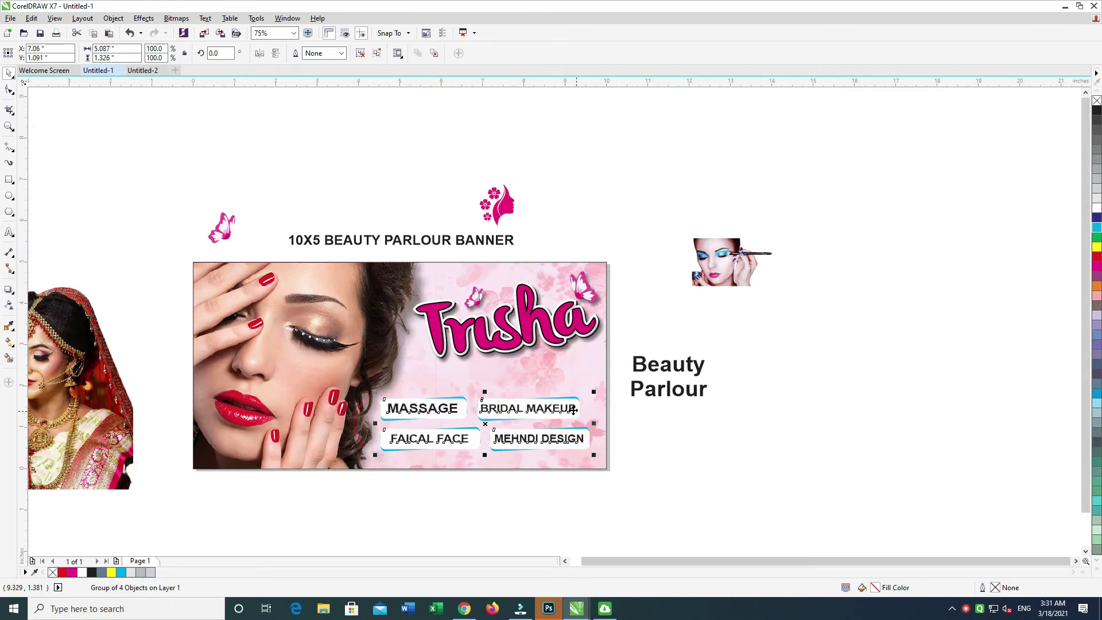
Nudge the grouped service labels down by about 0.09 inches on the banner.
key("Down")
key("Down")
key("Down")
key("Down")
key("Down")
key("Down")
key("Down")
key("Down")
key("Down")
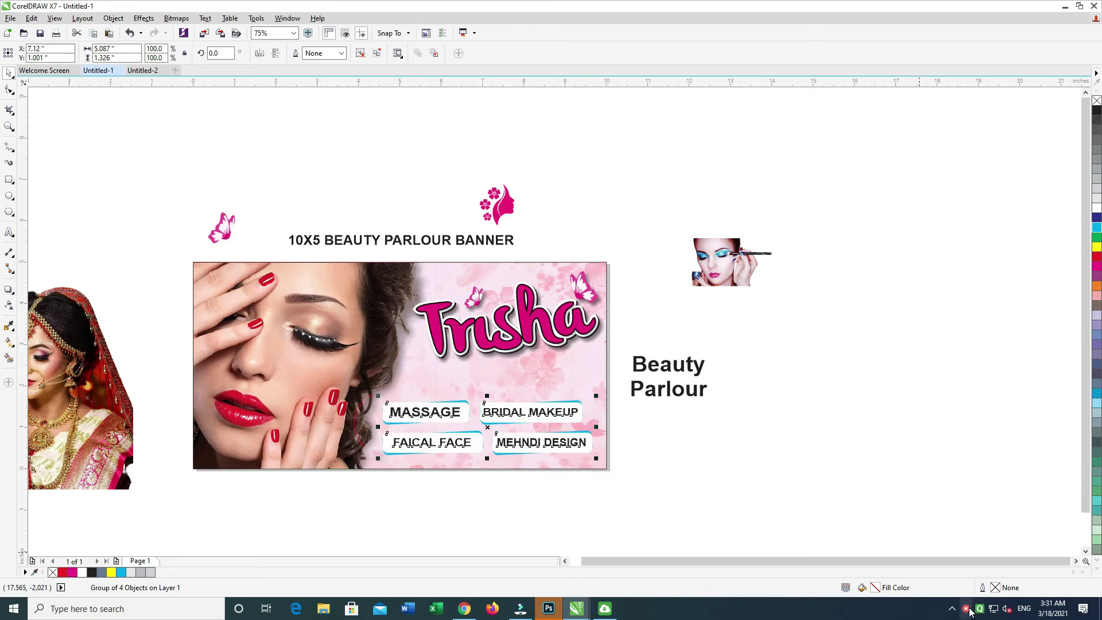
left_click(968, 610)
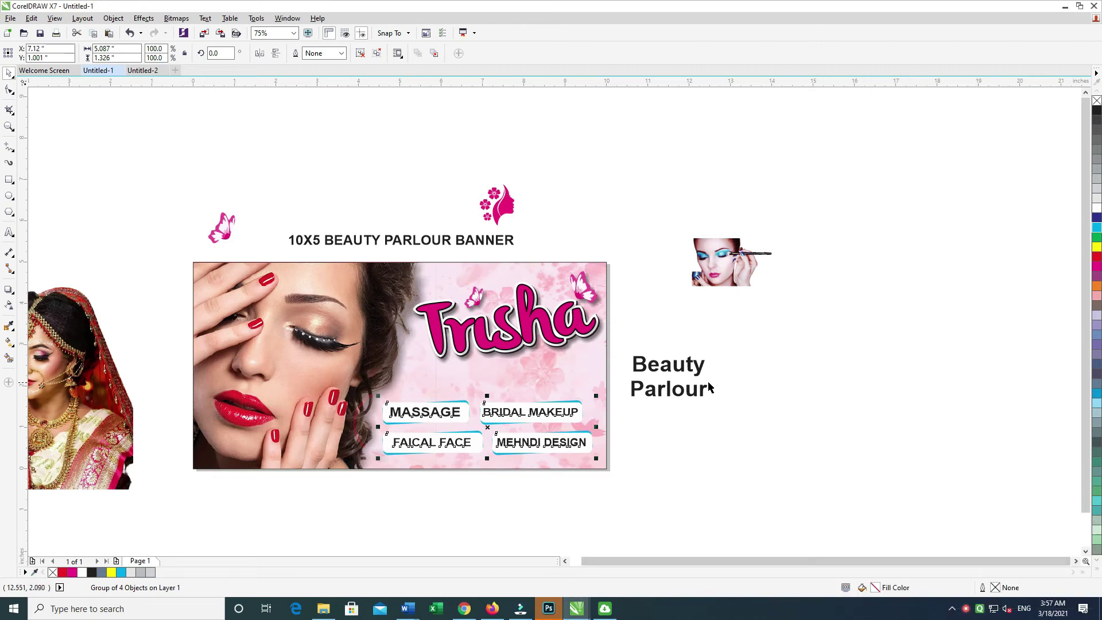
Nudge the Trisha lettering group up by about 0.08 inches.
left_click_drag(630, 229, 389, 388)
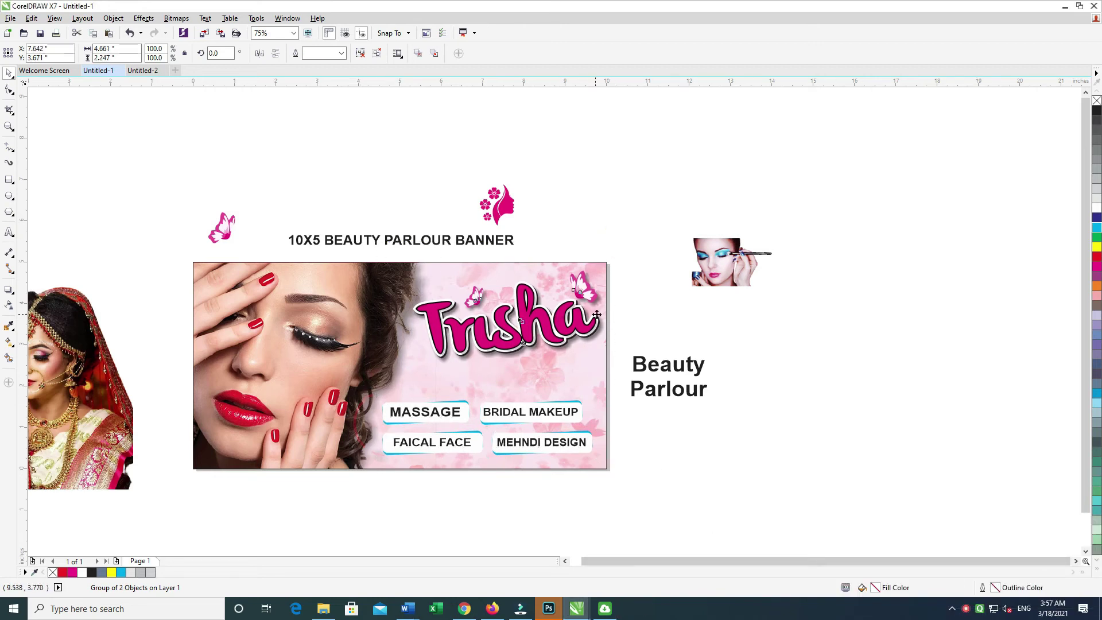
key("Up")
key("Up")
key("Up")
key("Up")
left_click_drag(295, 227, 341, 222)
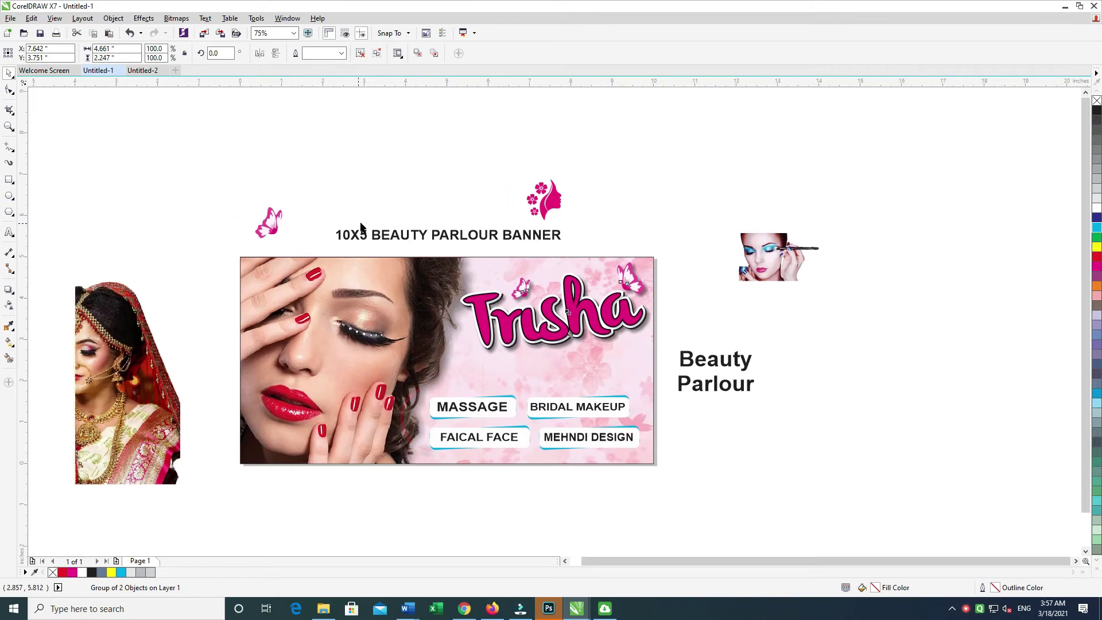
Move the Beauty Parlour text onto the banner below the Trisha lettering and break it apart into separate lines.
left_click_drag(692, 245, 224, 497)
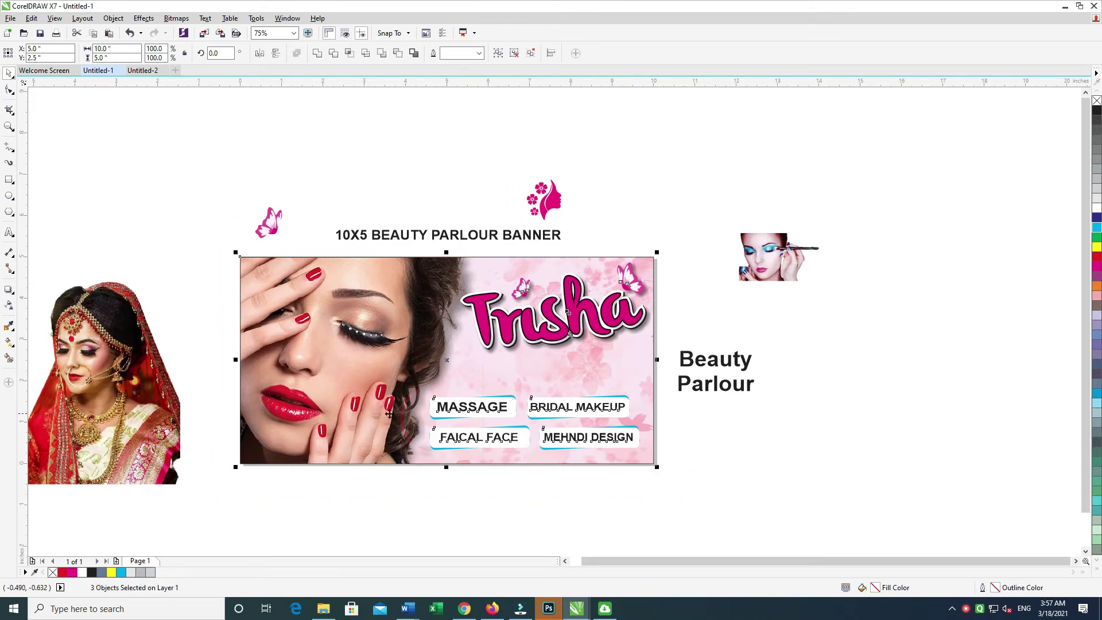
key("shift+F2")
left_click_drag(636, 427, 386, 427)
left_click(885, 295)
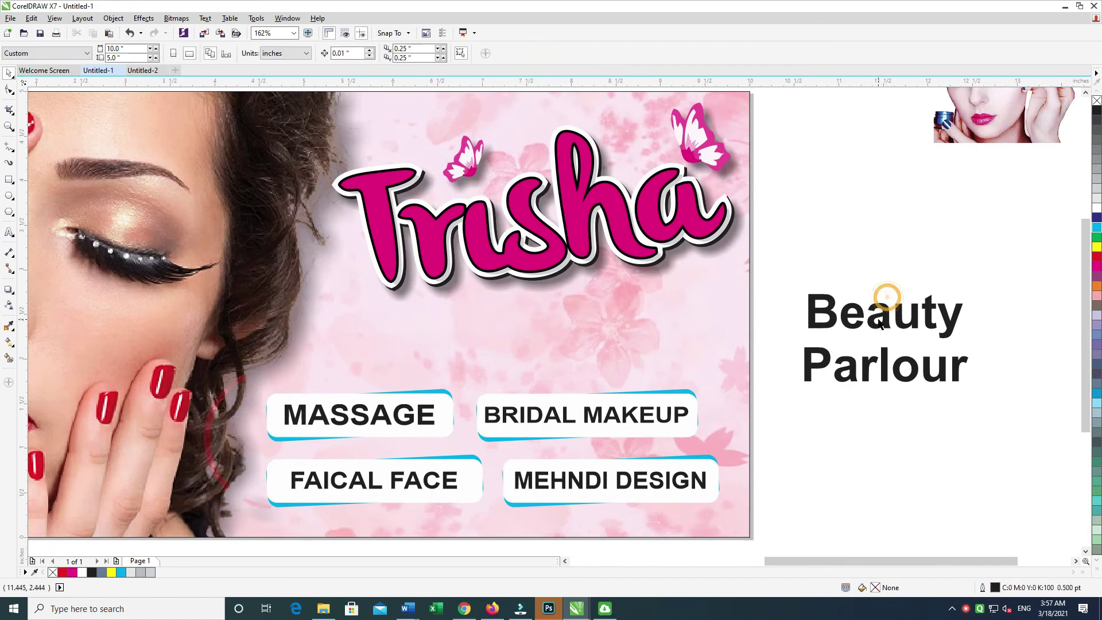
left_click_drag(850, 320, 596, 327)
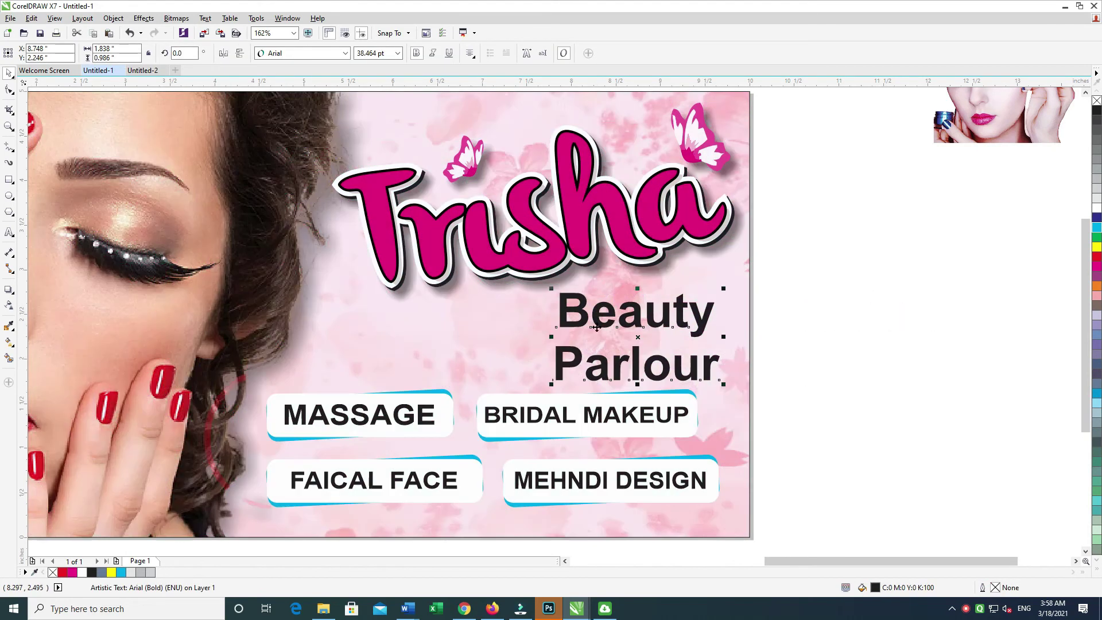
key("ctrl+k")
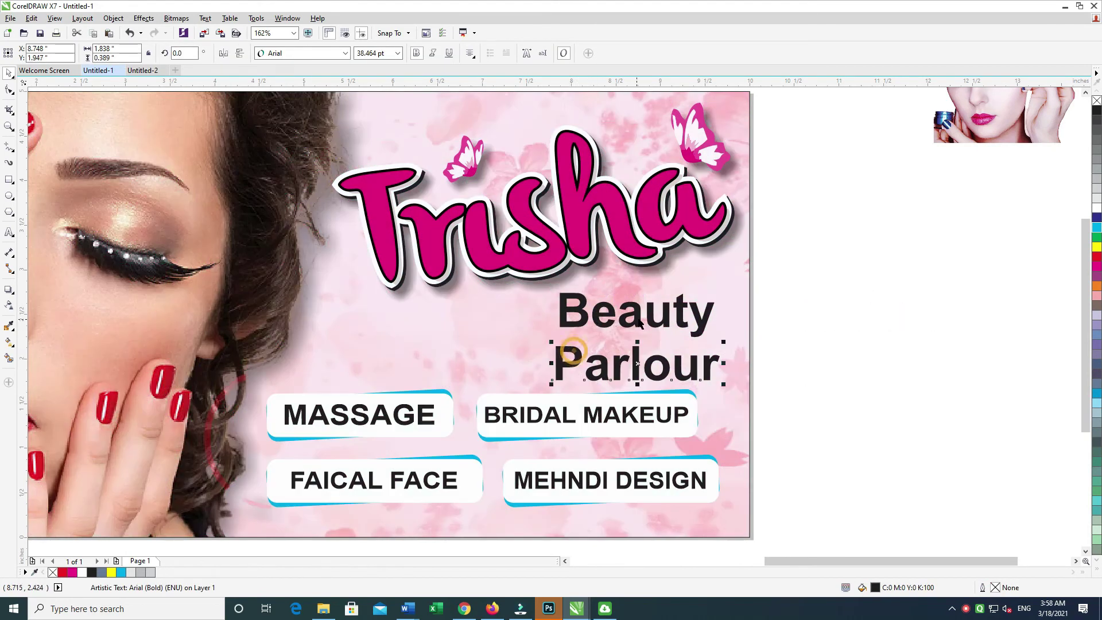
Delete the separate Parlour line and complete the remaining text to read "Beauty Parlour" on one line.
left_click(883, 237)
left_click(635, 360)
key("Delete")
double_click(703, 325)
key("ctrl+z")
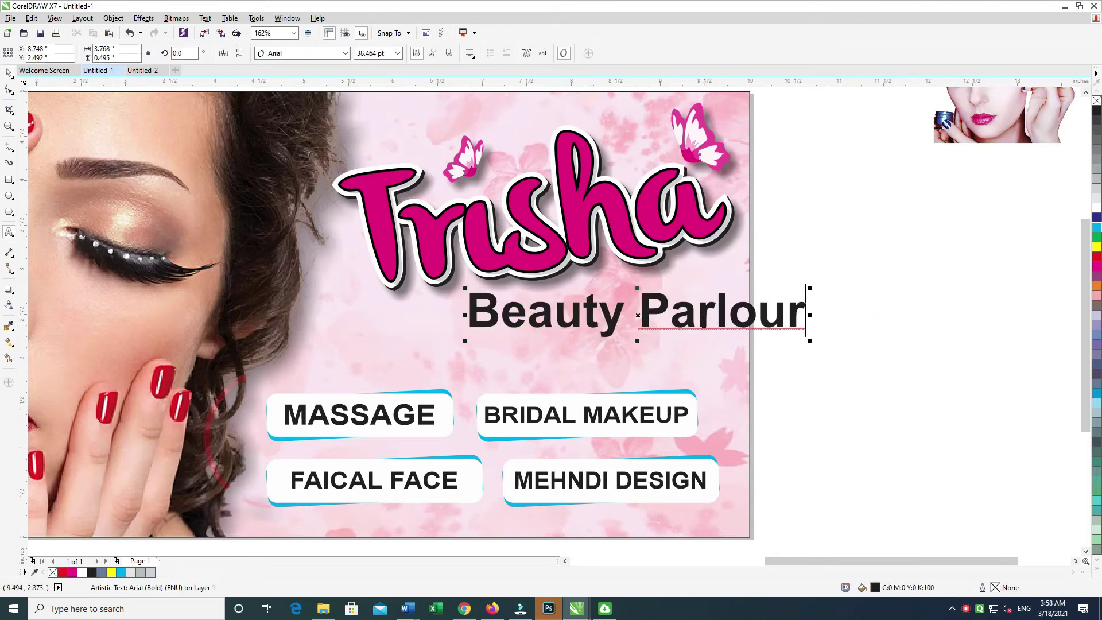
Move the Beauty Parlour line between the Trisha lettering and the service labels and enlarge it to about 4.11 inches wide.
left_click(4, 91)
left_click_drag(576, 308, 464, 334)
left_click_drag(699, 366, 714, 370)
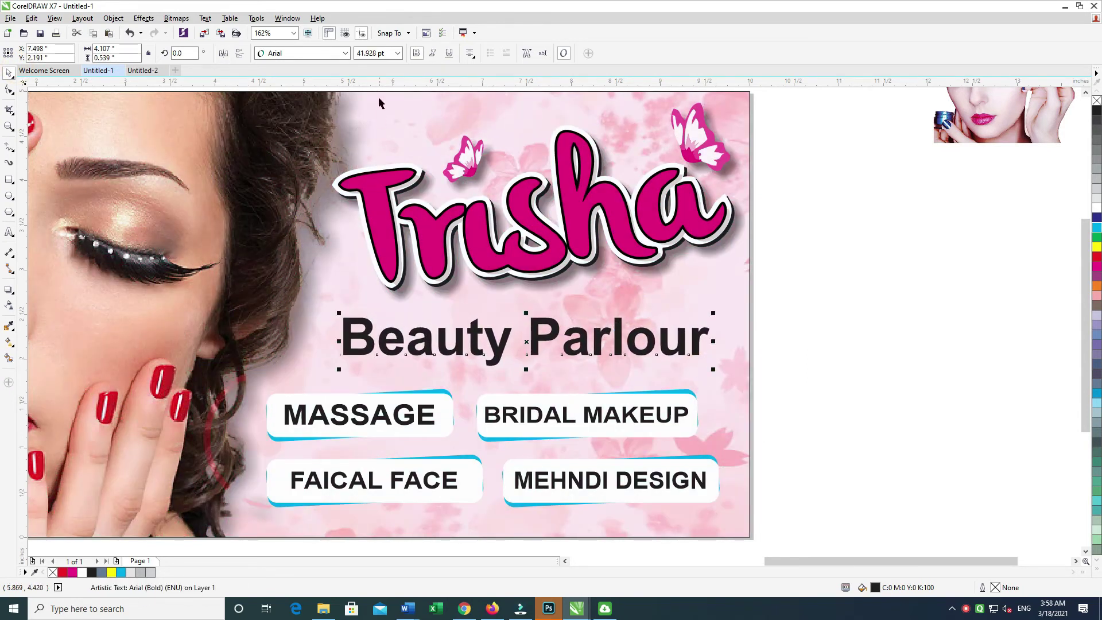
Change the Beauty Parlour text's font to Elephant (Normal).
left_click(345, 53)
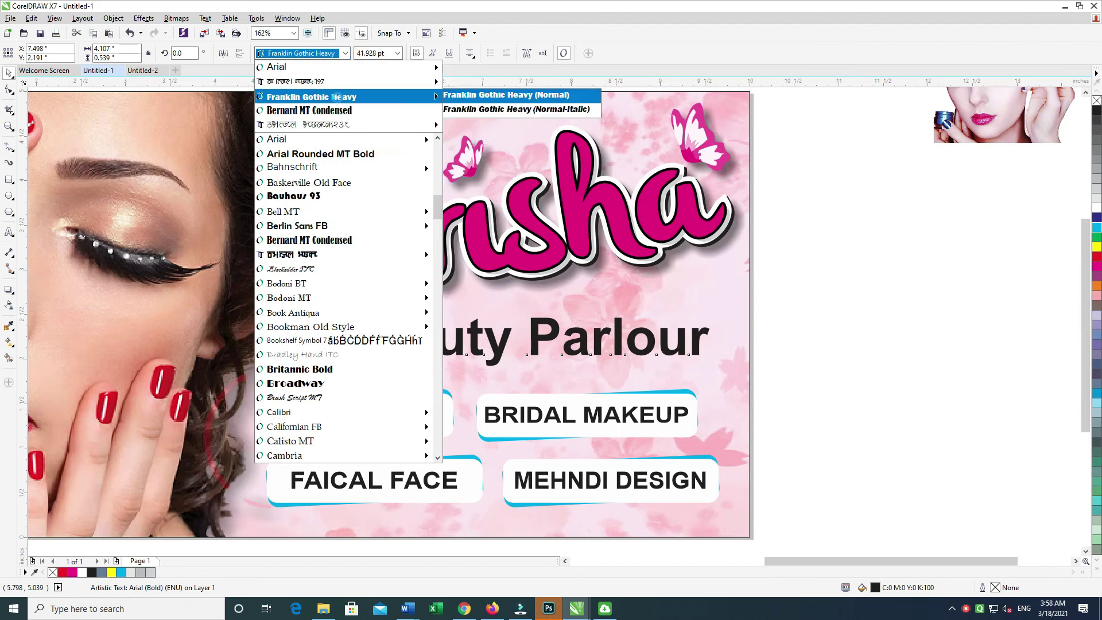
left_click(337, 96)
left_click(345, 53)
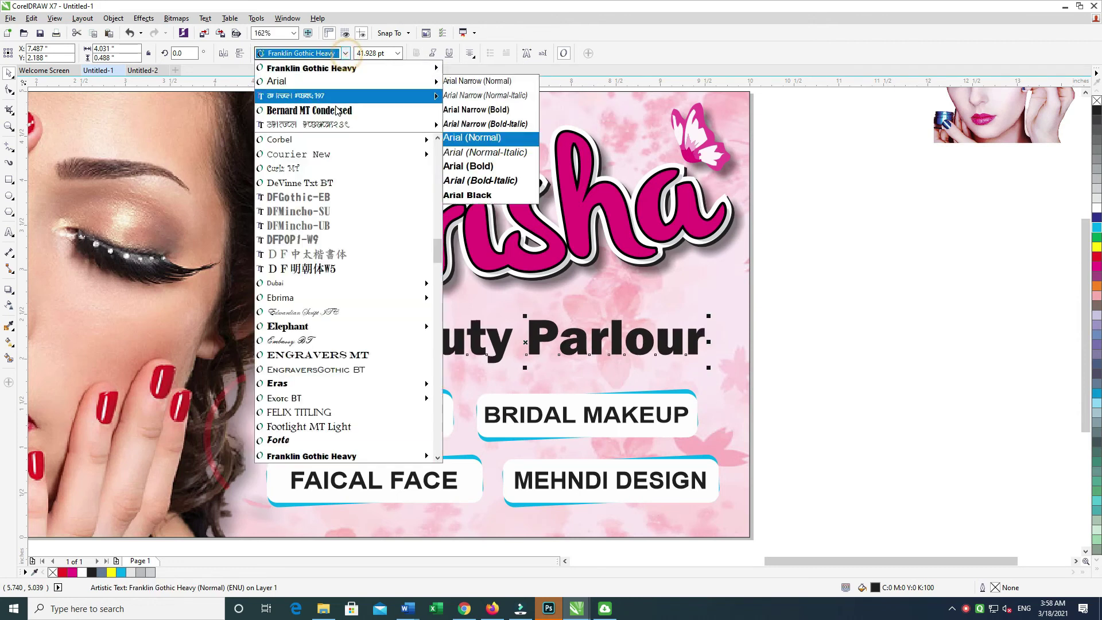
mouse_move(402, 326)
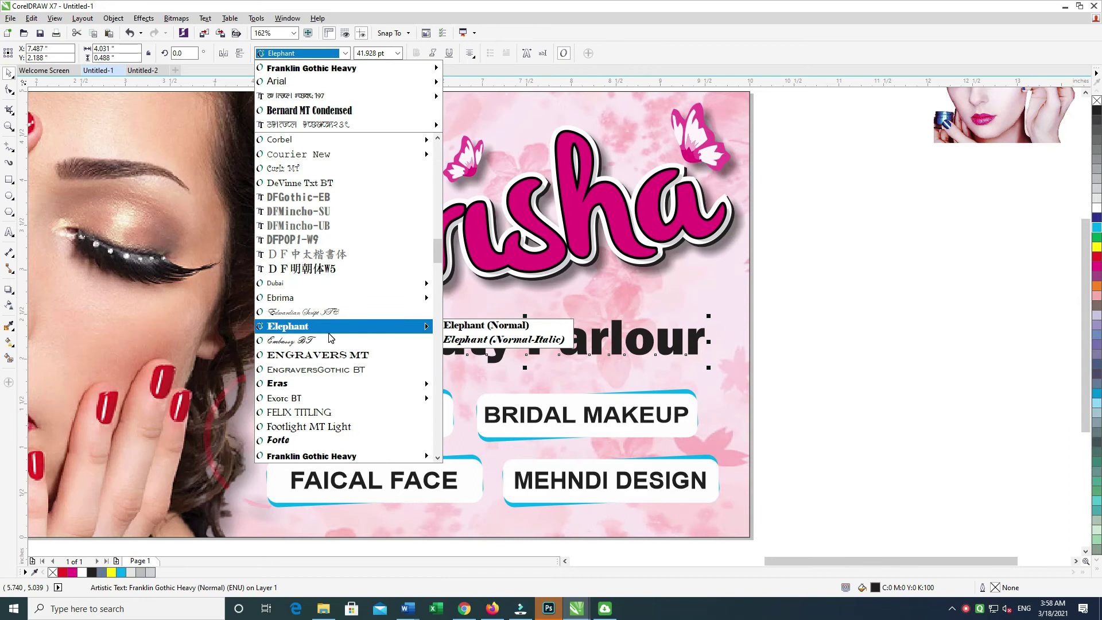
left_click(468, 326)
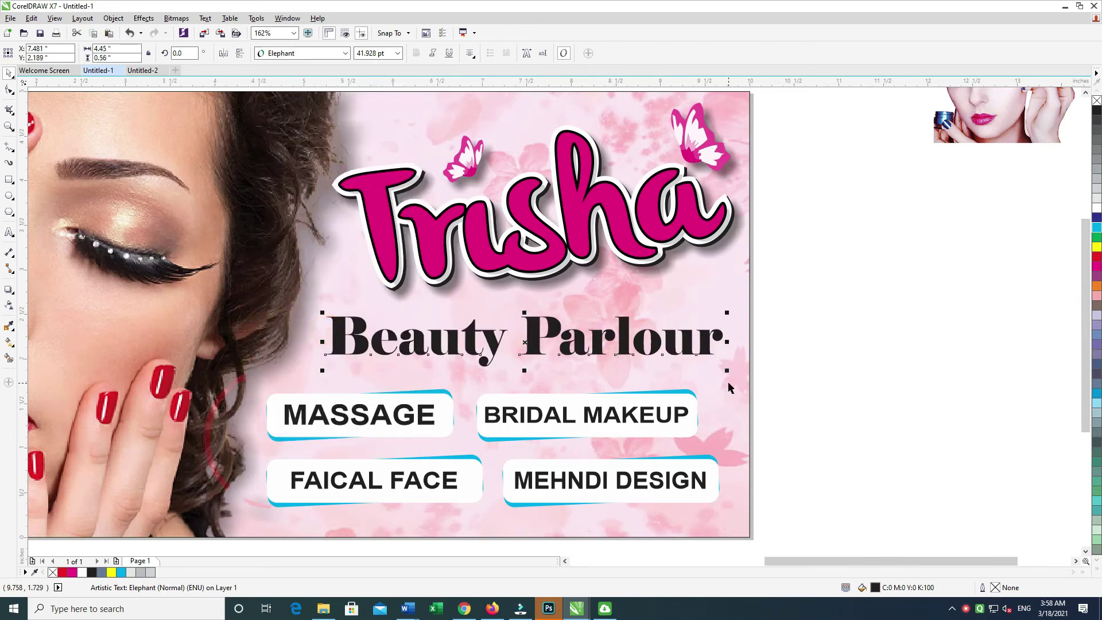
Shift the service labels slightly down and right, and enlarge the Beauty Parlour text to about 4.72 inches wide.
left_click_drag(822, 379, 252, 498)
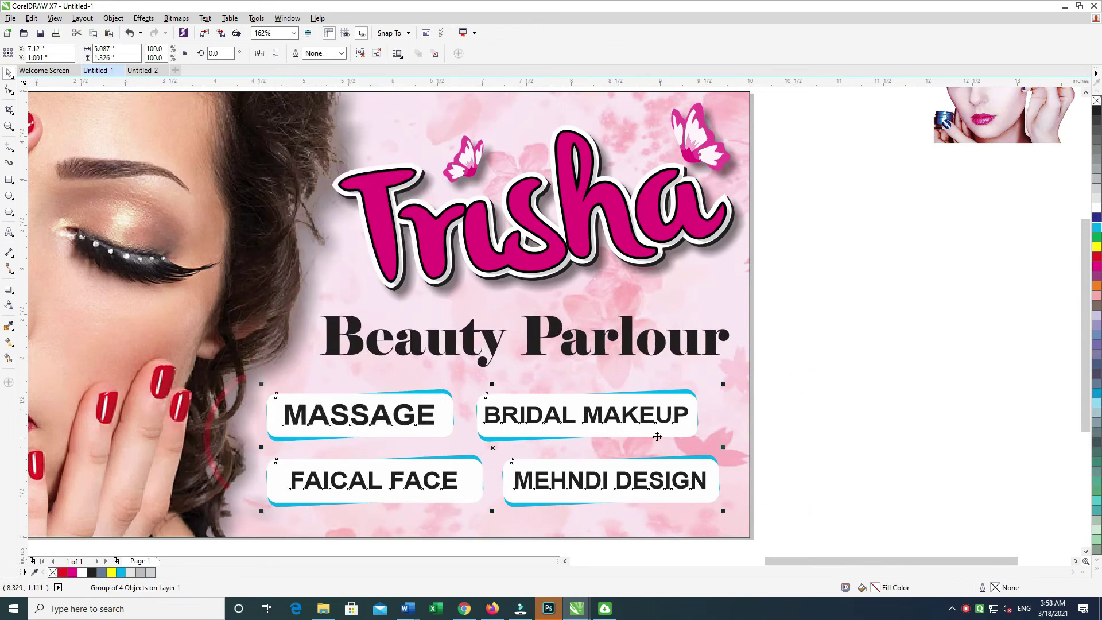
left_click_drag(658, 435, 661, 438)
left_click(504, 346)
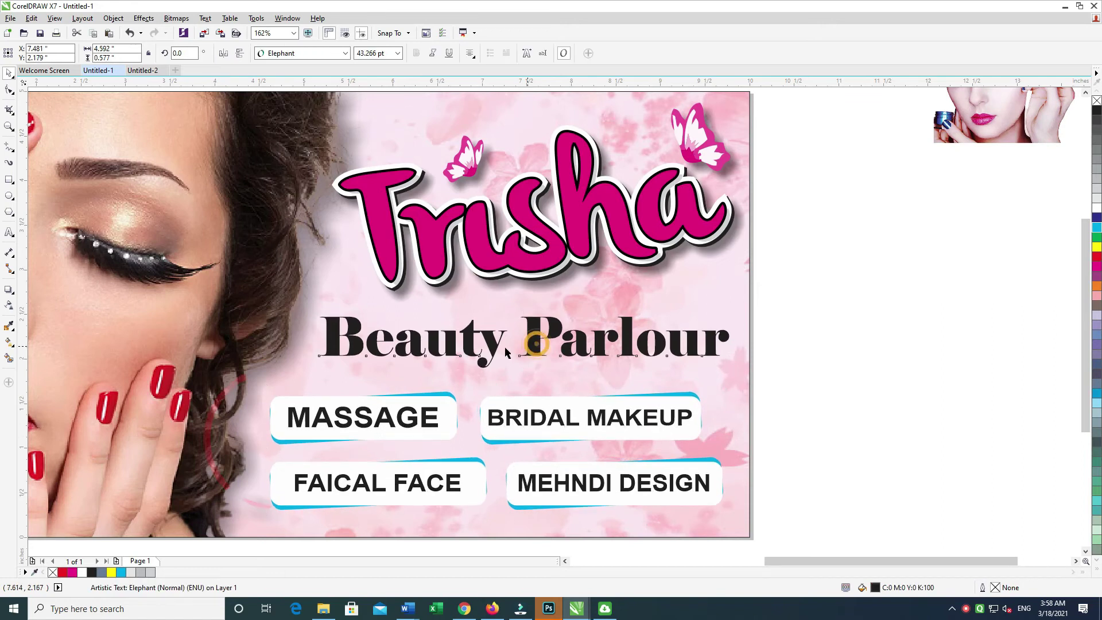
left_click_drag(311, 376, 301, 378)
middle_click(804, 291)
left_click(805, 285)
left_click(549, 325)
left_click_drag(578, 310, 556, 349)
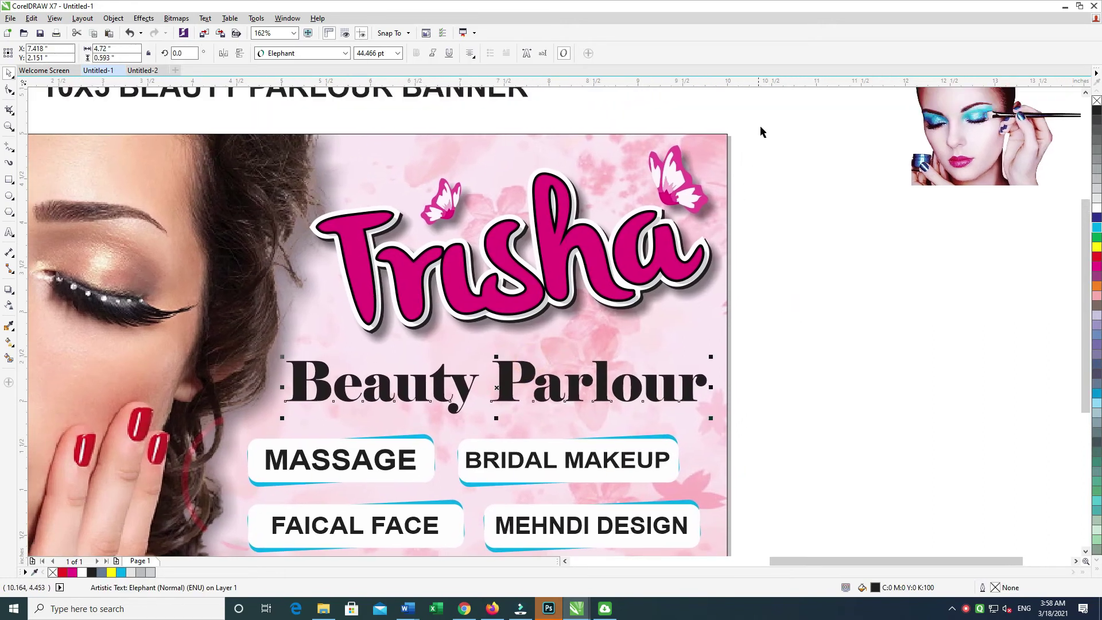
Enlarge the Trisha lettering group slightly and nudge it left and down.
left_click(760, 125)
left_click(692, 175)
left_click_drag(781, 125, 275, 401)
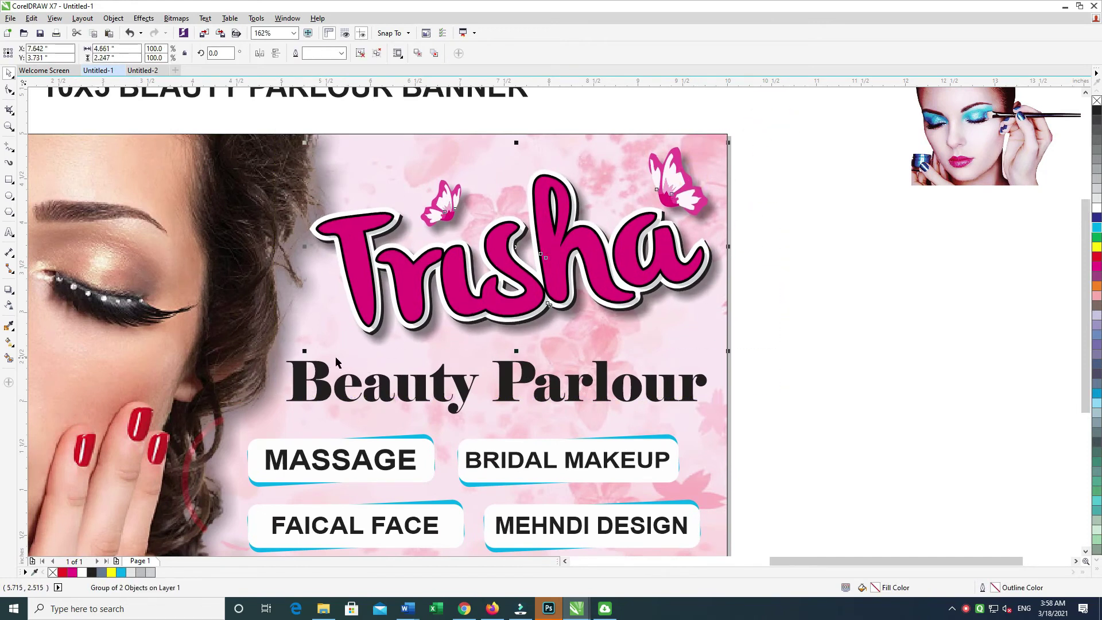
left_click_drag(303, 355, 292, 360)
key("Left")
key("Left")
key("Left")
key("Down")
key("Down")
left_click_drag(666, 337, 662, 304)
Nudge the Beauty Parlour text right by about 0.03 inches and slightly up.
left_click(741, 281)
left_click(596, 339)
key("Right")
key("Right")
key("Right")
scroll(595, 348, "down", 1)
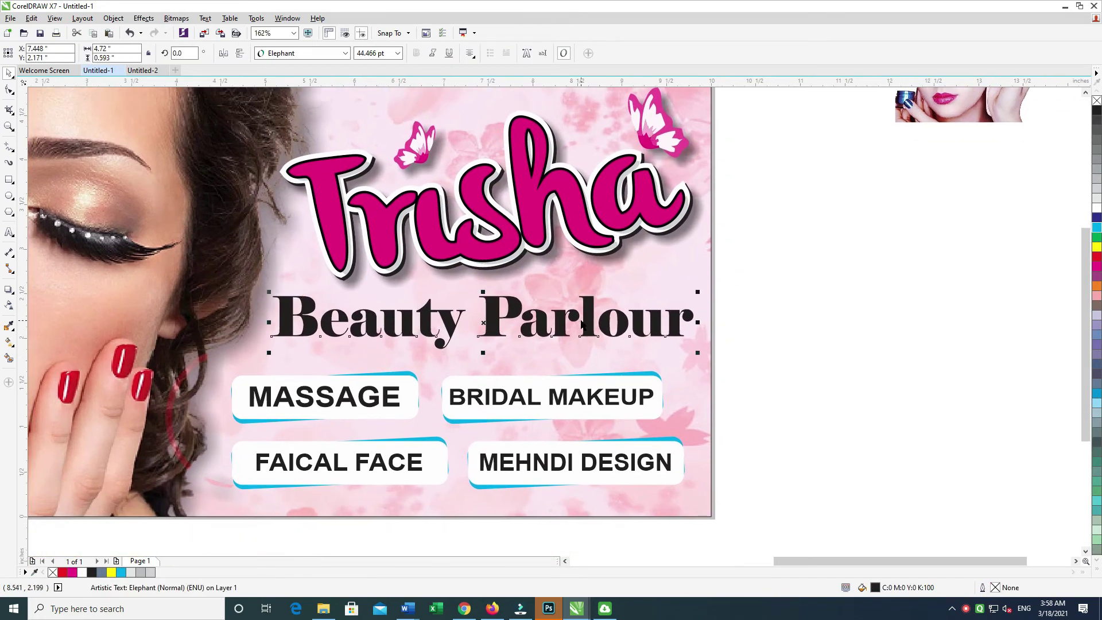
Give the Beauty Parlour text a white 4 pt outline with round corners, placed behind the fill.
key("F12")
key("Return")
key("F12")
left_click(511, 308)
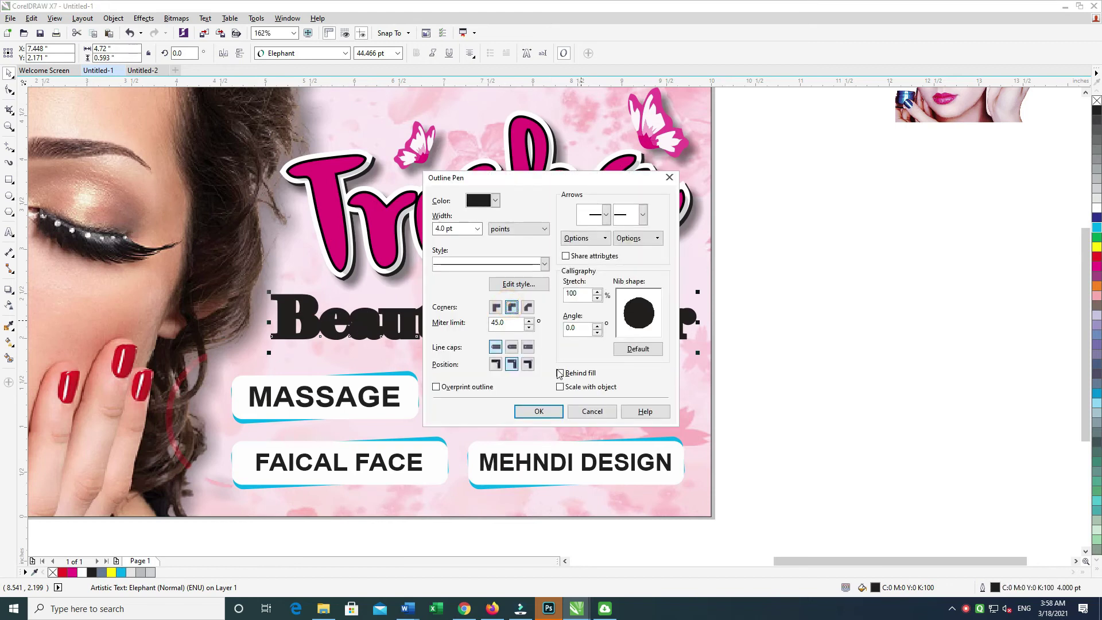
left_click(538, 412)
left_click(782, 279)
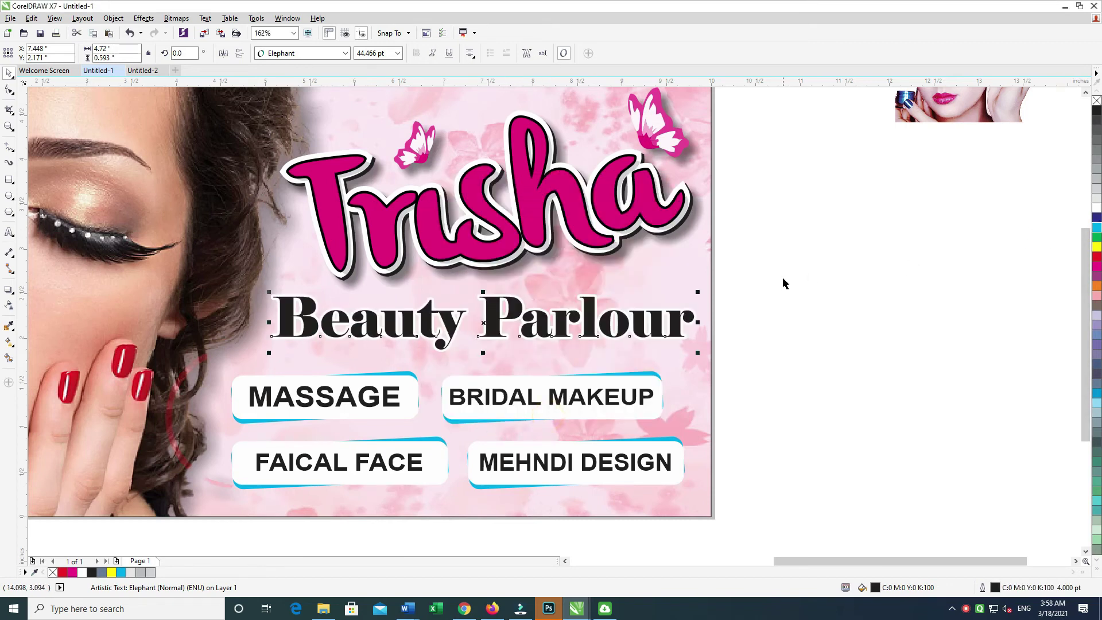
Try a 6 pt outline on the Beauty Parlour text and set it back to 4 pt.
left_click(656, 326)
key("F12")
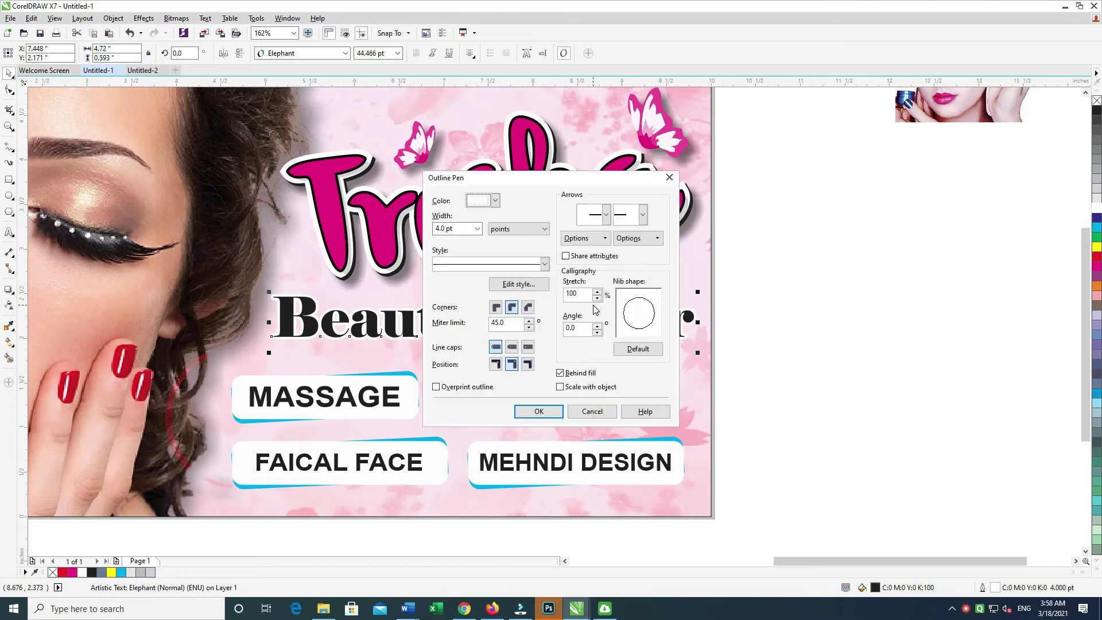
key("Return")
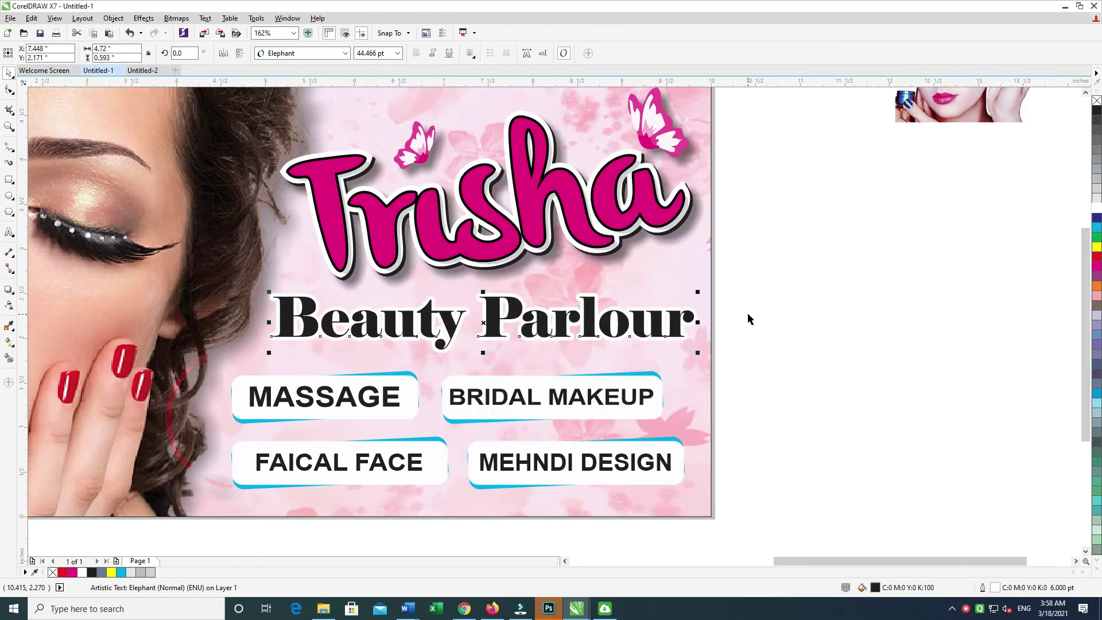
key("F12")
type("4")
key("Return")
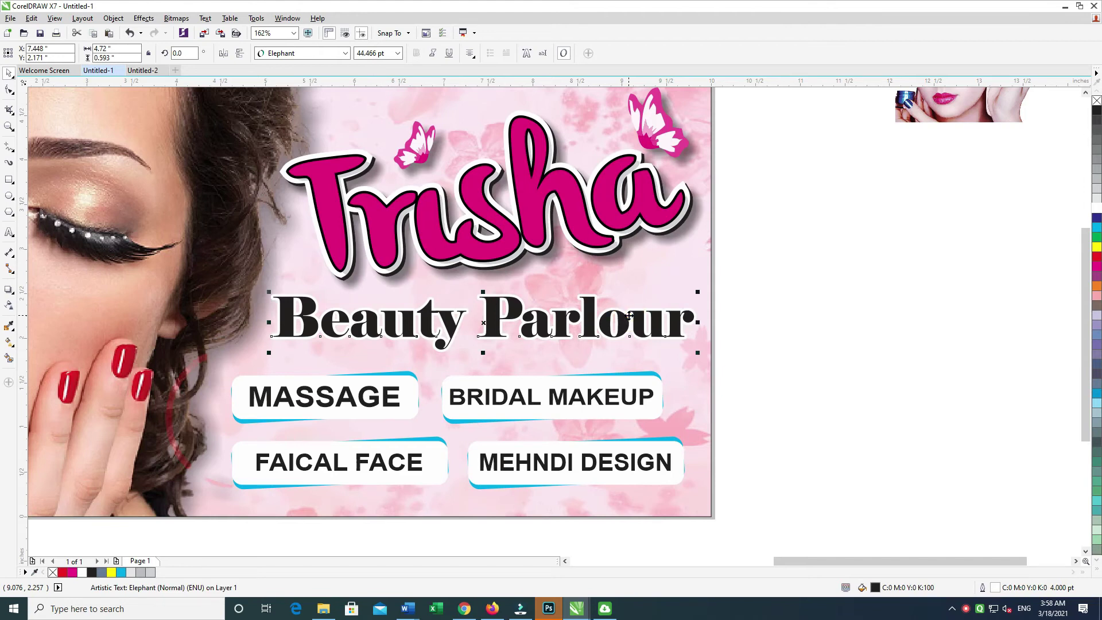
Offset a copy of the Beauty Parlour text slightly right and down behind the original, with cyan fill and outline.
key("Down")
key("Down")
key("Right")
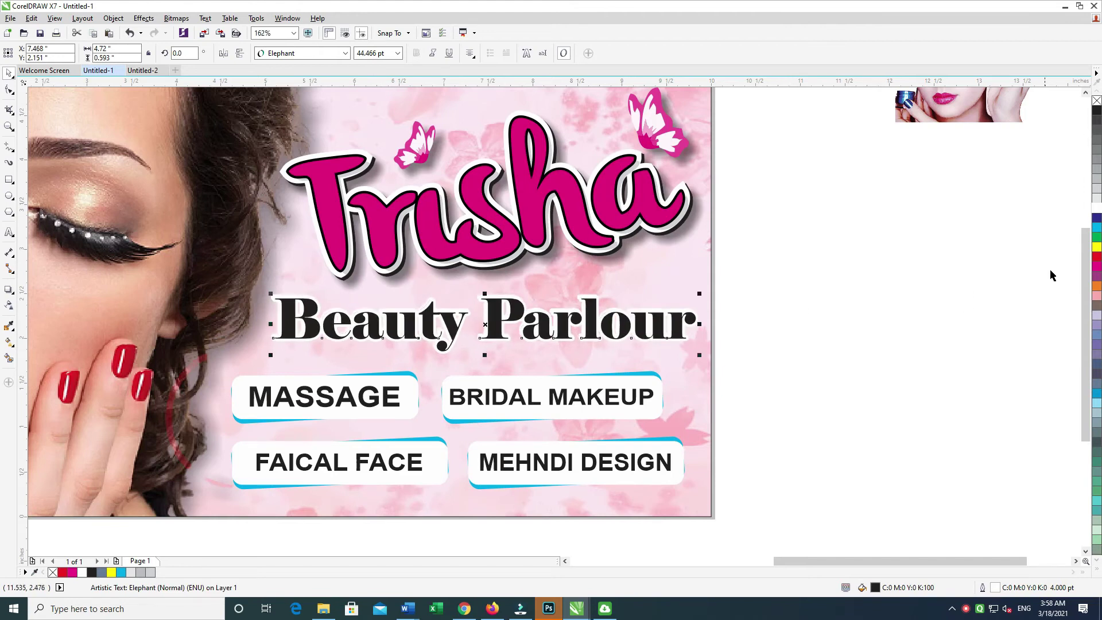
right_click(1096, 228)
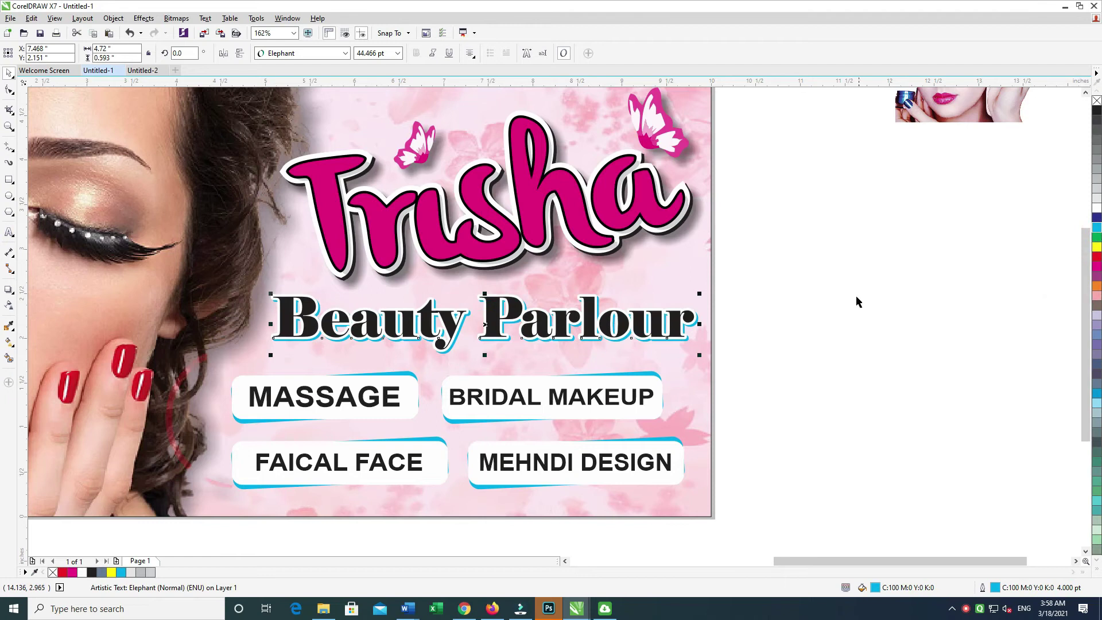
left_click(738, 282)
left_click(775, 261)
Group the Beauty Parlour text with its cyan copy and undo the accidental shift of the group.
left_click_drag(763, 283, 263, 386)
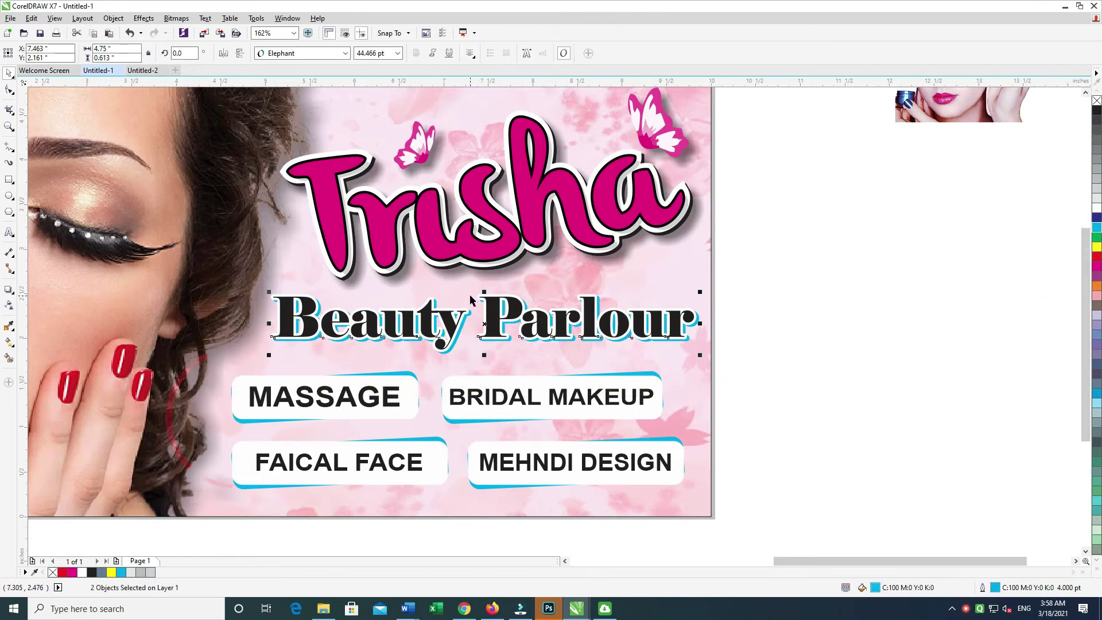
key("ctrl+g")
left_click_drag(521, 309, 534, 309)
key("ctrl+z")
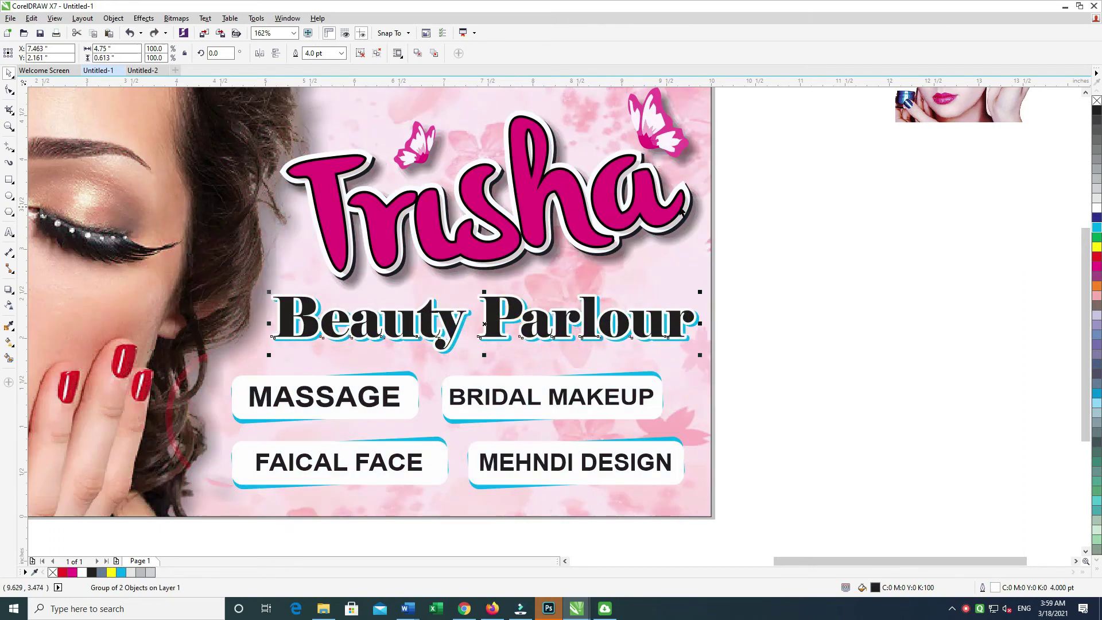
left_click_drag(823, 273, 140, 393)
left_click(789, 276)
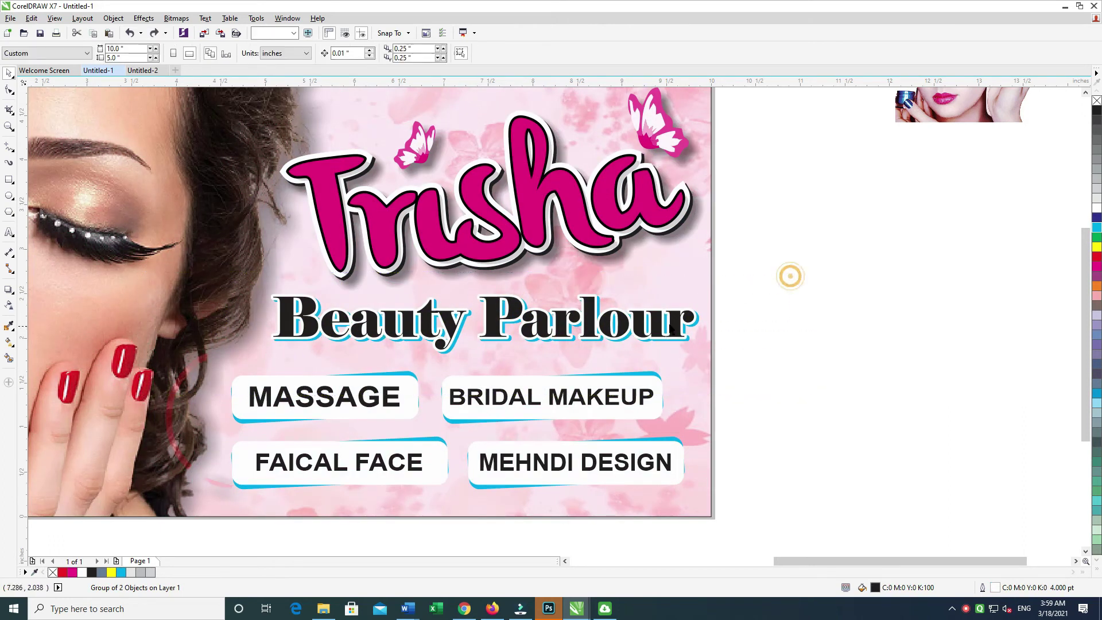
Try filling the whole BRIDAL MAKEUP label group with dark blue and undo the fill.
scroll(853, 342, "down", 1)
left_click_drag(863, 335, 176, 487)
left_click(937, 300)
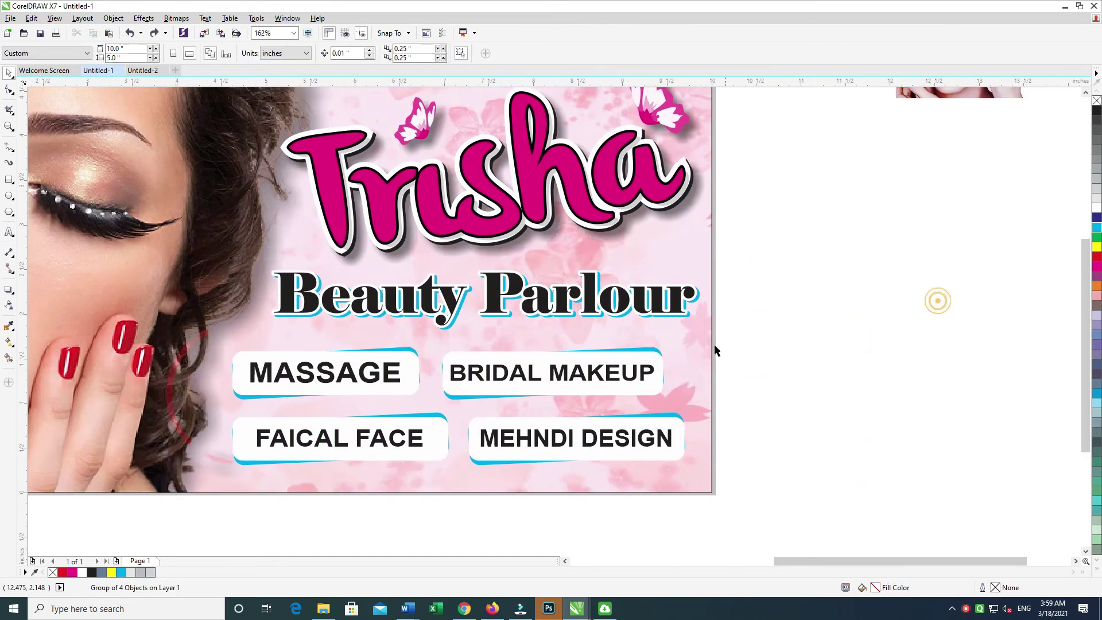
left_click(655, 356, "ctrl")
left_click(1096, 217)
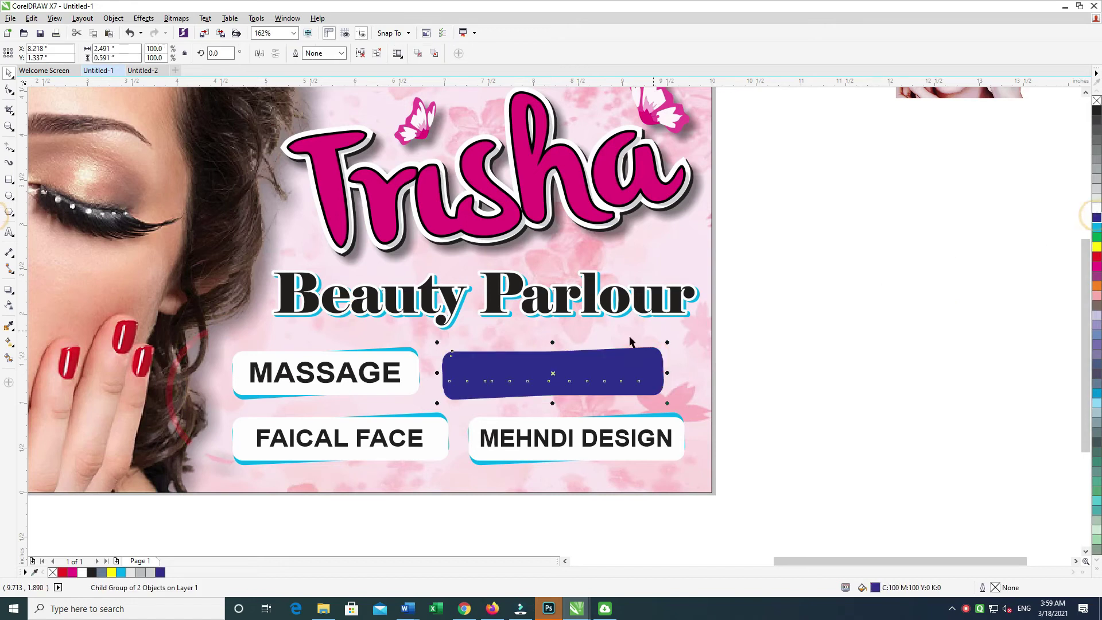
left_click(530, 369, "ctrl")
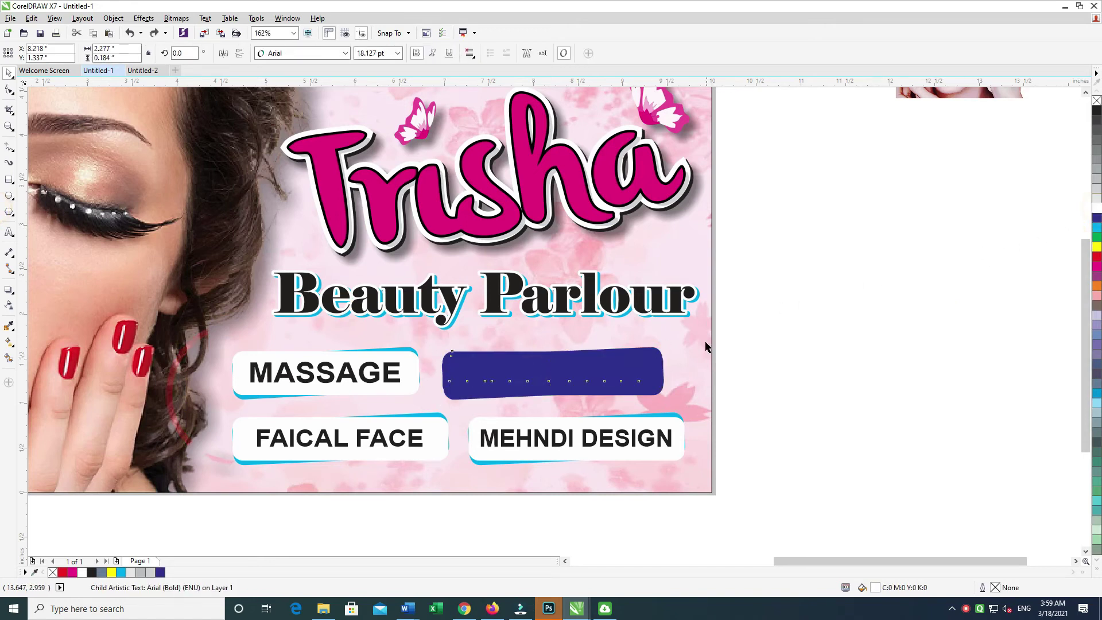
key("ctrl+z")
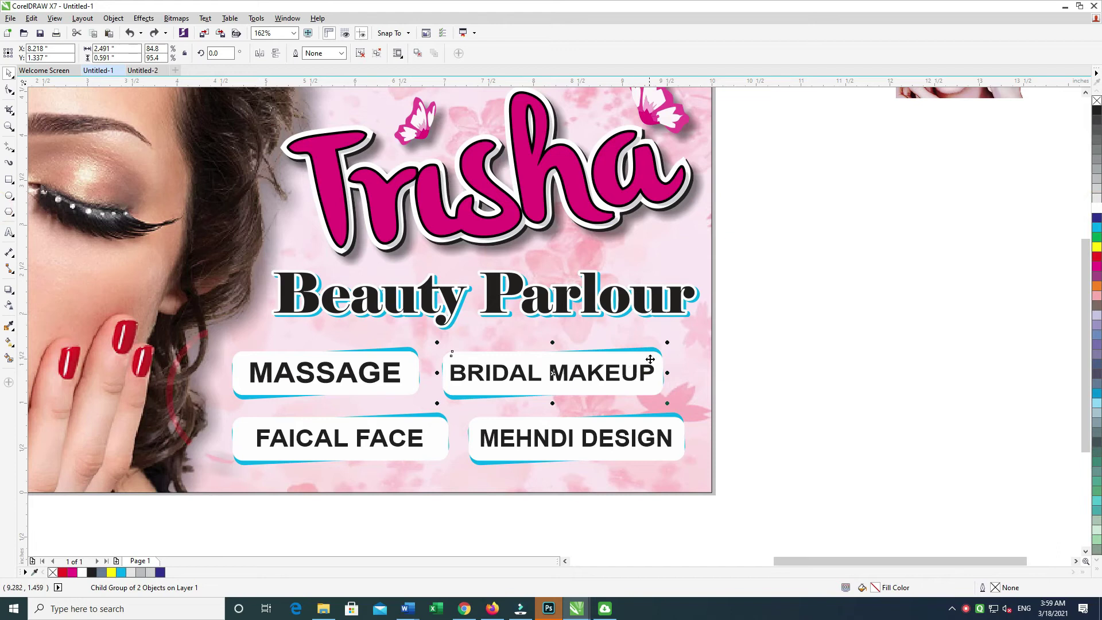
Fill the BRIDAL MAKEUP label's front rectangle with dark blue and make its text white.
left_click(649, 359, "ctrl")
left_click(1096, 217)
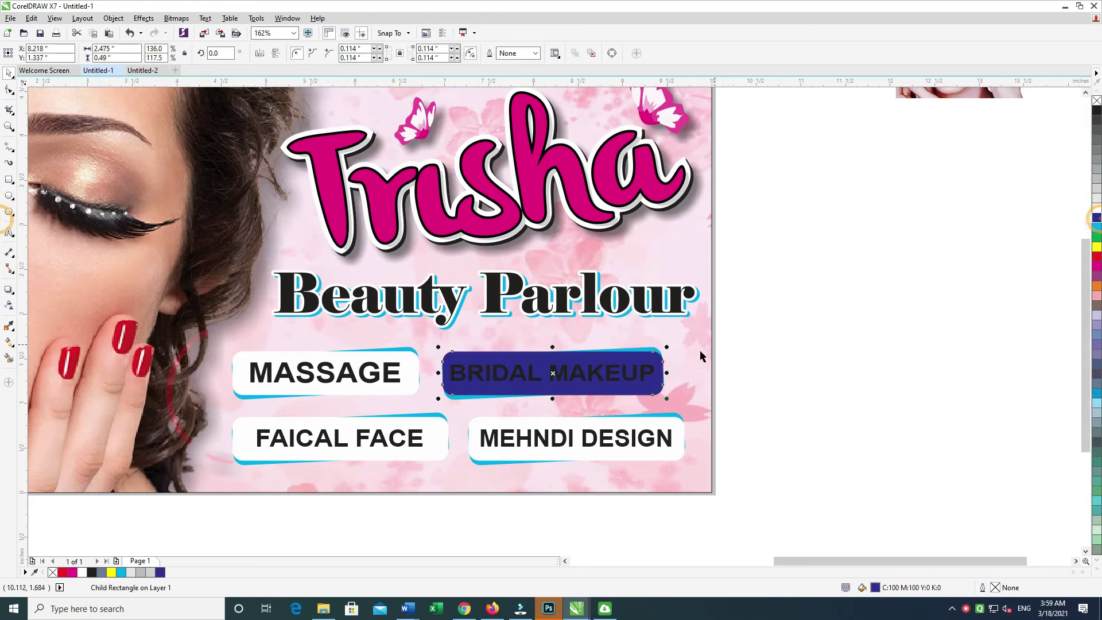
left_click(643, 373, "ctrl")
left_click(1096, 209)
left_click_drag(635, 370, 649, 358)
key("ctrl+z")
left_click(1096, 209)
scroll(453, 337, "down", 1)
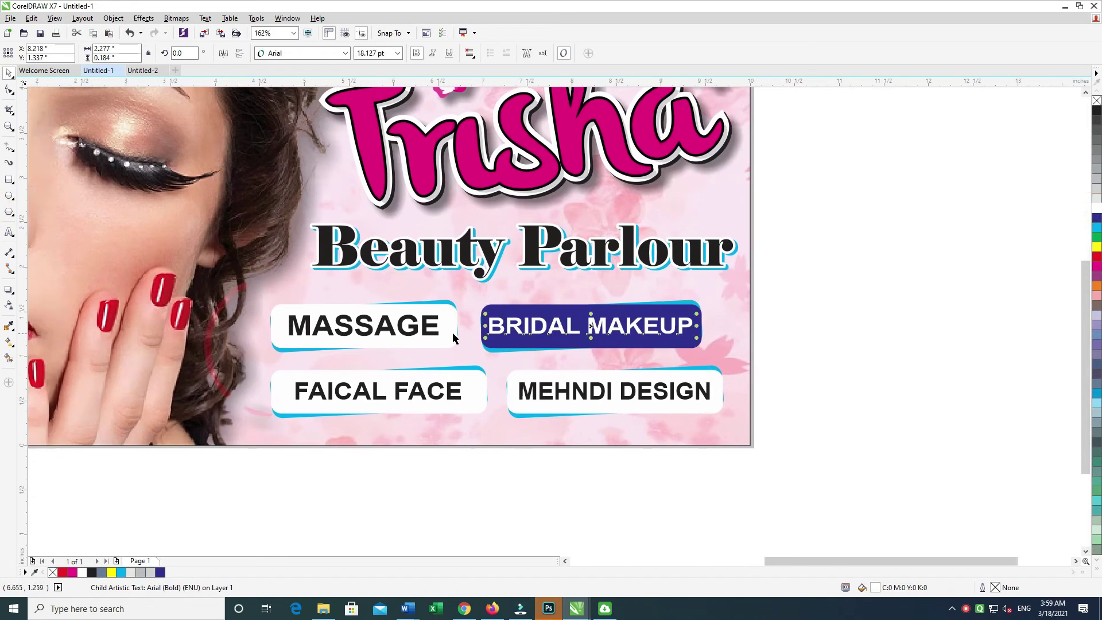
Try filling the whole FAICAL FACE label group with red and undo the fill.
left_click(482, 377)
left_click(1095, 256)
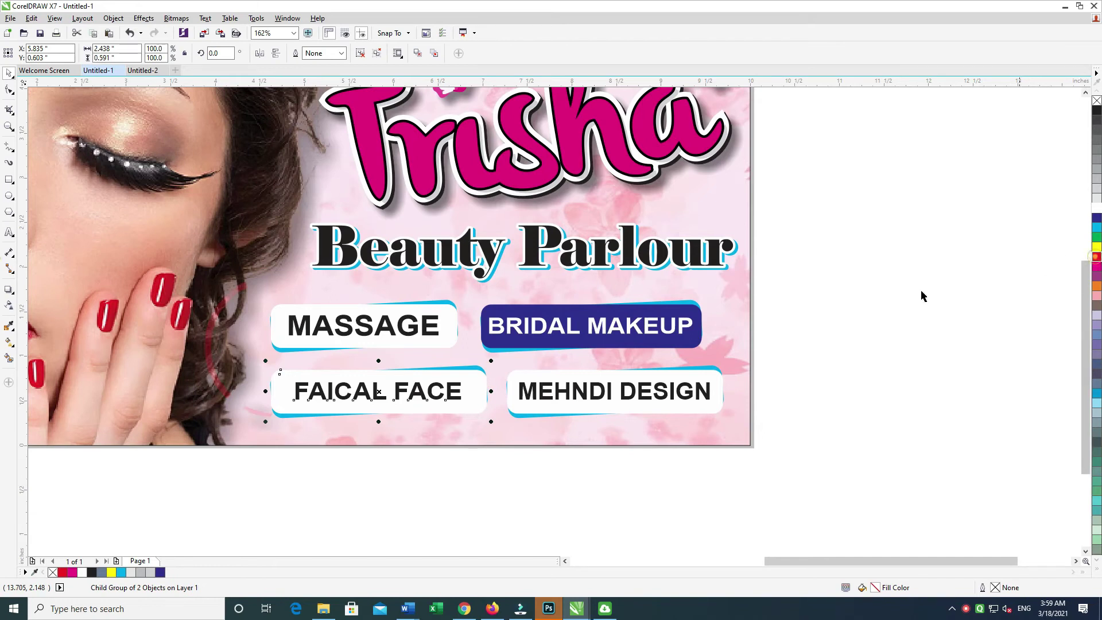
left_click(461, 388, "ctrl")
key("ctrl+z")
key("ctrl+z")
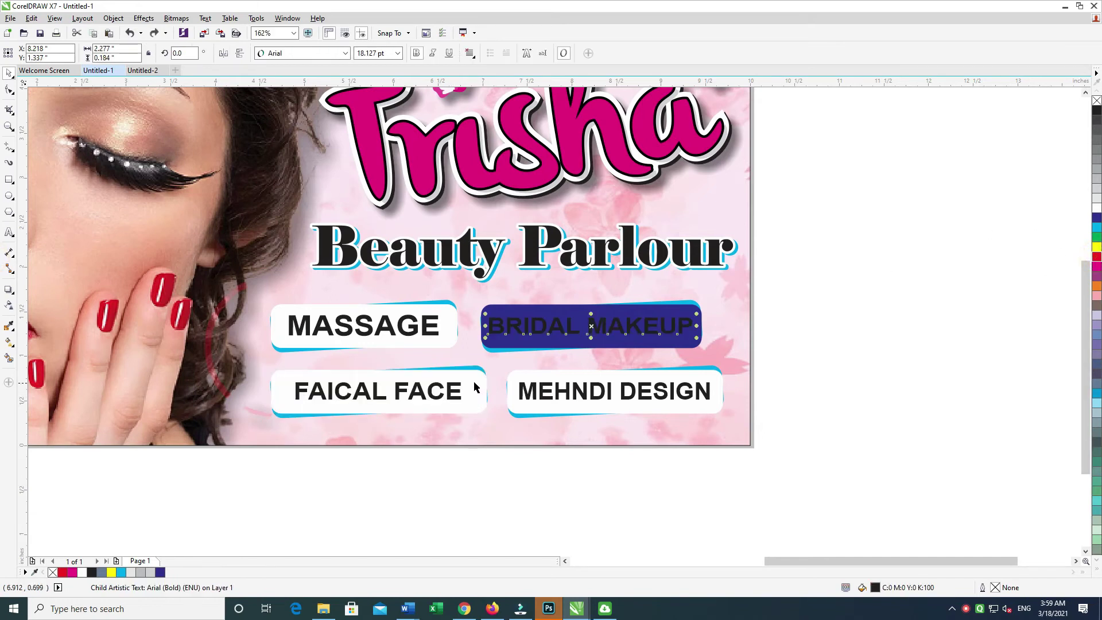
key("ctrl+shift+z")
Fill the FAICAL FACE label's front rectangle with red and make its text white.
left_click(476, 377, "ctrl")
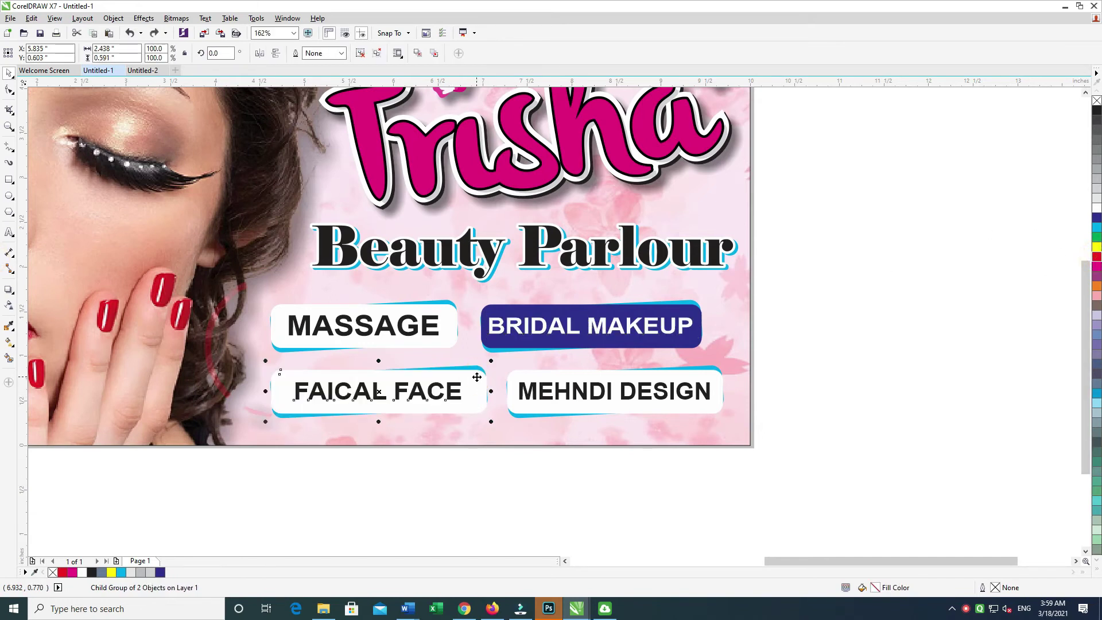
left_click(457, 380, "ctrl")
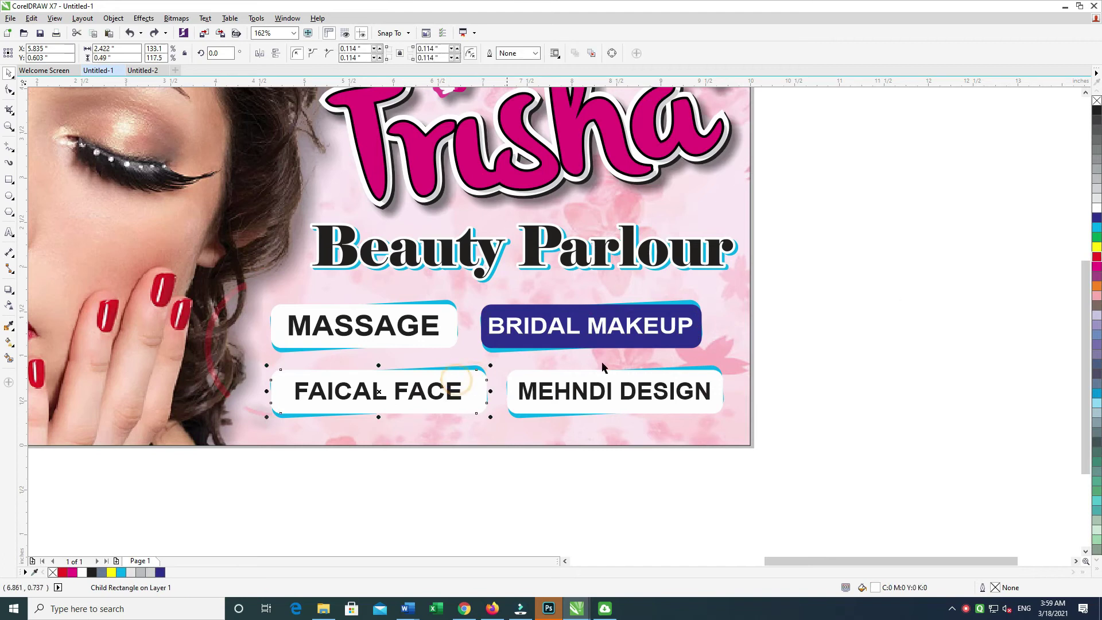
left_click(1096, 256)
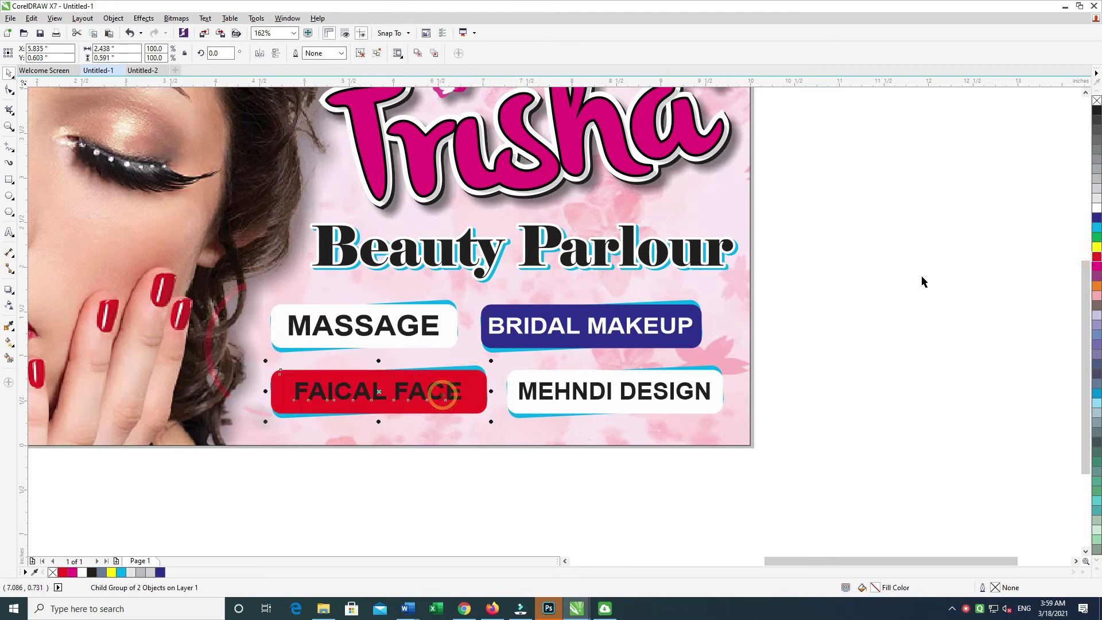
key("ctrl+z")
key("ctrl+shift+z")
left_click(443, 388, "ctrl")
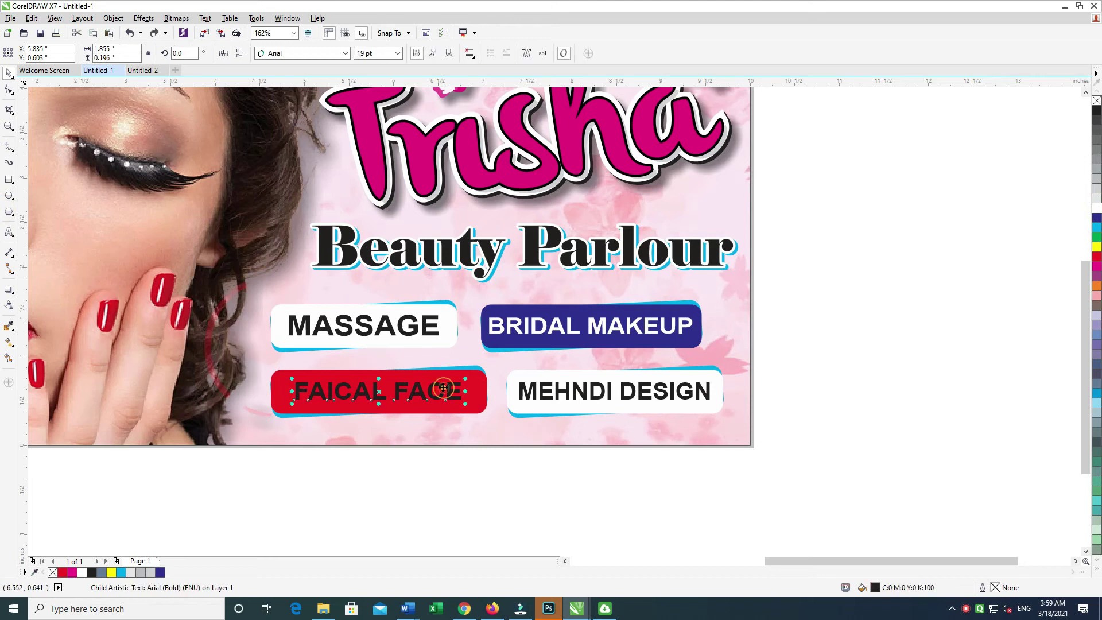
left_click(1096, 208)
left_click(804, 264)
Group the four service labels and nudge the group slightly to the right.
left_click_drag(849, 280, 103, 460)
key("ctrl+g")
key("Right")
key("Right")
key("Right")
key("Right")
key("Right")
key("Right")
key("Right")
key("Right")
key("Right")
key("Right")
key("Right")
key("Right")
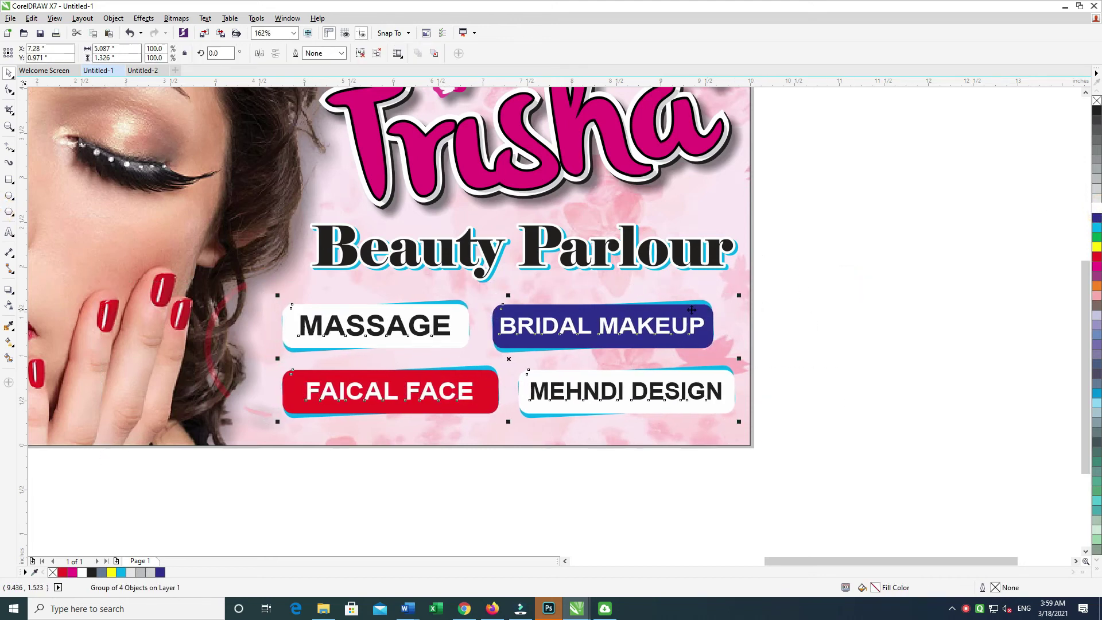
Try a vertical fountain fill from black to dark brown on the Beauty Parlour text.
scroll(775, 270, "up", 1)
left_click_drag(864, 225, 269, 331)
scroll(769, 276, "up", 1)
scroll(769, 276, "right", 1)
left_click(778, 275)
left_click(541, 334)
left_click_drag(503, 311, 503, 336)
left_click(532, 330)
left_click(580, 384)
left_click(591, 423)
left_click(591, 437)
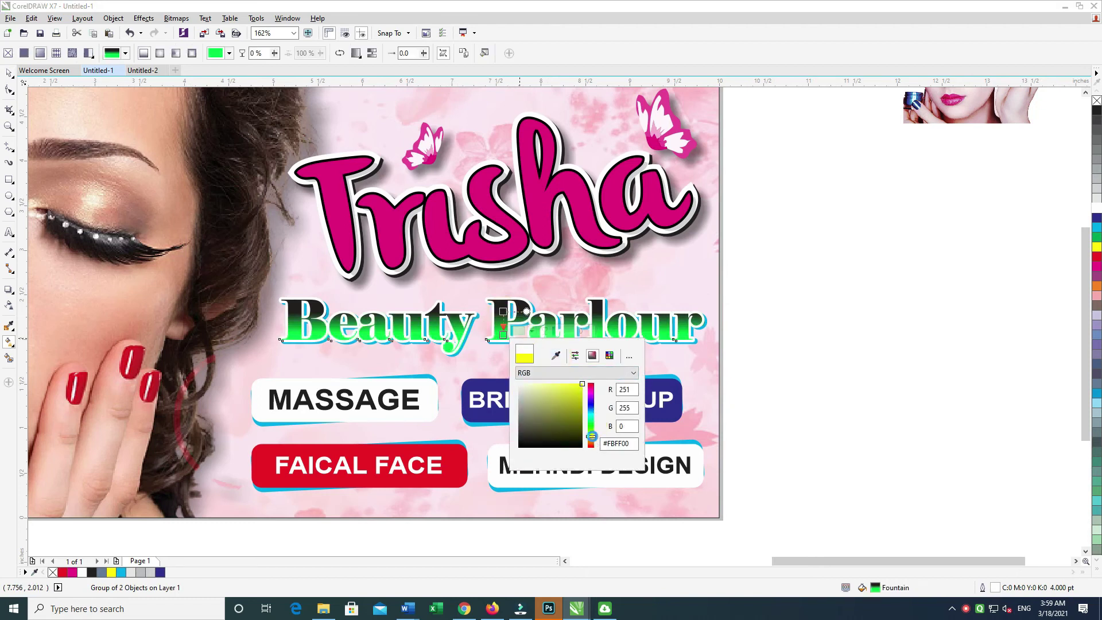
left_click(591, 445)
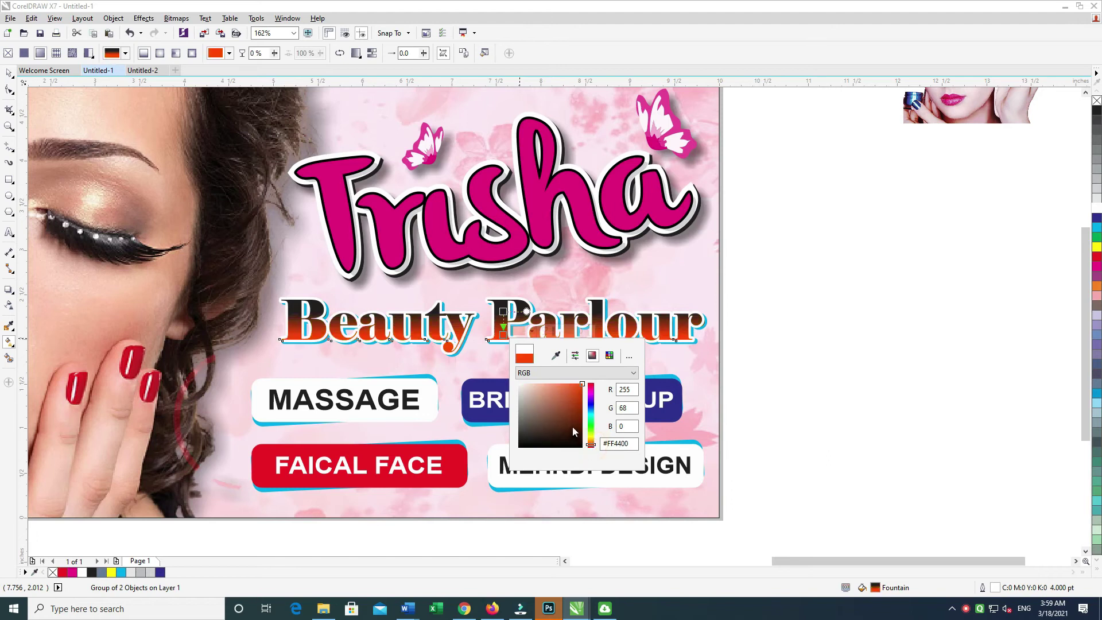
left_click(582, 428)
left_click(498, 329)
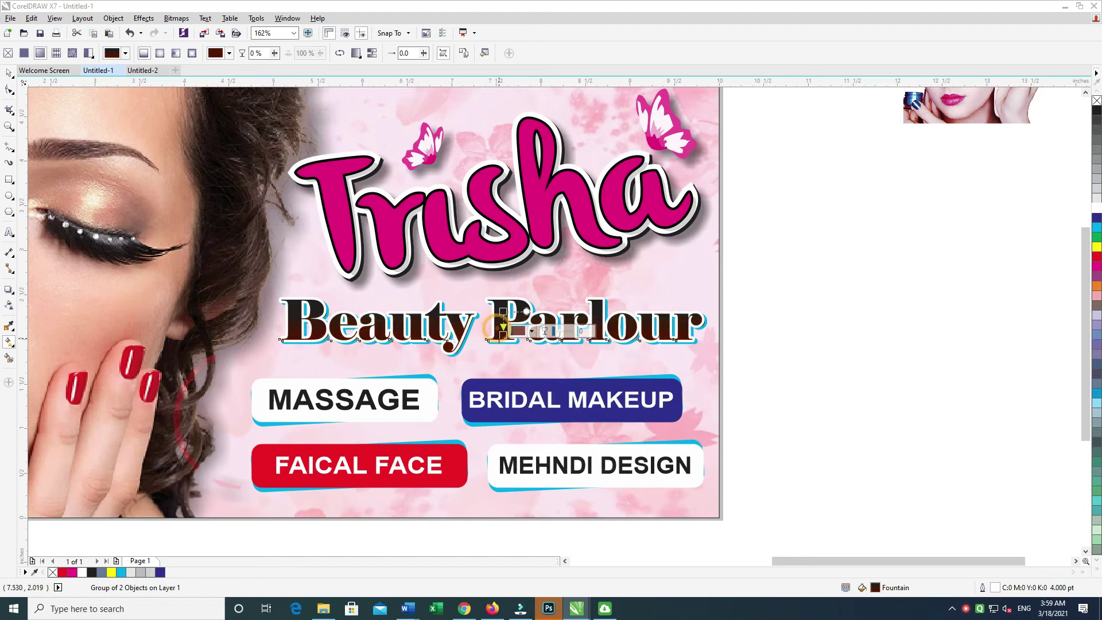
Try extending the Beauty Parlour fountain fill upward and changing its colour to green, C68 M0 Y100 K0.
left_click_drag(504, 312, 503, 294)
left_click_drag(503, 335, 502, 331)
left_click(532, 291)
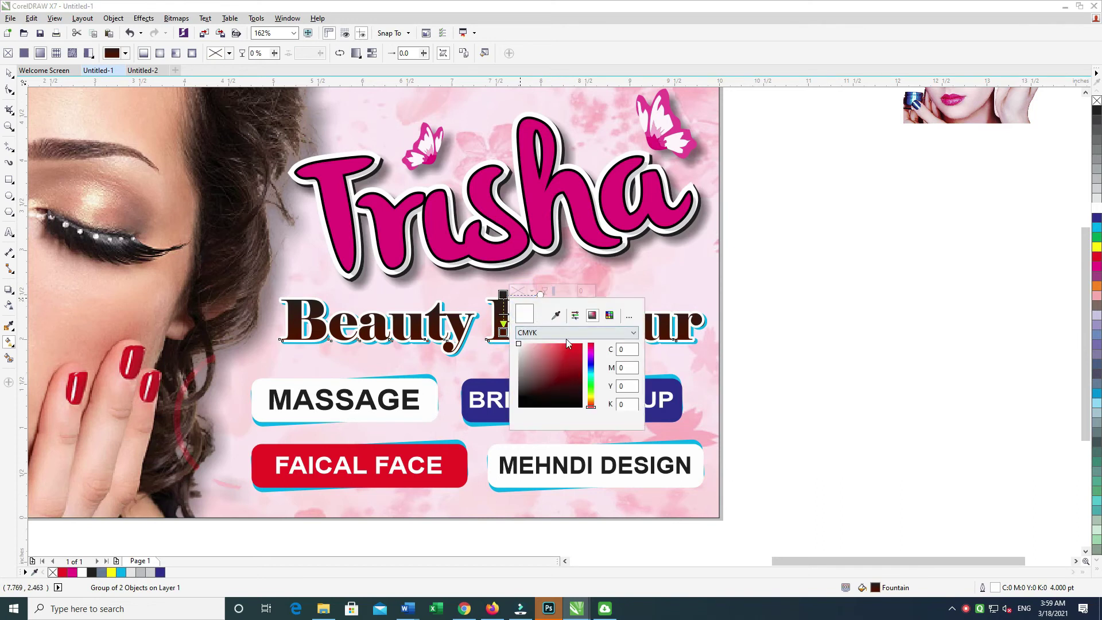
left_click_drag(589, 365, 591, 385)
left_click(570, 379)
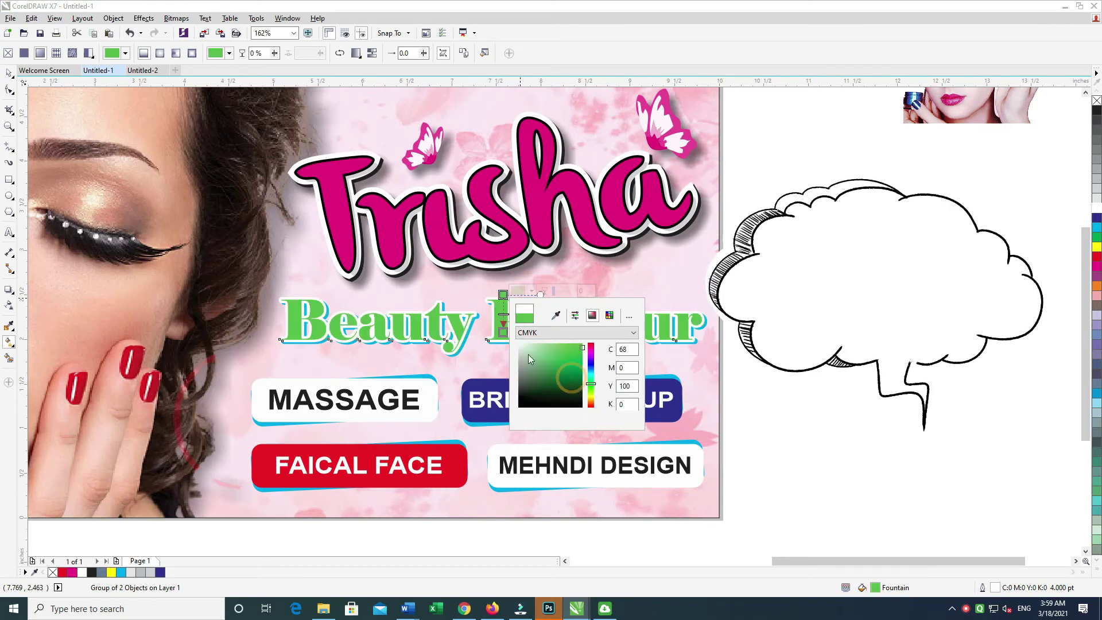
Undo the fountain fill changes on the Beauty Parlour text, back to its solid fill.
left_click(346, 313)
key("ctrl+z")
key("ctrl+z")
key("ctrl+z")
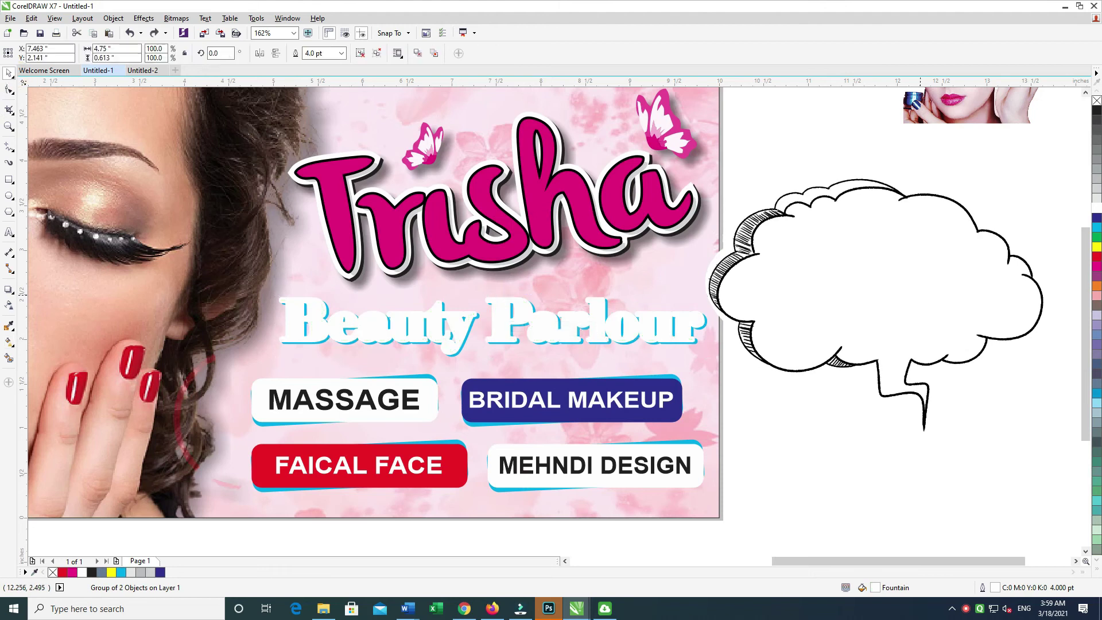
left_click_drag(846, 266, 264, 395)
left_click_drag(828, 267, 814, 277)
key("ctrl+z")
key("ctrl+z")
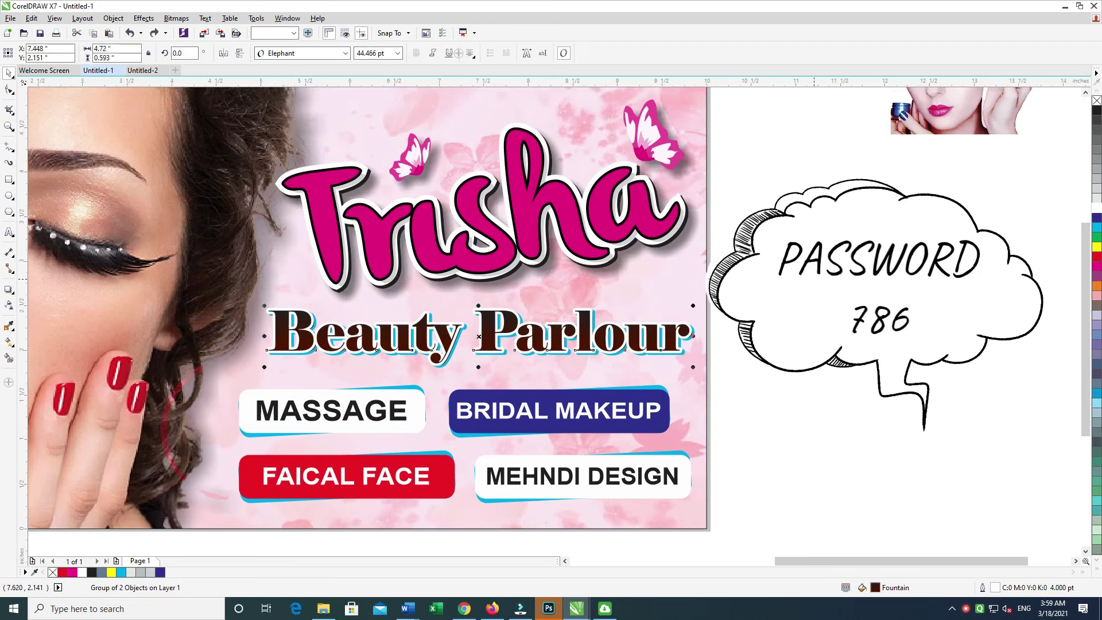
key("ctrl+z")
key("ctrl+z")
key("ctrl+z")
key("ctrl+z")
key("ctrl+z")
key("ctrl+z")
key("Escape")
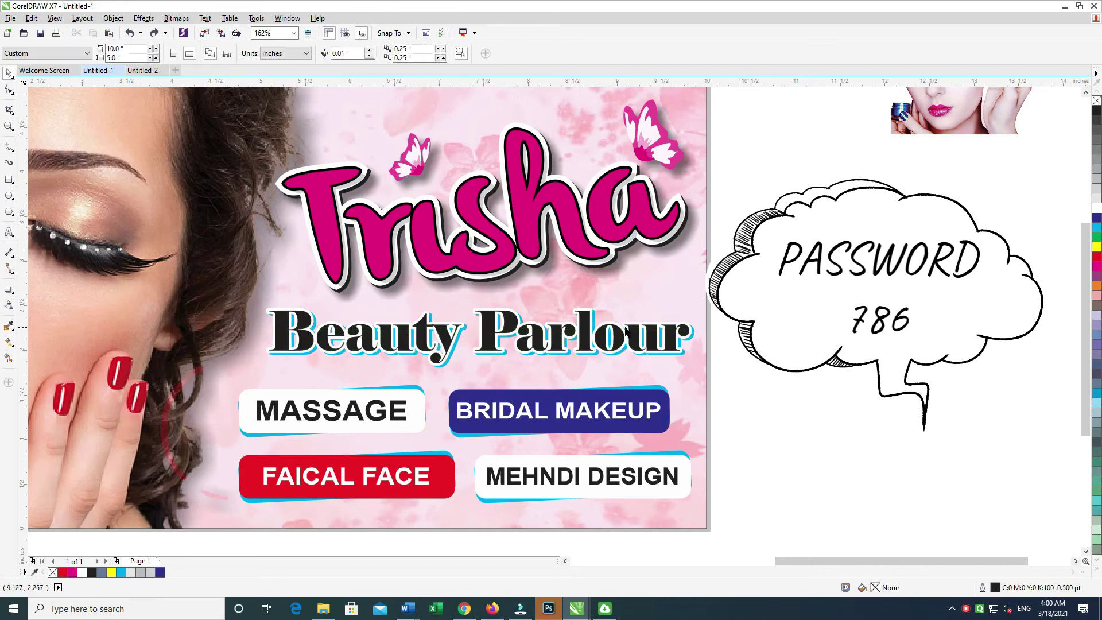
Try a vertical fountain fill from black to green #00E85D on the Beauty Parlour text and undo it.
left_click(584, 331)
key("g")
left_click_drag(587, 322, 587, 352)
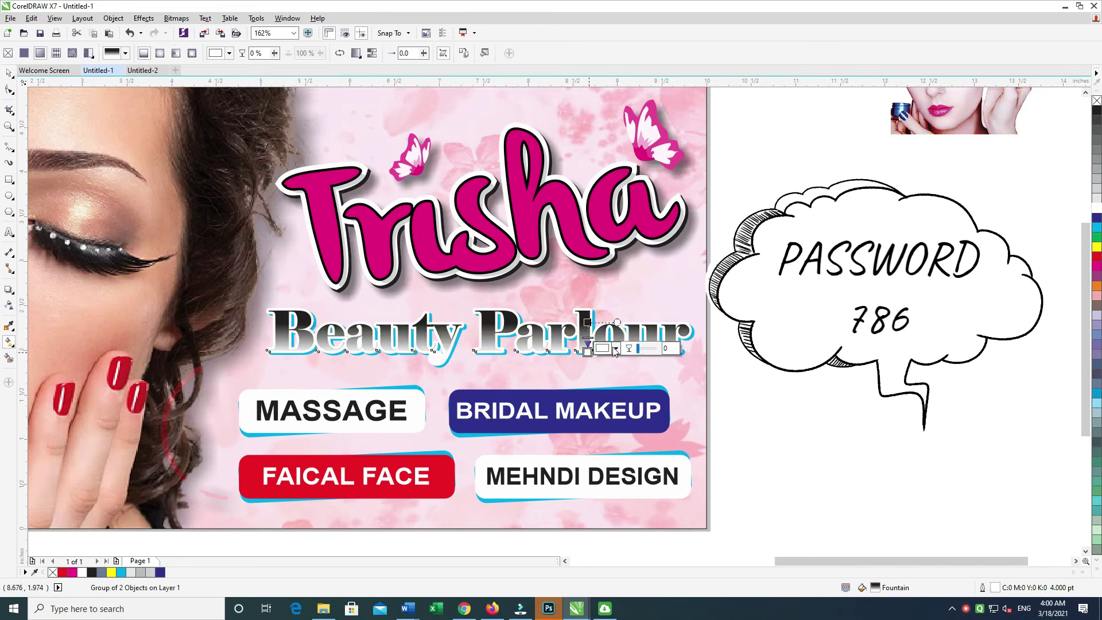
left_click(611, 346)
left_click(639, 372)
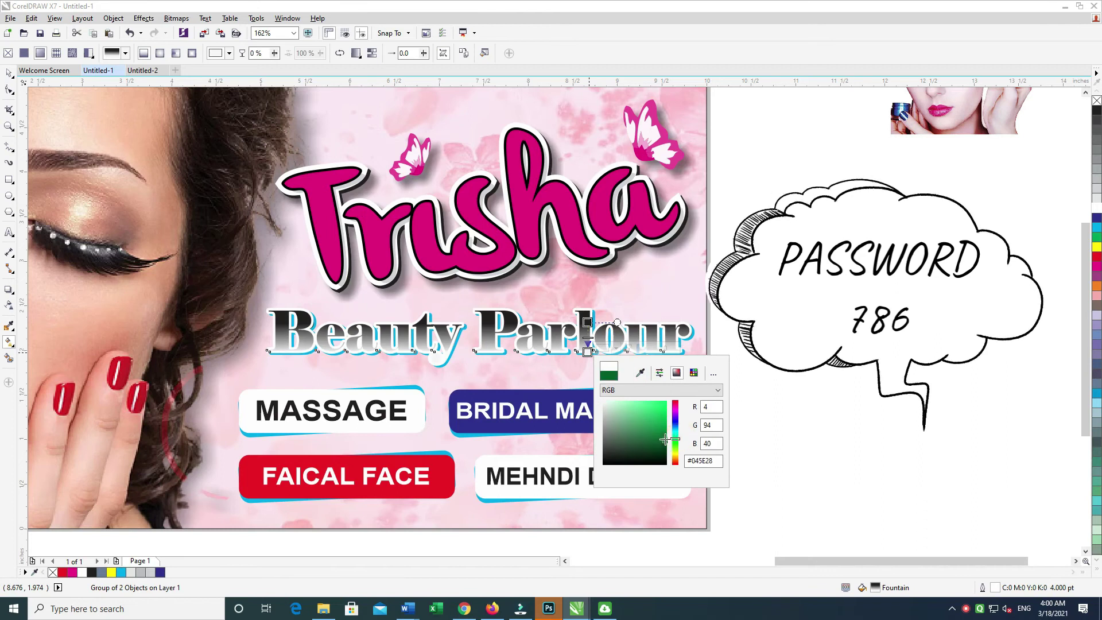
left_click(665, 407)
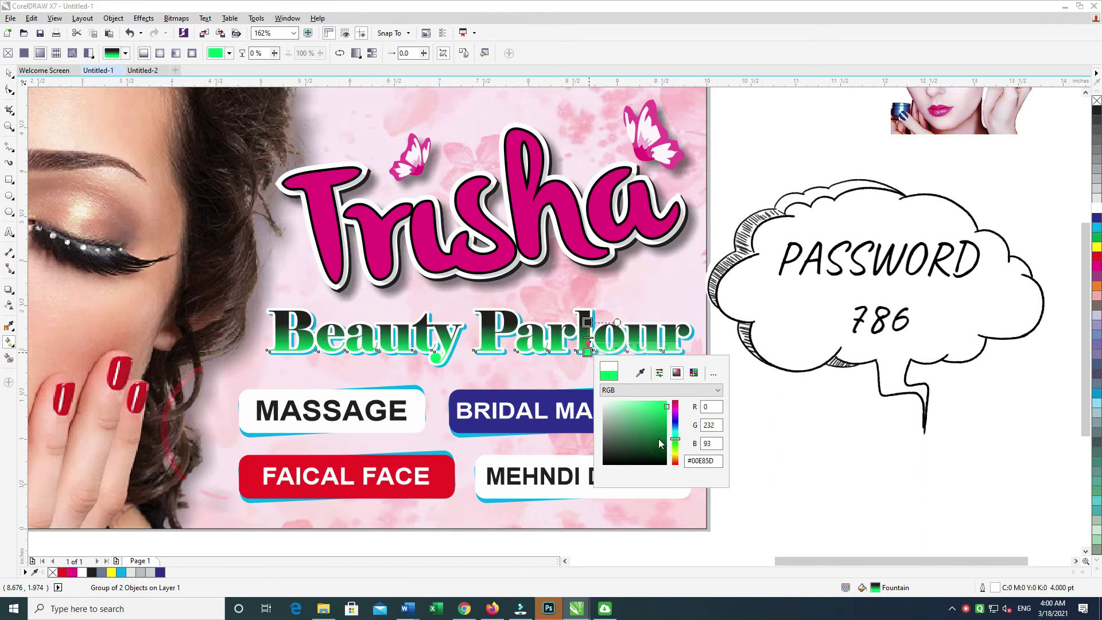
left_click(10, 72)
key("ctrl+z")
key("ctrl+z")
Scale the Beauty Parlour text group down to about 4.59 inches wide, keeping its proportions and horizontal centre.
left_click_drag(803, 284, 228, 396)
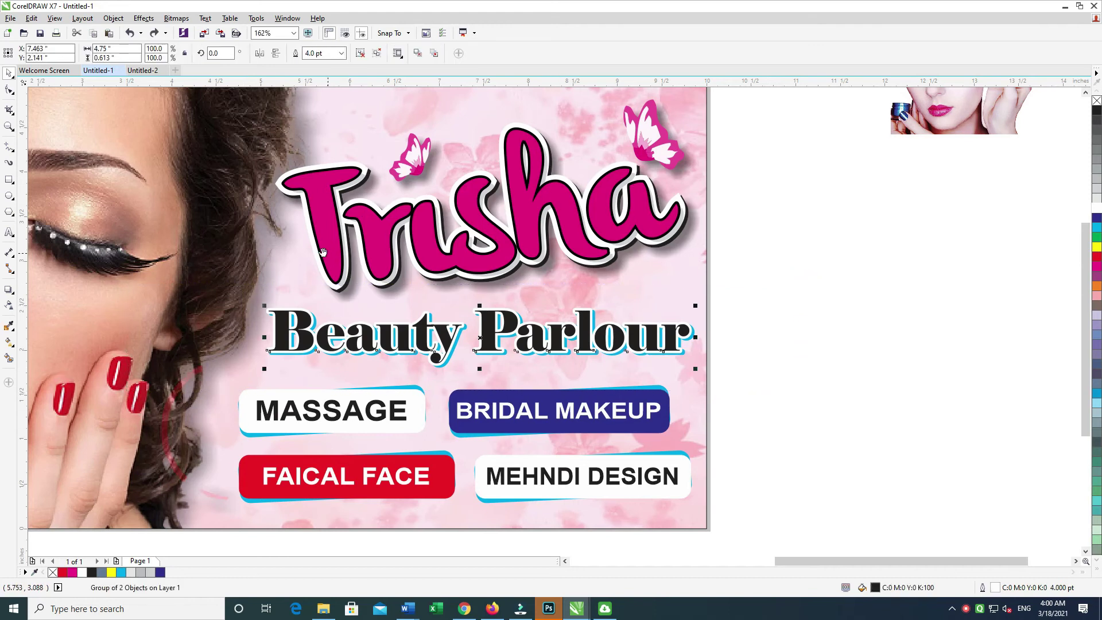
left_click_drag(323, 253, 313, 248)
left_click_drag(675, 363, 667, 366)
left_click_drag(686, 359, 700, 353)
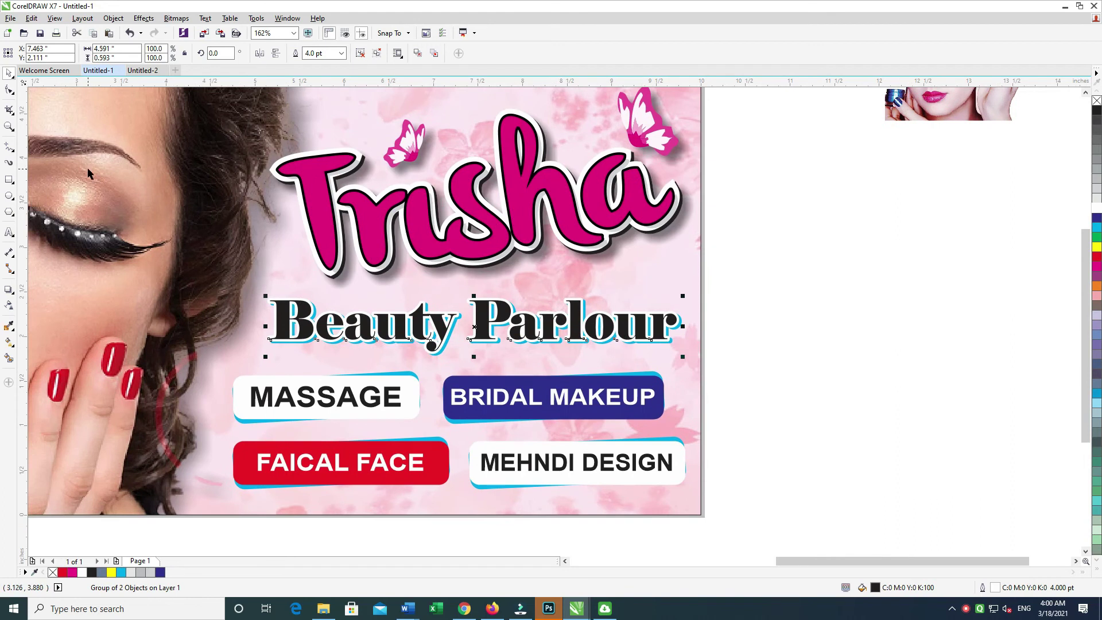
Draw a horizontal line about 3.47 inches long between Trisha and Beauty Parlour and set its outline width to 2 pt.
left_click(8, 146)
mouse_move(284, 285)
left_mouse_down()
mouse_move(689, 285)
mouse_move(598, 285)
left_mouse_up()
key("F12")
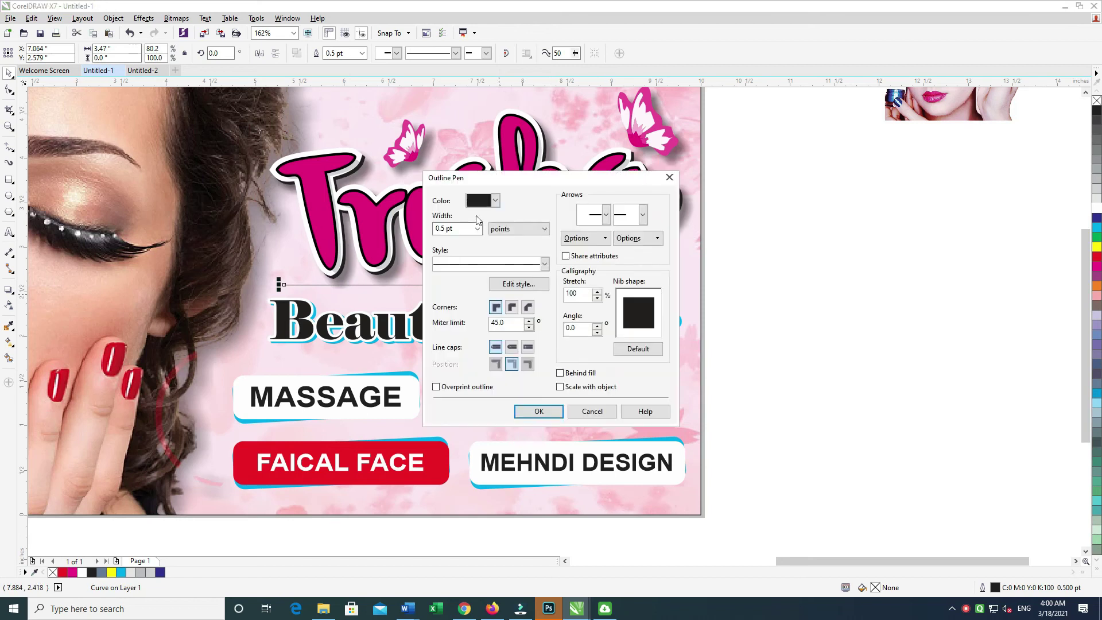
type("4")
key("Return")
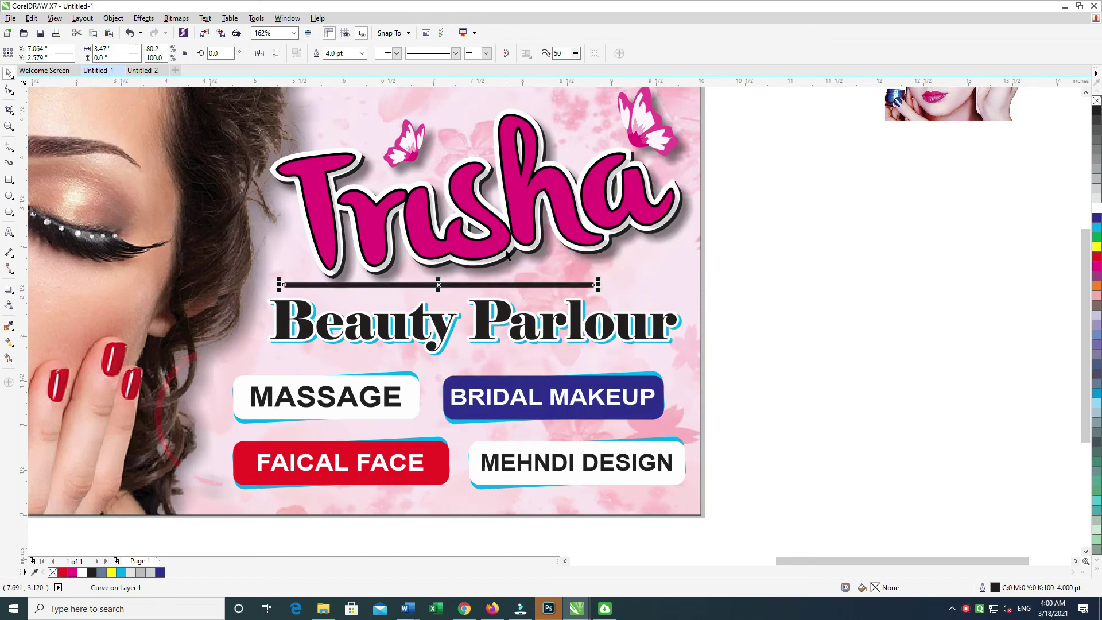
key("F12")
type("2")
key("Return")
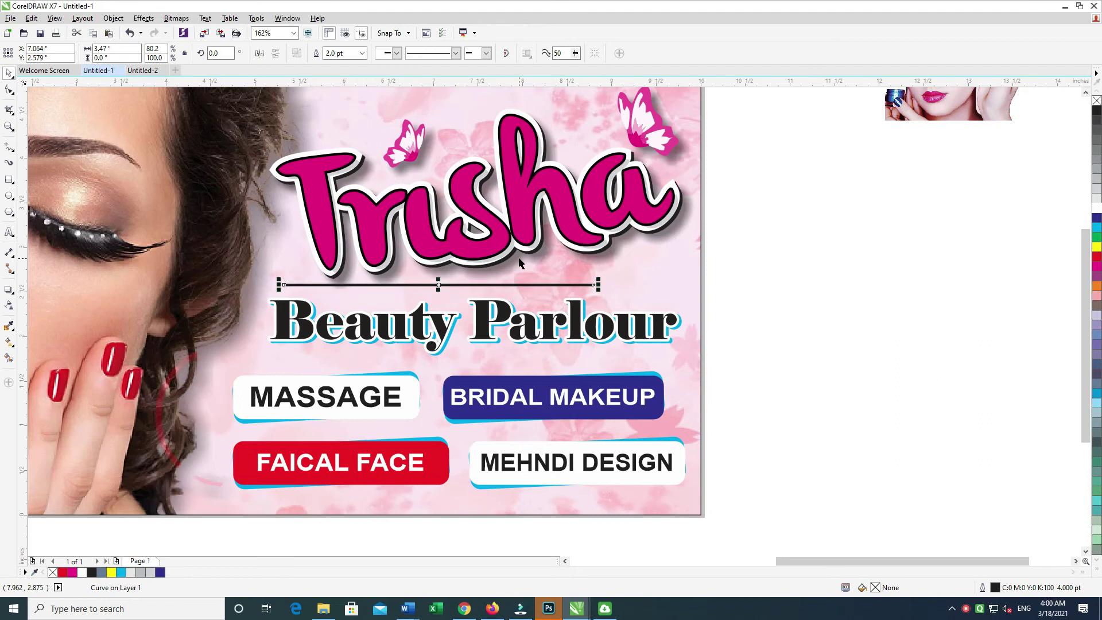
Align the line above Beauty Parlour to the right edge of the text.
left_click(488, 328, "shift")
key("c")
left_click_drag(804, 265, 266, 322)
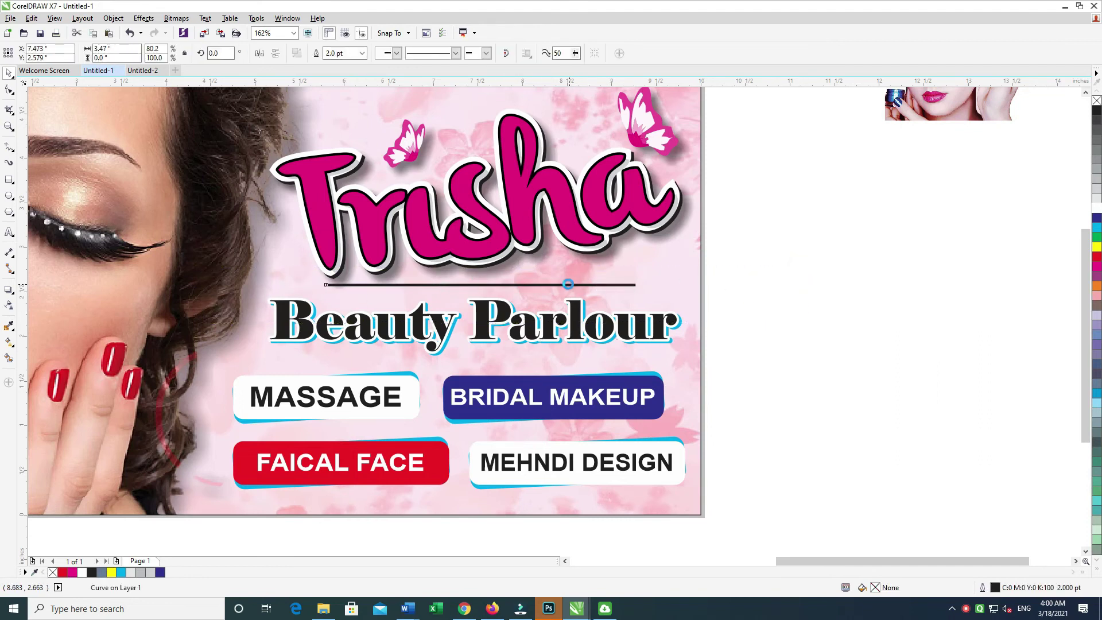
left_click(608, 324, "shift")
key("r")
left_click(792, 291)
left_click(617, 284)
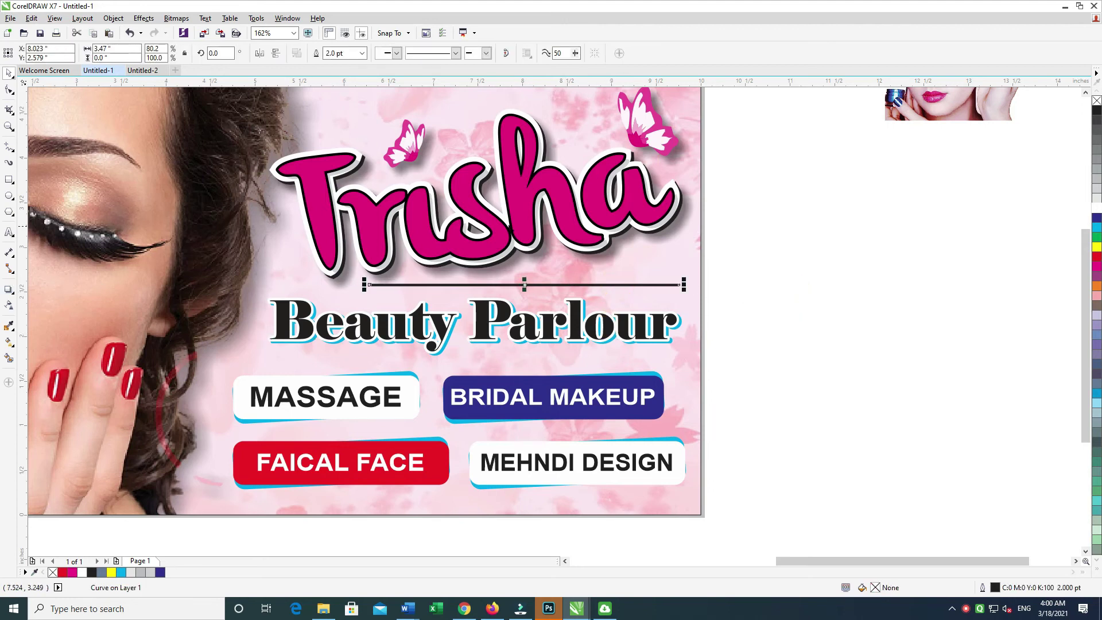
left_click(968, 611)
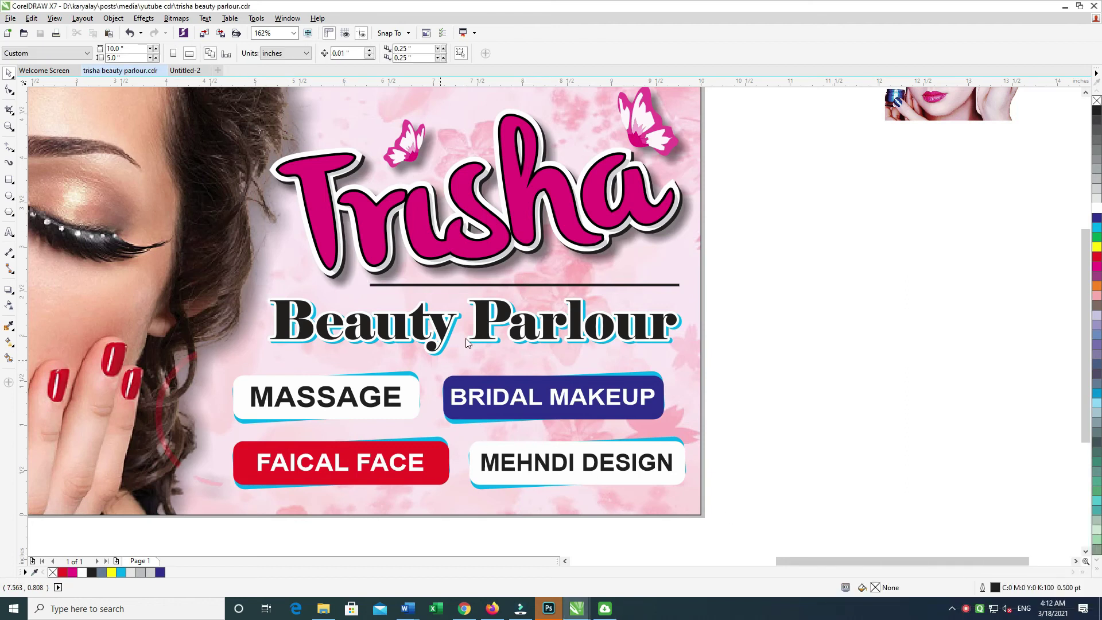
Nudge the group of four service labels slightly down.
left_click(445, 330)
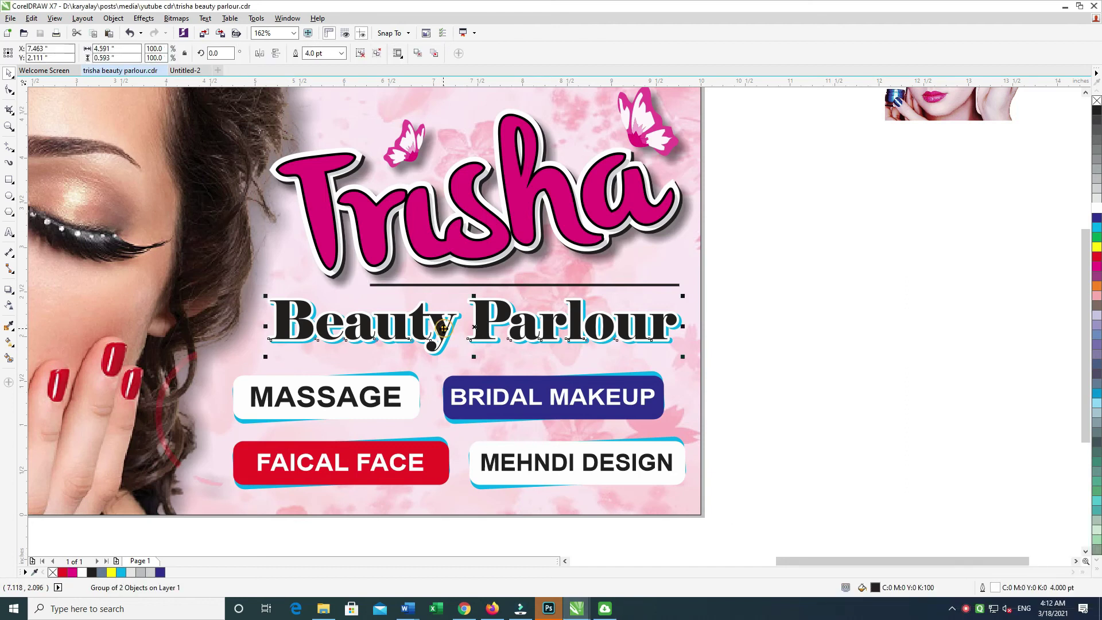
left_click_drag(445, 330, 457, 342)
left_click_drag(788, 301, 208, 382)
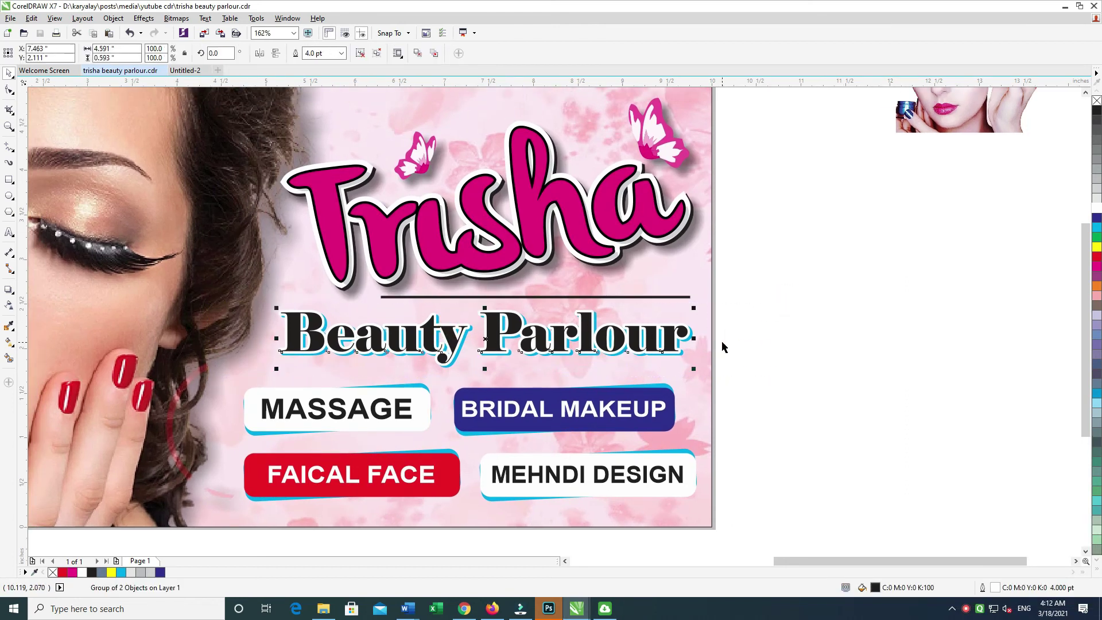
left_click_drag(770, 356, 165, 530)
key("Down")
key("Down")
key("Down")
key("Down")
key("Down")
Nudge the Beauty Parlour text group down by about 0.04 inch.
left_click(570, 330)
key("Down")
key("Down")
key("Down")
key("Down")
key("Down")
key("Down")
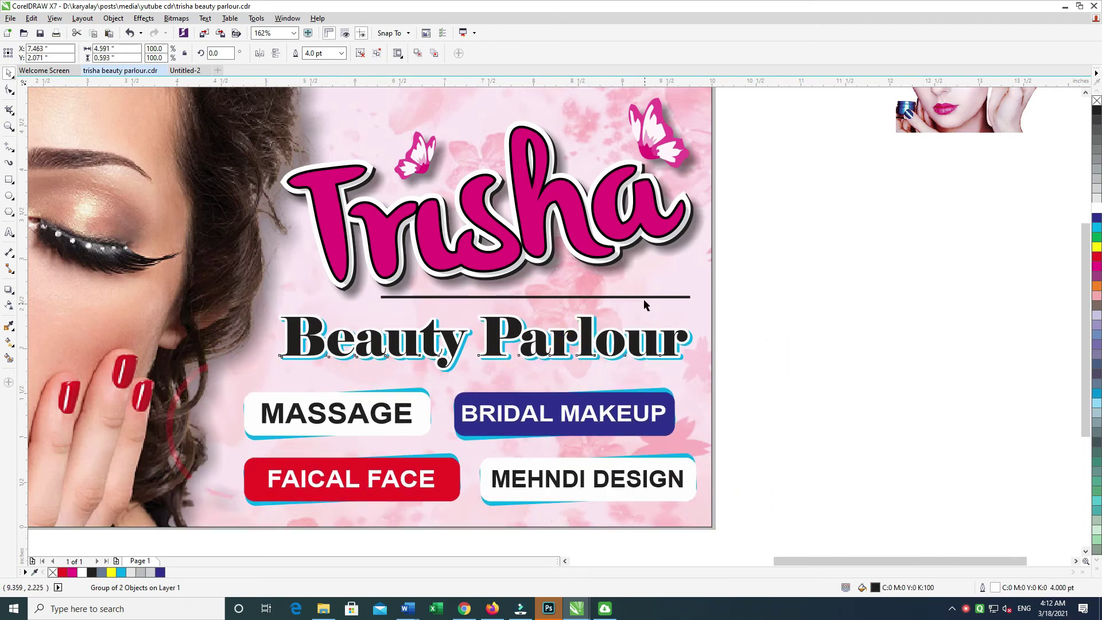
Nudge the line above Beauty Parlour down by 0.05 inch.
left_click(643, 297)
key("Down")
key("Down")
key("Down")
key("Down")
key("Down")
Try colouring the line above Beauty Parlour cyan and undo the outline colour.
left_click_drag(662, 315, 700, 370)
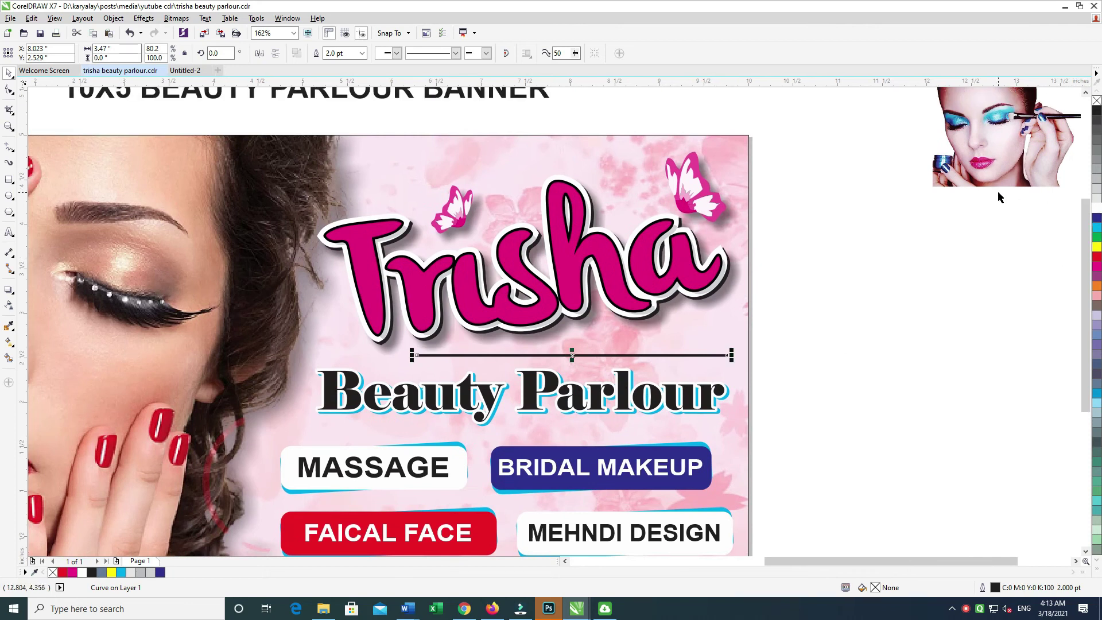
scroll(663, 296, "down", 1)
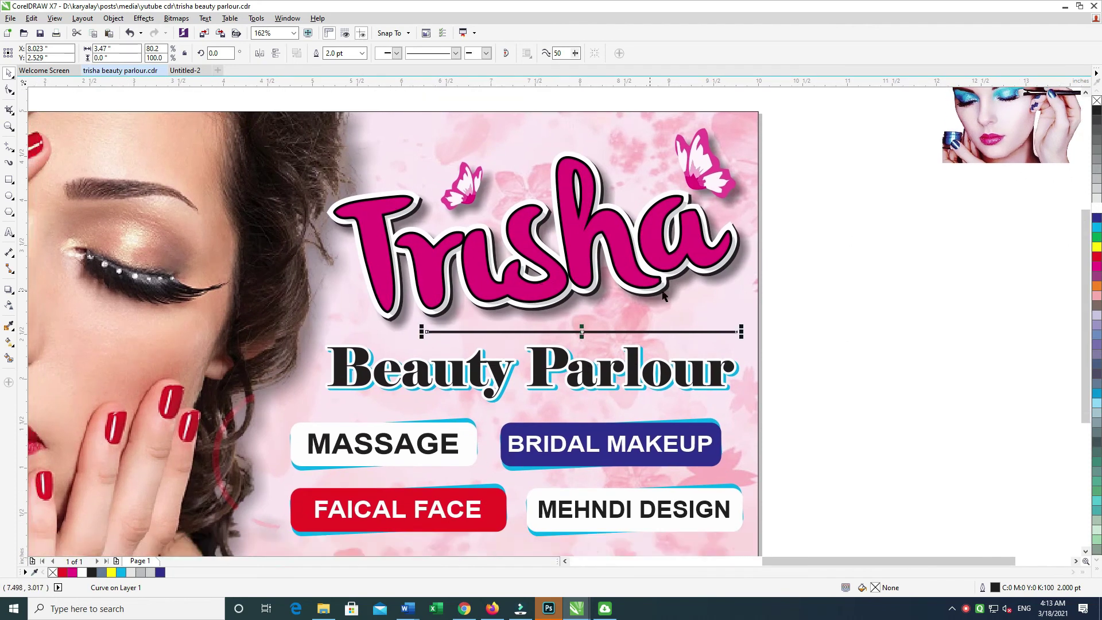
left_click(1096, 226)
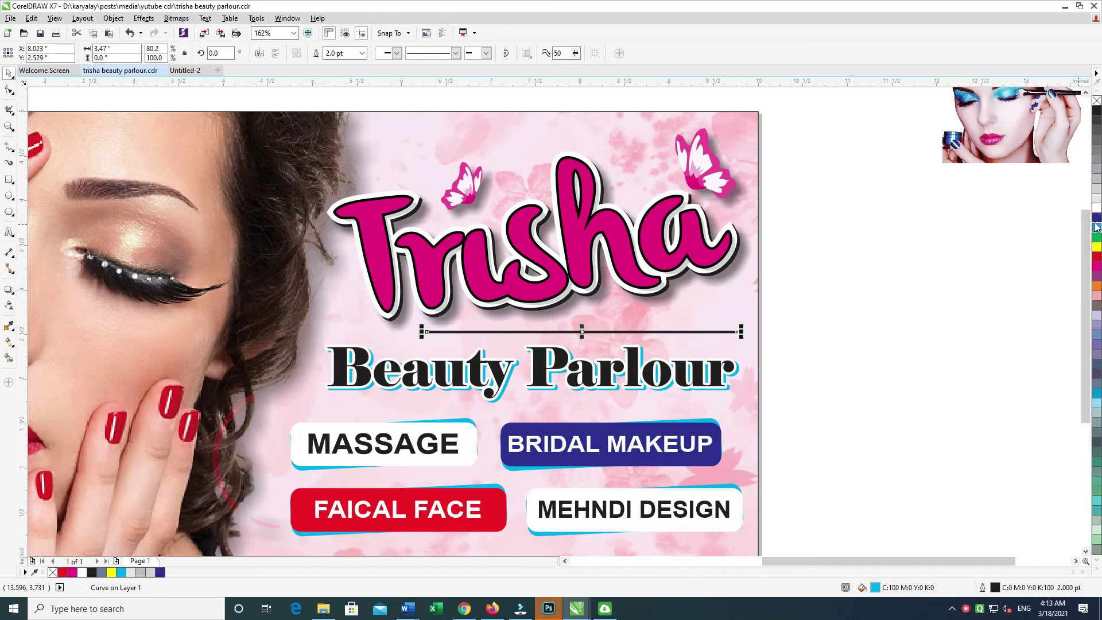
right_click(1097, 227)
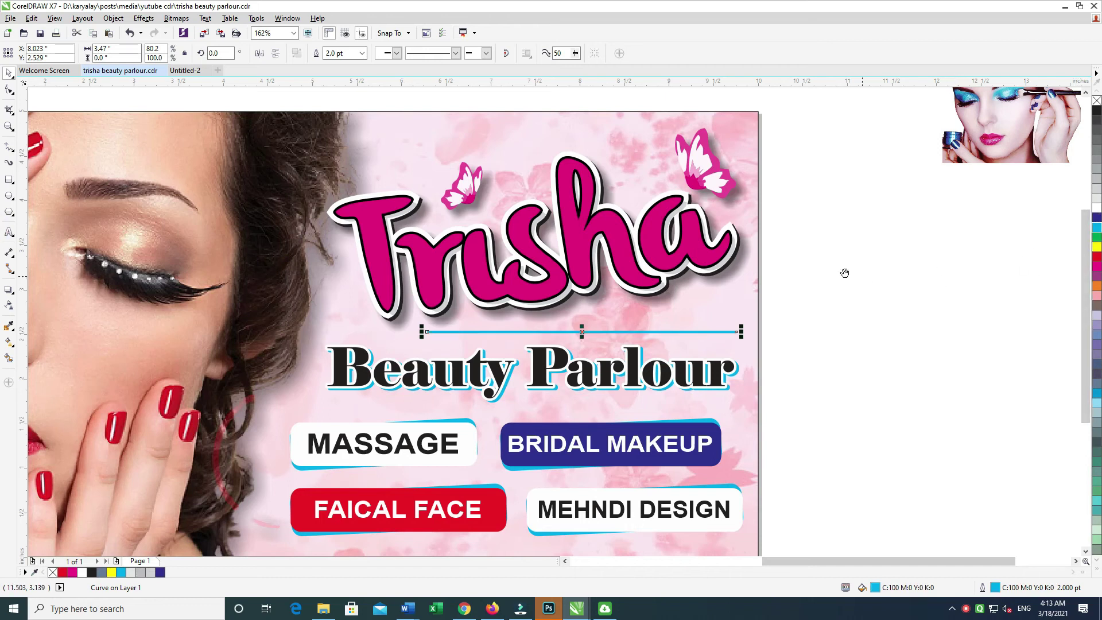
left_click_drag(912, 273, 871, 259)
left_click(855, 282)
key("ctrl+z")
Duplicate the line below the Beauty Parlour text and centre both lines horizontally on the text.
left_click(822, 275)
left_click_drag(644, 318, 642, 390)
right_click(642, 390)
left_click_drag(590, 392, 617, 350)
left_click(805, 252)
left_click_drag(726, 273, 223, 379)
key("c")
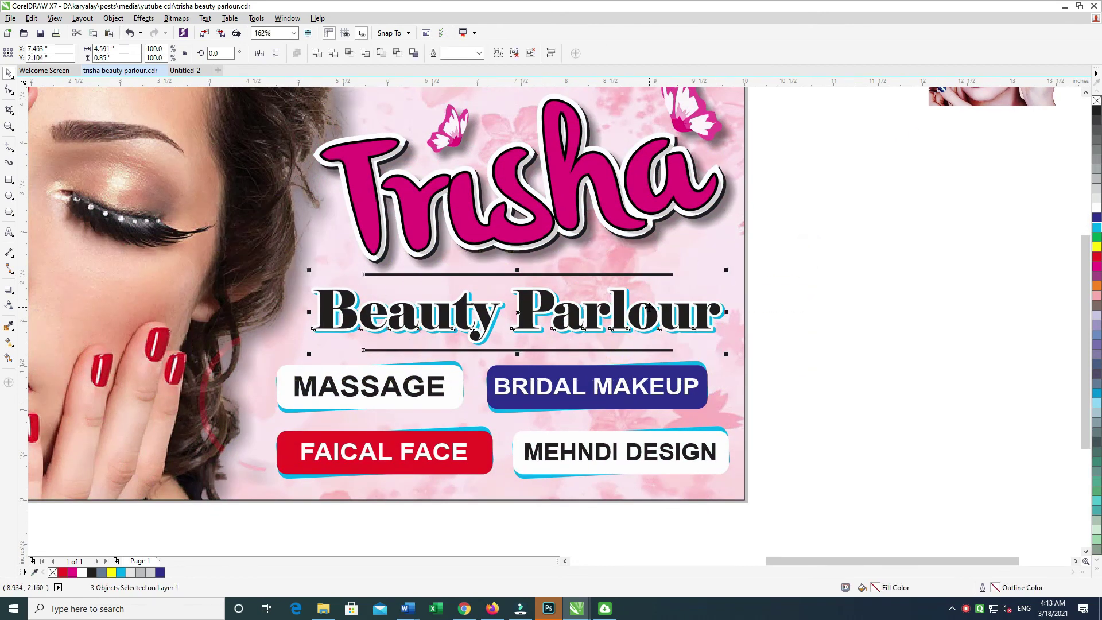
left_click(905, 281)
Stretch the upper line symmetrically to about the width of the Beauty Parlour text and nudge it slightly down.
left_click(645, 274)
left_click_drag(679, 278, 724, 279)
left_click_drag(797, 224, 280, 312)
key("Down")
key("Down")
Group the Beauty Parlour text with the lines above and below it.
left_click_drag(811, 243, 243, 372)
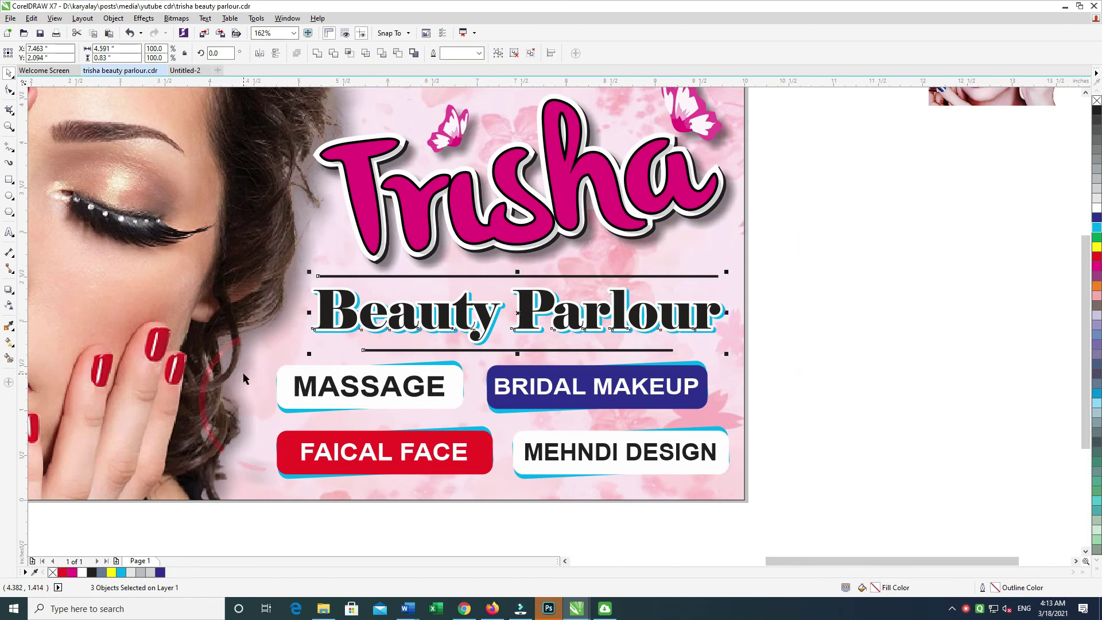
key("ctrl+g")
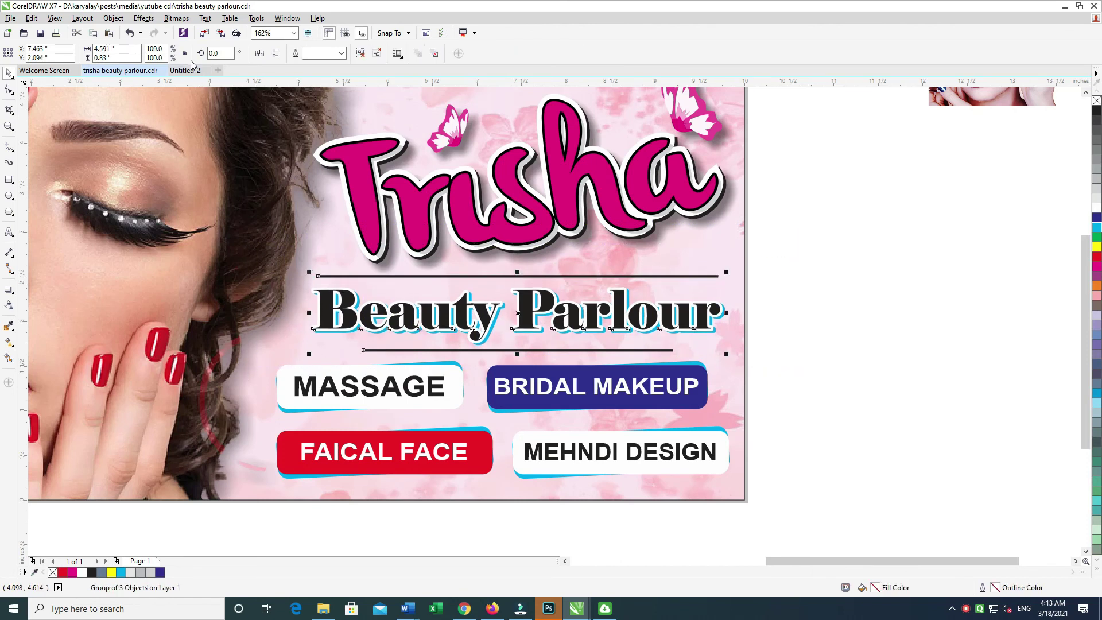
left_click(187, 70)
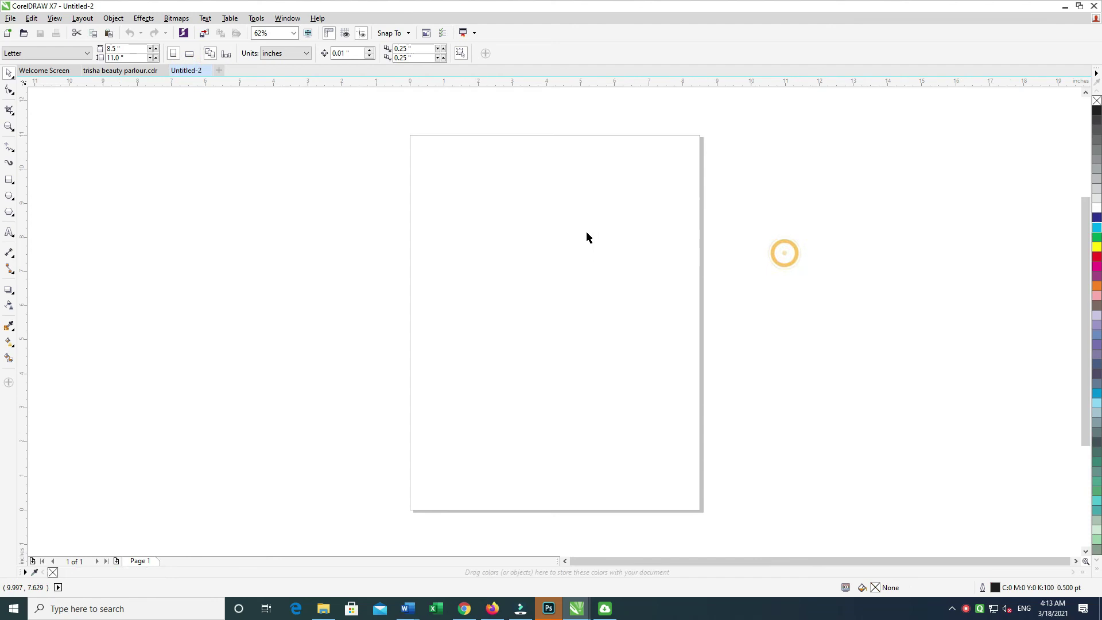
left_click(967, 611)
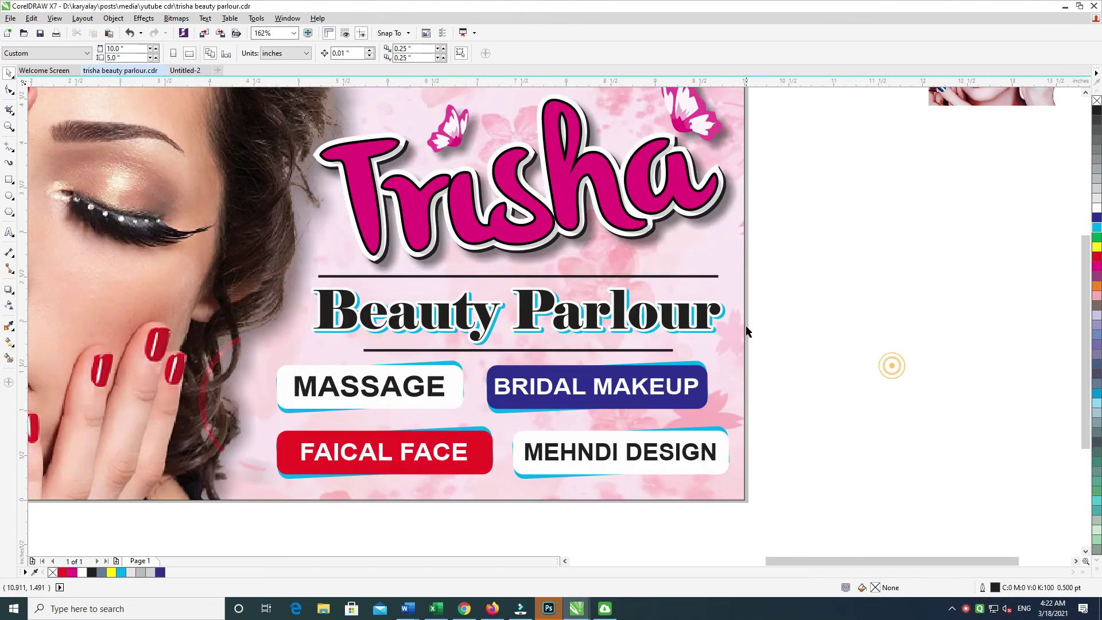
left_click_drag(747, 351, 761, 374)
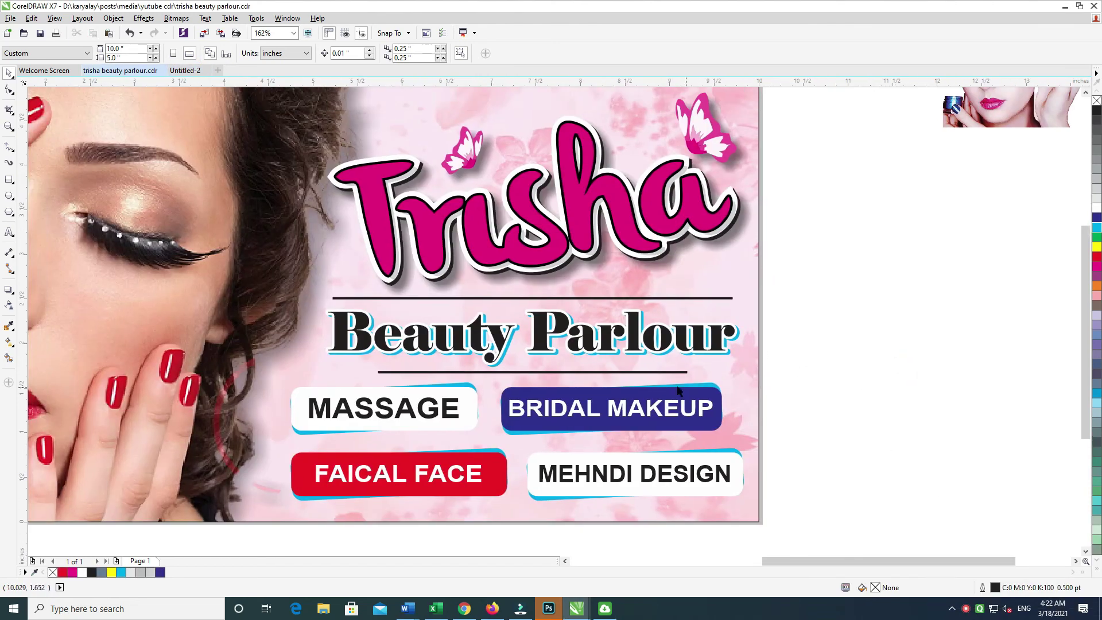
left_click(813, 278)
left_click_drag(696, 298, 725, 296)
key("ctrl+z")
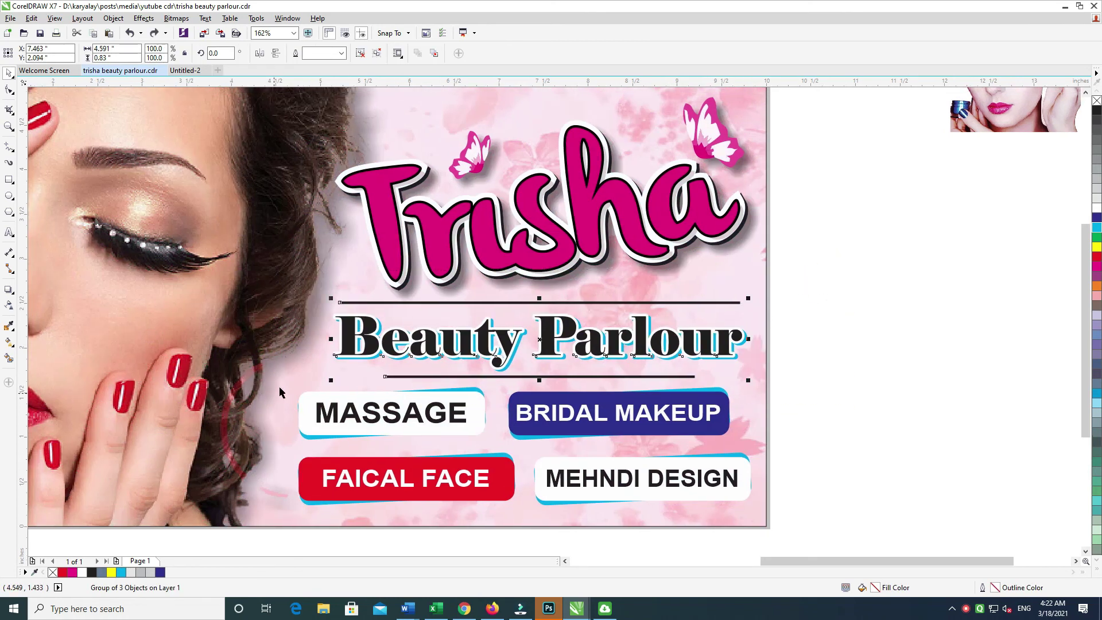
Ungroup the four service labels and nudge the MASSAGE and BRIDAL MAKEUP labels down by about 0.09 inch.
left_click_drag(870, 375, 289, 499)
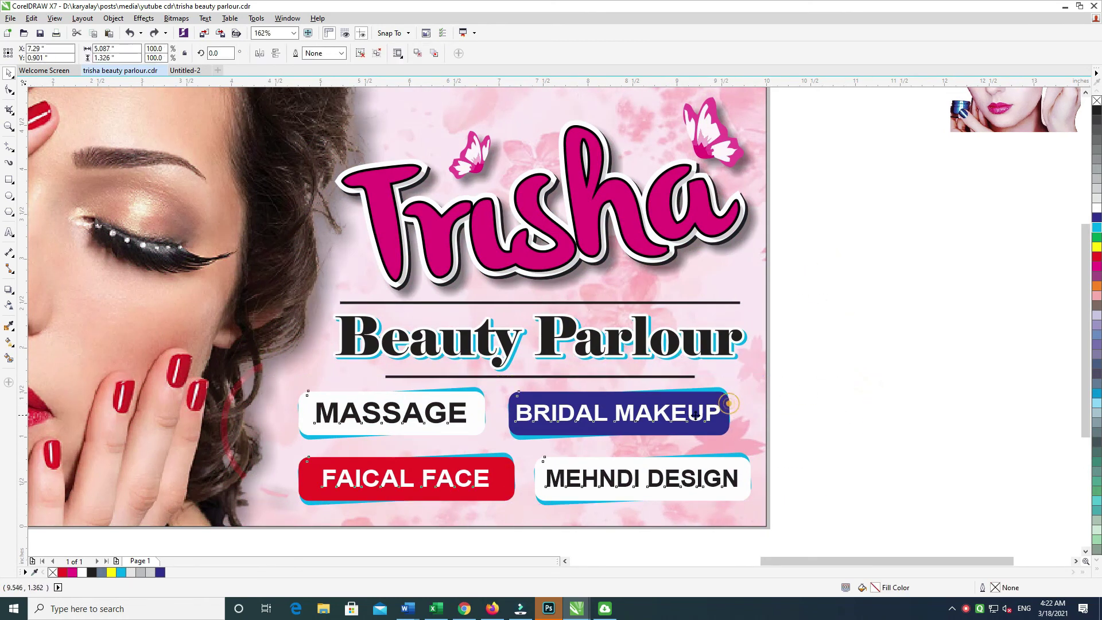
key("ctrl+u")
left_click_drag(843, 374, 284, 445)
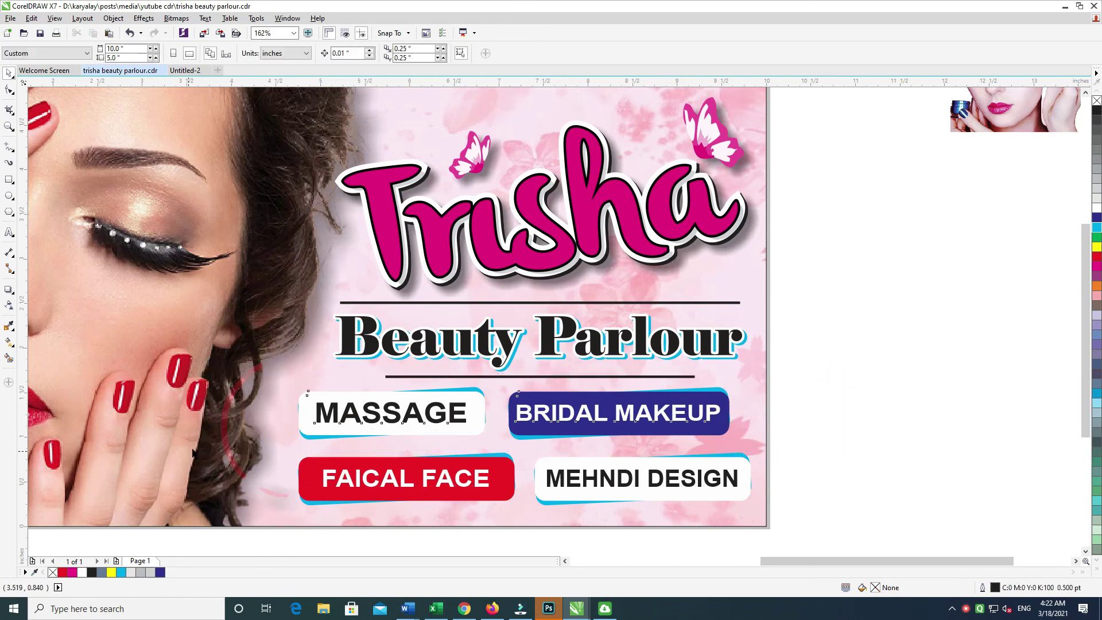
key("Down")
key("Down")
key("Down")
key("Down")
key("Down")
key("Down")
key("Down")
key("Down")
key("Down")
key("Down")
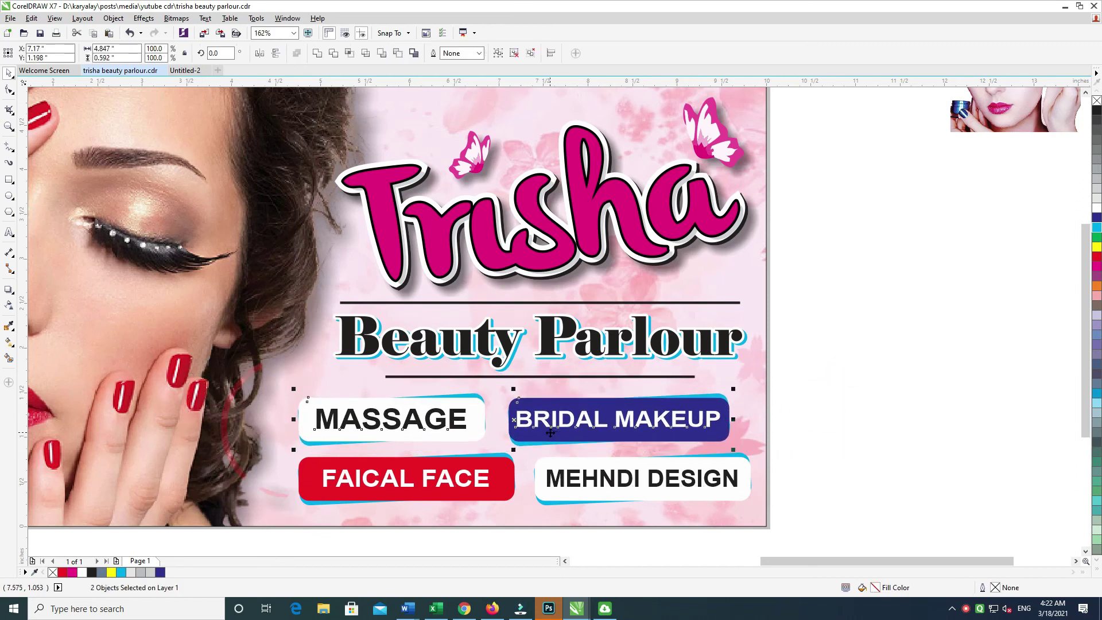
left_click(186, 70)
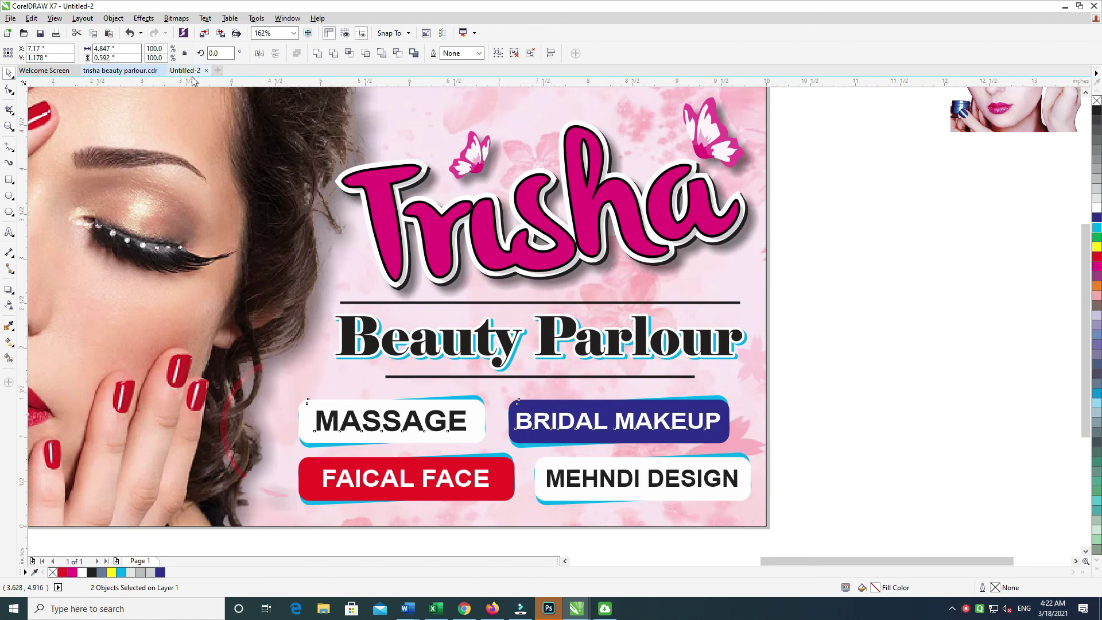
left_click(967, 610)
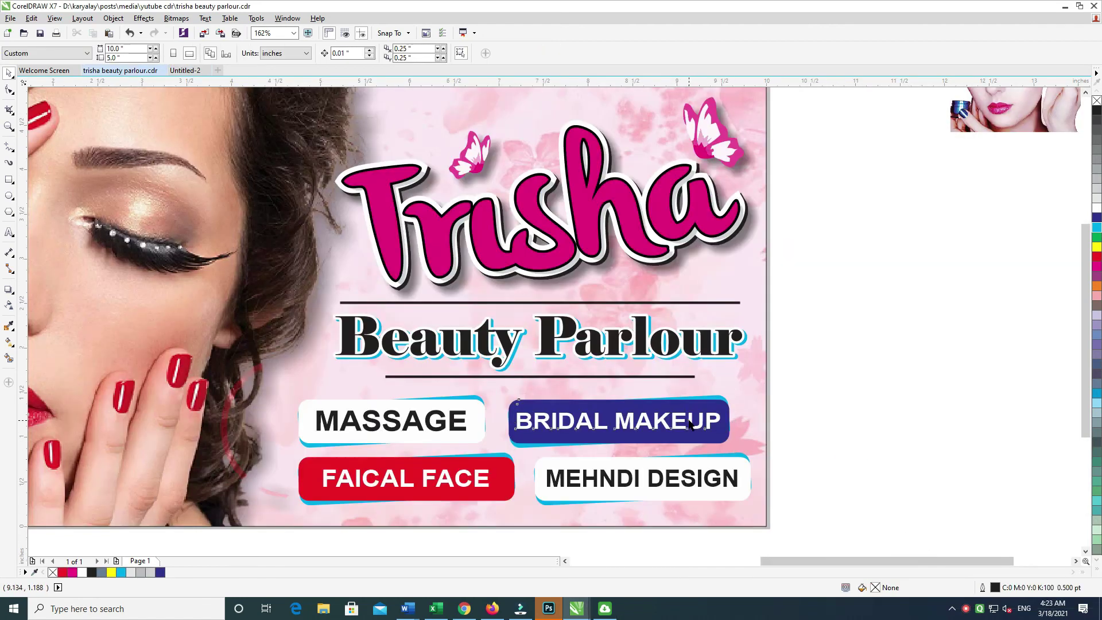
Try red and orange fills on the MASSAGE label text.
left_click(414, 423, "ctrl")
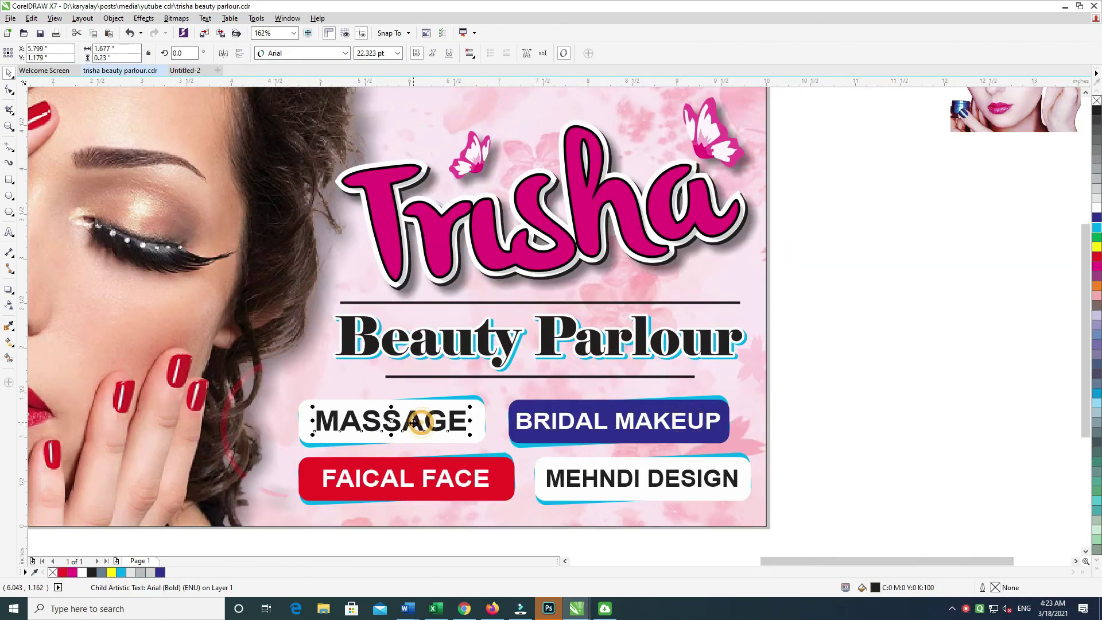
left_click(1097, 256)
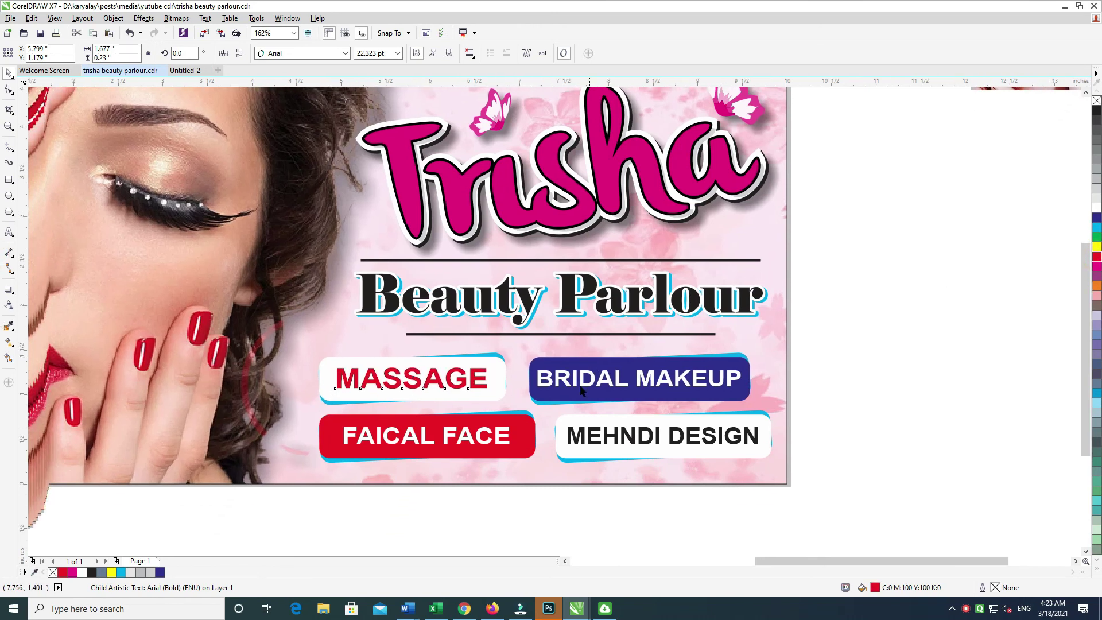
key("ctrl+z")
left_click(1096, 287)
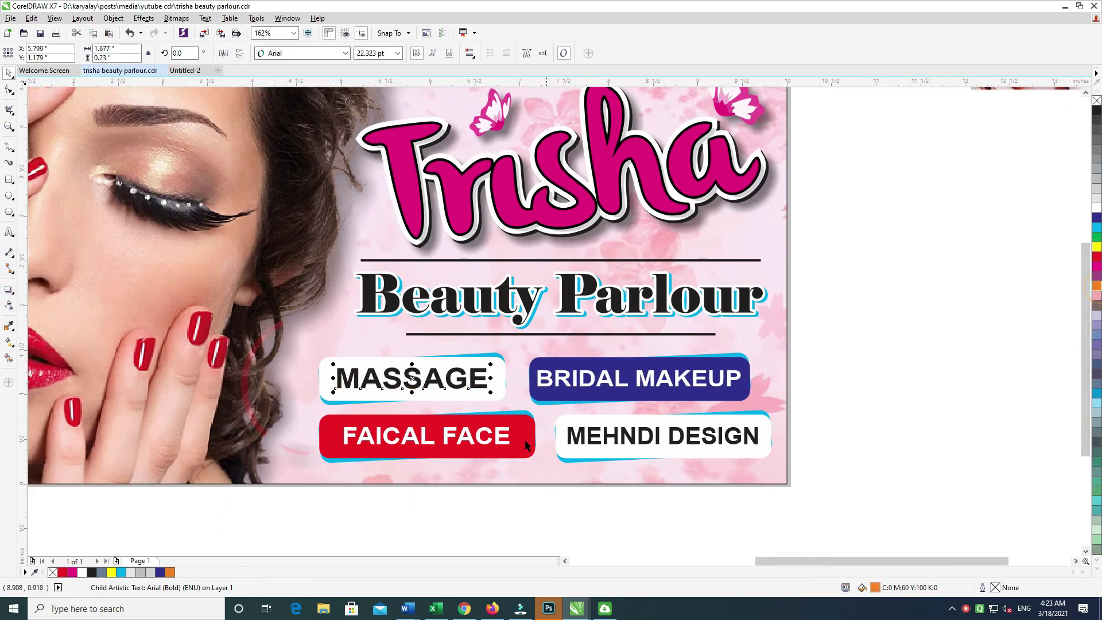
Select all four service labels and nudge them up together by 0.06 inch.
left_click(622, 441)
left_click_drag(914, 359, 187, 503)
left_click_drag(645, 422, 641, 433)
key("Up")
key("Up")
key("Up")
key("Up")
key("Up")
key("Up")
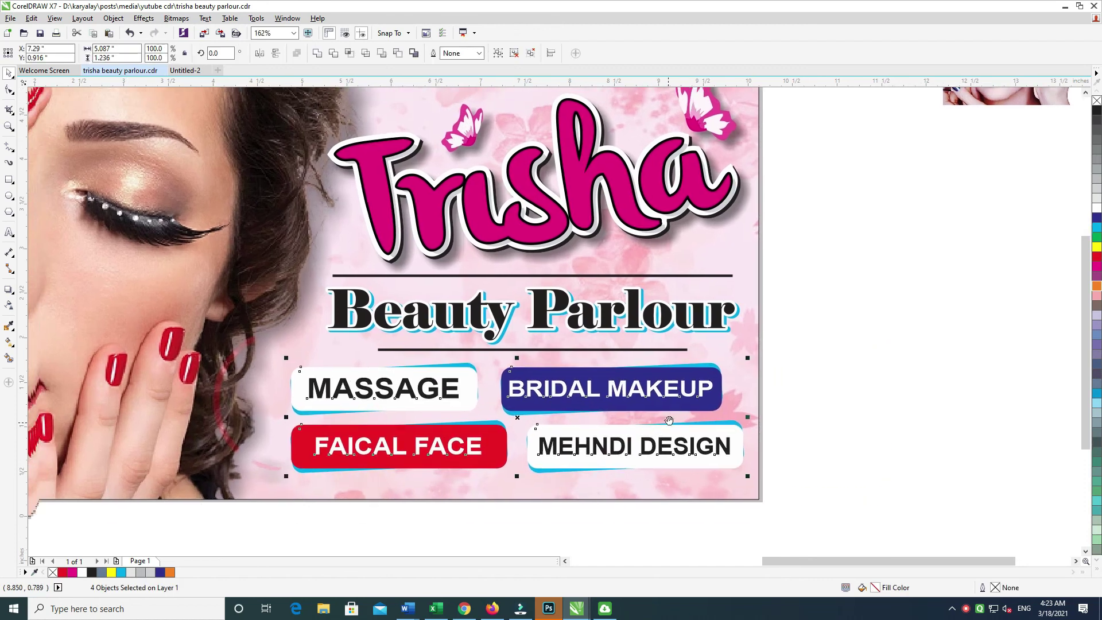
left_click(893, 337)
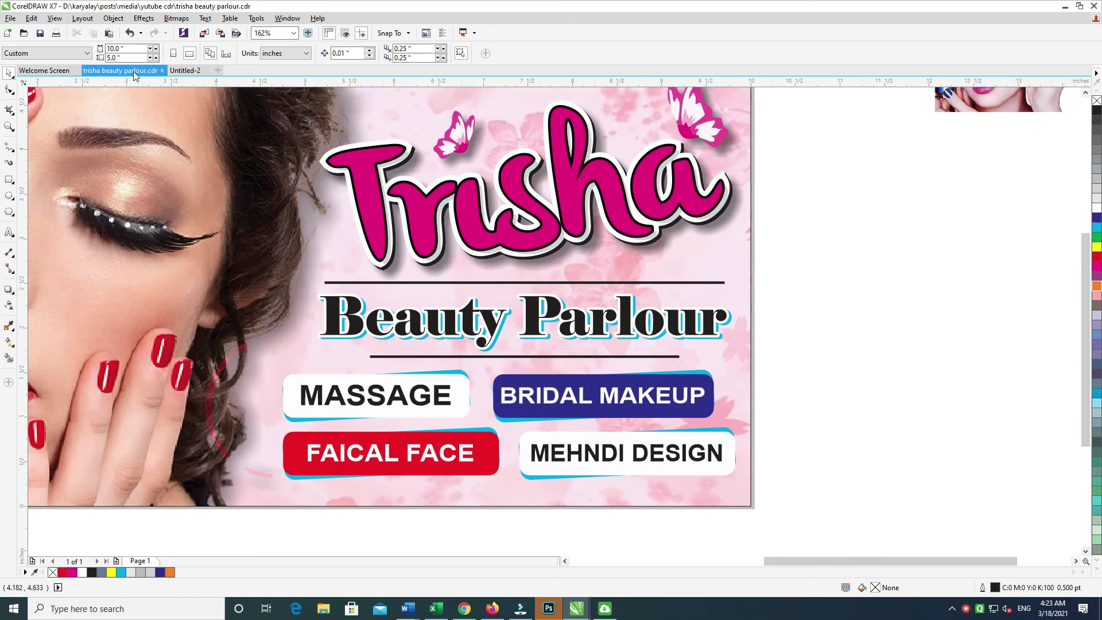
left_click(185, 70)
left_click(967, 614)
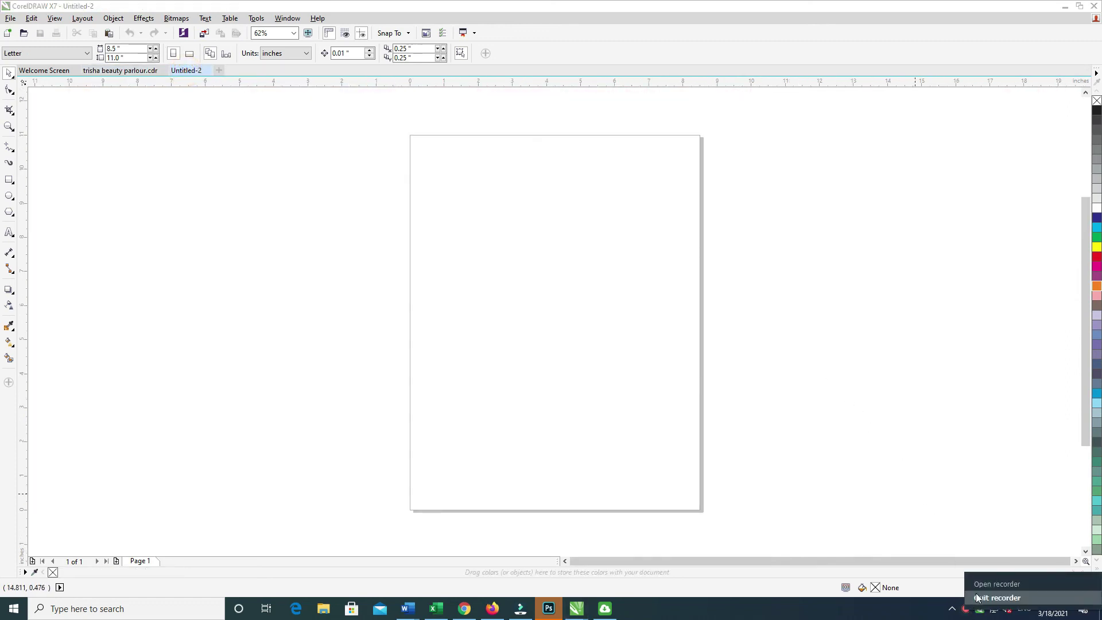
left_click(951, 576)
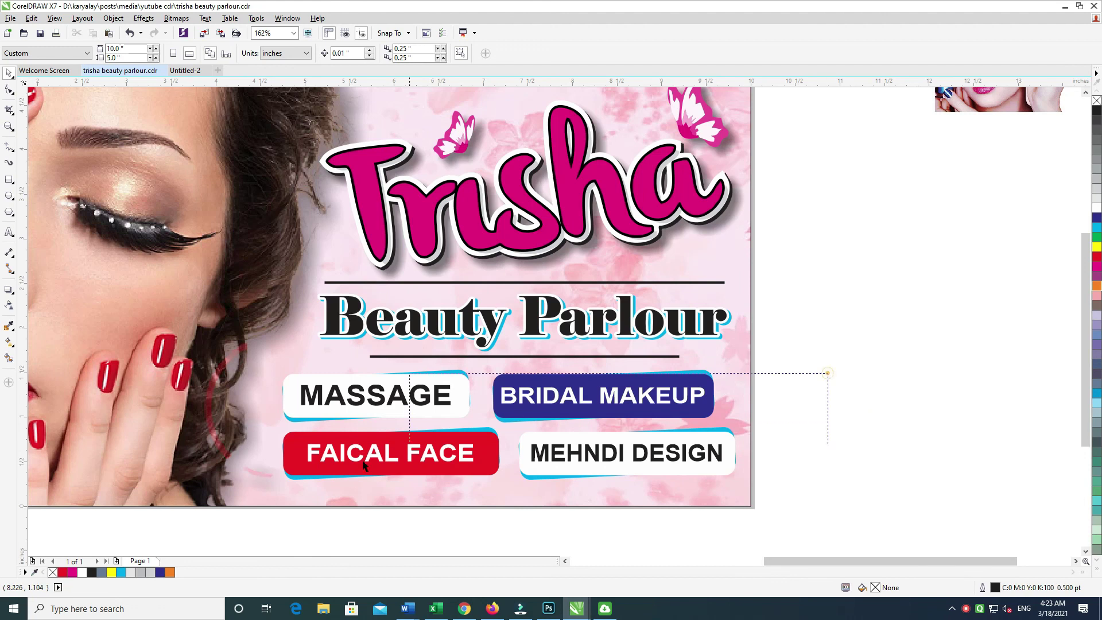
Group the four service labels into one object.
left_click(442, 393)
left_click_drag(819, 359, 218, 514)
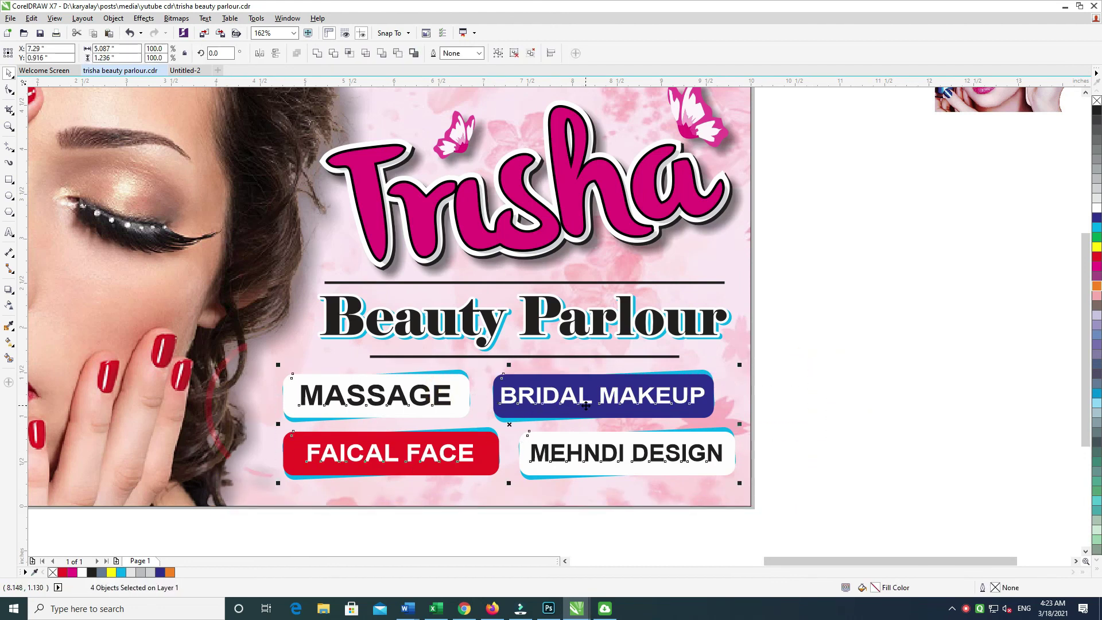
key("ctrl+g")
scroll(874, 286, "up", 1)
left_click_drag(869, 284, 202, 410)
key("ctrl+g")
Select the Trisha lettering together with the Beauty Parlour group and nudge them slightly up.
scroll(740, 234, "up", 1)
left_click_drag(785, 133, 253, 453)
key("Up")
key("Up")
key("Up")
key("Up")
key("Up")
key("Up")
left_click_drag(555, 359, 589, 306)
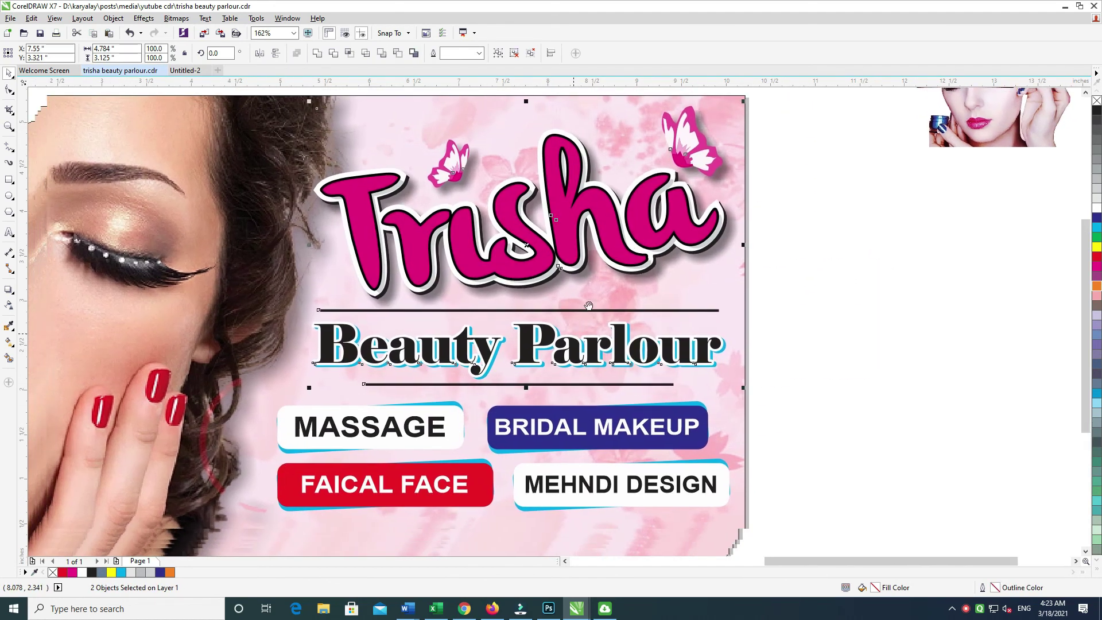
scroll(588, 305, "down", 1)
left_click(190, 70)
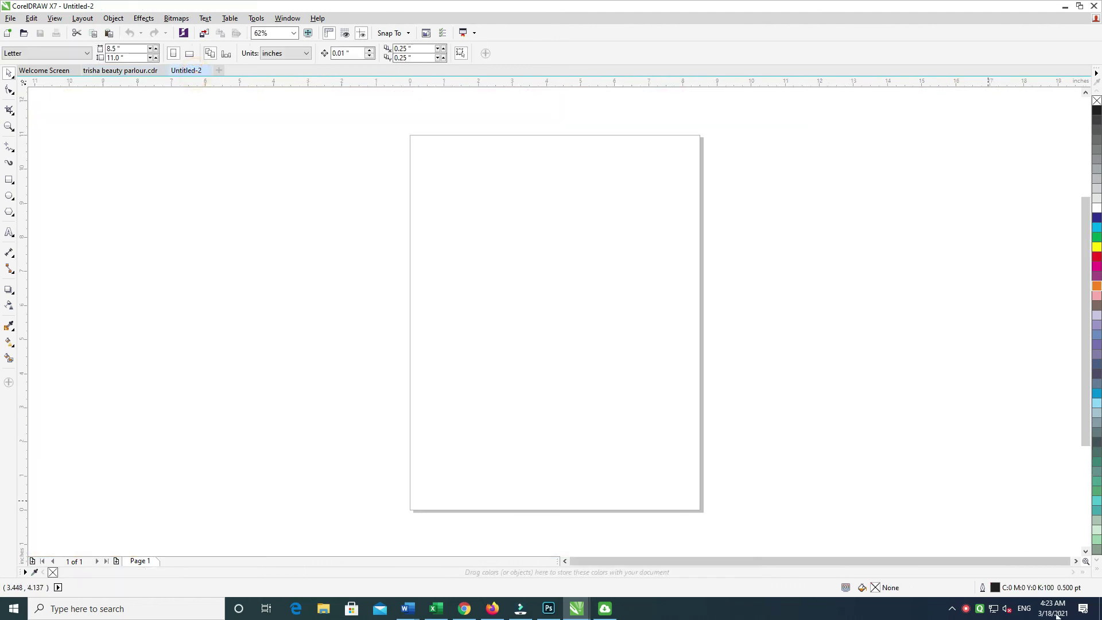
left_click(980, 609)
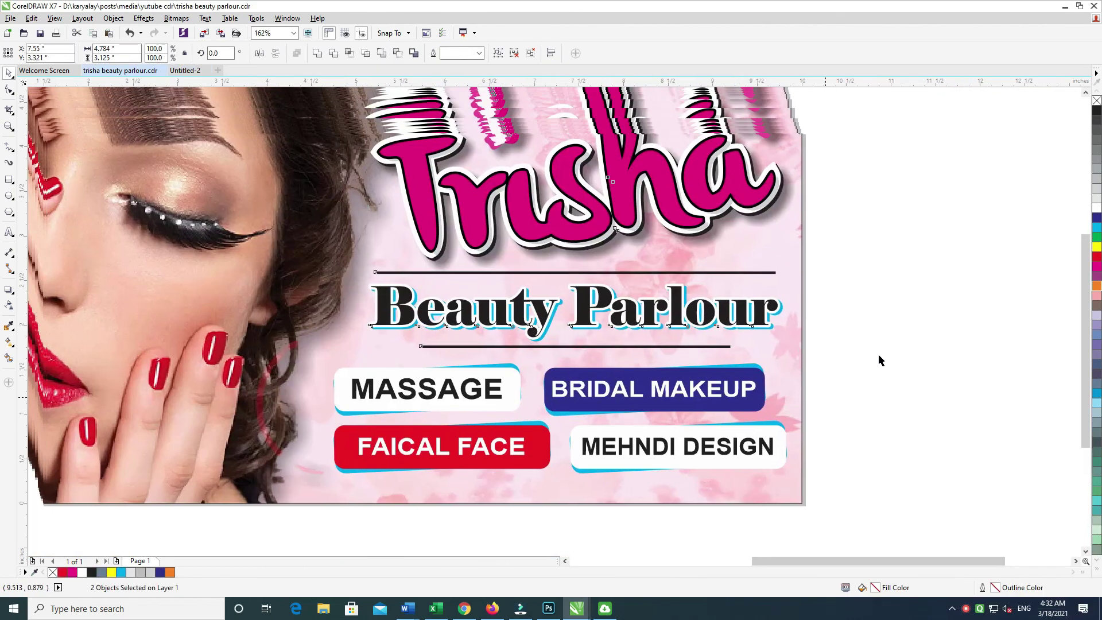
Scale the Beauty Parlour and service label groups down together to about 4.9 inches wide and nudge them right and up.
left_click_drag(281, 487, 867, 358)
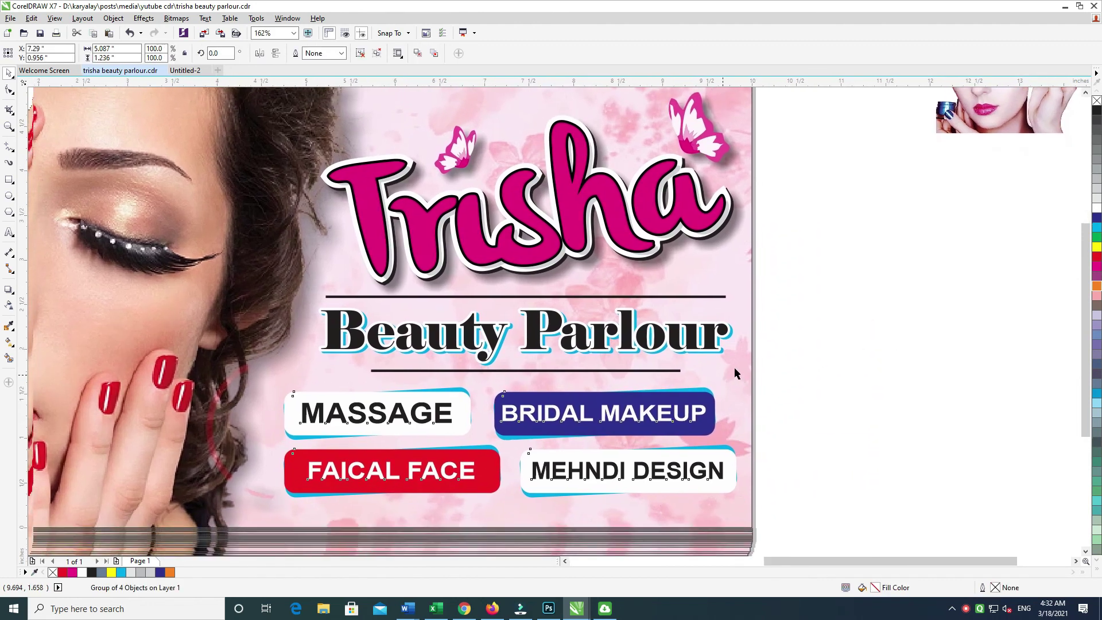
left_click_drag(851, 245, 241, 533)
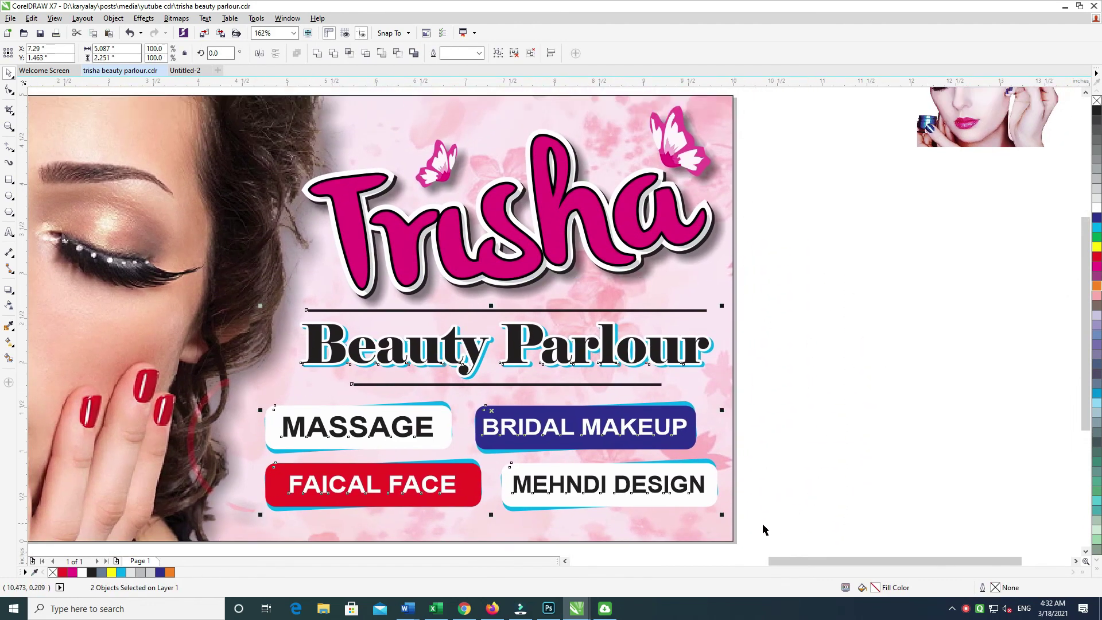
left_click_drag(724, 516, 716, 508)
key("Right")
key("Up")
key("Up")
key("Up")
key("Right")
key("Right")
key("Right")
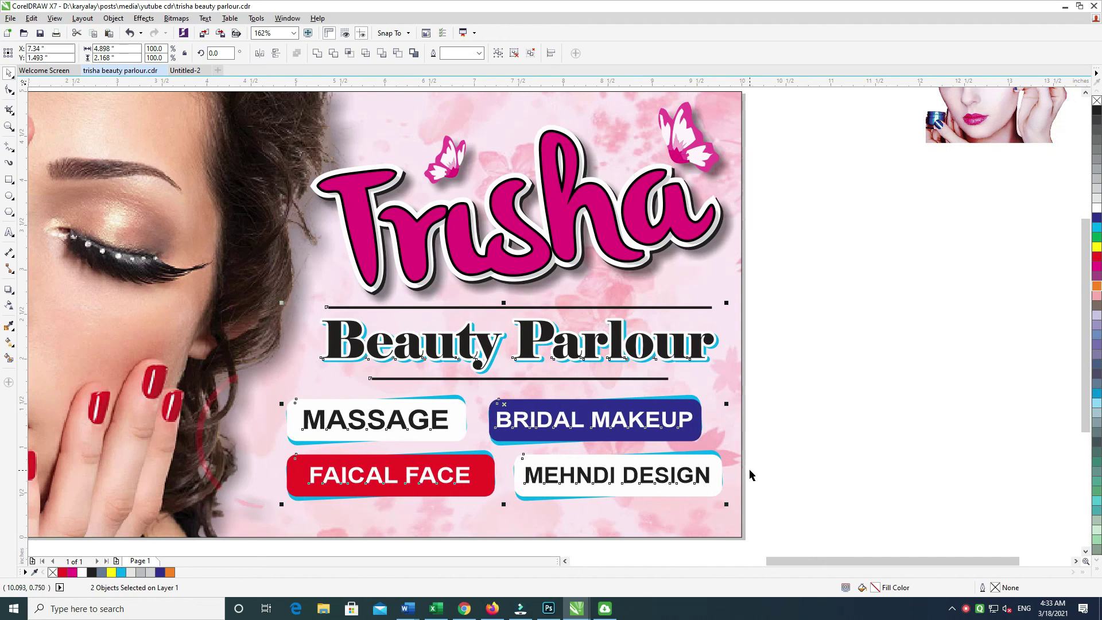
left_click_drag(750, 475, 768, 421)
left_click(849, 404)
left_click(855, 274)
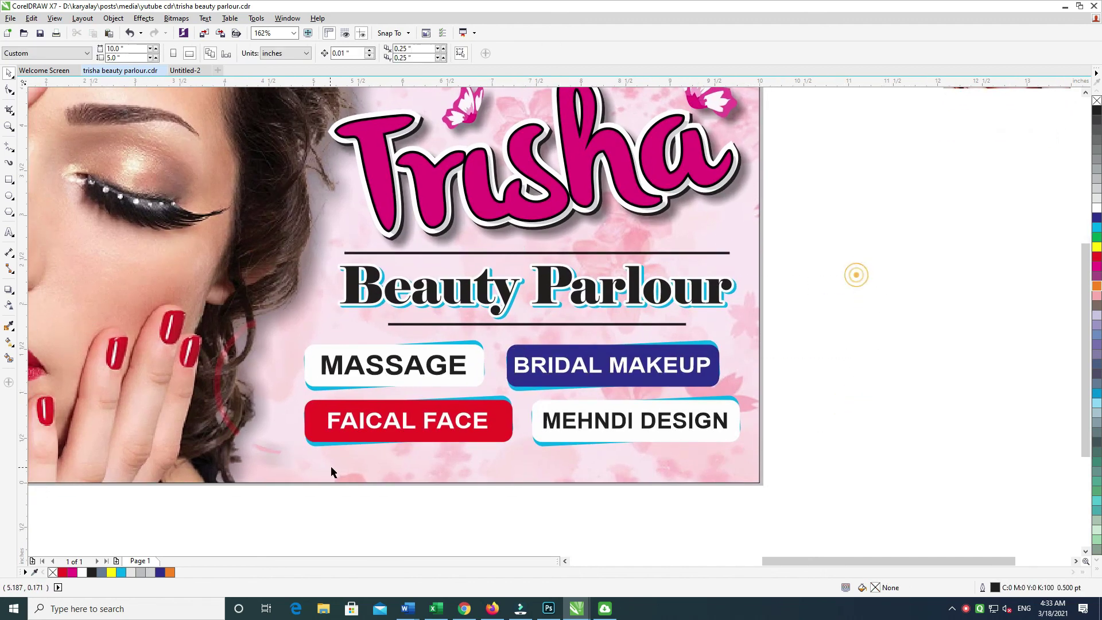
Copy the BRIDAL MAKEUP text below the service labels and replace it with the parlour's address line starting with "Add:".
scroll(331, 472, "up", 1)
left_click(568, 375, "ctrl")
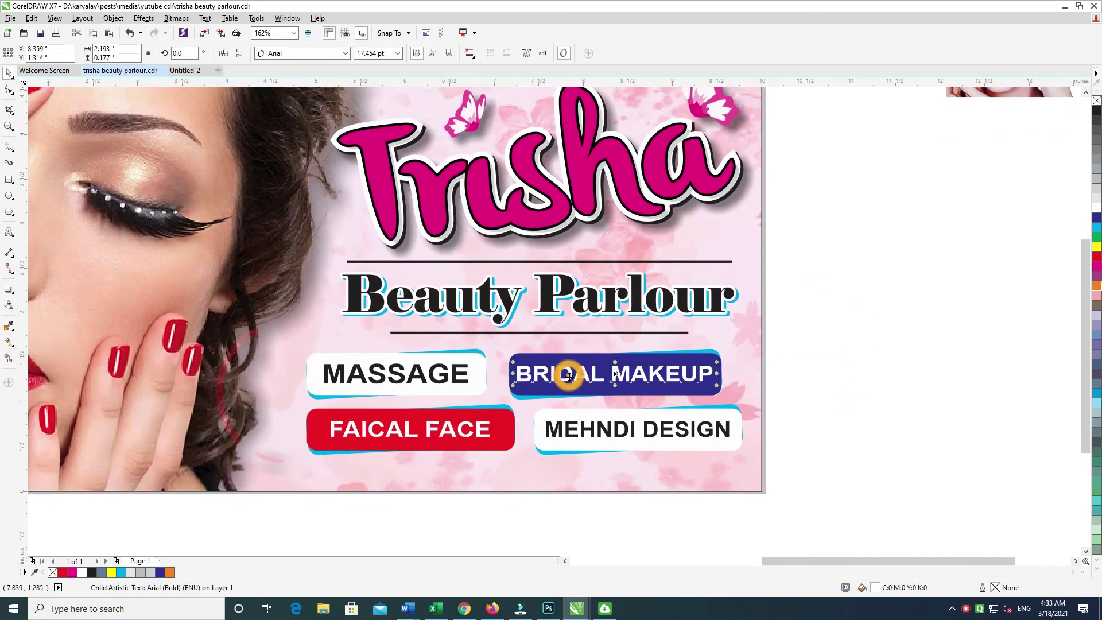
left_click_drag(568, 376, 492, 480)
double_click(492, 480)
type("Add: SHIVPURI, KAKAD")
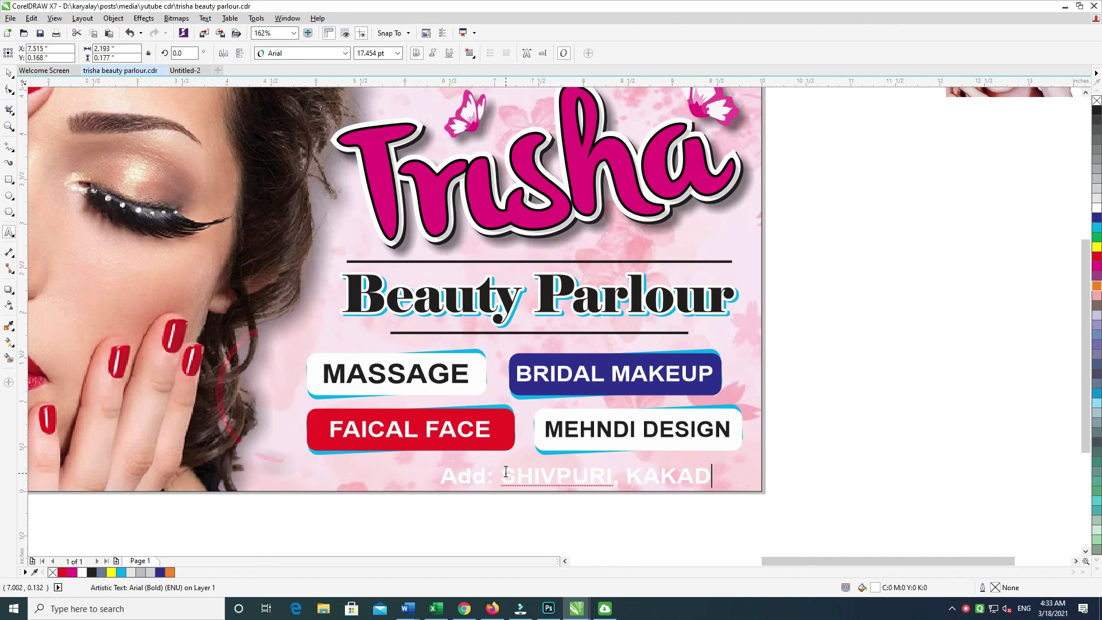
type(",")
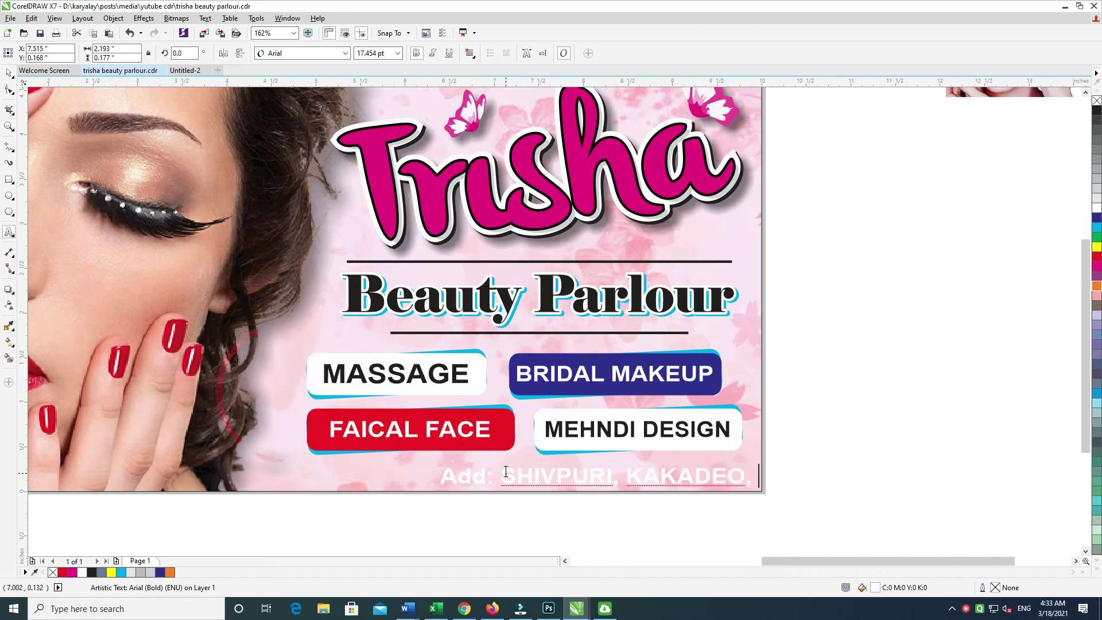
Reduce the address line's font size to 15.454 pt.
key("ctrl+a")
key("ctrl+KP_2")
key("ctrl+KP_2")
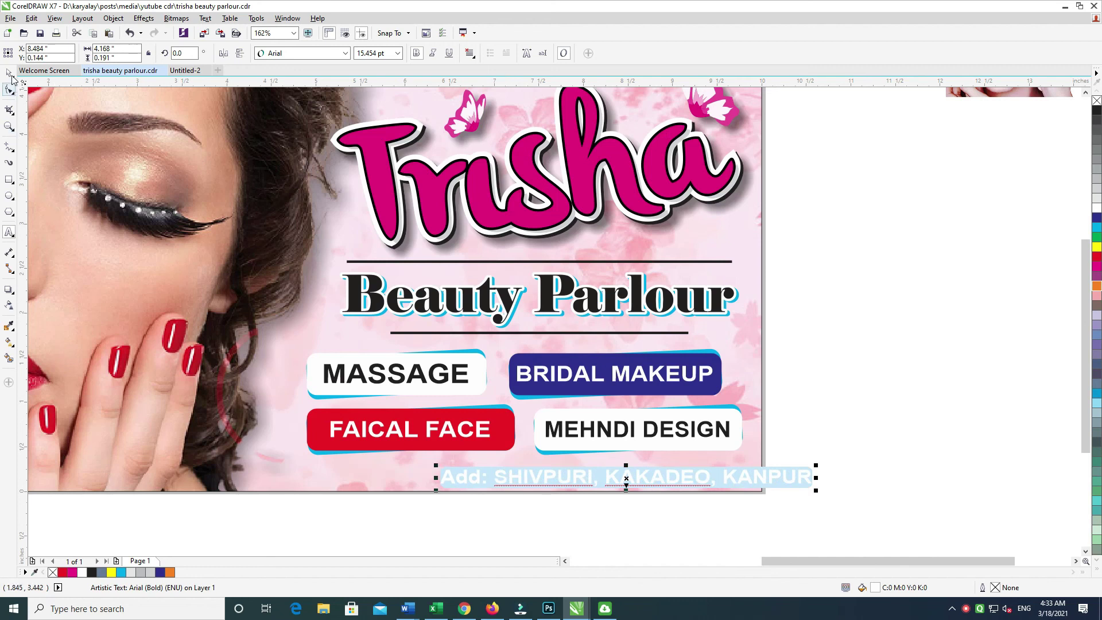
Try to centre the address line horizontally under the Beauty Parlour block.
left_click(11, 75)
left_click(509, 330, "shift")
key("c")
left_click_drag(920, 425, 232, 527)
left_click(313, 480)
left_click(474, 337)
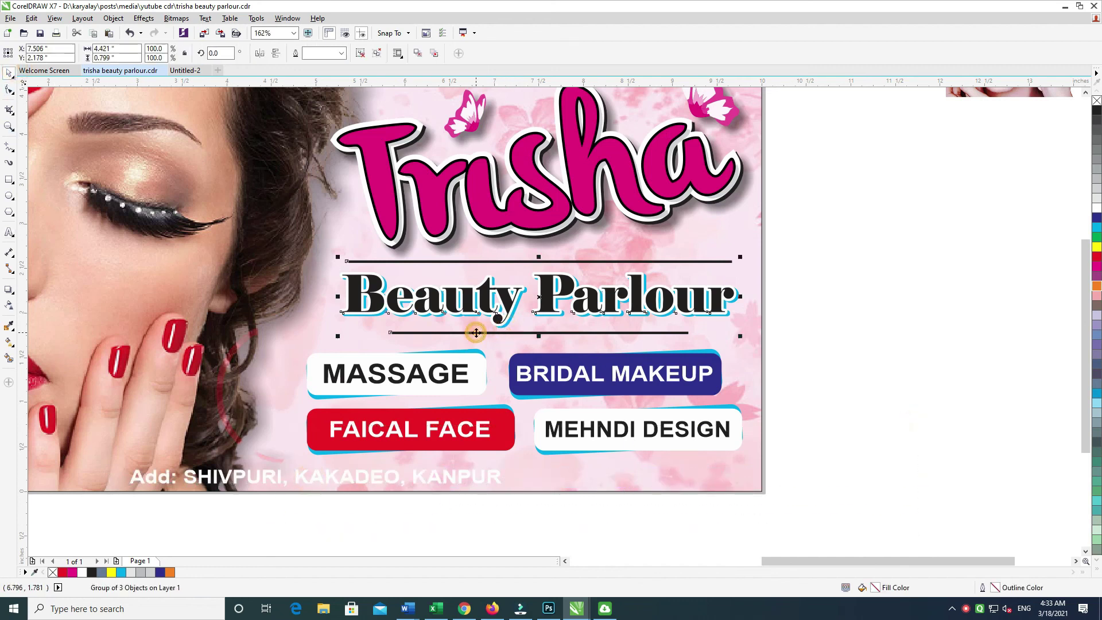
Centre the address line horizontally on the Beauty Parlour group.
left_click(309, 483)
left_click(517, 333, "shift")
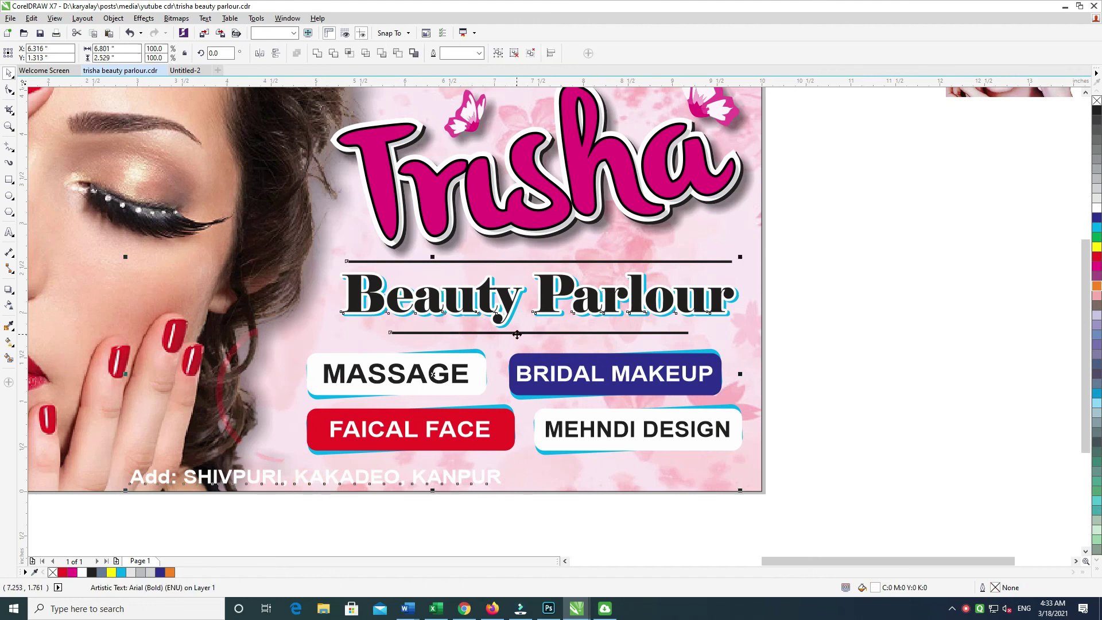
key("c")
Nudge the address line up by about 0.04 inch and fill it black.
left_click_drag(831, 421, 223, 548)
key("Up")
key("Up")
key("Up")
key("Up")
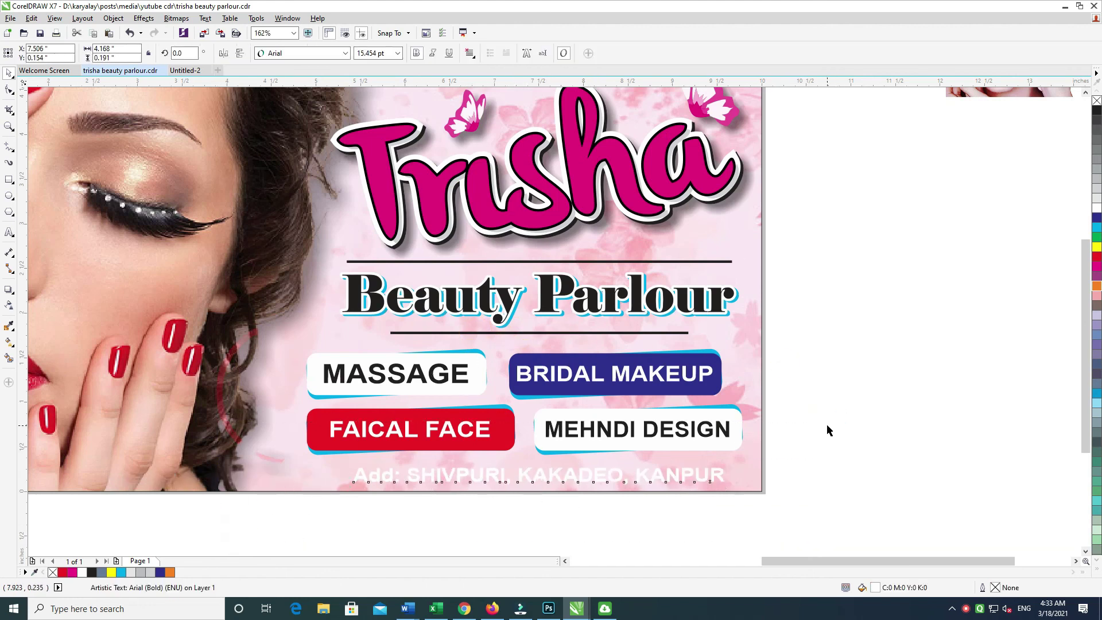
left_click(1097, 113)
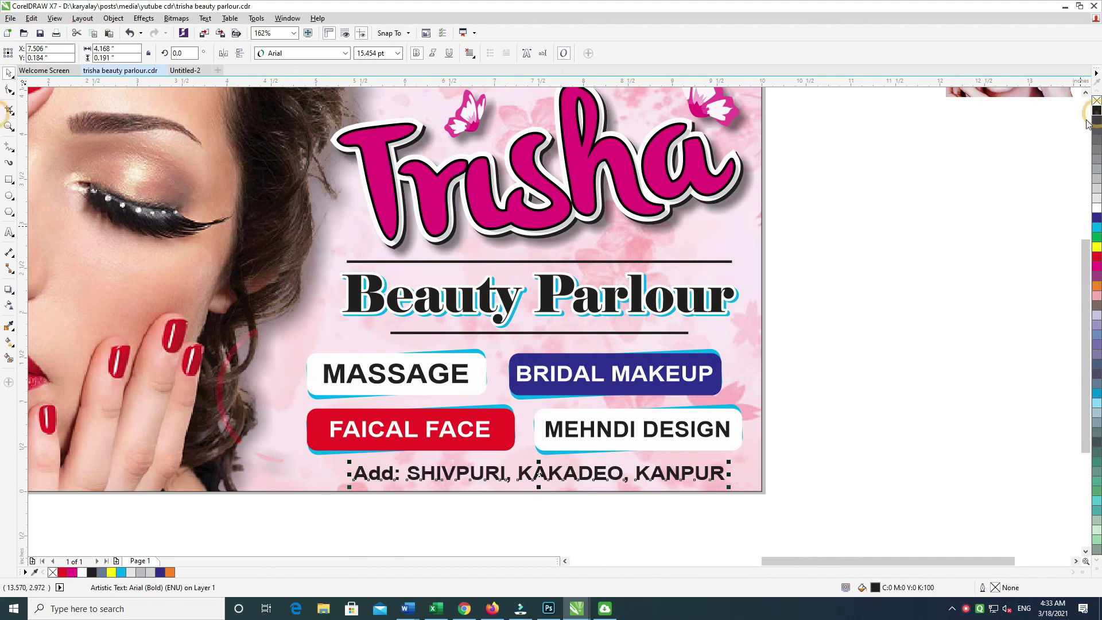
left_click_drag(754, 450, 765, 489)
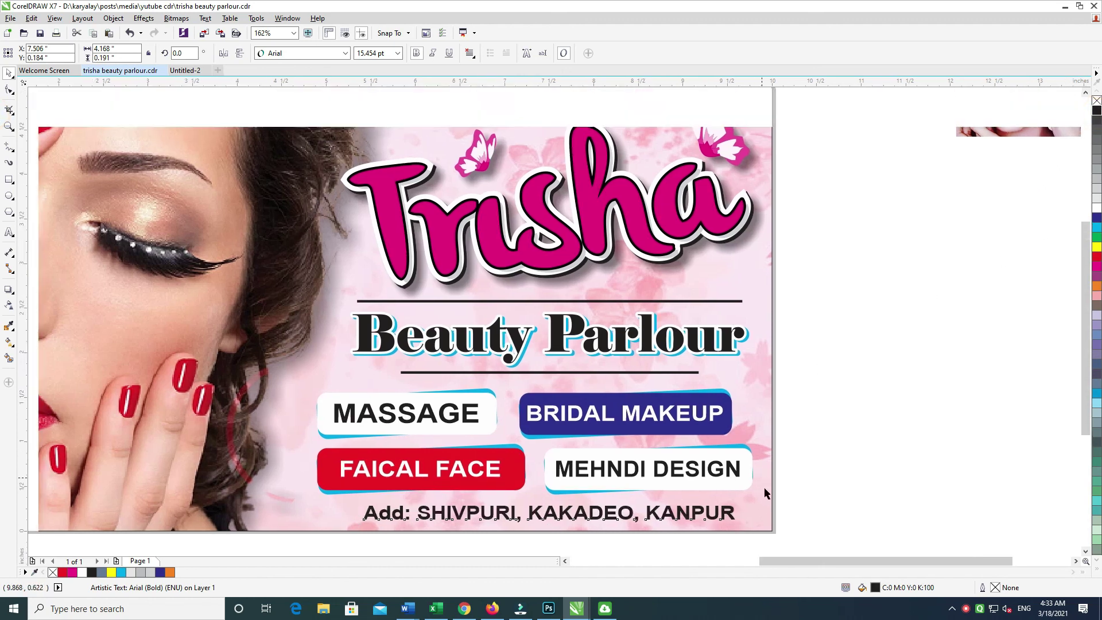
Reduce the address line's font size to 14.071 pt and nudge it down by 0.02 inch.
left_click_drag(737, 529, 739, 452)
key("Down")
key("Down")
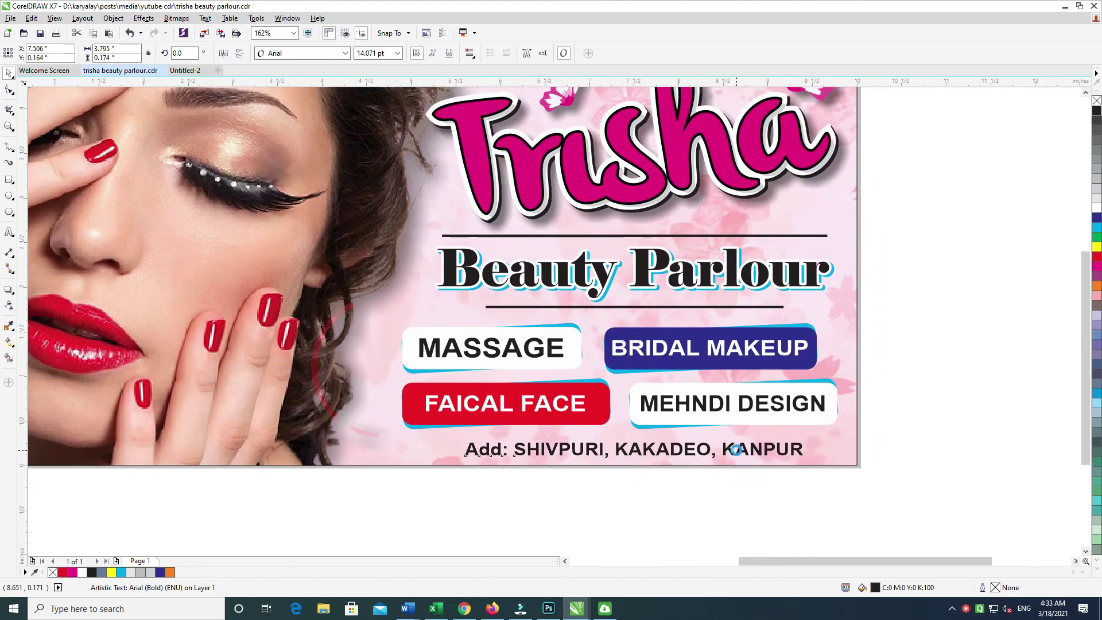
Give the address line a white 2 pt outline placed behind the fill and fill the text magenta.
key("F12")
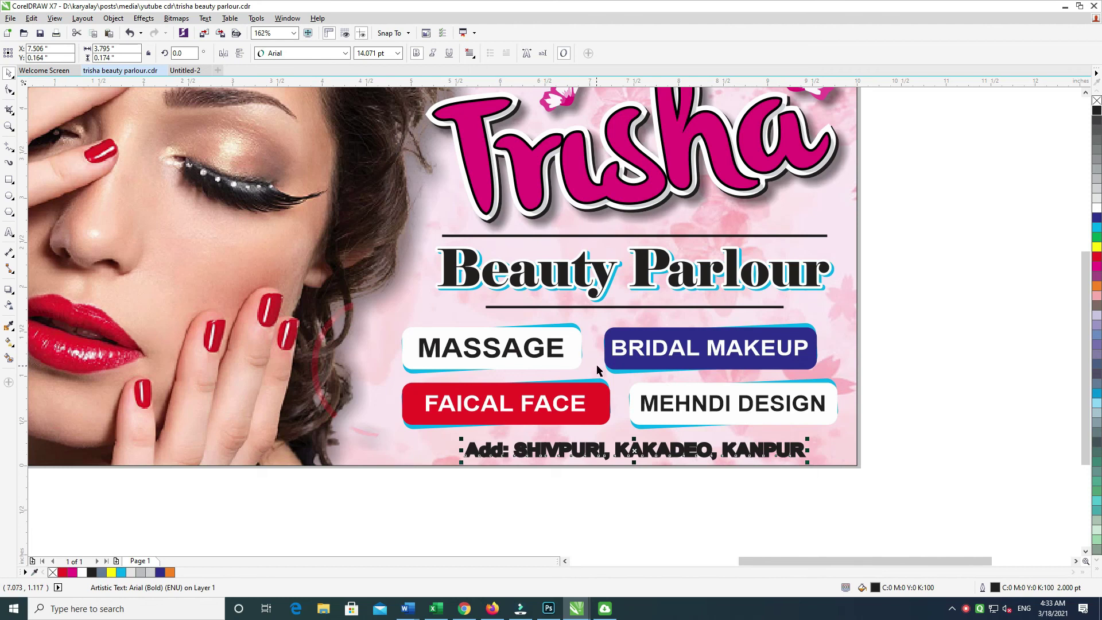
key("F12")
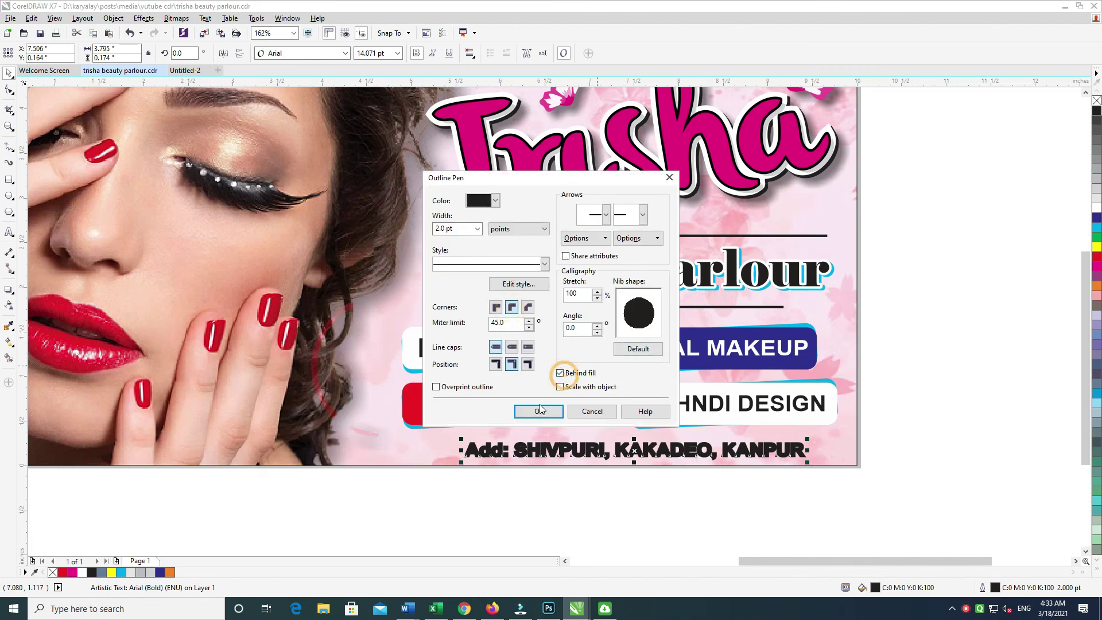
left_click(539, 412)
right_click(1095, 208)
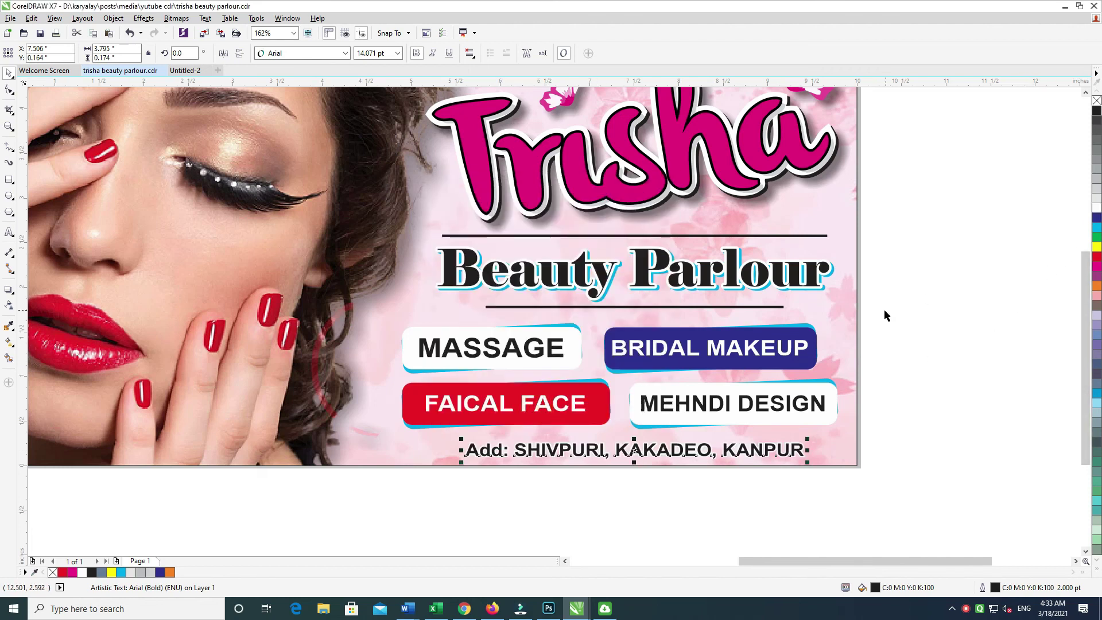
left_click_drag(884, 315, 853, 348)
left_click(1097, 265)
Move the Beauty Parlour heading, service labels and address line into the banner rectangle's PowerClip.
left_click_drag(912, 228, 327, 521)
key("ctrl+x")
left_click(749, 353, "ctrl")
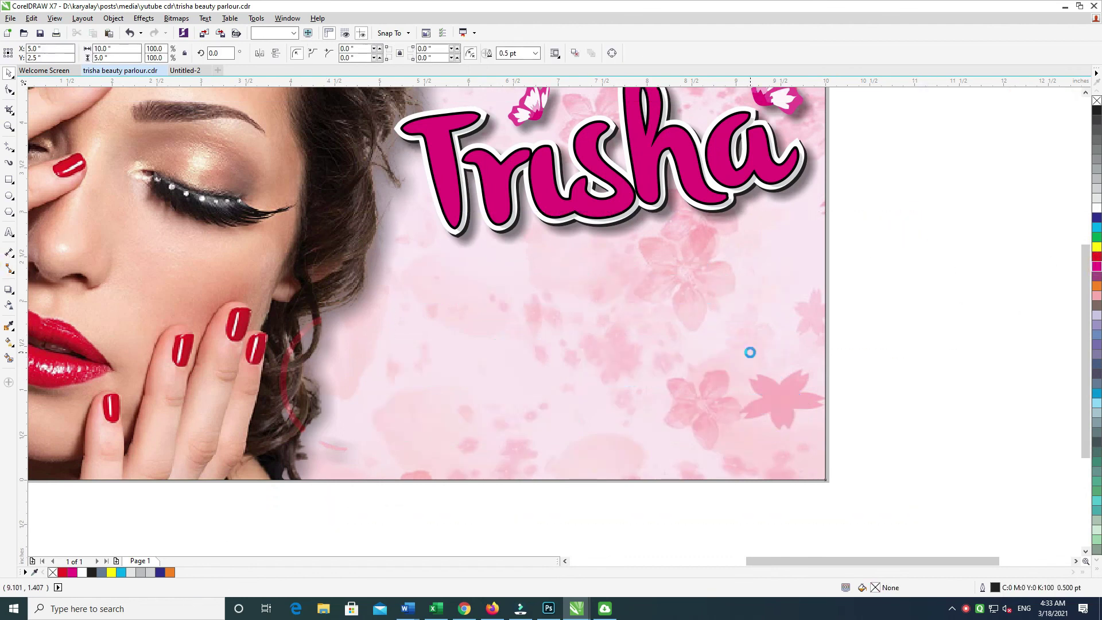
key("ctrl+v")
left_click(871, 250, "ctrl")
left_click_drag(860, 264, 788, 339)
scroll(890, 381, "up", 1)
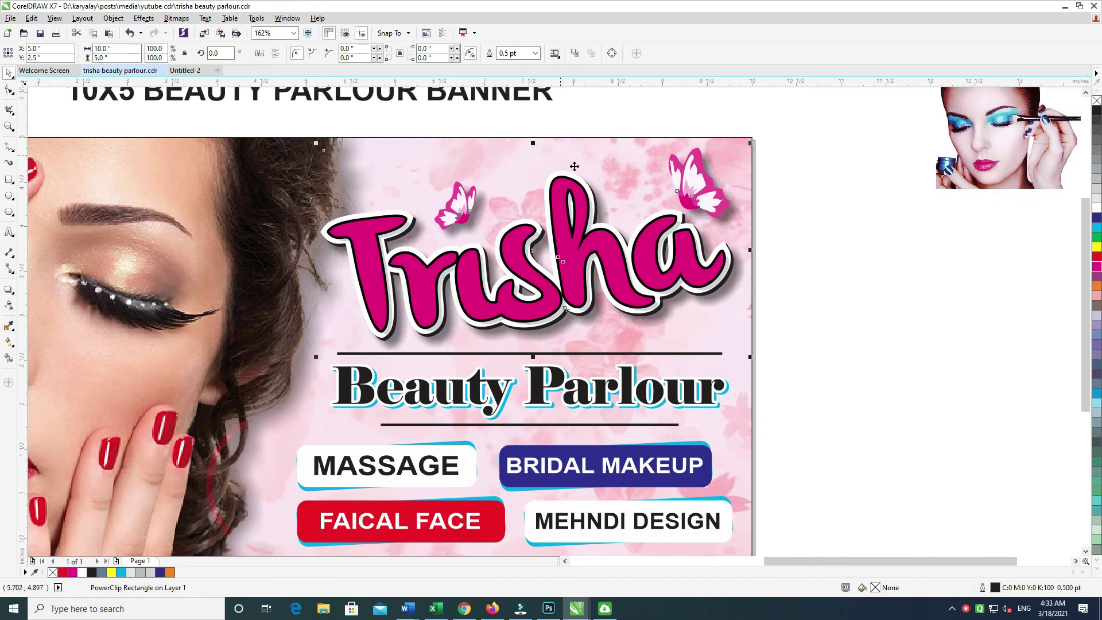
left_click(619, 208, "ctrl")
left_click(799, 134, "ctrl")
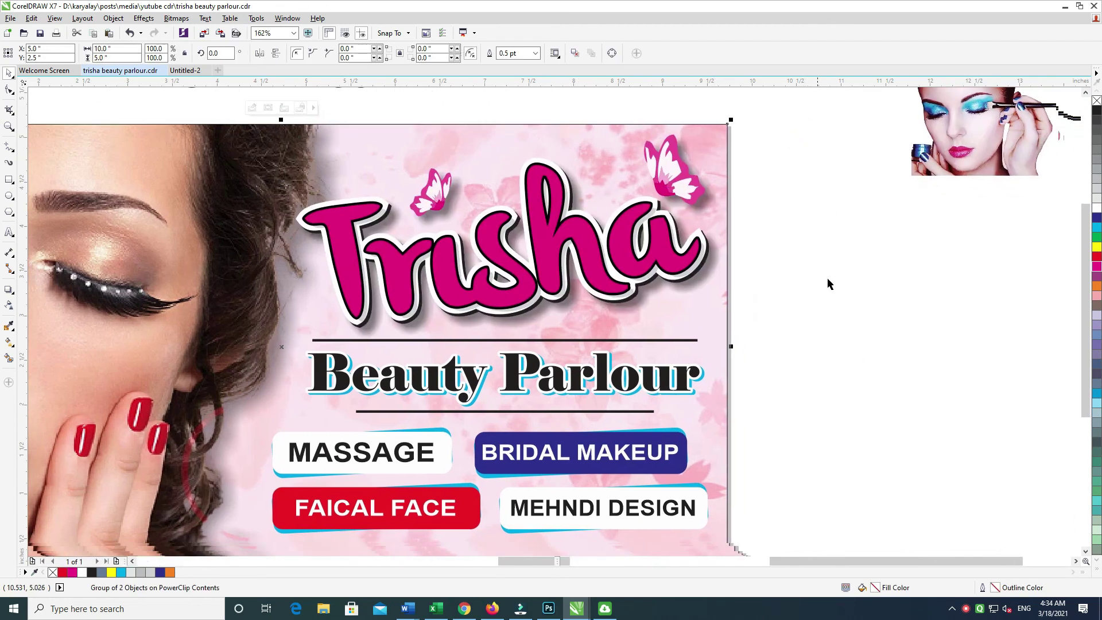
left_click_drag(811, 342, 183, 111)
left_click_drag(406, 145, 423, 119)
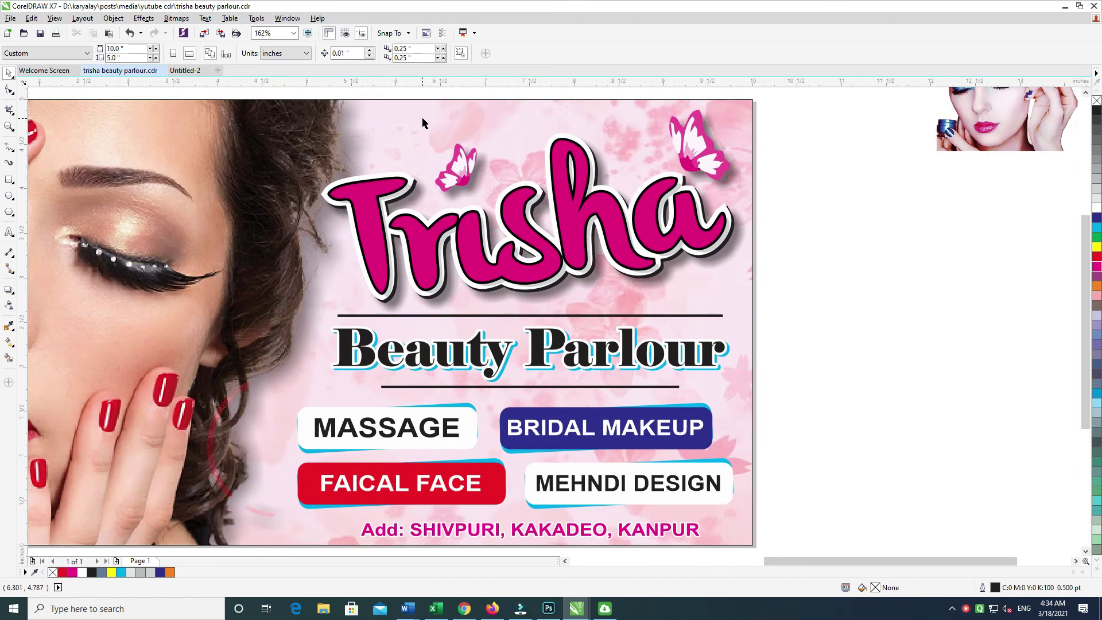
left_click_drag(420, 119, 408, 143)
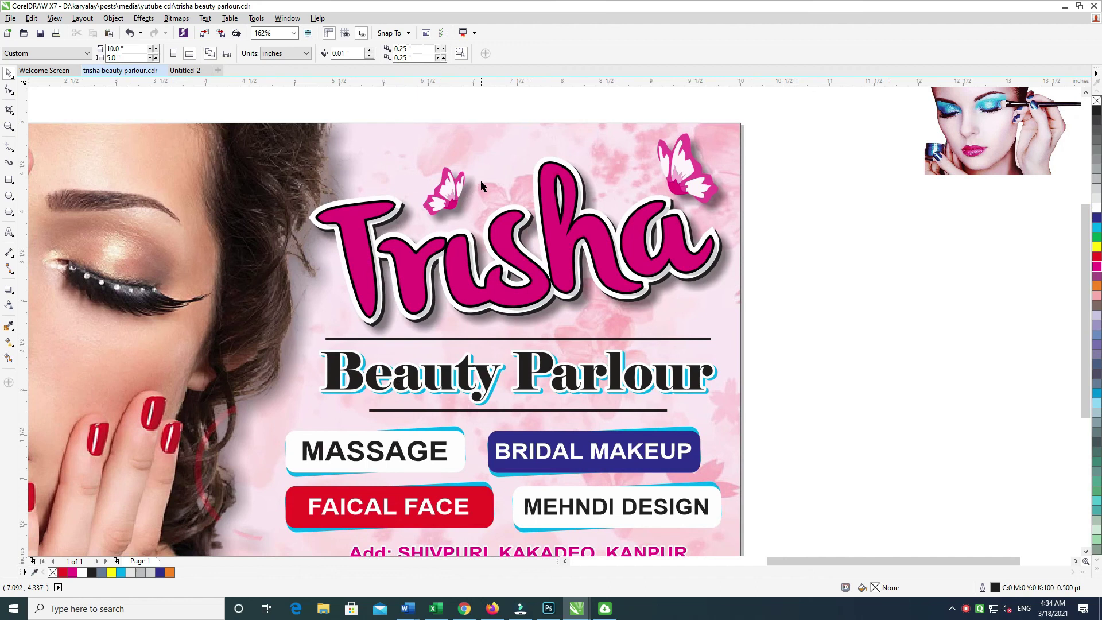
Try the magenta floral face silhouette beside Beauty Parlour and, scaled to 51.2%, above the Trisha lettering, and delete it.
key("F4")
left_click(491, 145)
left_click_drag(556, 190, 525, 110)
left_click_drag(671, 182, 631, 207)
left_click_drag(670, 239, 489, 375)
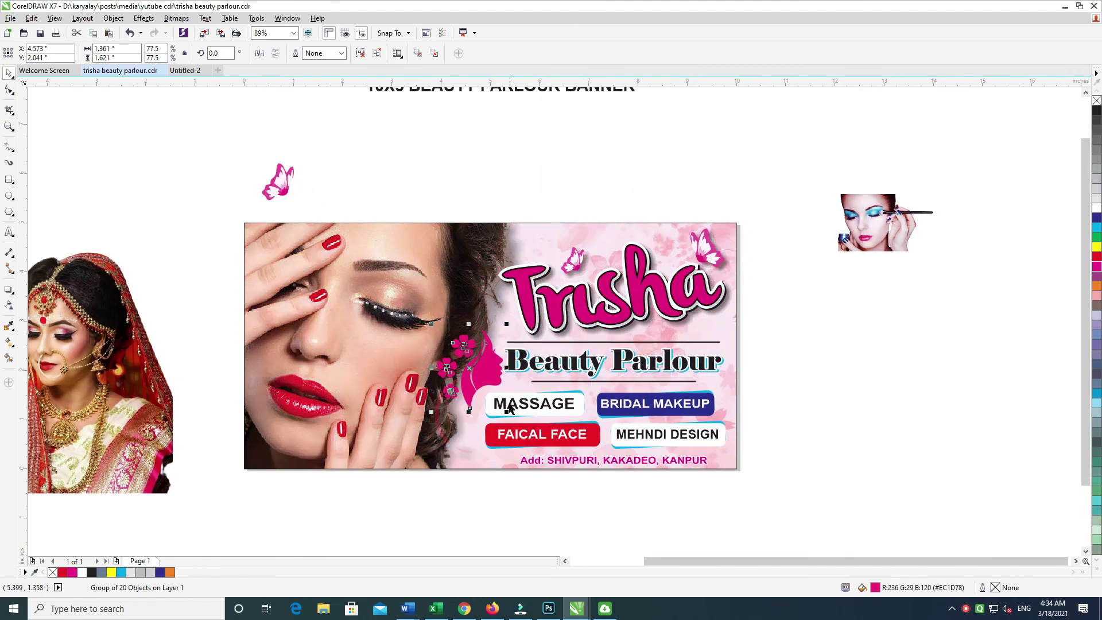
left_click_drag(507, 412, 626, 244)
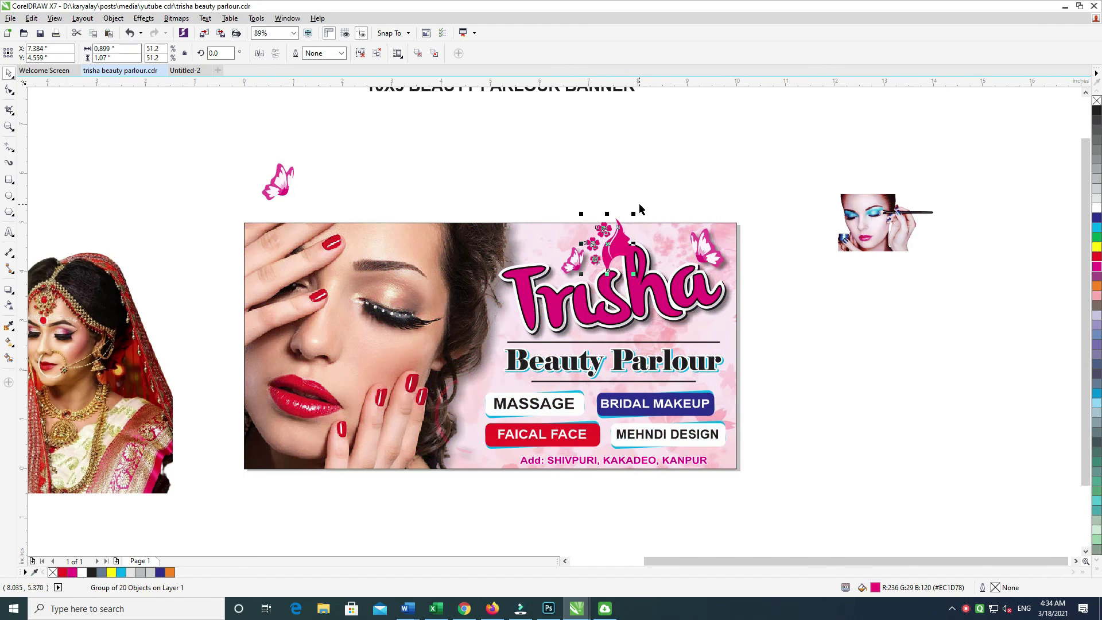
key("Delete")
Select the whole banner and examine the finished layout up close.
left_click_drag(767, 194, 209, 506)
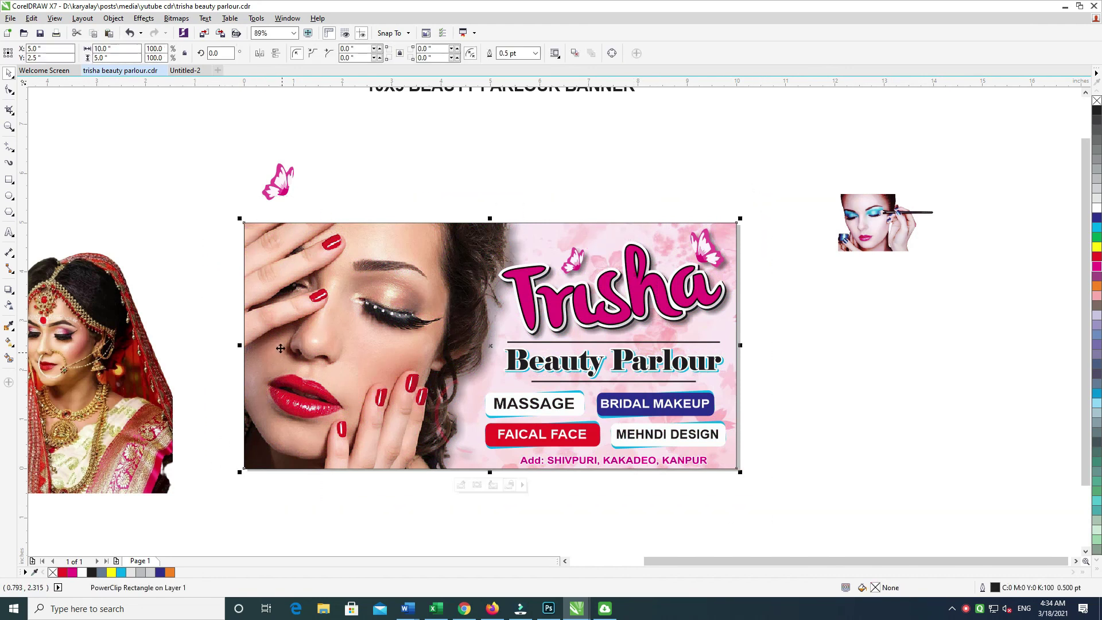
key("shift+F2")
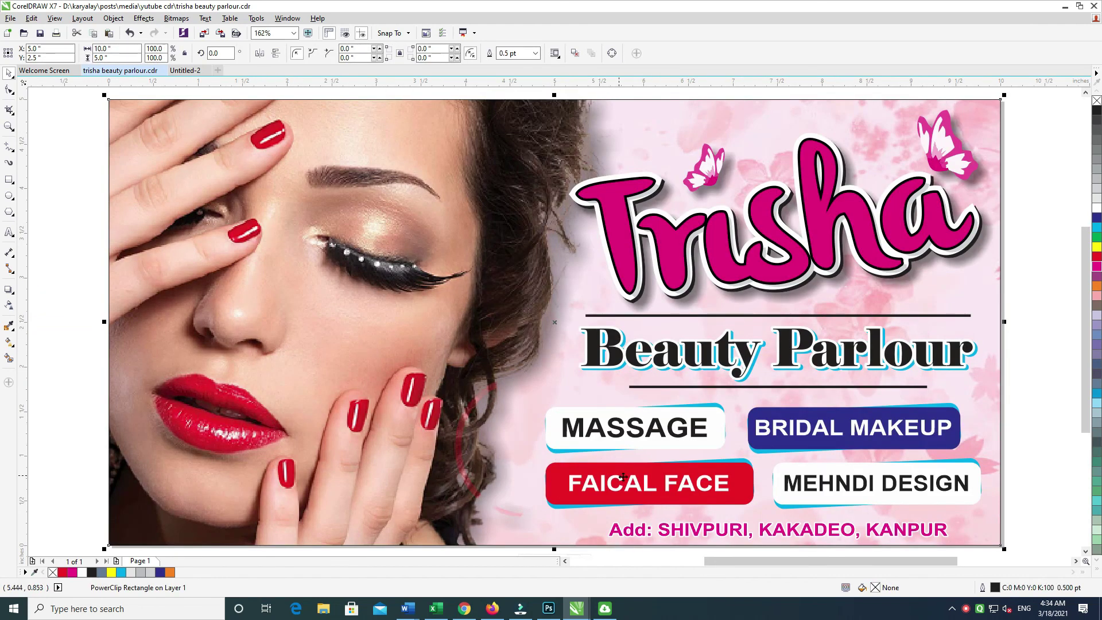